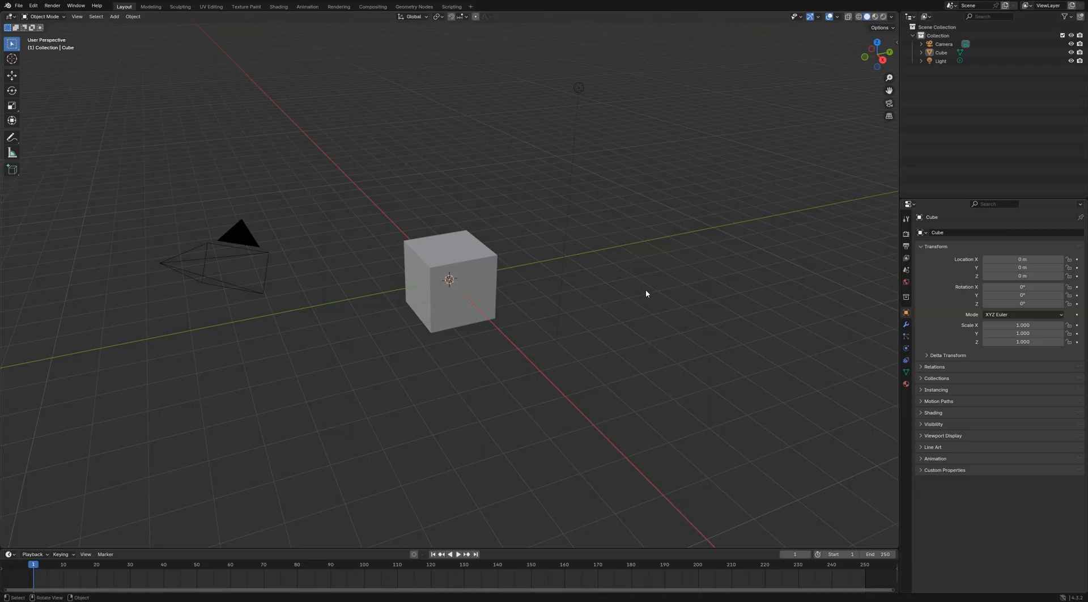
# Delete the default cube from the scene
pyautogui.click(459, 272)
pyautogui.press('x')
pyautogui.click(464, 269)
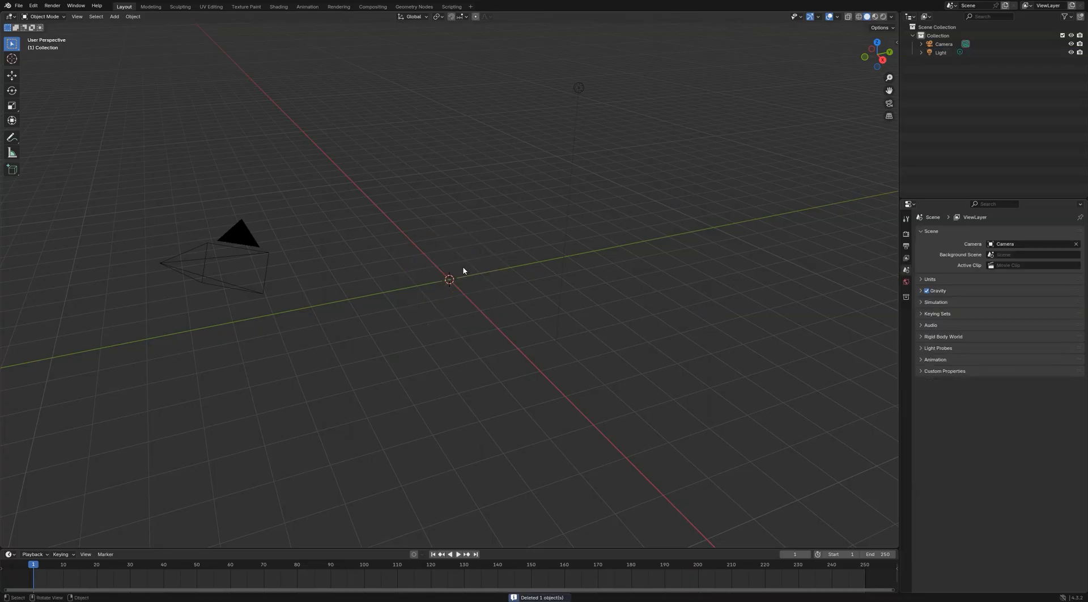
# Add a text object at the origin and replace its default text with "SMOKE"
pyautogui.hotkey('shift', 'a')
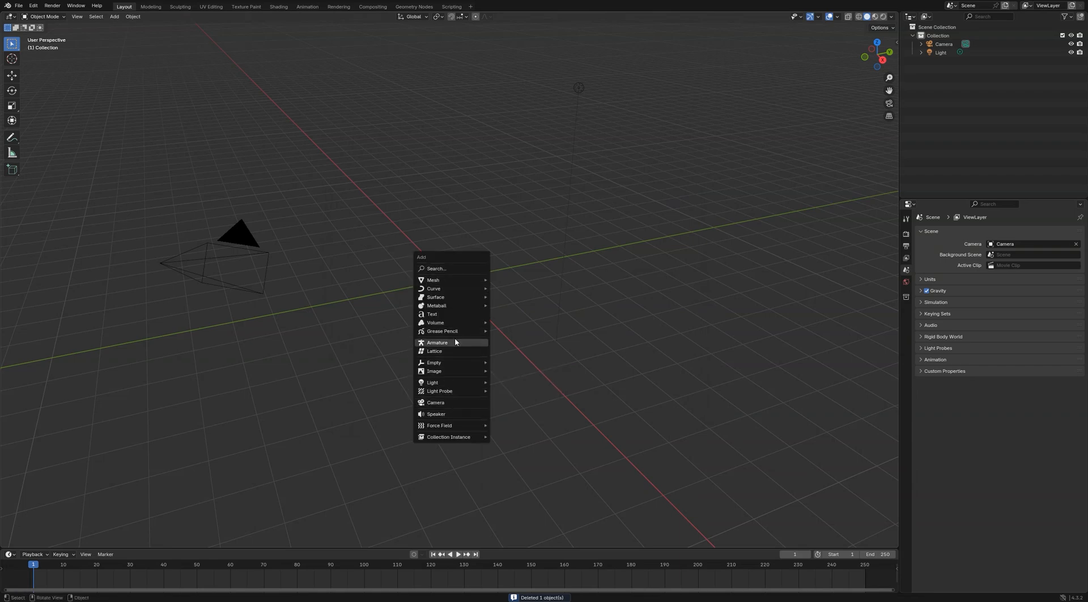
pyautogui.click(454, 315)
pyautogui.press('Tab')
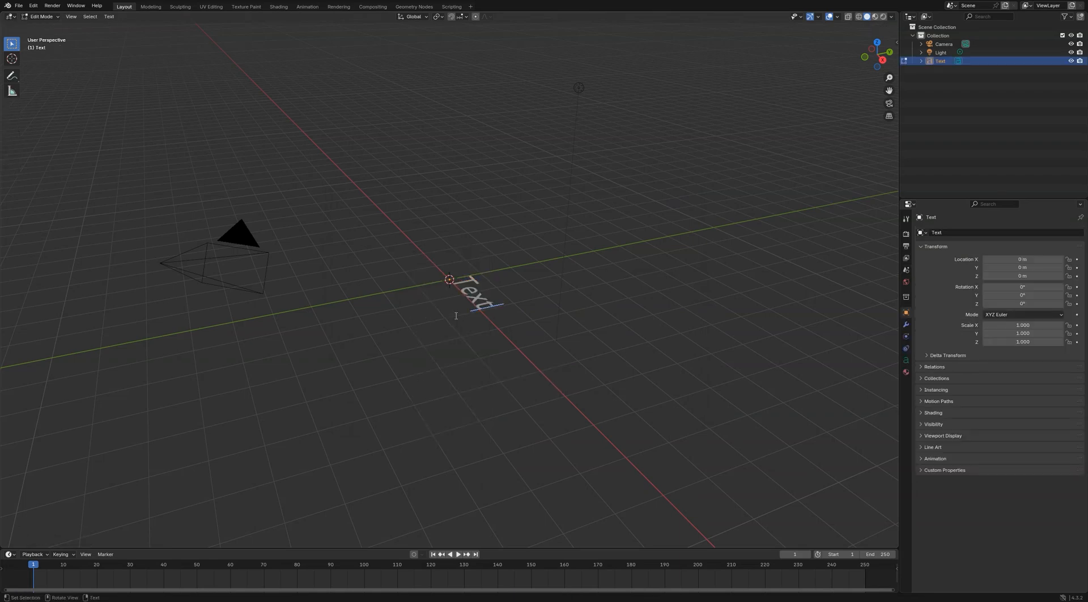
pyautogui.press('BackSpace')
pyautogui.press('BackSpace')
pyautogui.press('BackSpace')
pyautogui.press('BackSpace')
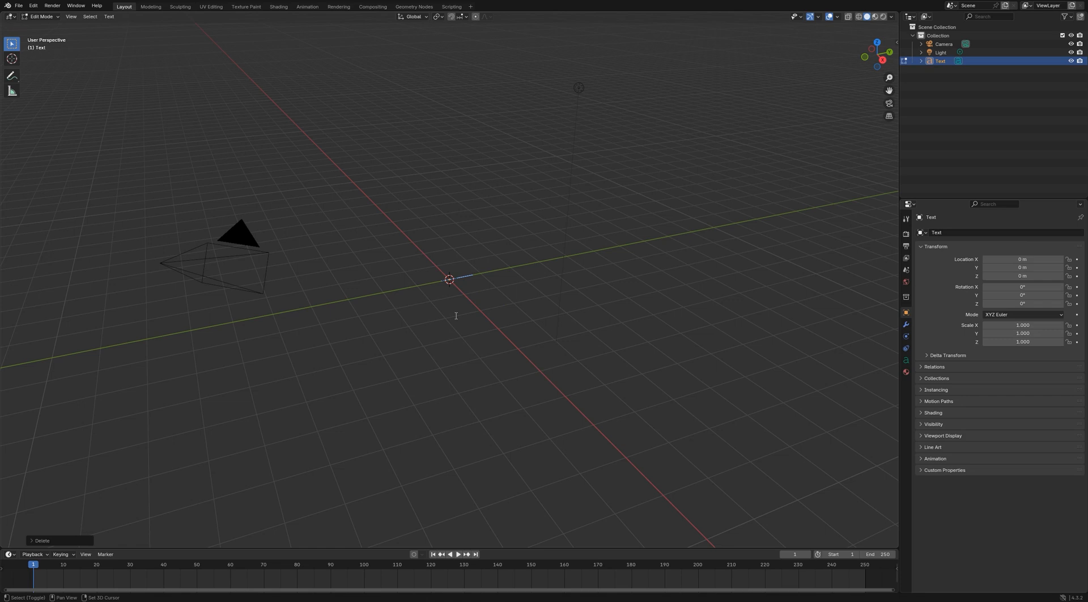
pyautogui.write('SMOKE')
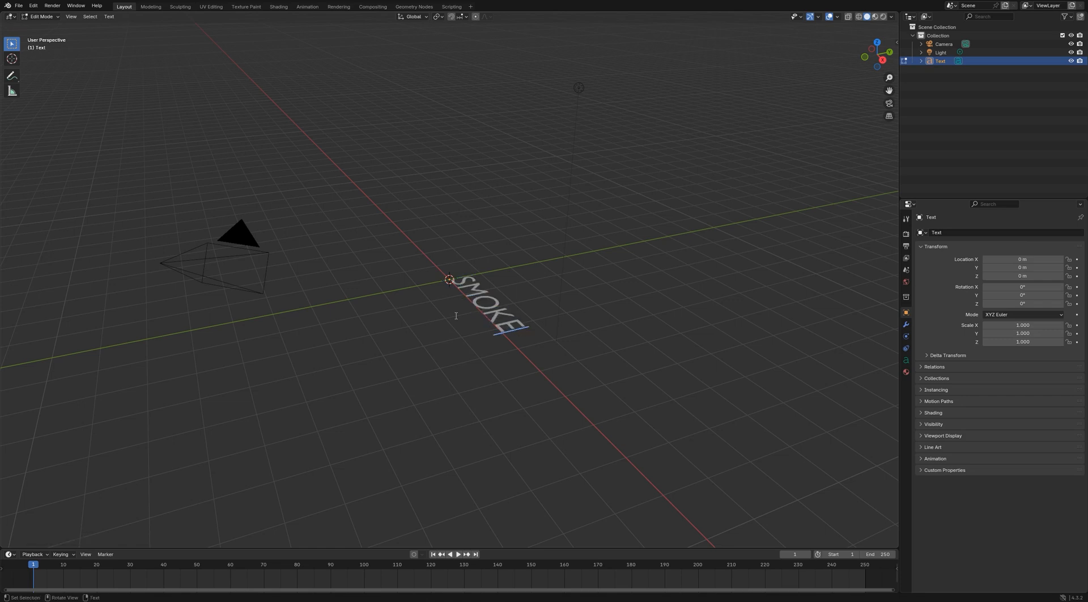
pyautogui.press('Tab')
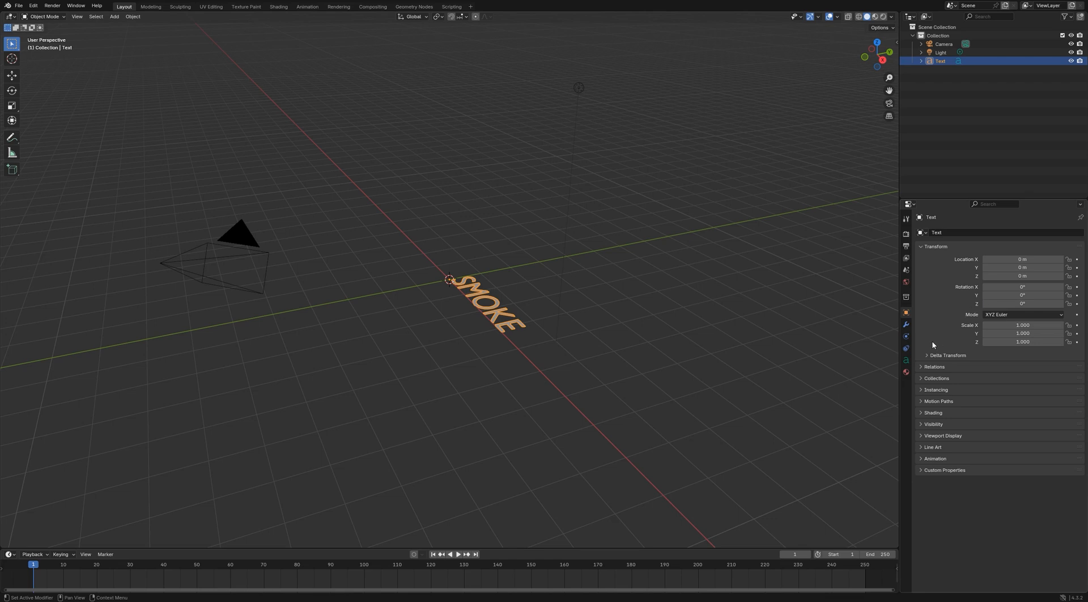
# Extrude the SMOKE text by 0.05 m and set its horizontal alignment to Center
pyautogui.click(906, 360)
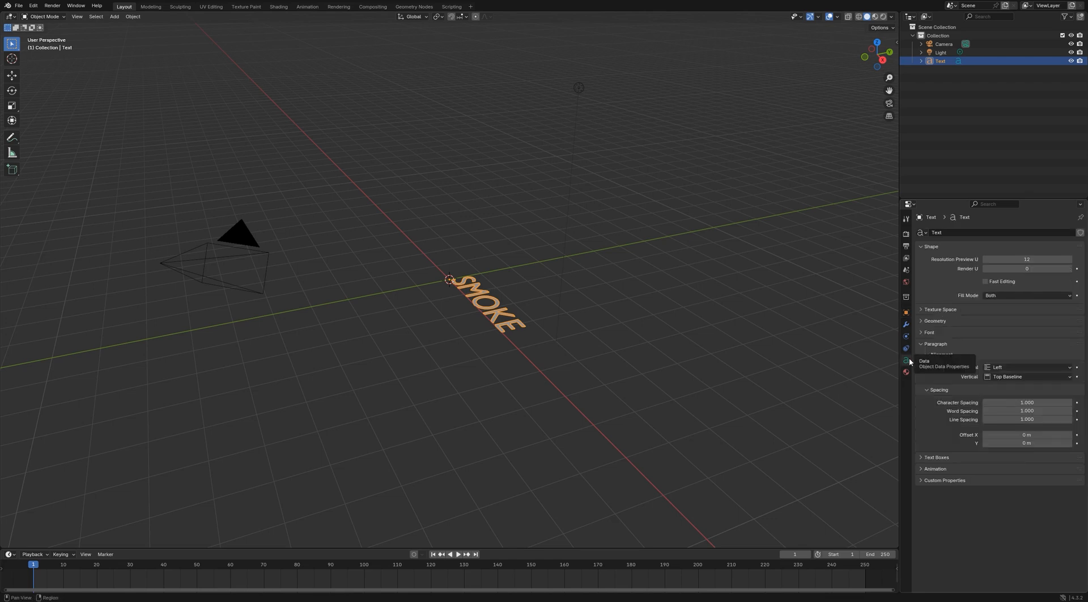
pyautogui.click(919, 322)
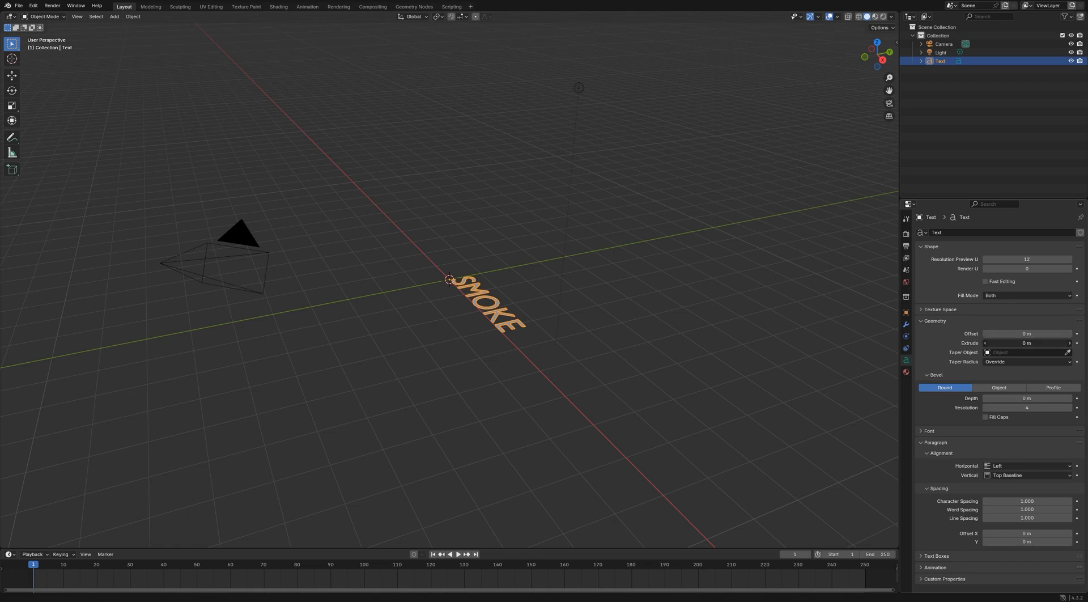
pyautogui.moveTo(991, 342); pyautogui.dragTo(1019, 343)
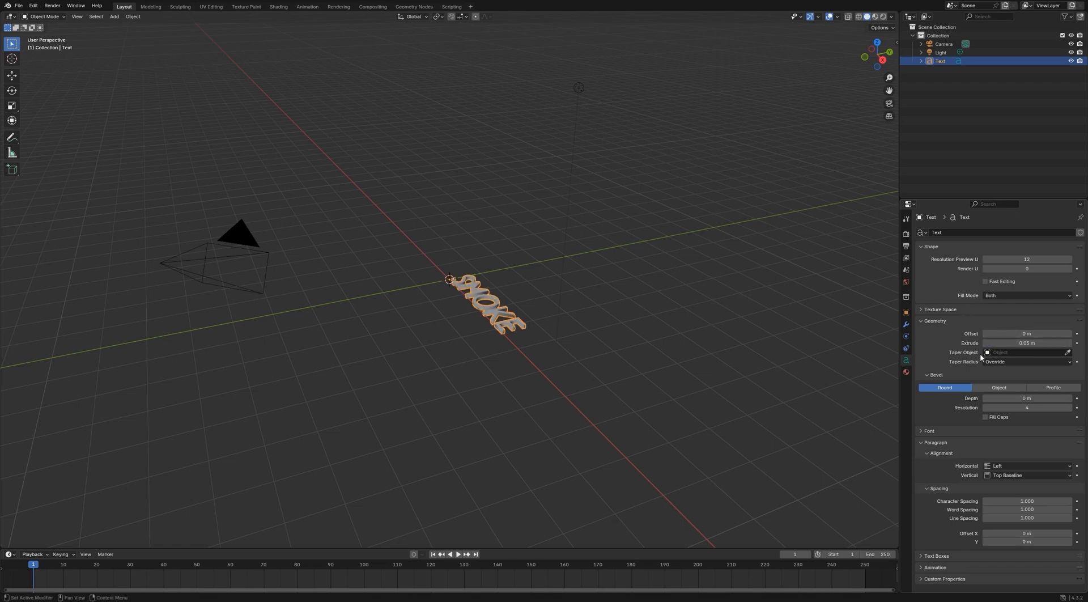
pyautogui.click(1004, 466)
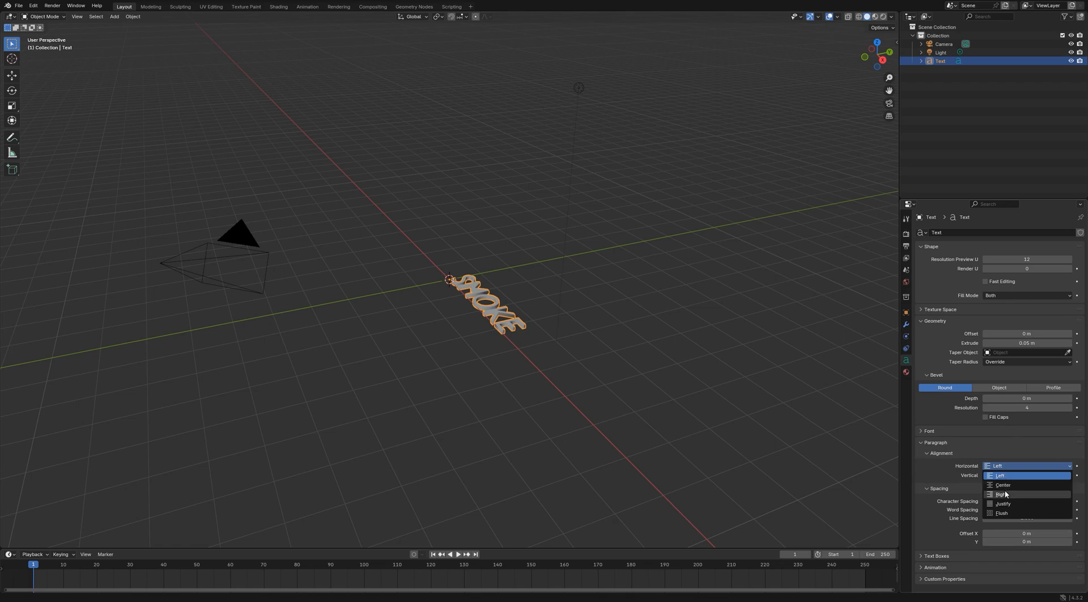
pyautogui.click(1004, 485)
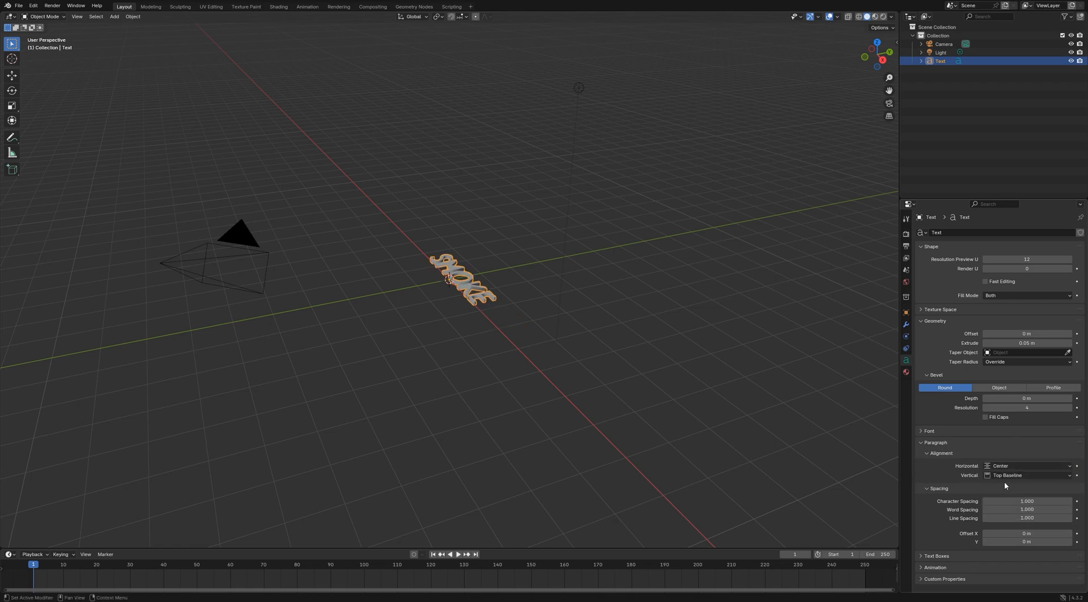
# Set the SMOKE text's X rotation to 90°
pyautogui.click(905, 312)
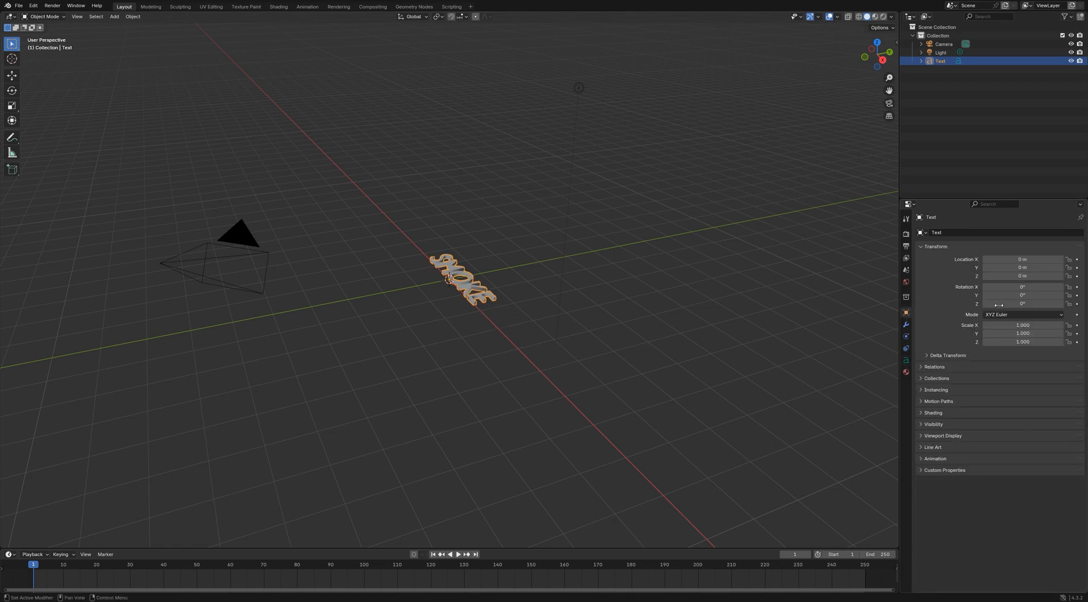
pyautogui.click(1019, 287)
pyautogui.write('90')
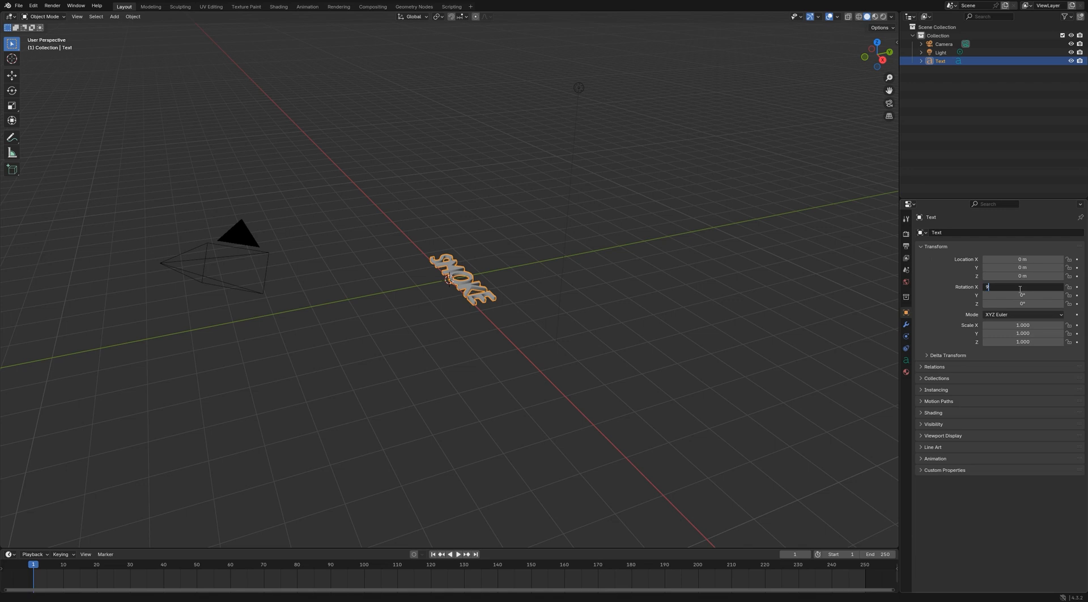
pyautogui.press('Return')
# Set the SMOKE text's scale to 3 on the X, Y and Z axes
pyautogui.click(1023, 325)
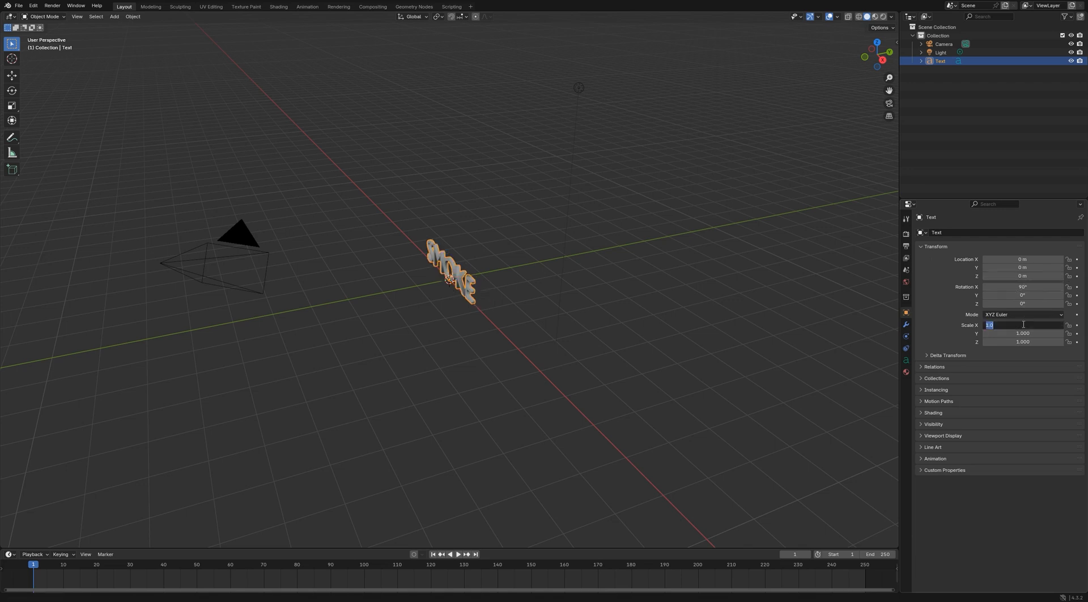
pyautogui.write('3')
pyautogui.press('Return')
pyautogui.click(1022, 334)
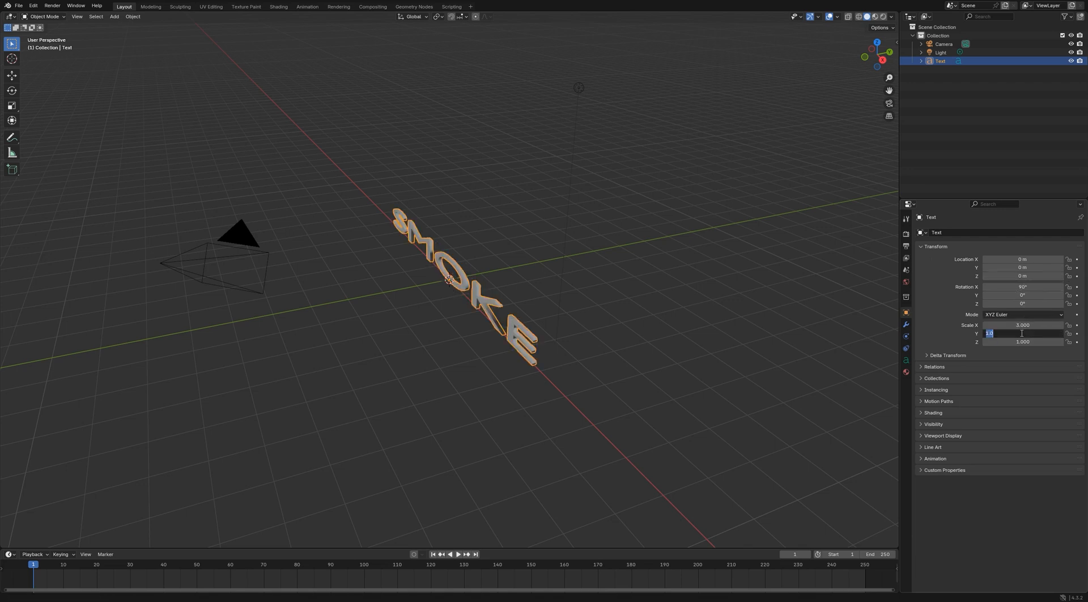
pyautogui.write('3')
pyautogui.press('Return')
pyautogui.click(1021, 341)
pyautogui.write('3')
pyautogui.press('Return')
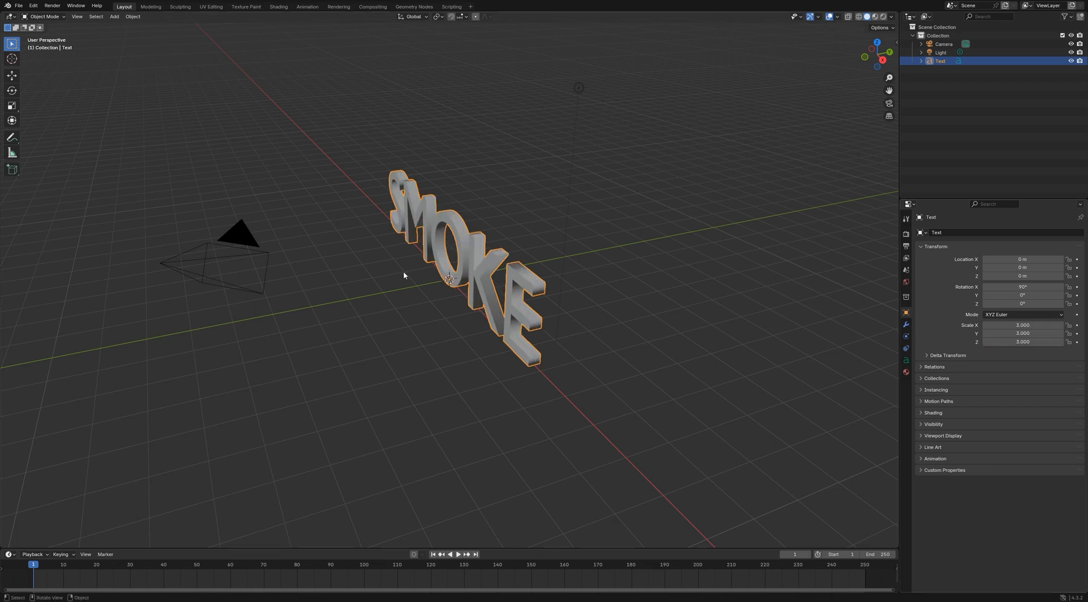
# Make a copy of the SMOKE text object in place
pyautogui.moveTo(424, 282); pyautogui.dragTo(494, 270, button='middle')
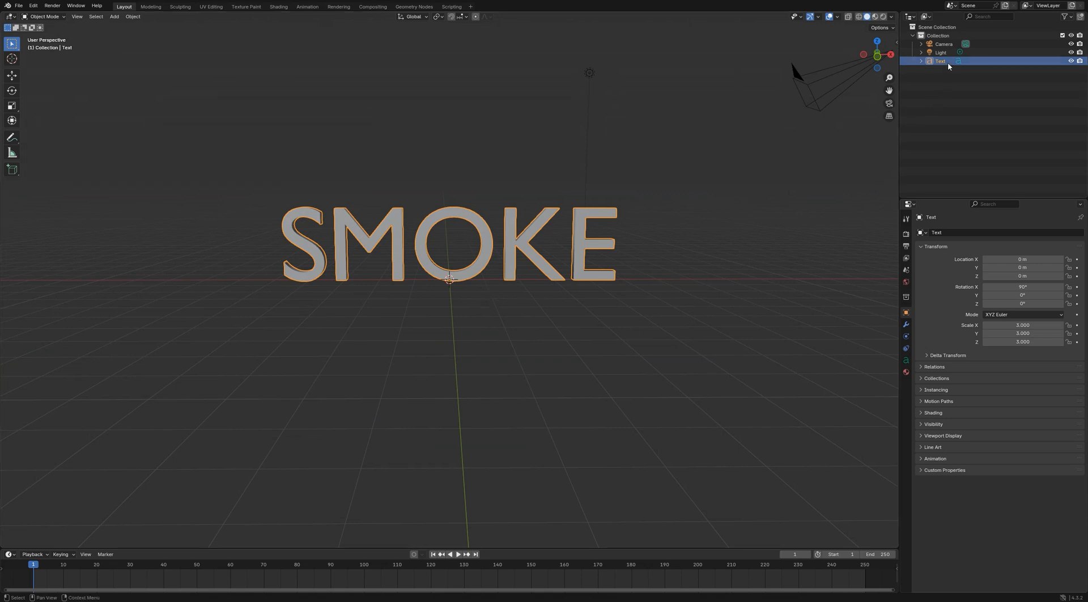
pyautogui.hotkey('ctrl', 'c')
pyautogui.hotkey('ctrl', 'v')
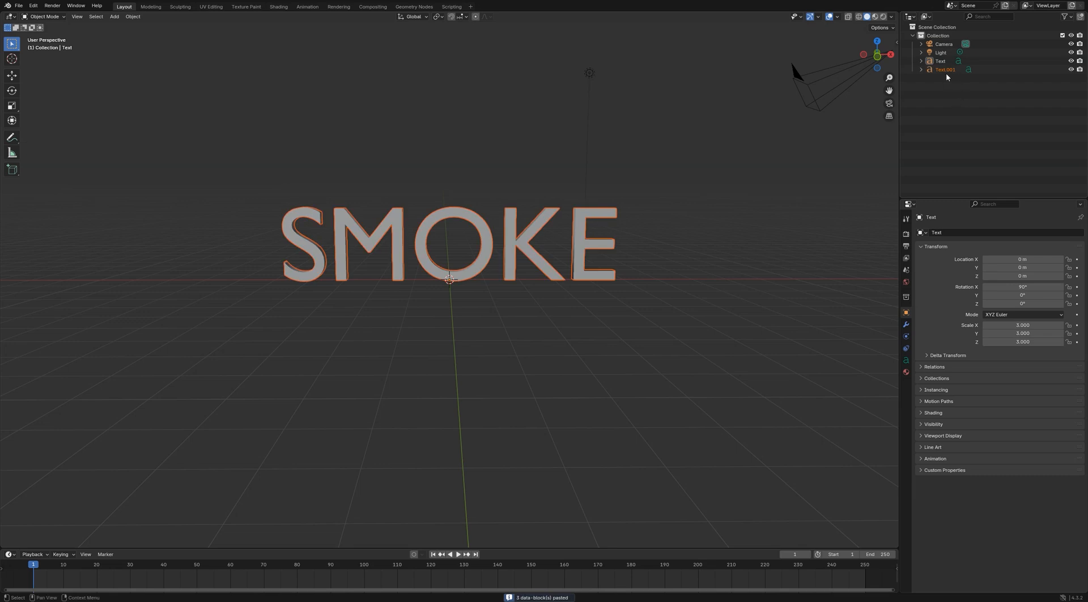
# Hide the copied text in the viewport and show the Disable in Viewports toggles in the outliner
pyautogui.click(947, 72)
pyautogui.click(1071, 69)
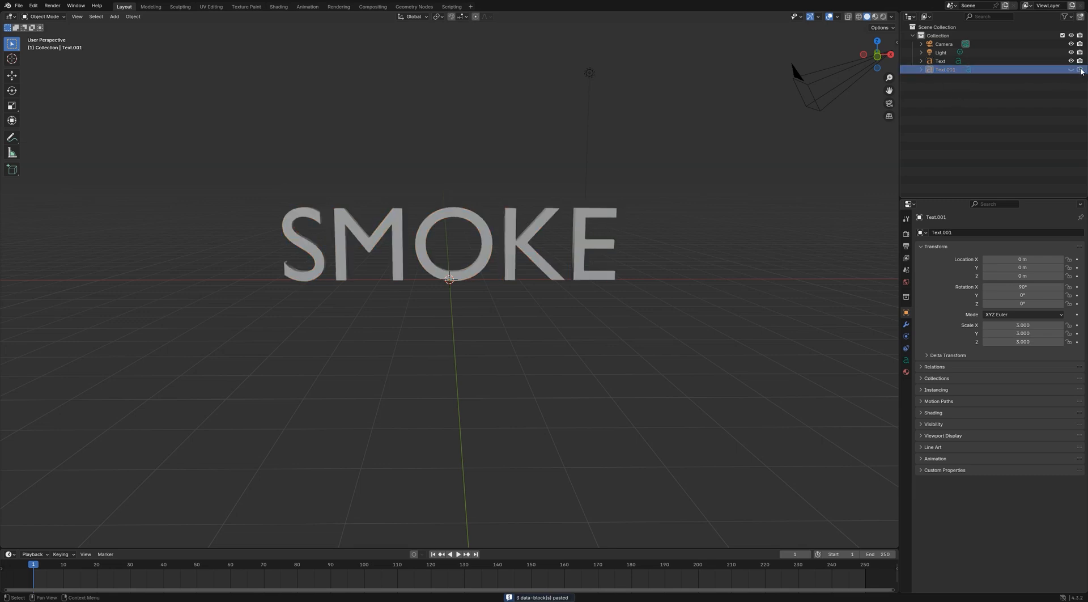
pyautogui.click(1070, 18)
pyautogui.click(1034, 45)
# Rename the original, visible text object as SmokeyText
pyautogui.click(905, 360)
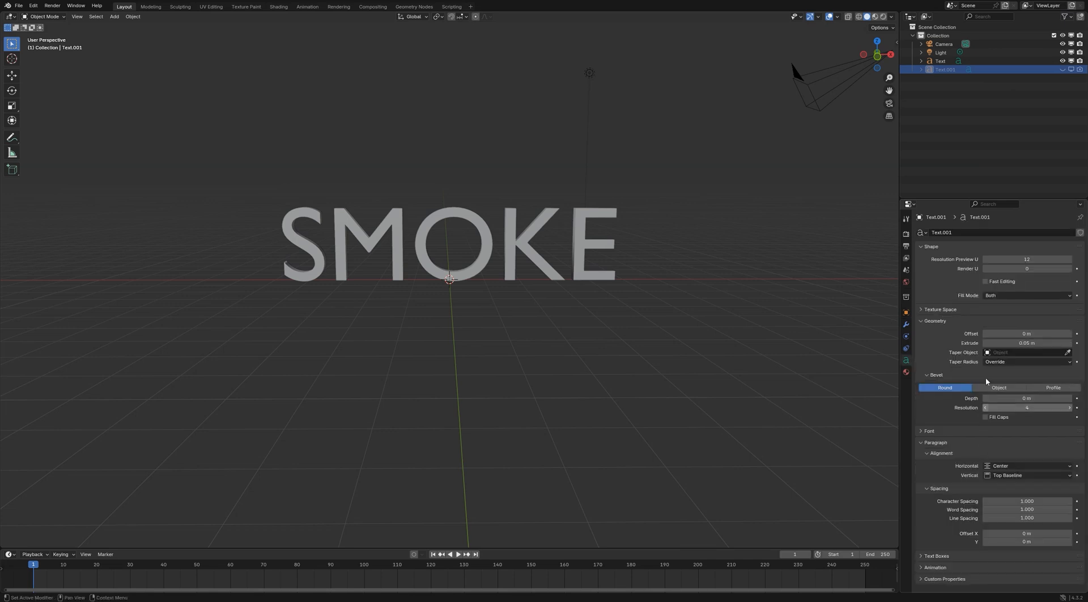
pyautogui.click(948, 64)
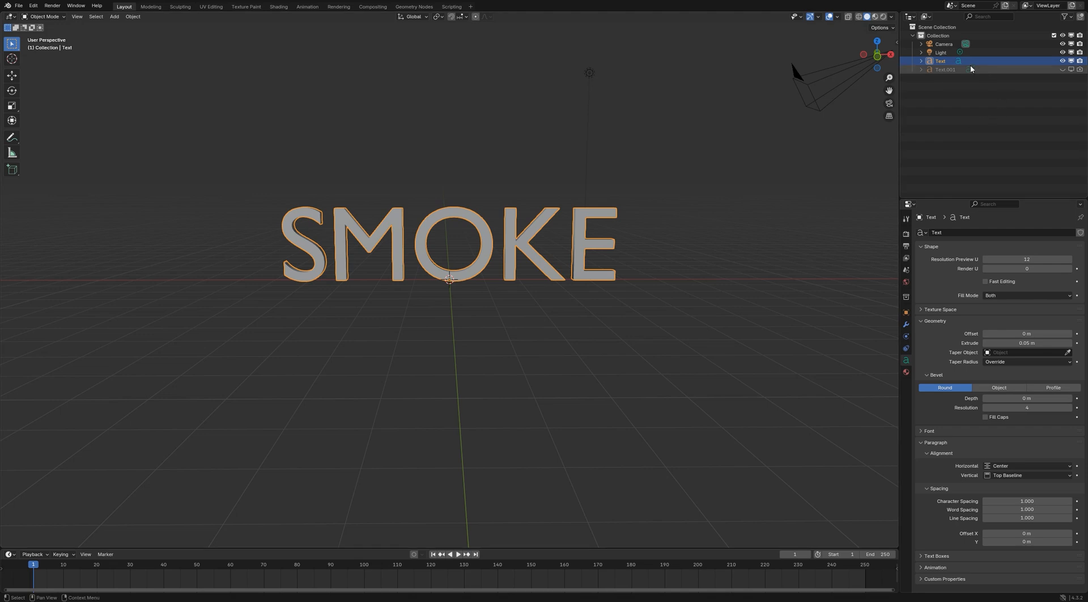
pyautogui.doubleClick(941, 61)
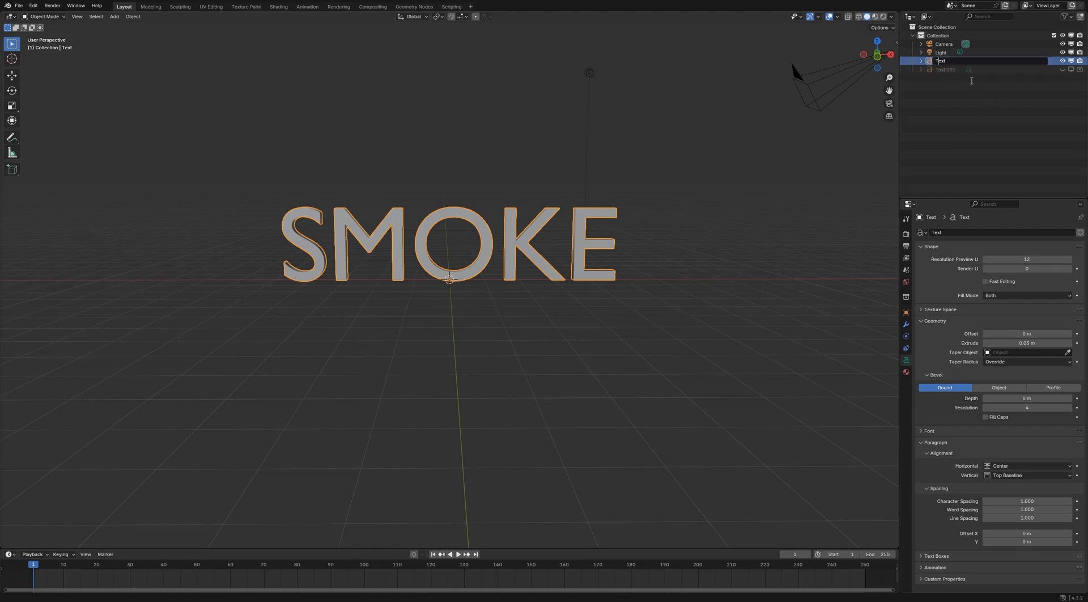
pyautogui.write('Smokey')
pyautogui.press('Return')
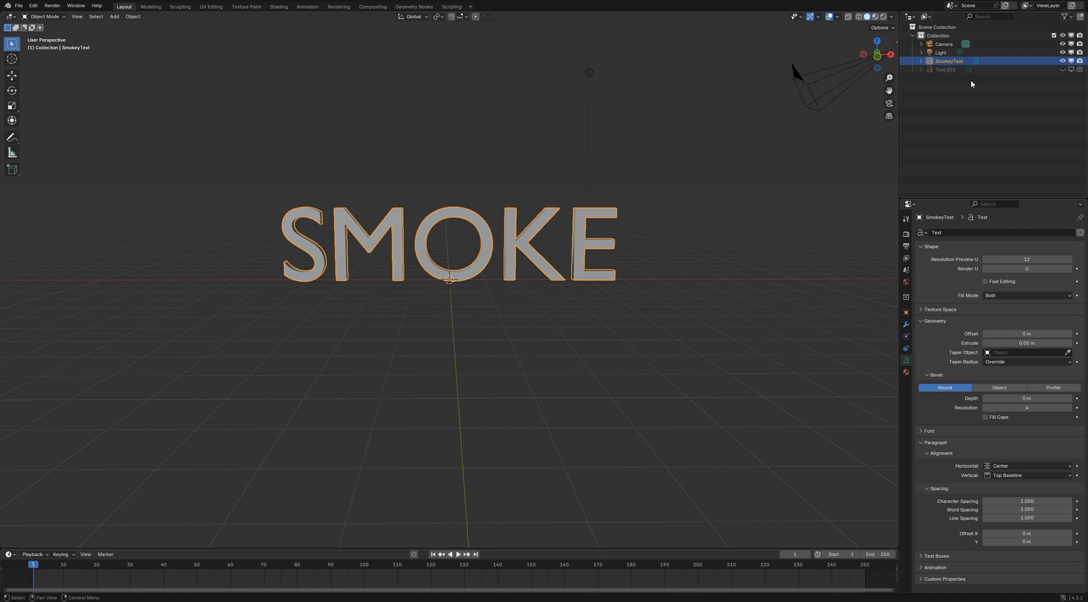
# Try to apply the Quick Smoke effect directly to the SmokeyText text object
pyautogui.click(133, 17)
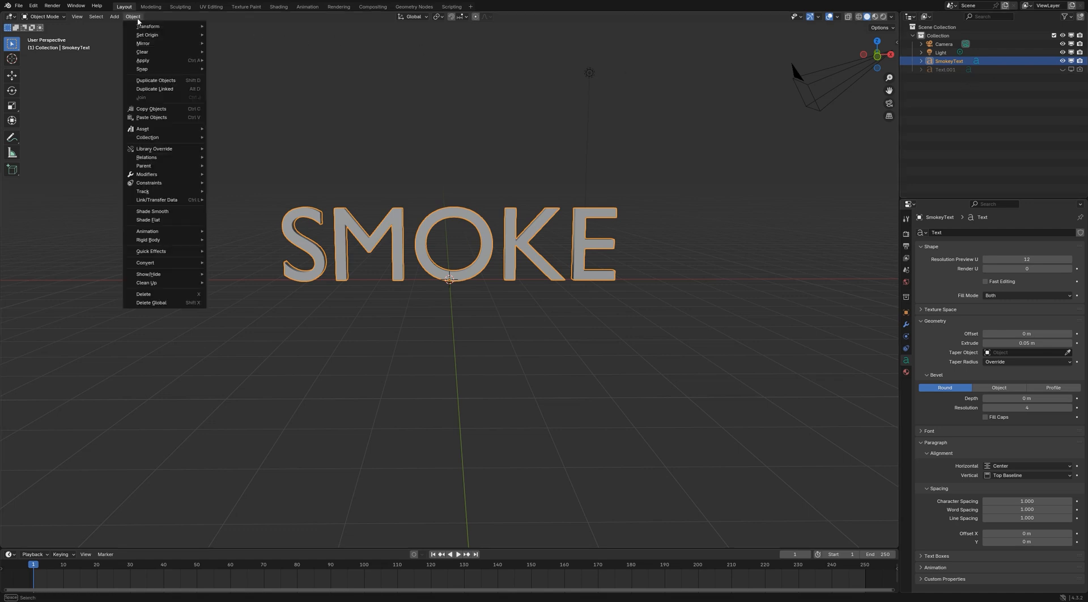
pyautogui.moveTo(181, 253)
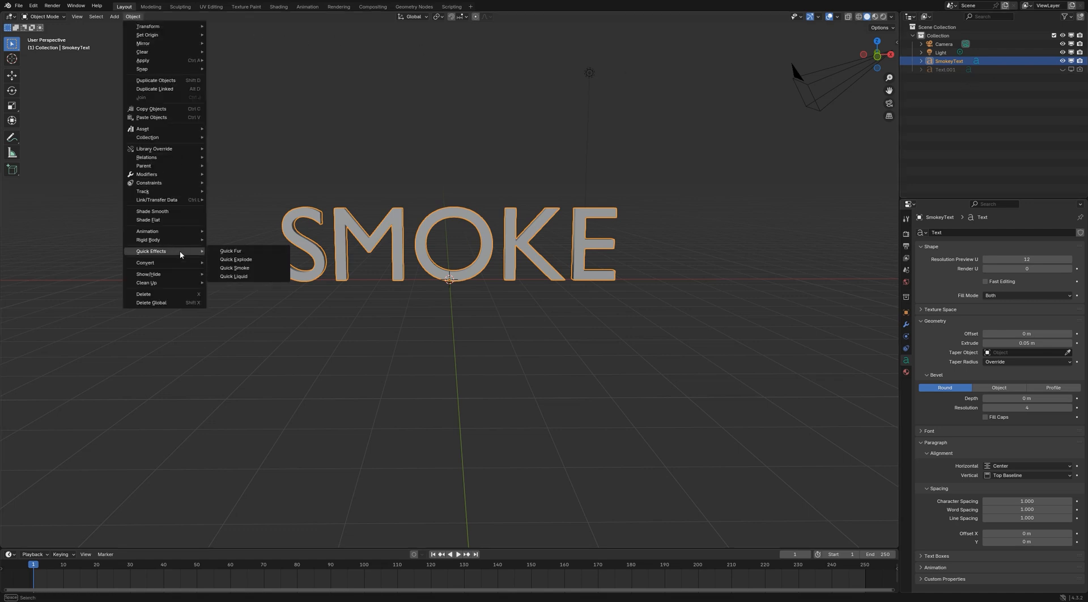
pyautogui.click(228, 267)
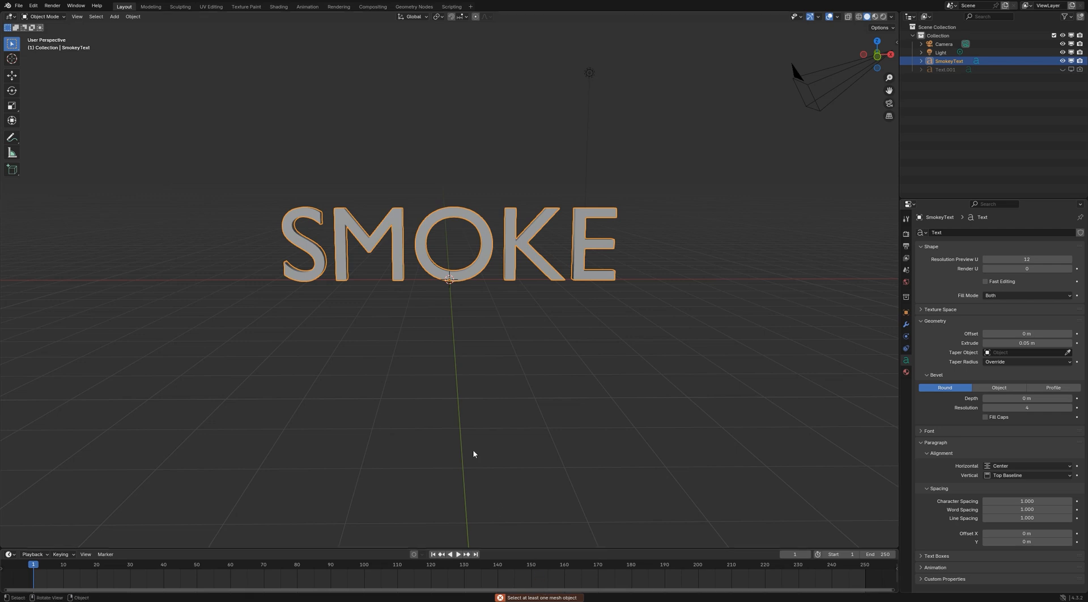
# Convert SmokeyText to a mesh and apply the Quick Smoke effect to it
pyautogui.rightClick(491, 241)
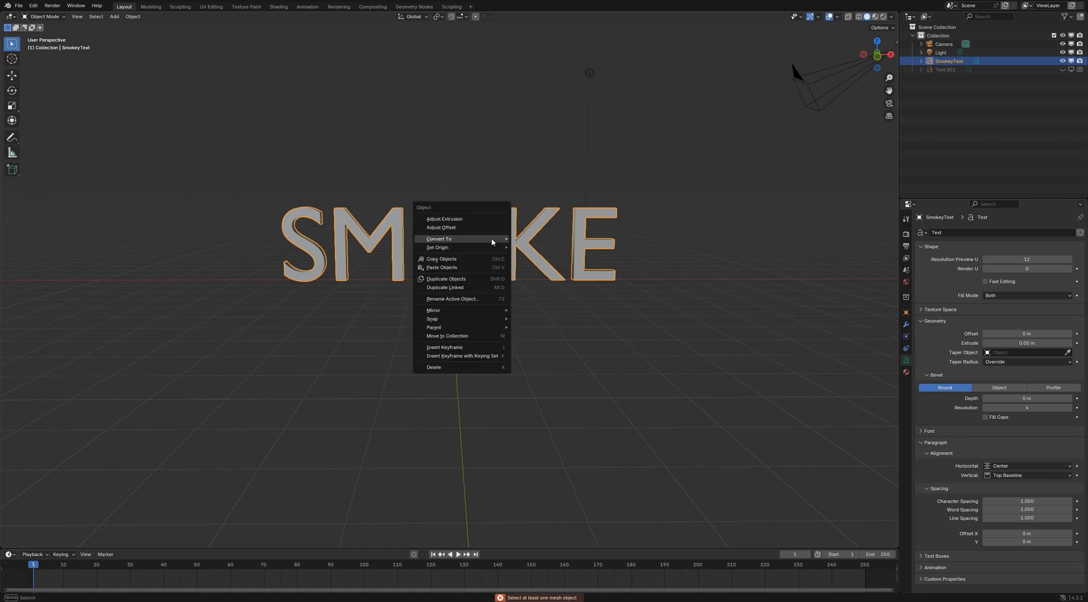
pyautogui.click(524, 239)
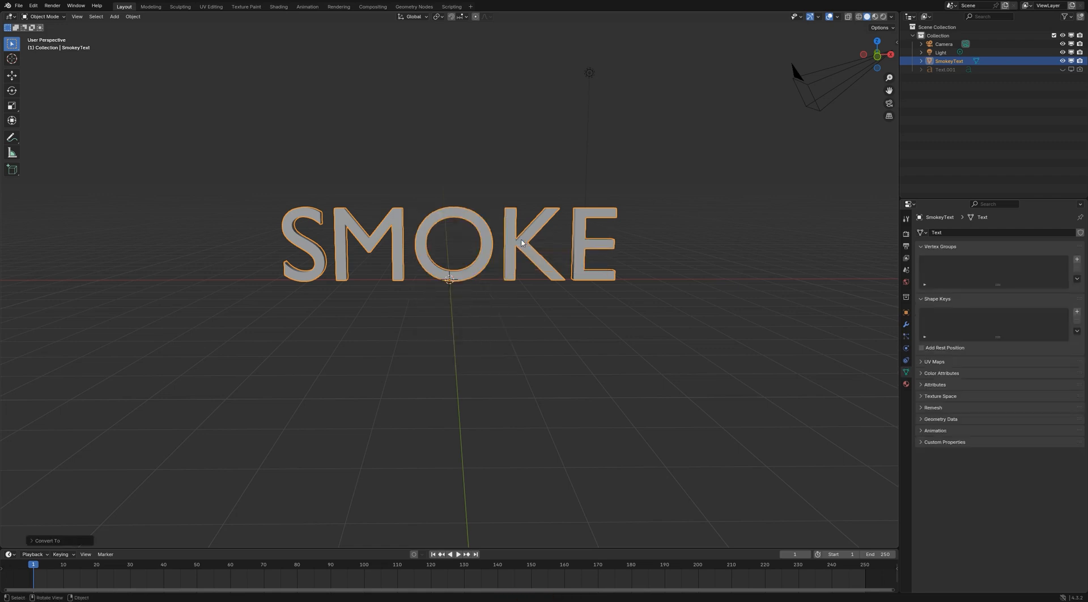
pyautogui.click(133, 16)
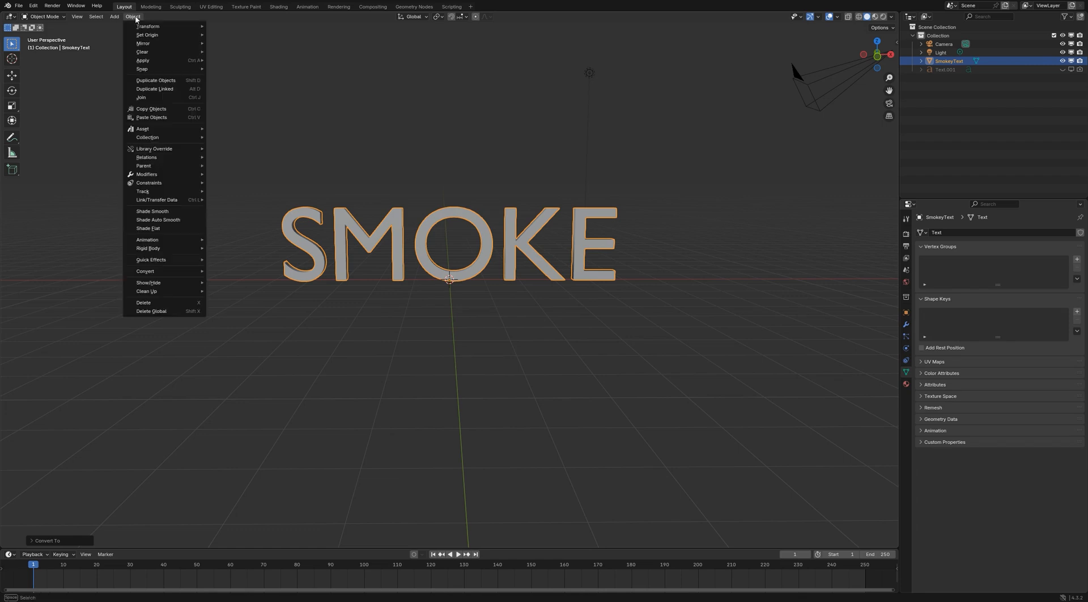
pyautogui.moveTo(193, 259)
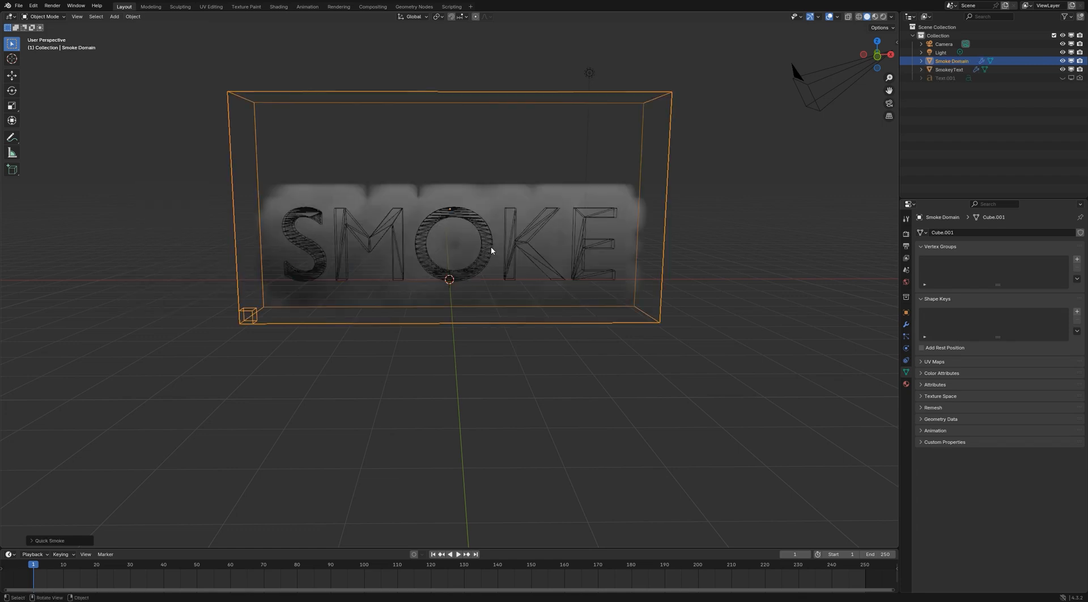
# Play a short part of the smoke simulation and return to the first frame
pyautogui.click(456, 555)
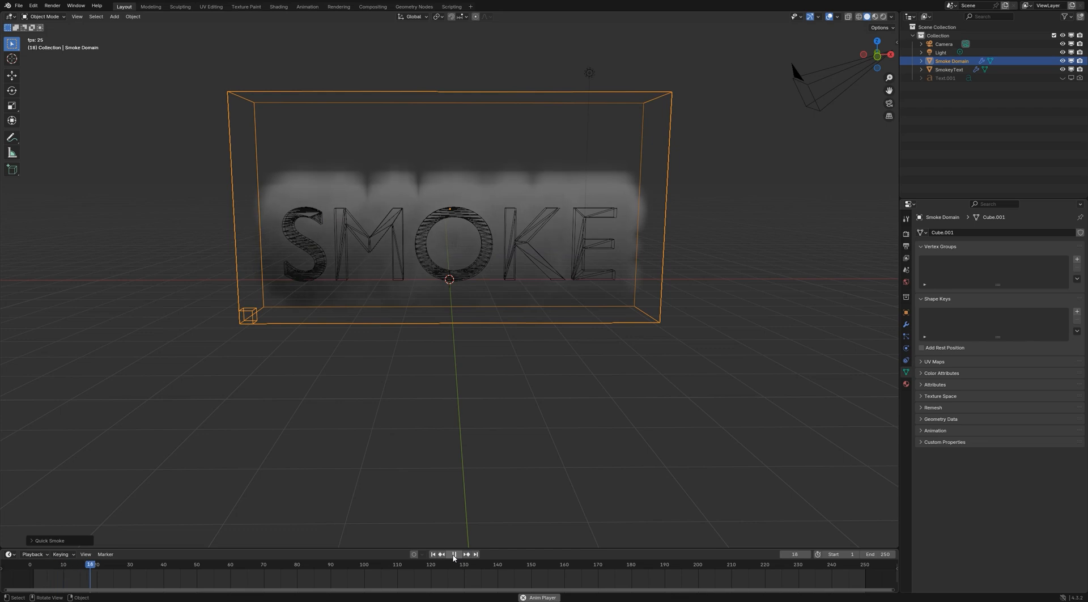
pyautogui.click(454, 554)
pyautogui.click(433, 554)
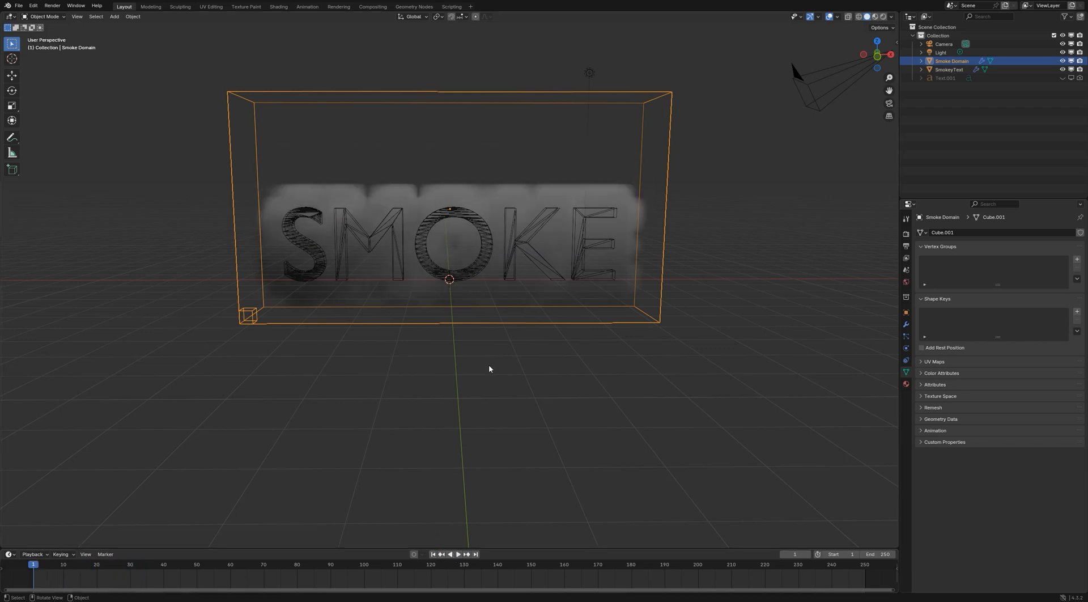
# Set the viewport display of the SmokeyText object to Solid
pyautogui.click(485, 261)
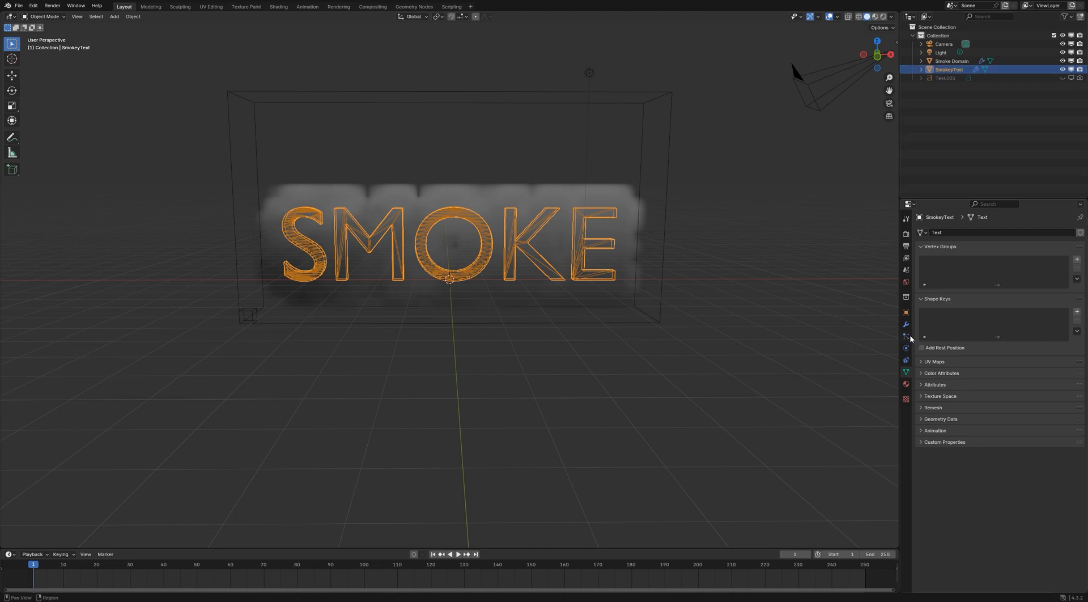
pyautogui.click(906, 313)
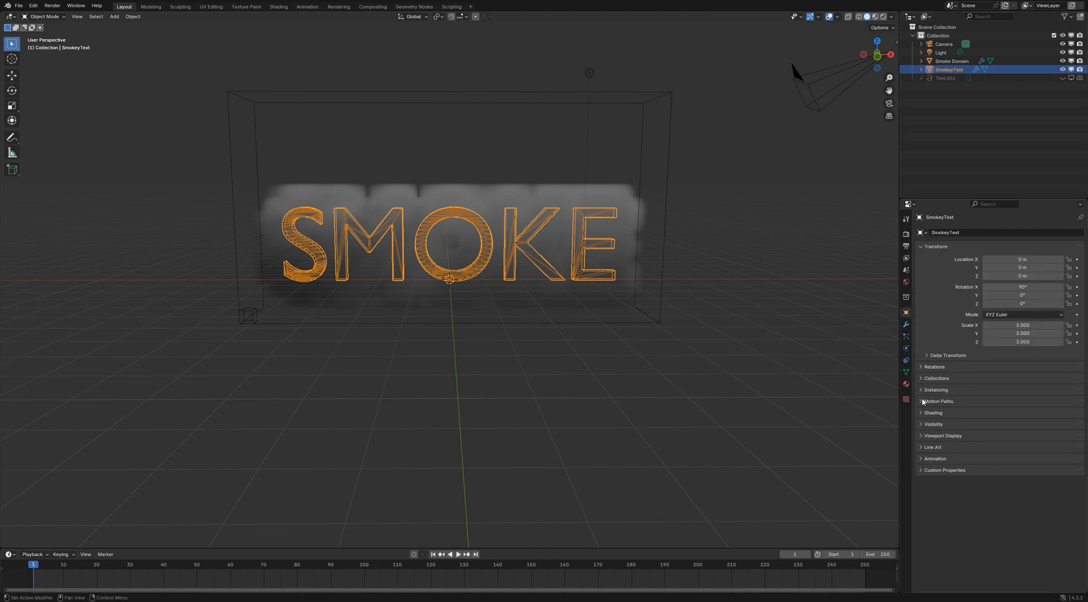
pyautogui.click(924, 435)
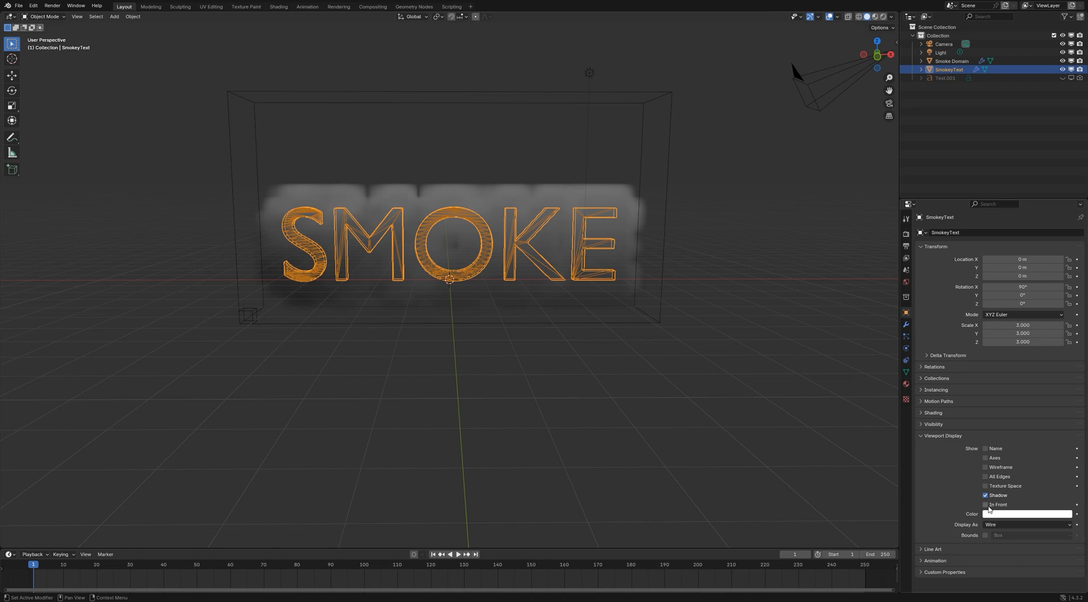
pyautogui.click(993, 526)
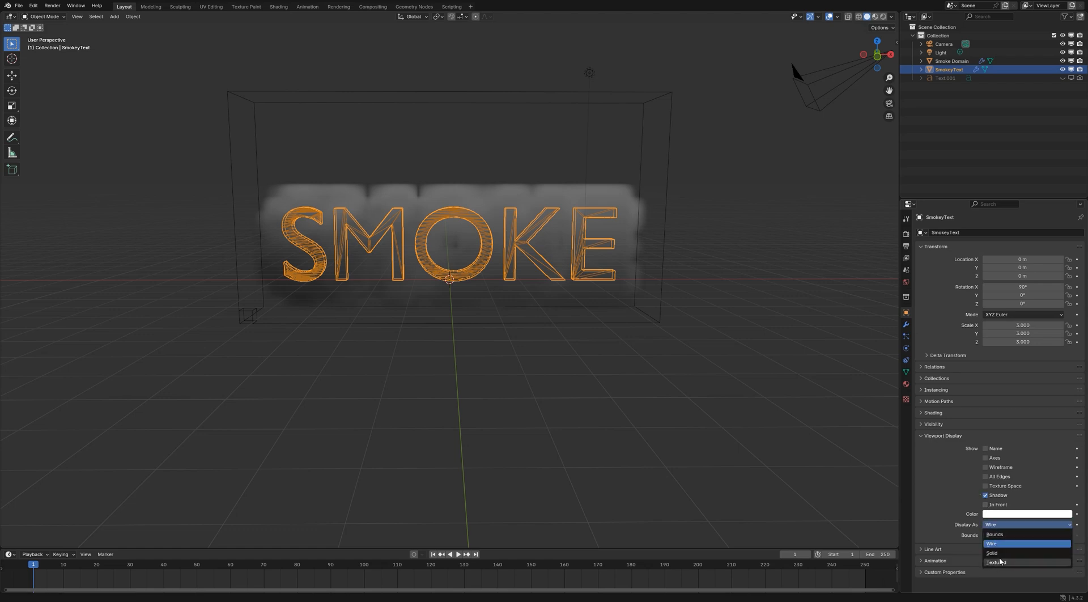
pyautogui.click(1000, 553)
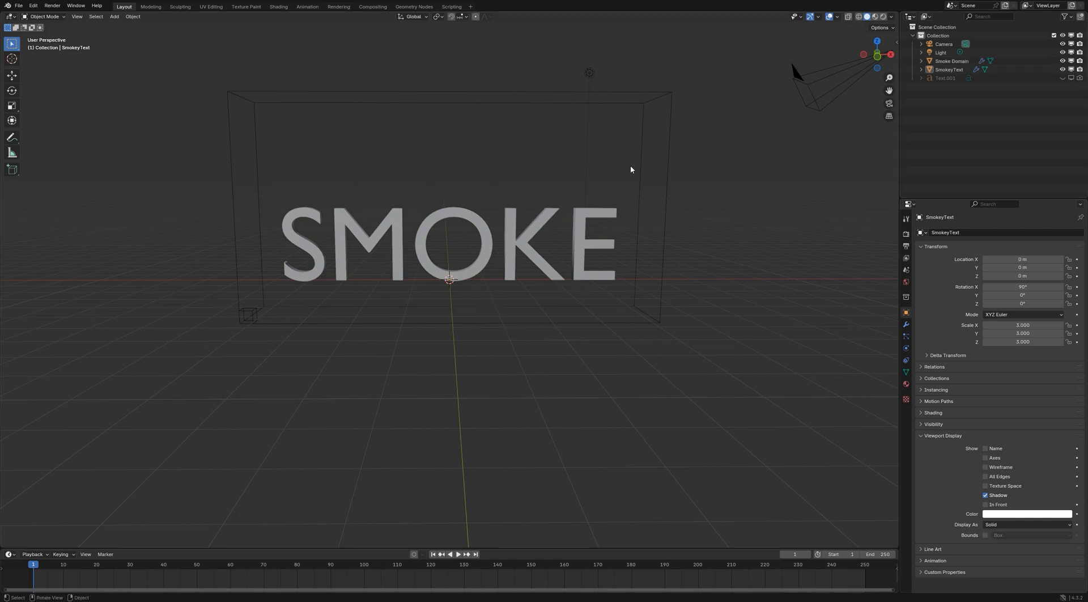
# Split the 3D viewport and turn the new area into a Properties editor pinned to the Smoke Domain's physics settings
pyautogui.moveTo(3, 545); pyautogui.dragTo(170, 524)
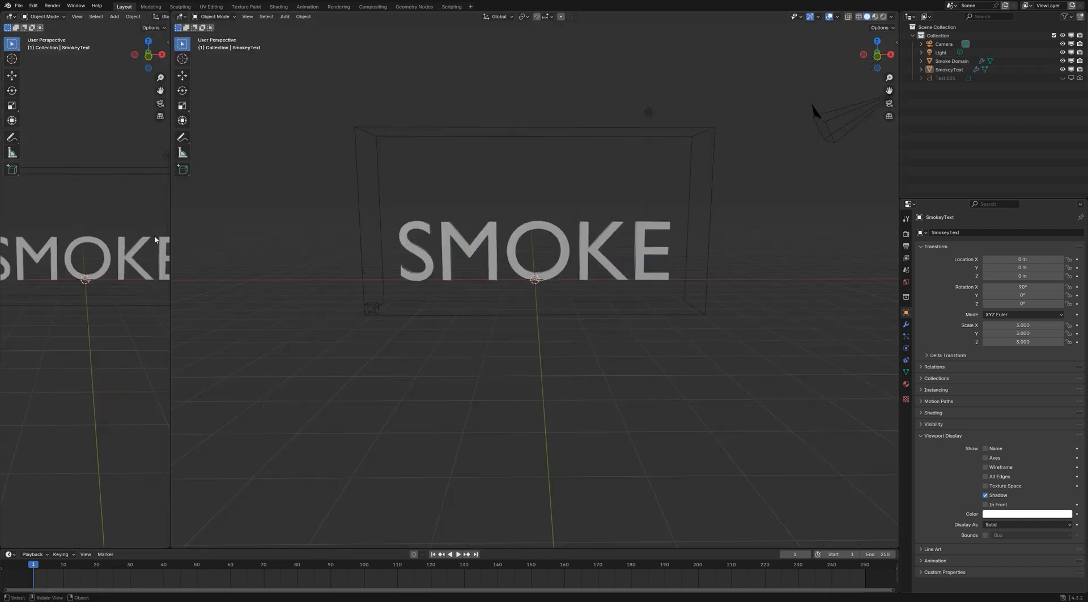
pyautogui.click(10, 17)
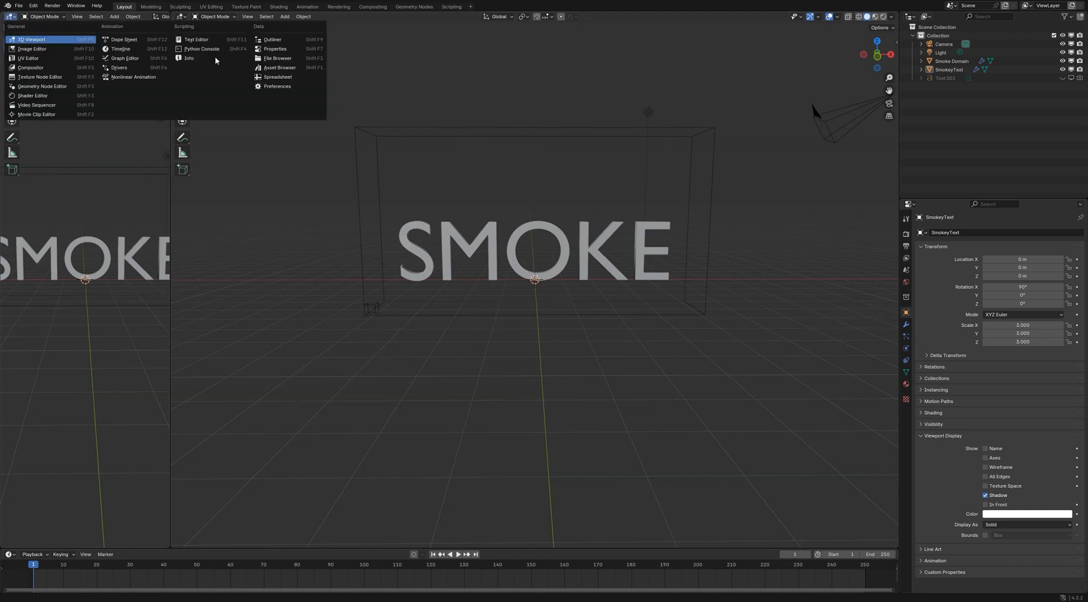
pyautogui.click(275, 49)
pyautogui.click(953, 62)
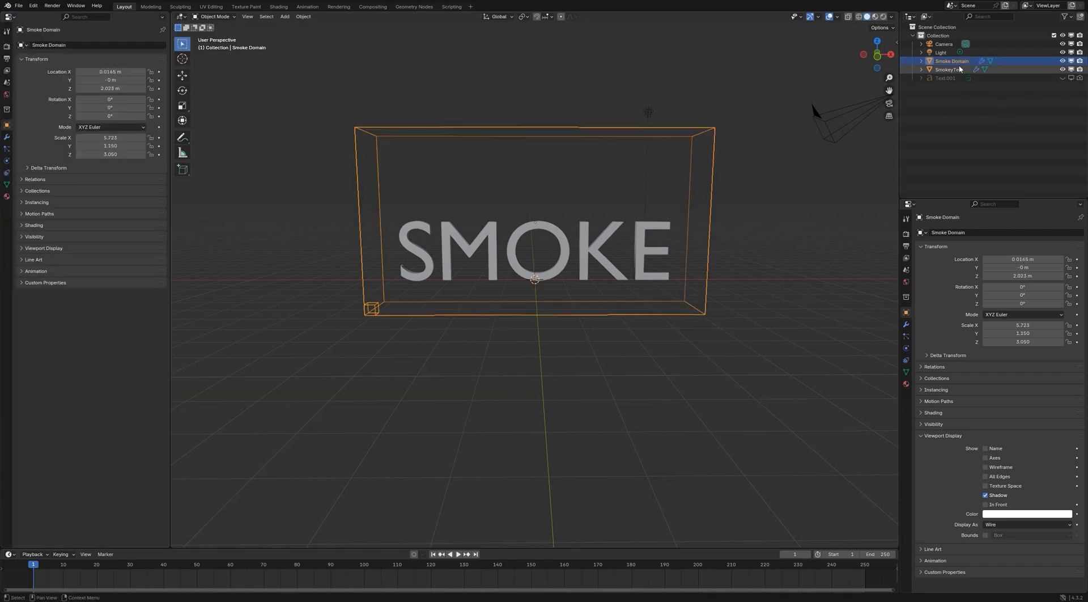
pyautogui.click(7, 162)
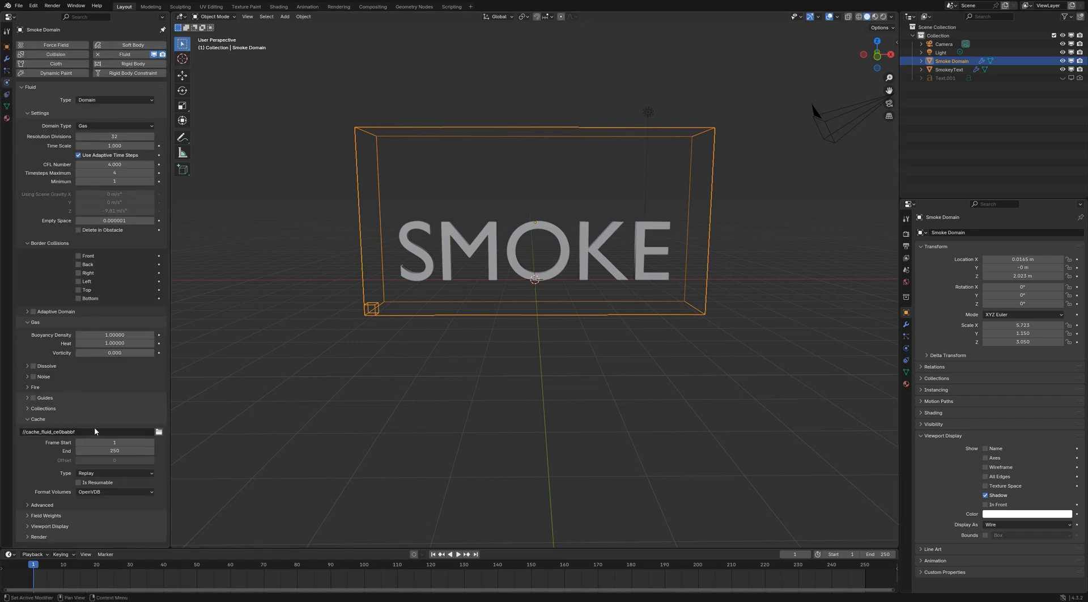
# Configure the Smoke Domain with Adaptive Domain enabled, 256 resolution divisions and the Replay cache type
pyautogui.click(108, 473)
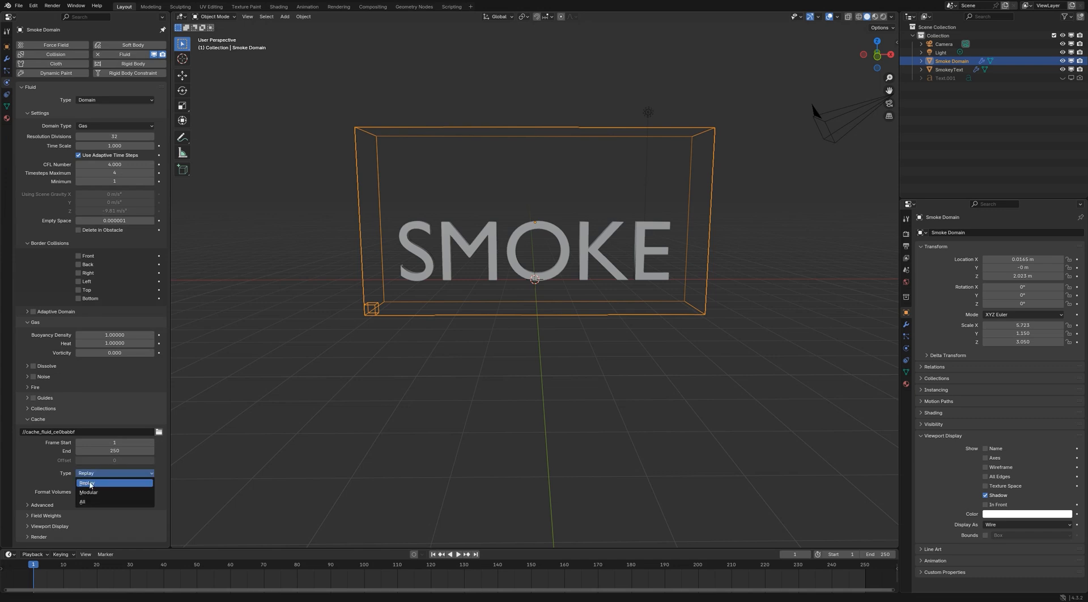
pyautogui.click(90, 484)
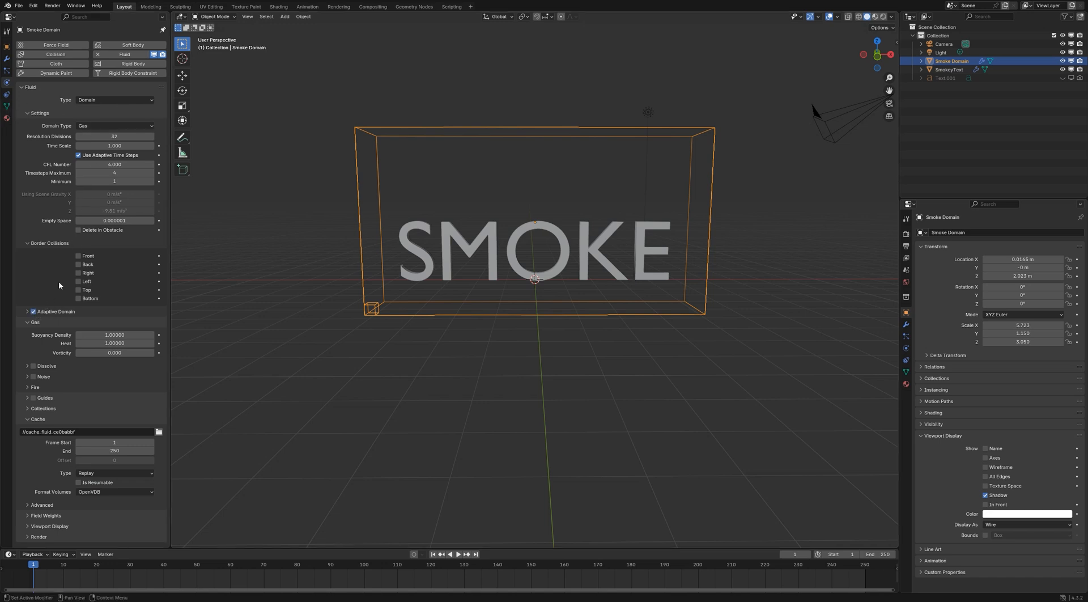
pyautogui.click(118, 136)
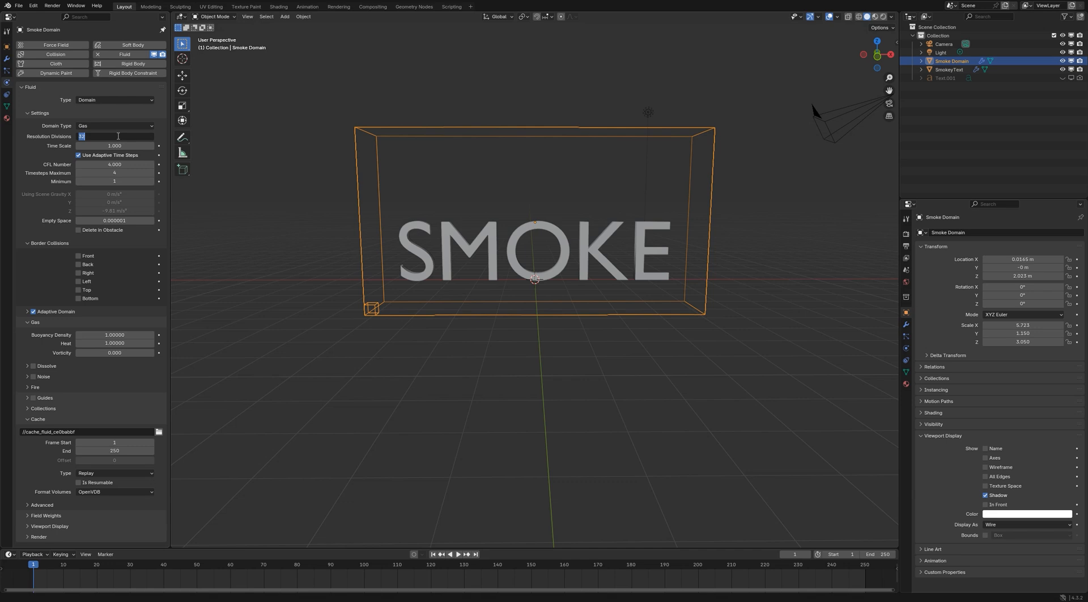
pyautogui.write('256')
pyautogui.press('Return')
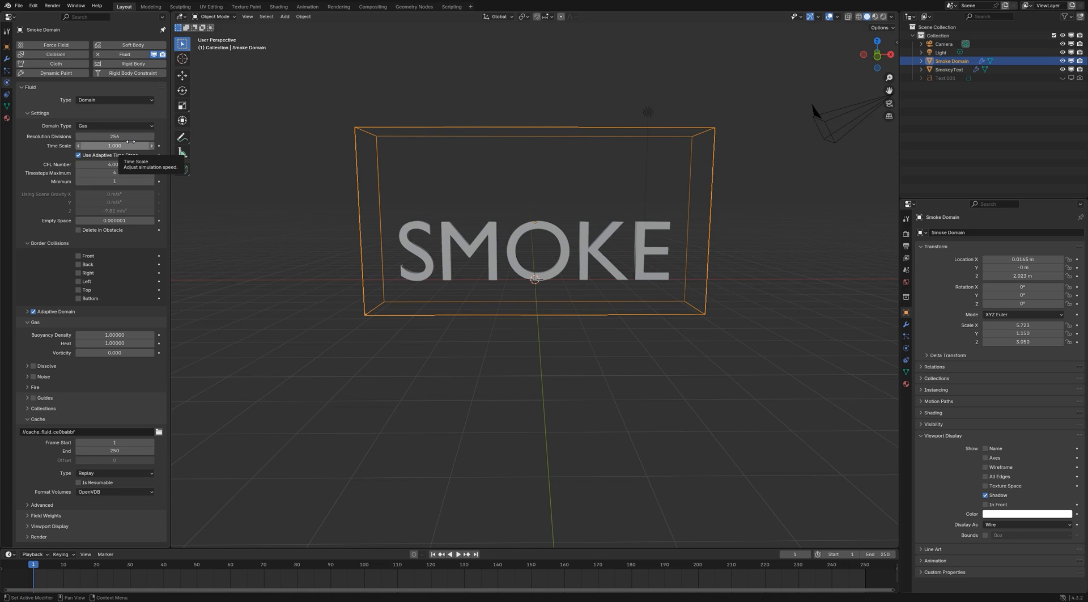
pyautogui.click(99, 474)
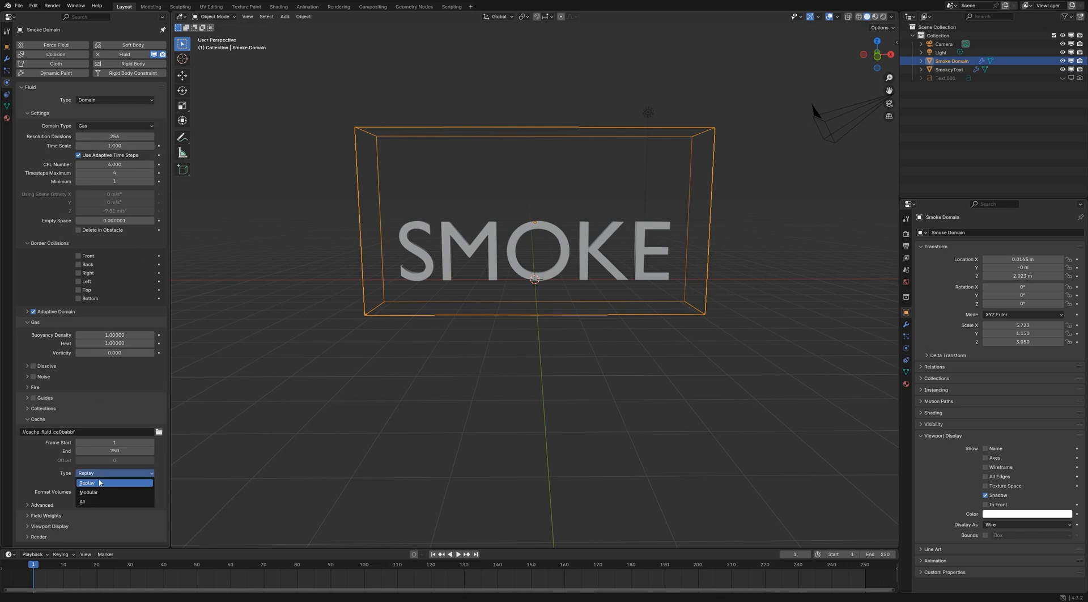
pyautogui.click(100, 482)
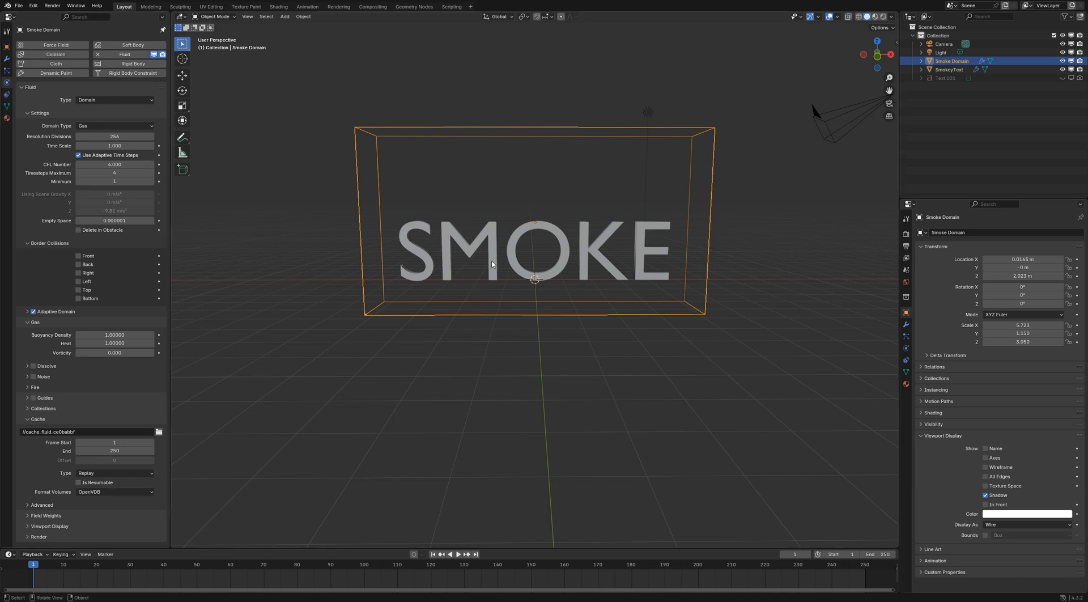
# Play the first dozen frames of the higher-resolution smoke simulation and return to the first frame
pyautogui.click(582, 225)
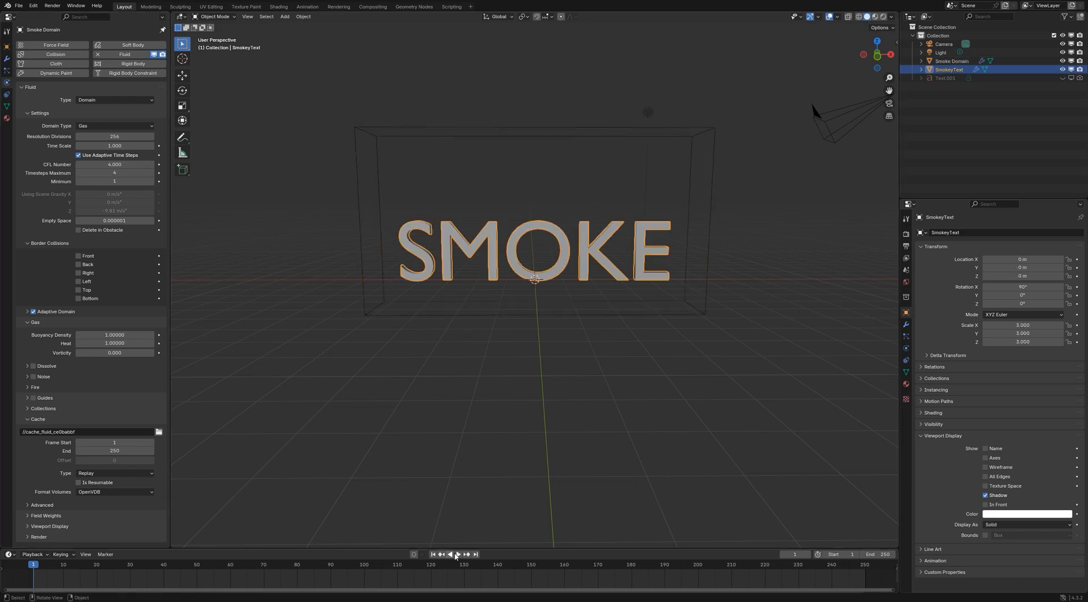
pyautogui.click(457, 554)
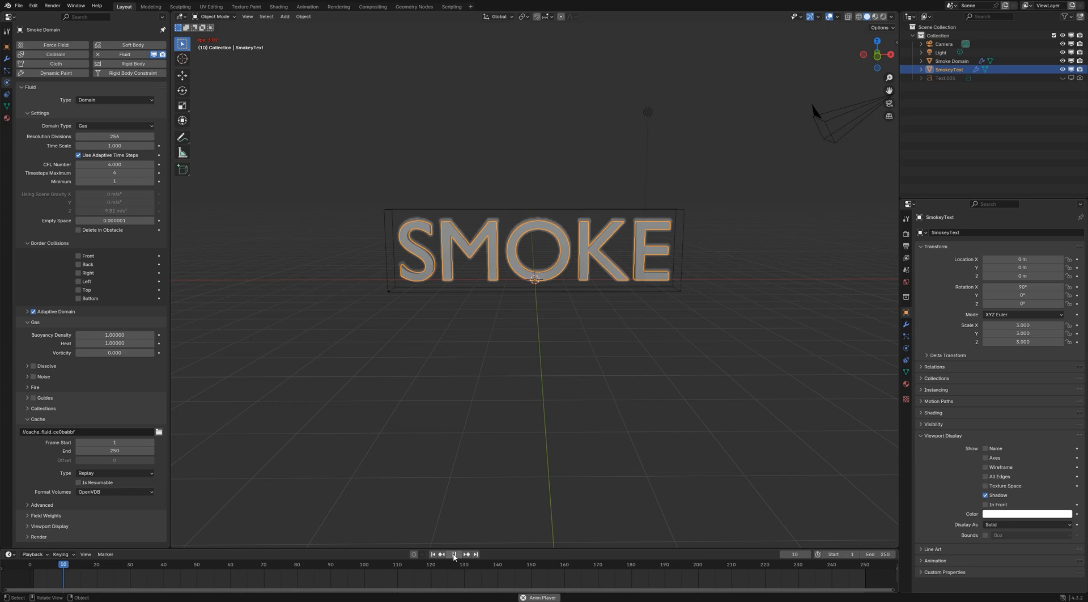
pyautogui.click(454, 555)
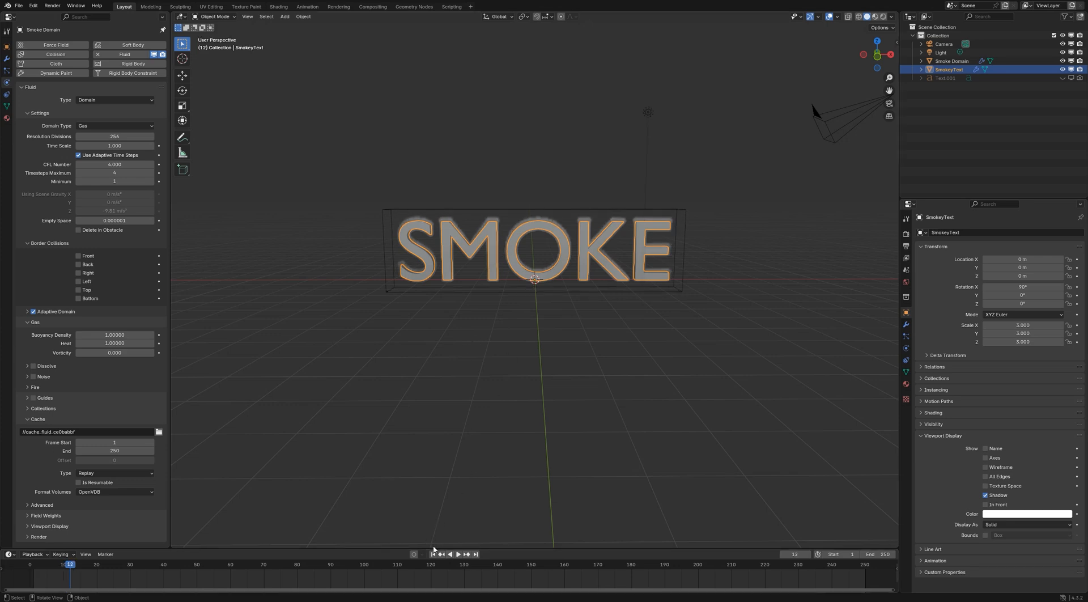
pyautogui.click(433, 554)
# Set the camera's rotation to 90° on X and 0° on Z
pyautogui.click(832, 124)
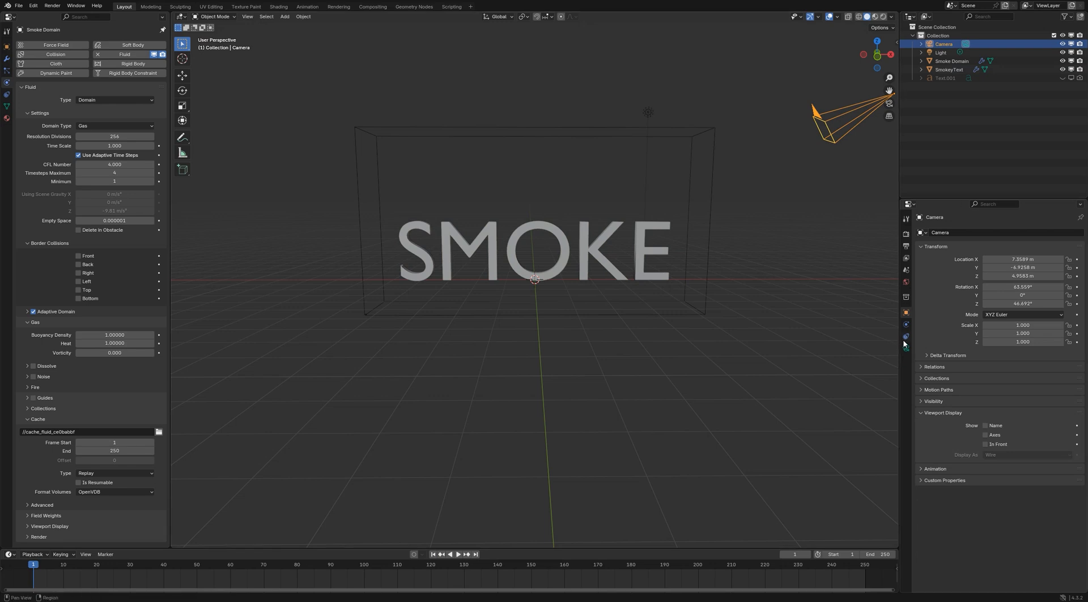
pyautogui.click(1023, 286)
pyautogui.write('90')
pyautogui.press('Return')
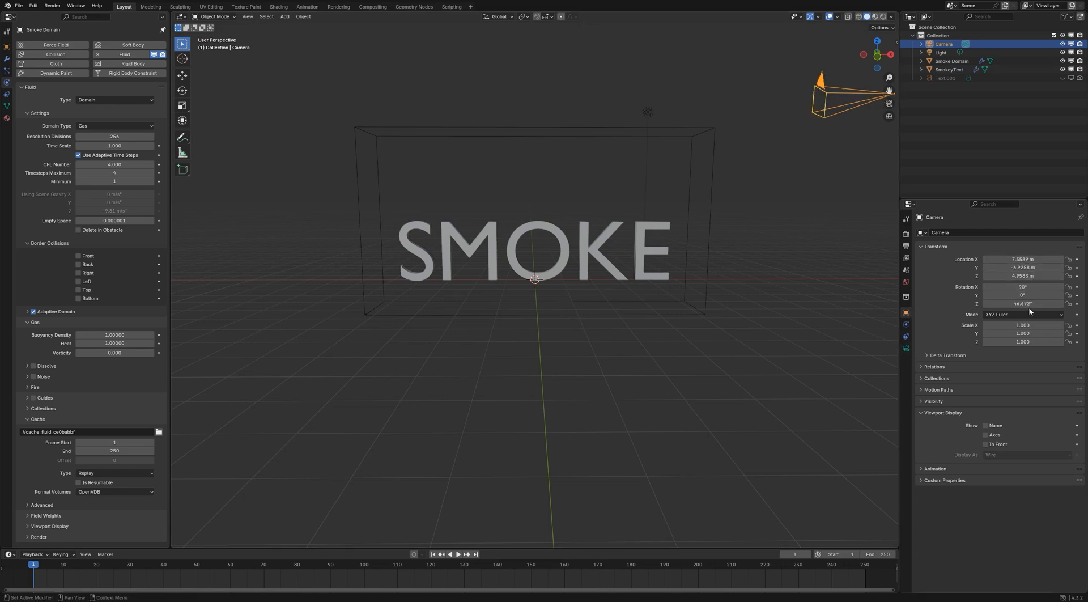
pyautogui.click(1022, 303)
pyautogui.write('0')
pyautogui.press('Return')
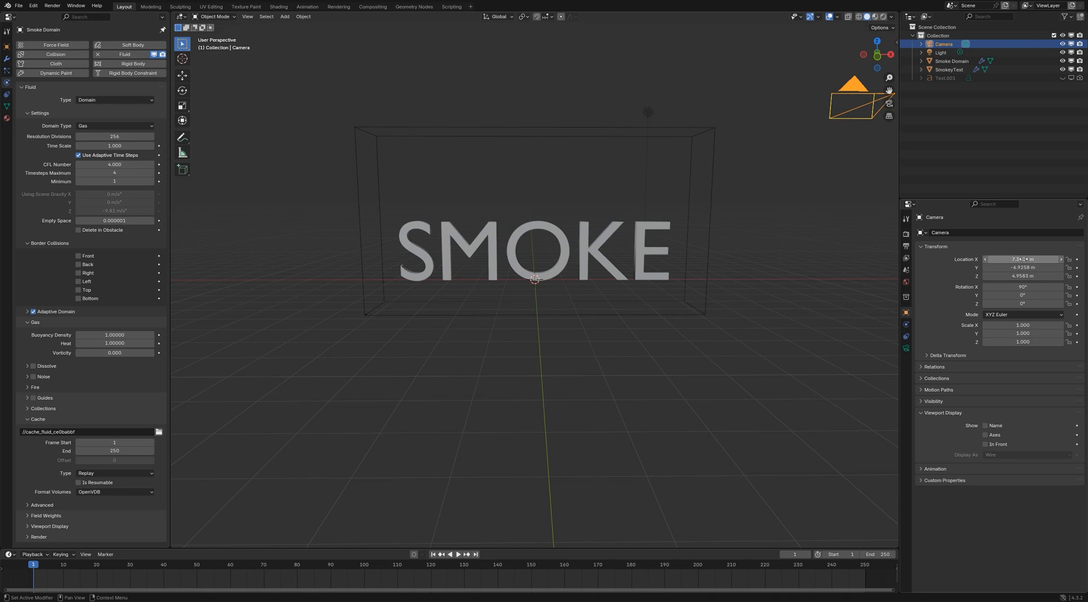
# Look through the camera, lock the camera to the view and shift it to bring the text into frame
pyautogui.press('KP_0')
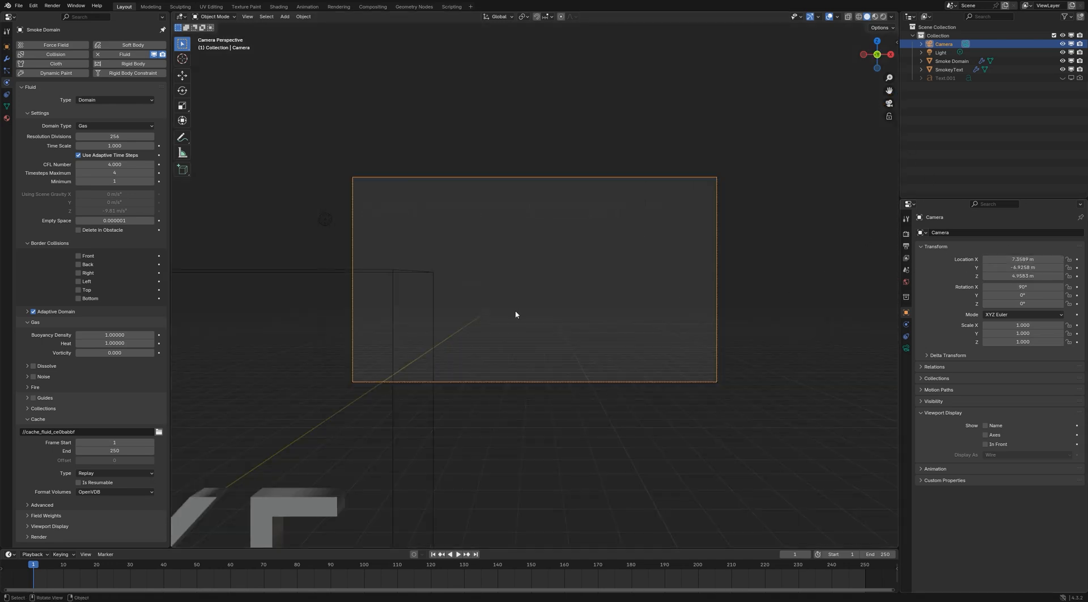
pyautogui.press('n')
pyautogui.click(894, 81)
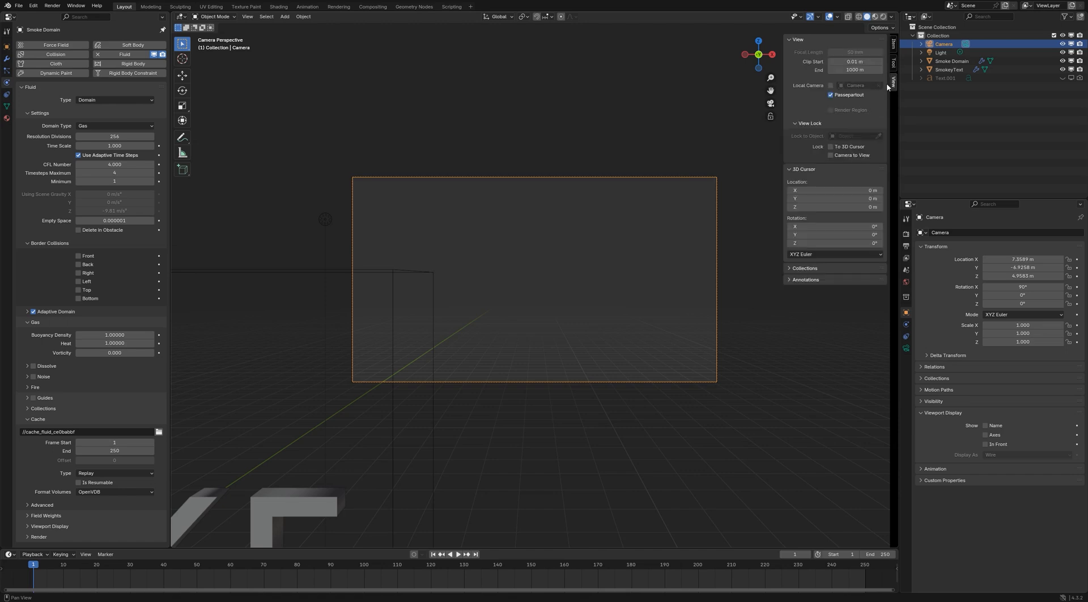
pyautogui.click(831, 155)
pyautogui.keyDown('shift'); pyautogui.moveTo(498, 345); pyautogui.dragTo(607, 277, button='middle'); pyautogui.keyUp('shift')
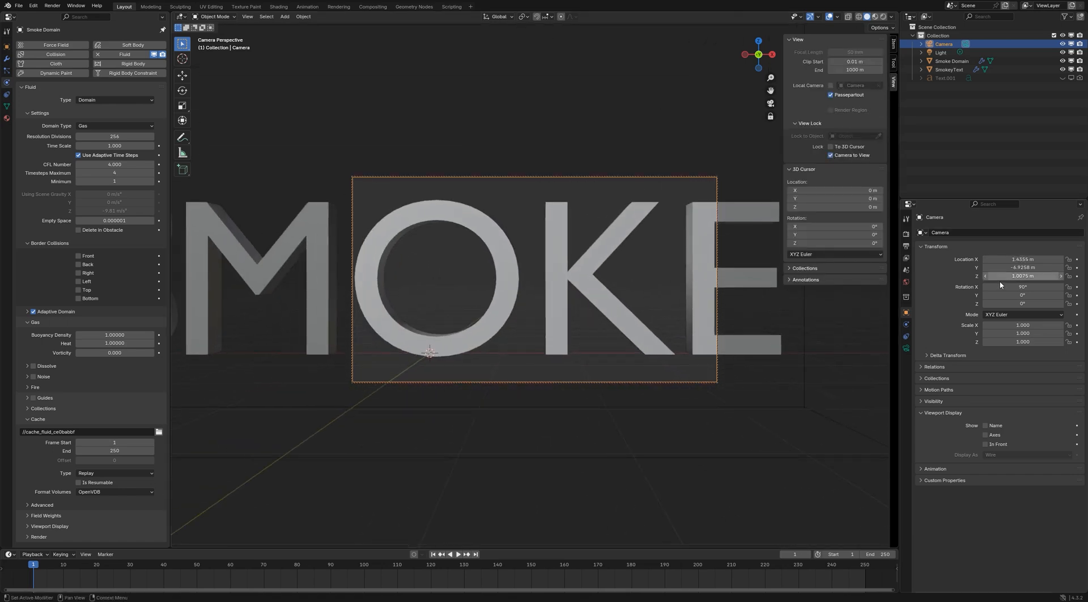
# Set the camera's location to 0 m on X and -15 m on Y
pyautogui.click(1024, 258)
pyautogui.write('0')
pyautogui.press('Return')
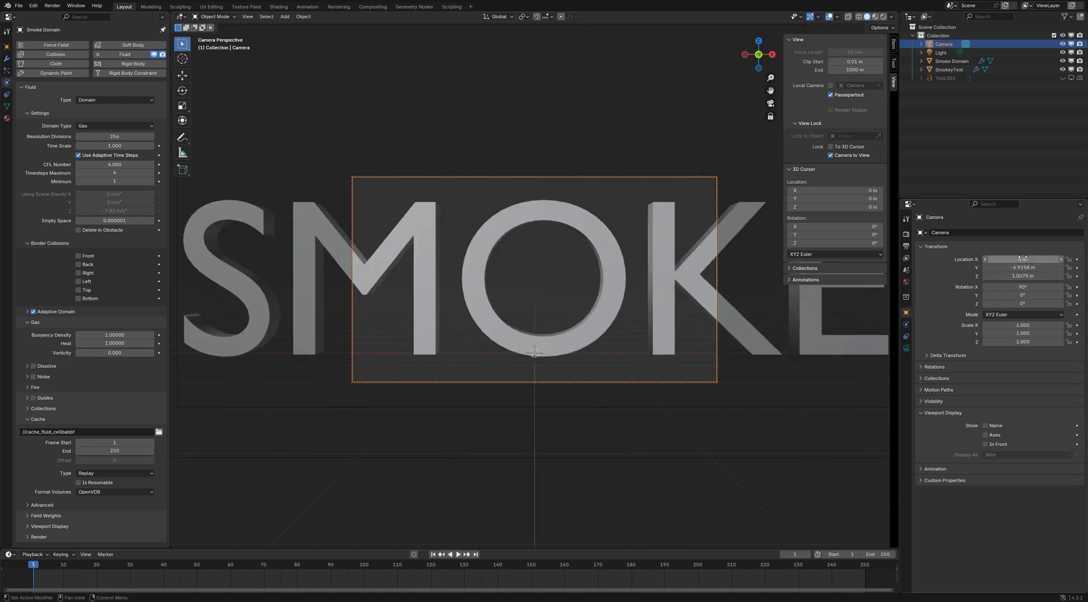
pyautogui.moveTo(1023, 267); pyautogui.dragTo(997, 267)
pyautogui.click(1033, 268)
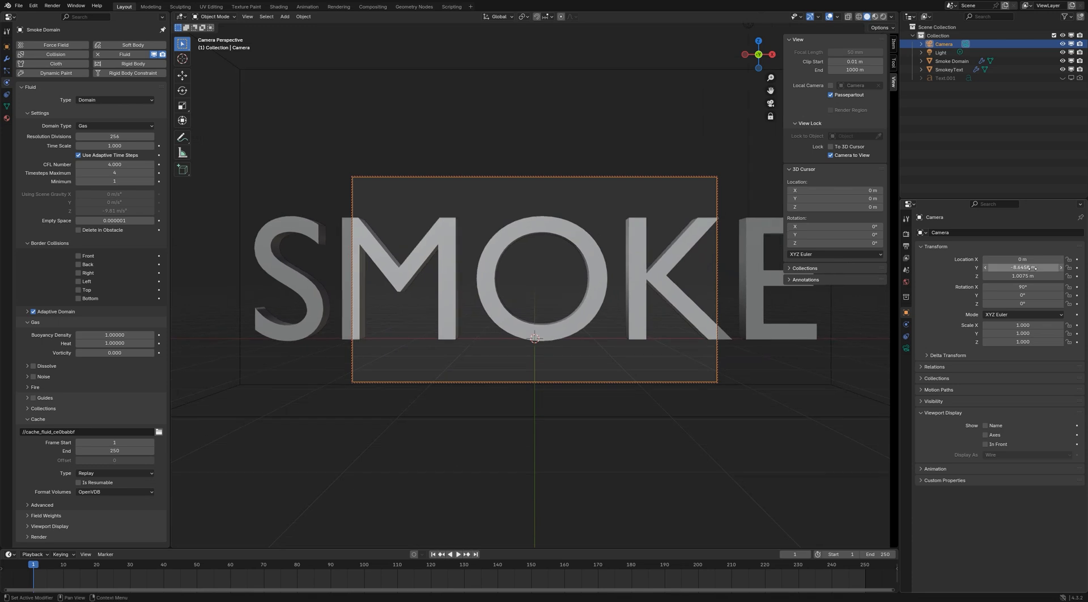
pyautogui.write('-15')
pyautogui.press('Return')
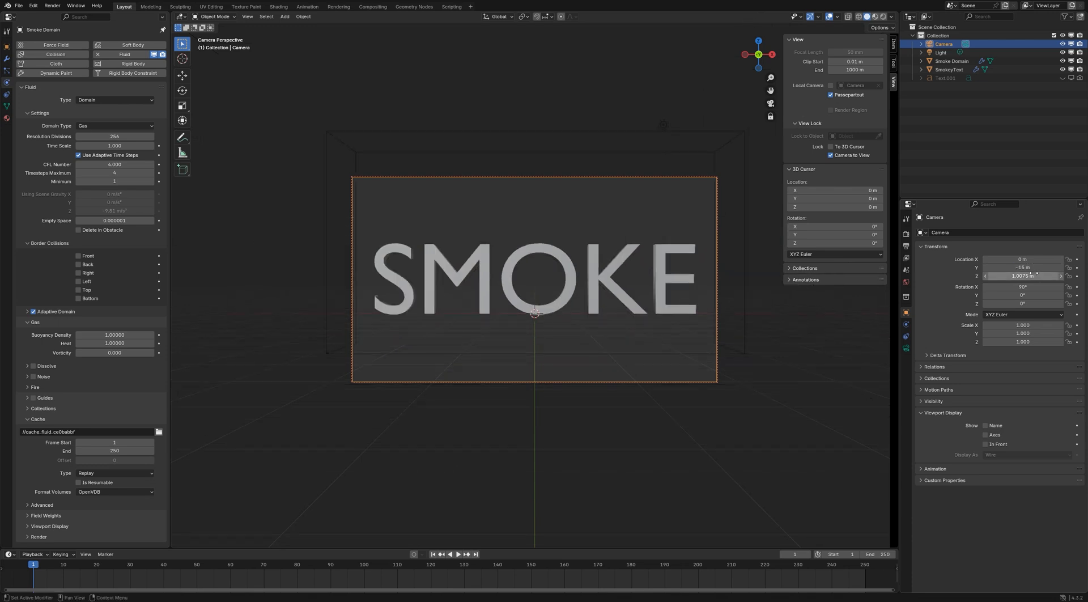
# Try camera Z locations of 0 m and 2 m
pyautogui.click(1032, 276)
pyautogui.write('0')
pyautogui.press('Return')
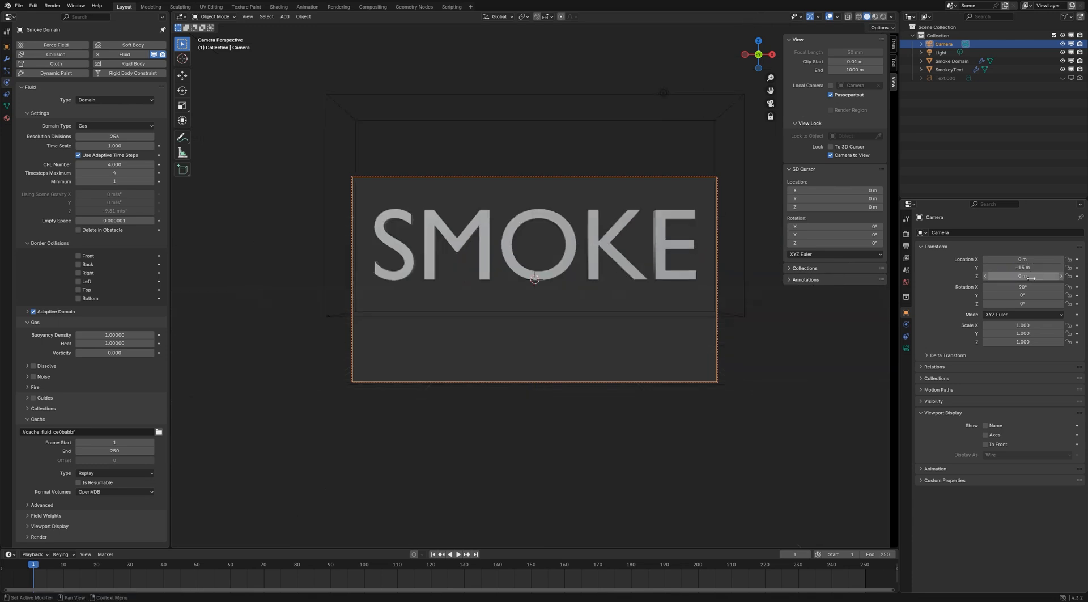
pyautogui.click(1031, 276)
pyautogui.write('2')
pyautogui.press('Return')
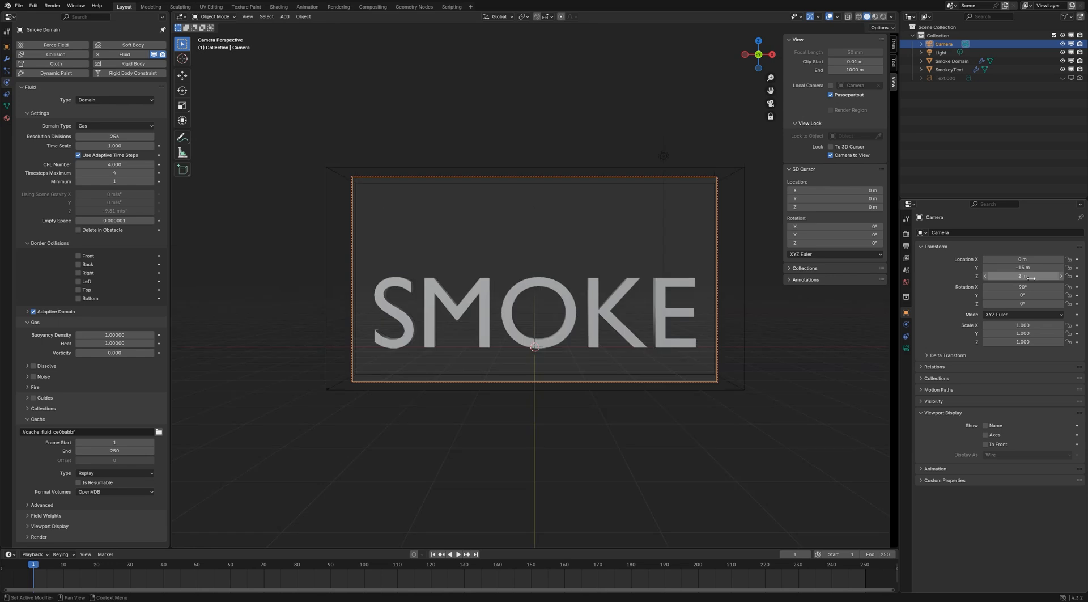
# Set the camera's Z location to 1 m and unlock the camera from the view
pyautogui.click(1031, 277)
pyautogui.write('1')
pyautogui.press('Return')
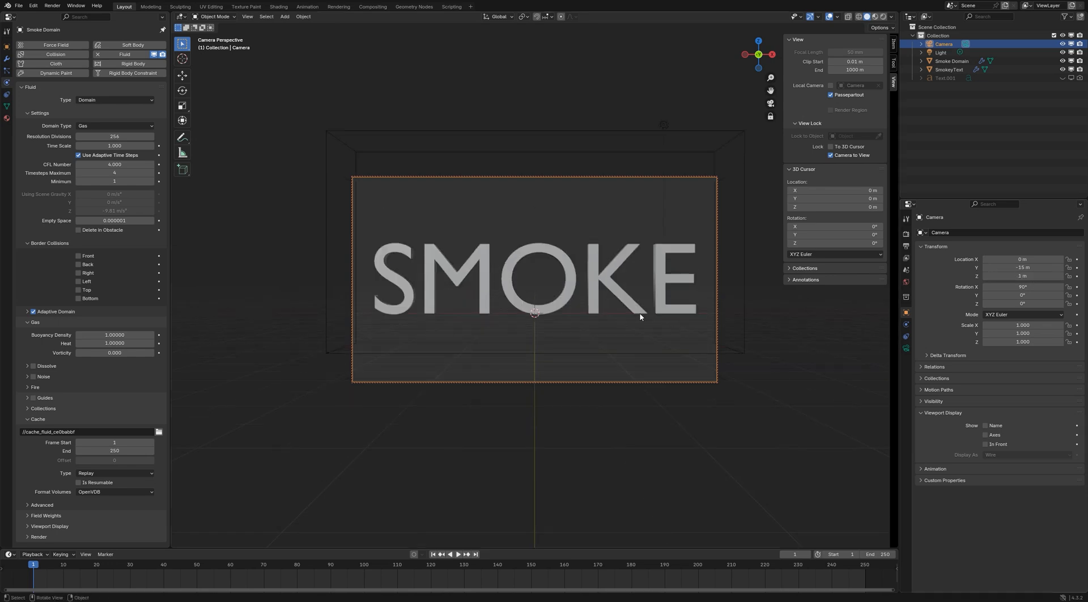
pyautogui.click(555, 250)
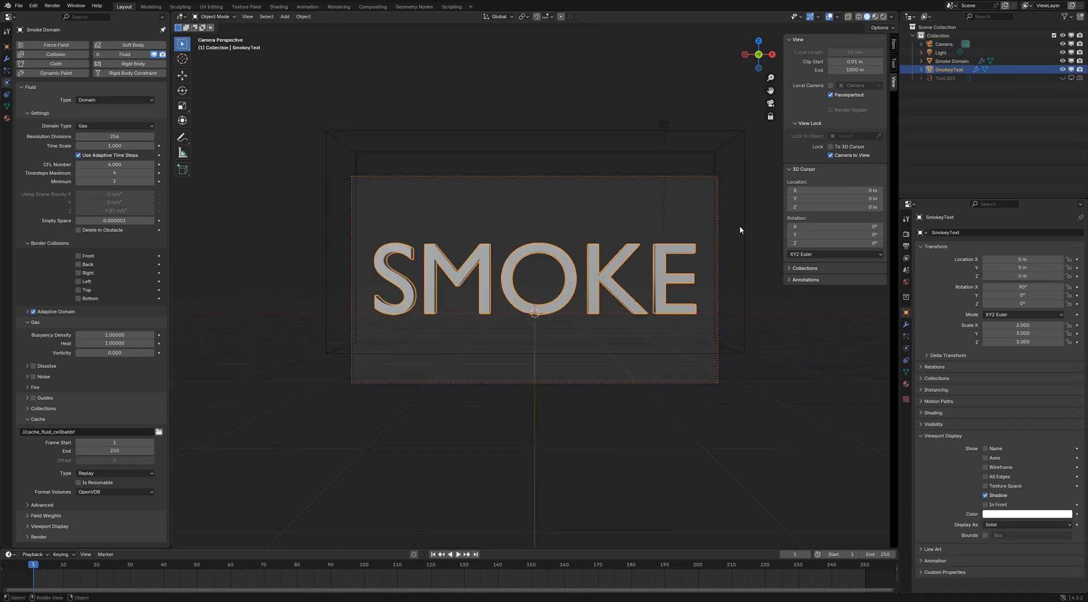
pyautogui.click(836, 156)
pyautogui.press('n')
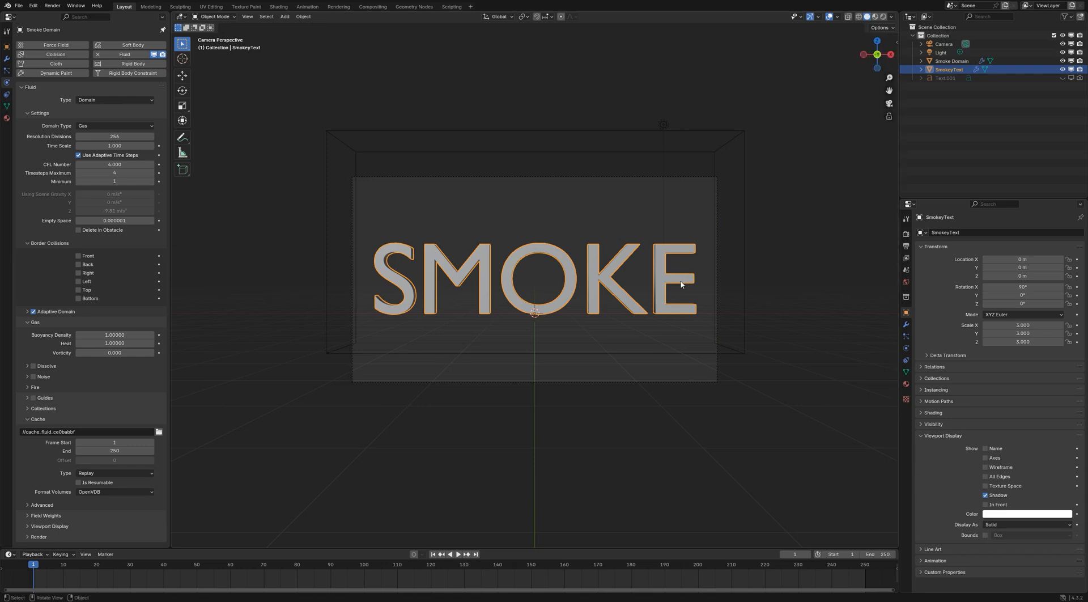
# Add a Subdivision Surface modifier to SmokeyText, move it ahead of the Fluid modifier and set its viewport level to 2
pyautogui.click(906, 324)
pyautogui.click(963, 232)
pyautogui.moveTo(946, 234)
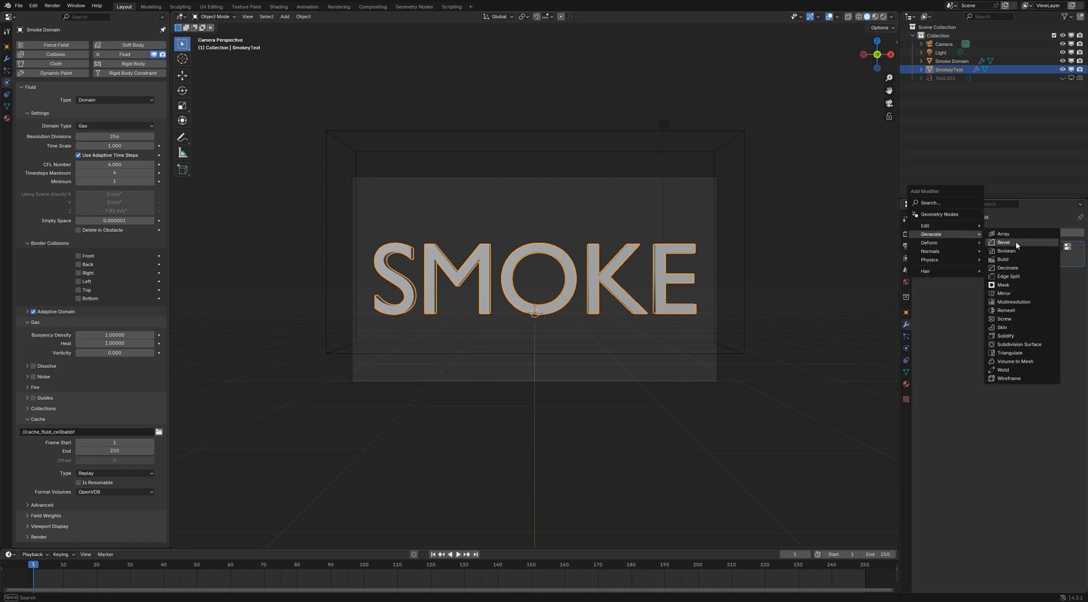
pyautogui.click(1041, 345)
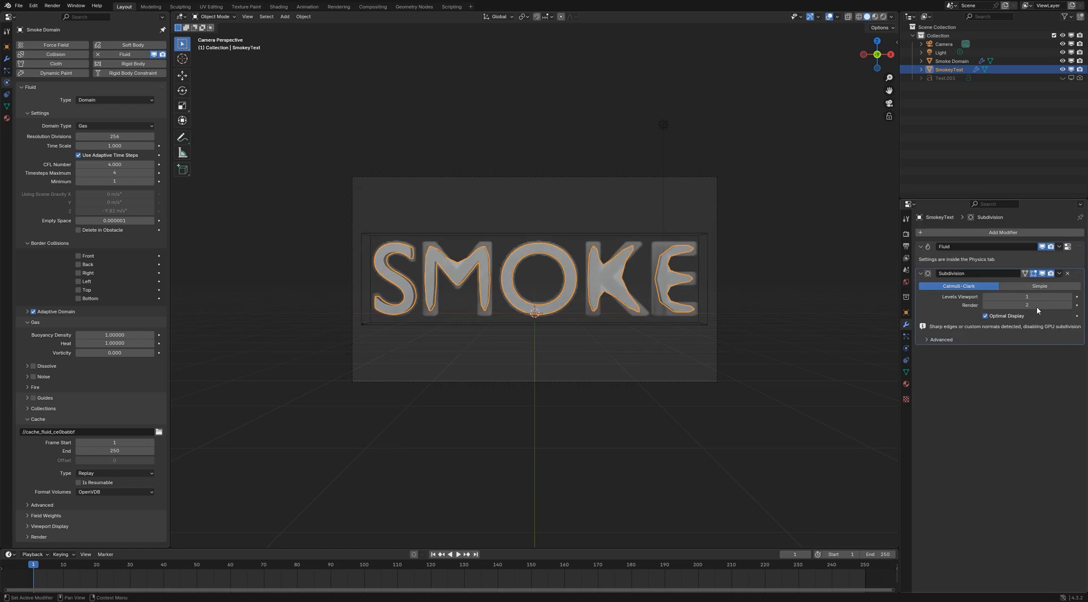
pyautogui.click(1059, 274)
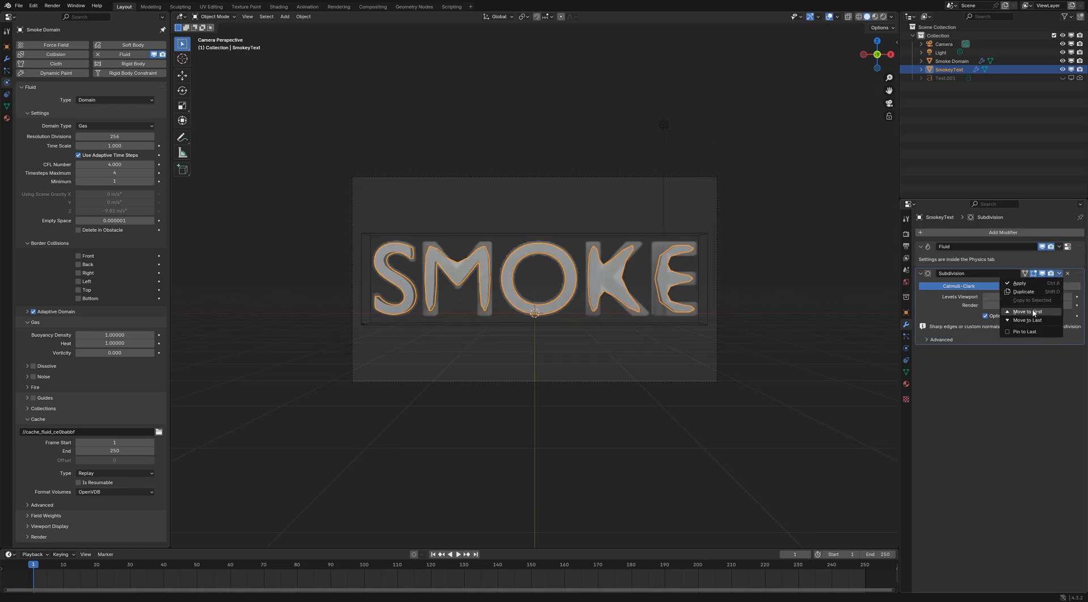
pyautogui.click(1032, 312)
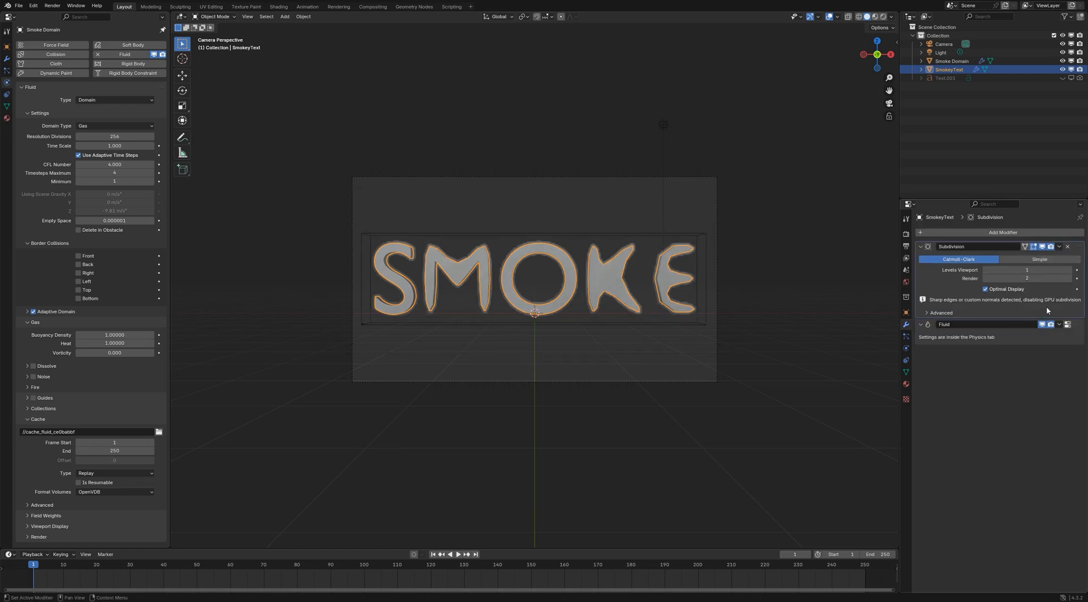
pyautogui.click(1069, 270)
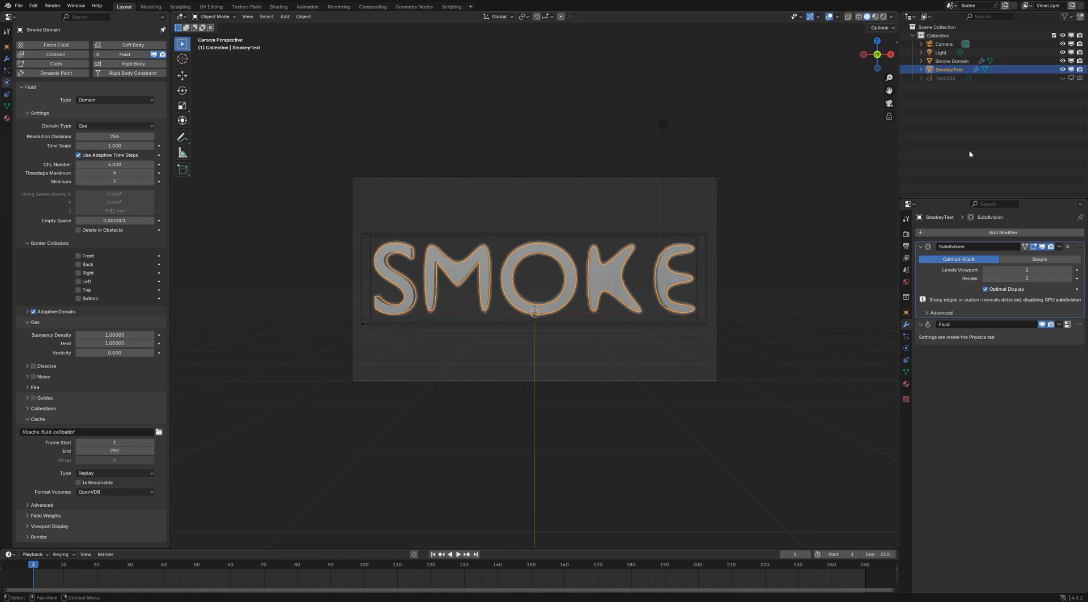
pyautogui.click(483, 231)
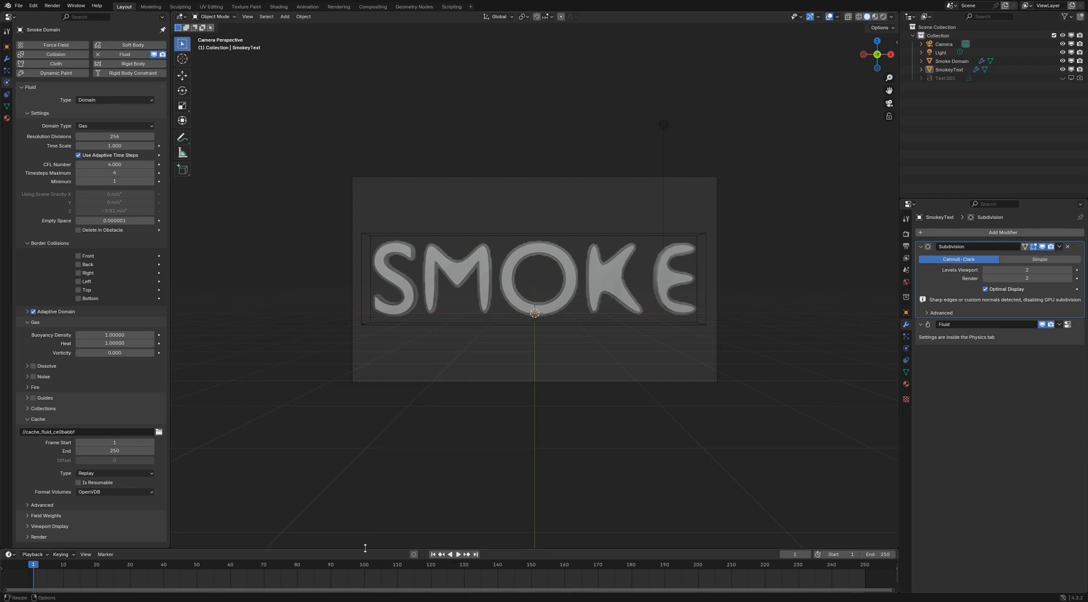
# Check the domain's cache type, play the smoke simulation through the first frames and return to frame 1
pyautogui.click(126, 474)
pyautogui.click(458, 554)
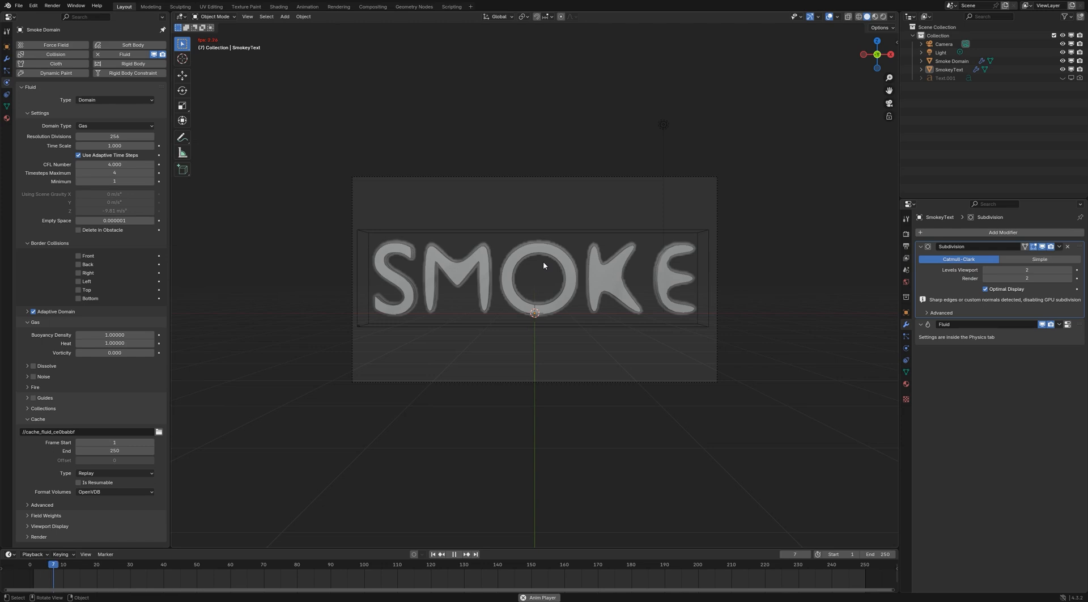
pyautogui.scroll(1, 544, 263)
pyautogui.scroll(1, 544, 263)
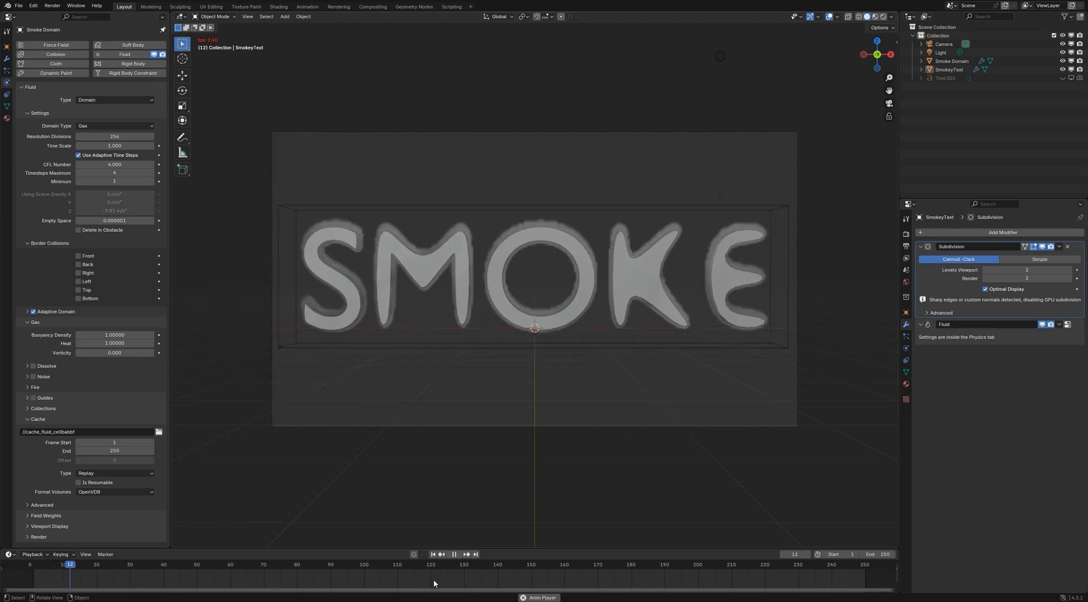
pyautogui.click(454, 554)
pyautogui.click(432, 554)
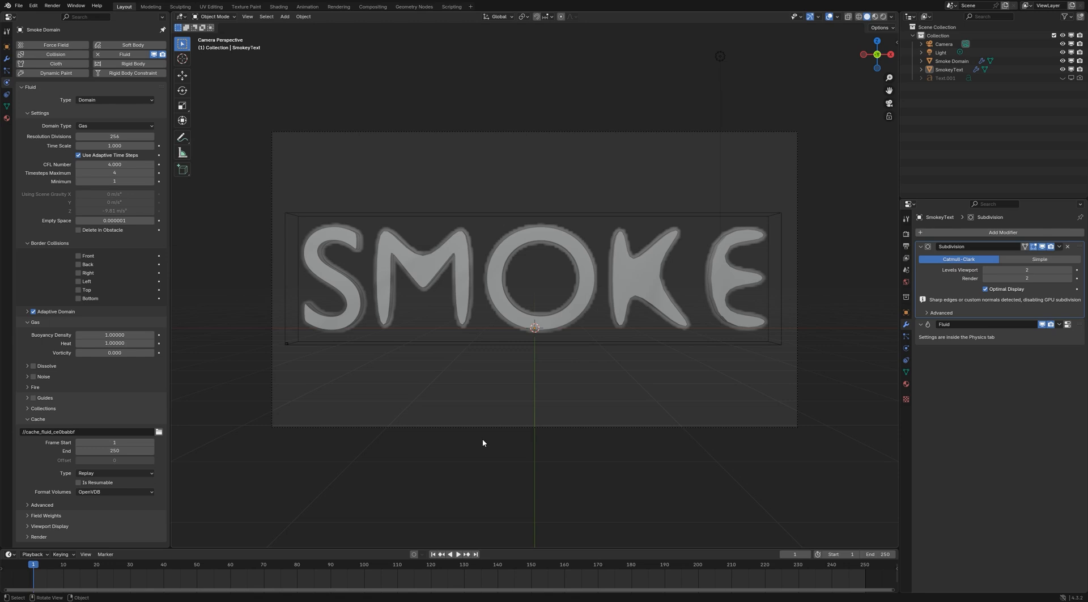
# Set the smoke domain's buoyancy density and heat to 0 and its vorticity to 0.025
pyautogui.click(108, 334)
pyautogui.write('0')
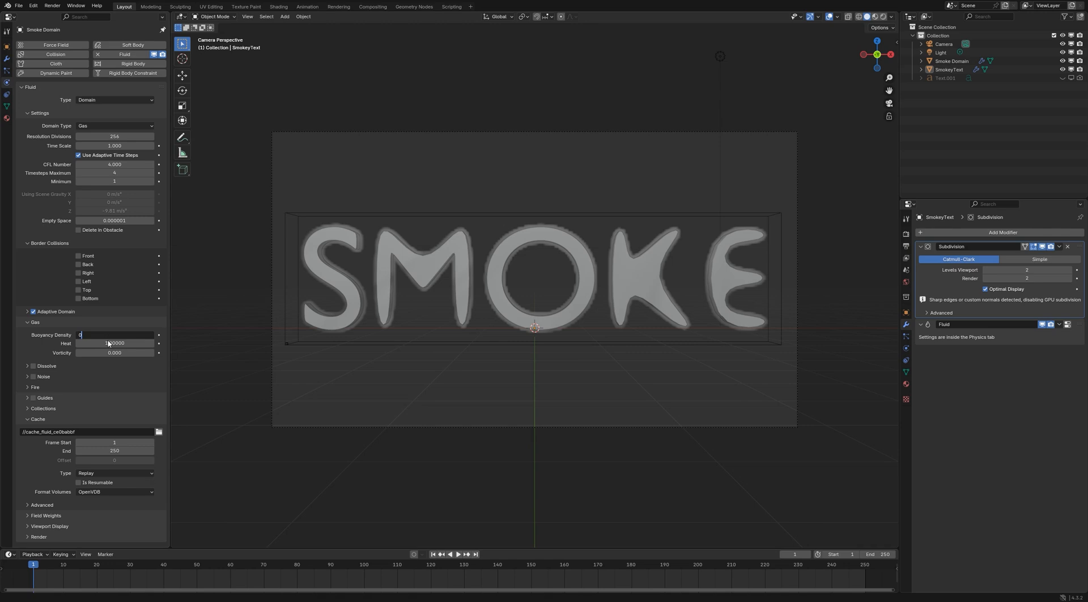
pyautogui.click(109, 343)
pyautogui.write('0')
pyautogui.press('Return')
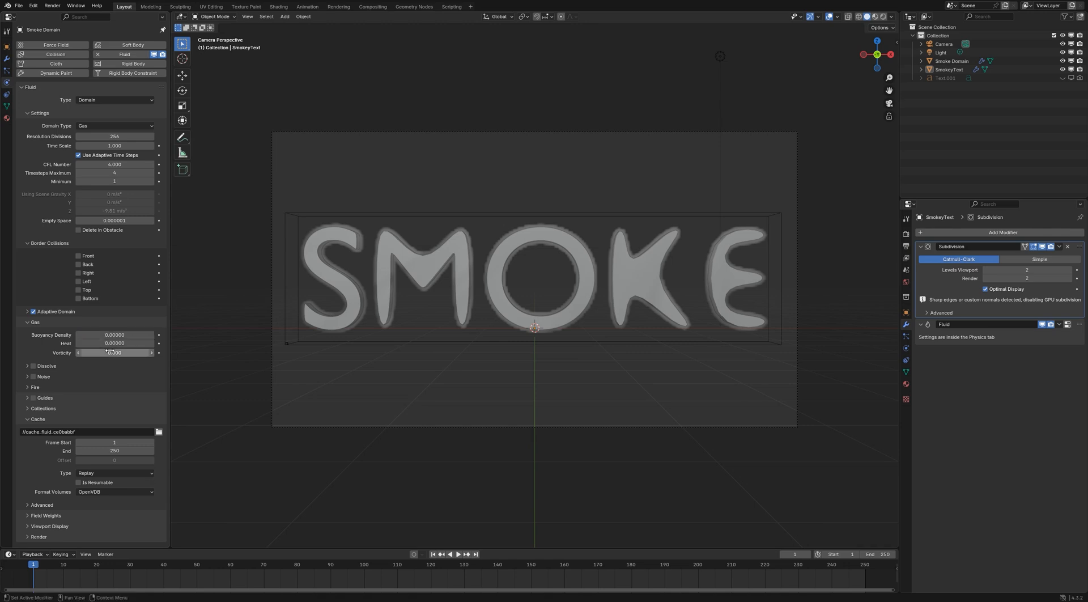
pyautogui.click(111, 352)
pyautogui.write('0.025')
pyautogui.press('Return')
# Keep the Replay cache type and play the simulation to preview the new gas settings
pyautogui.click(96, 472)
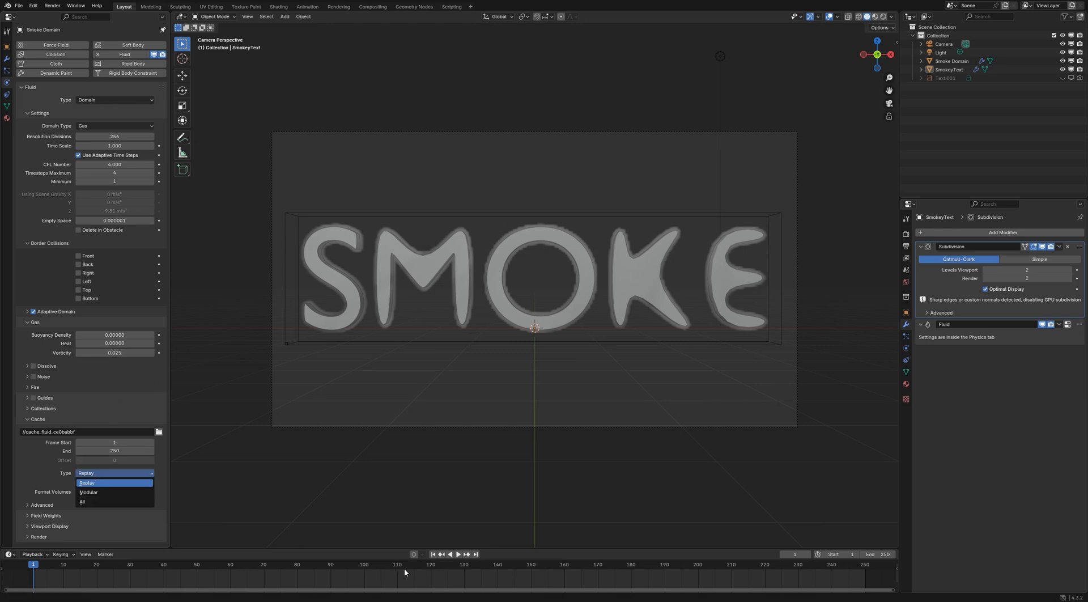
pyautogui.click(458, 554)
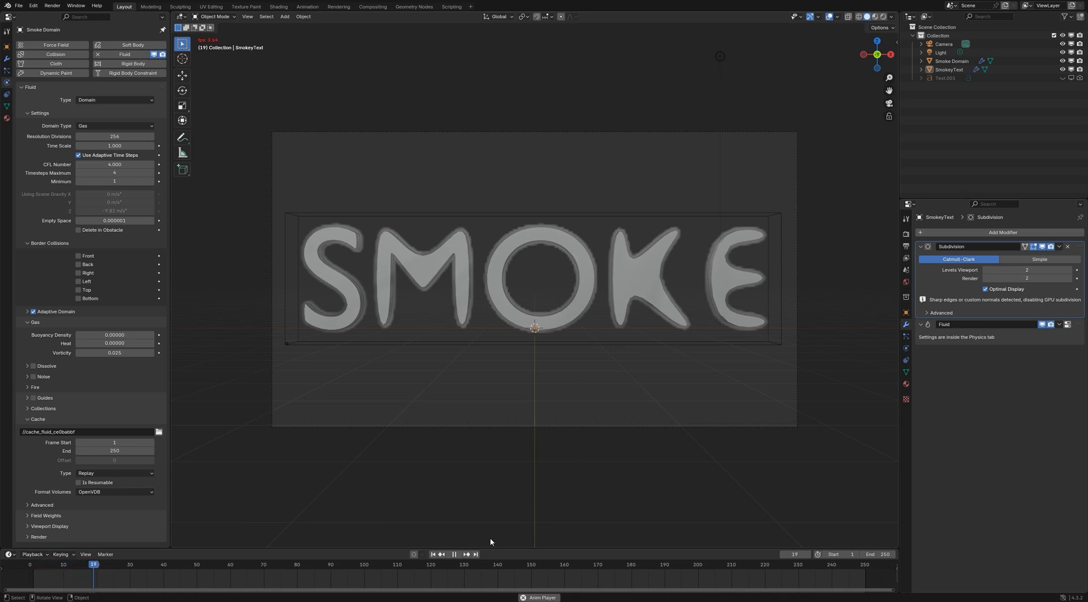
pyautogui.click(454, 554)
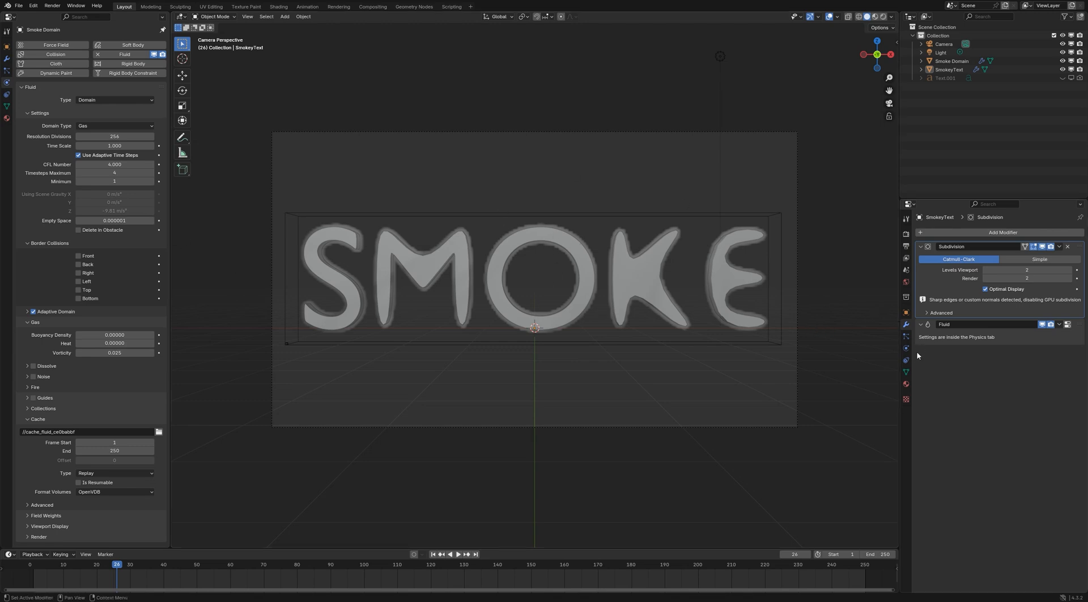
# Set the surface emission of SmokeyText's fluid flow source to 1
pyautogui.click(951, 70)
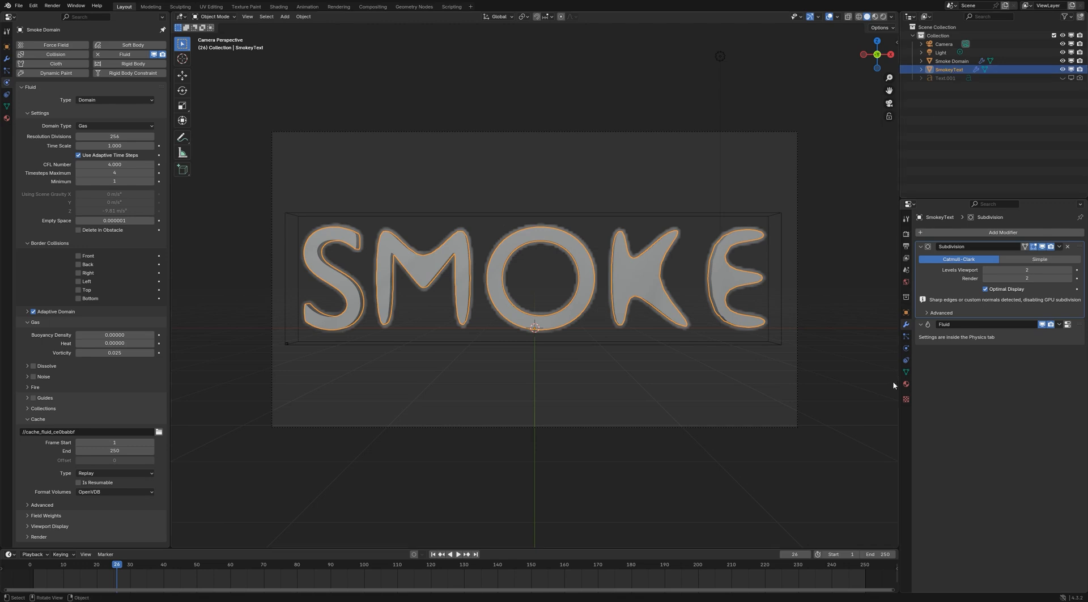
pyautogui.click(906, 349)
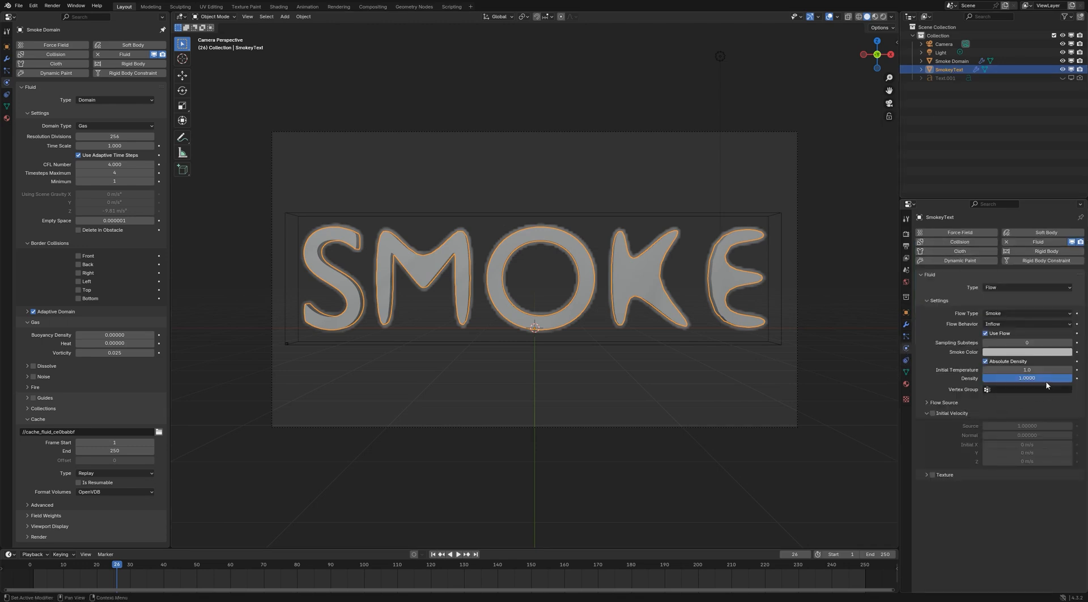
pyautogui.click(936, 402)
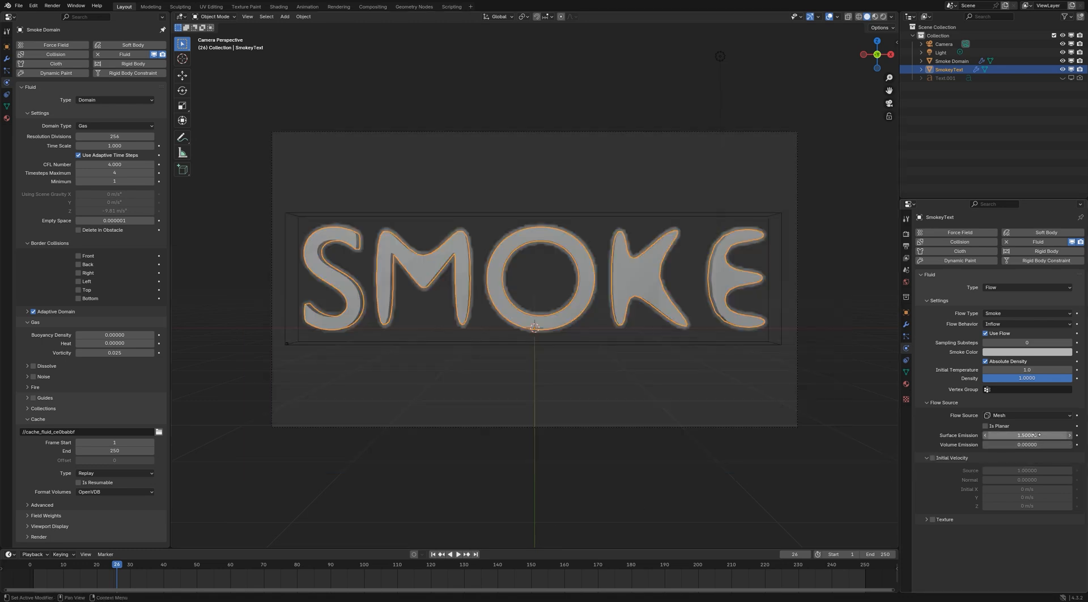
pyautogui.click(1035, 435)
pyautogui.write('1.5')
pyautogui.press('Return')
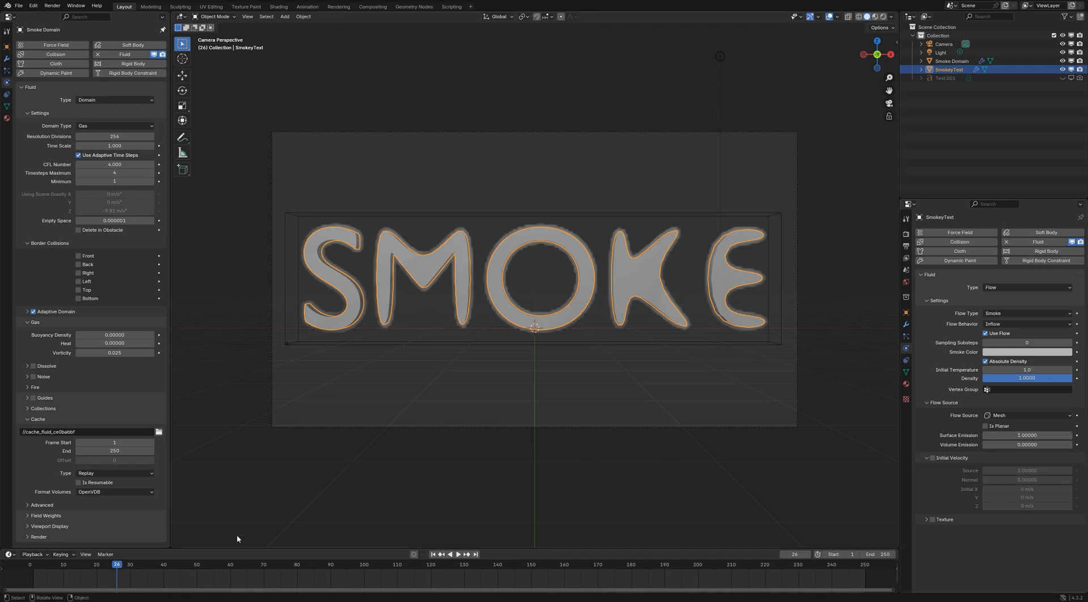
# Keyframe SmokeyText's surface emission of 1 at frame 24
pyautogui.click(110, 569)
pyautogui.press('space')
pyautogui.press('space')
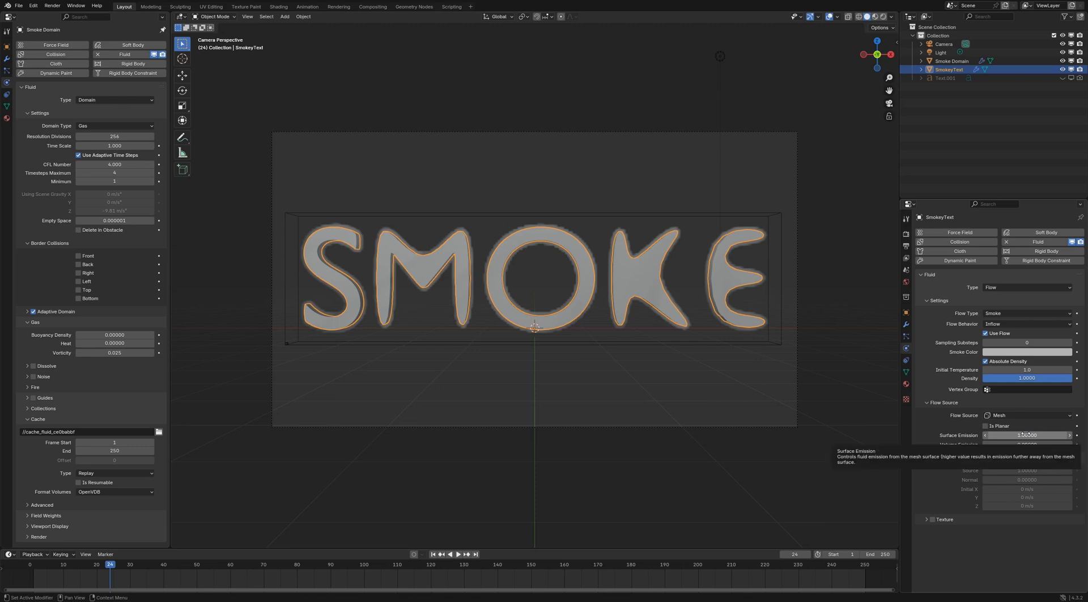
pyautogui.press('i')
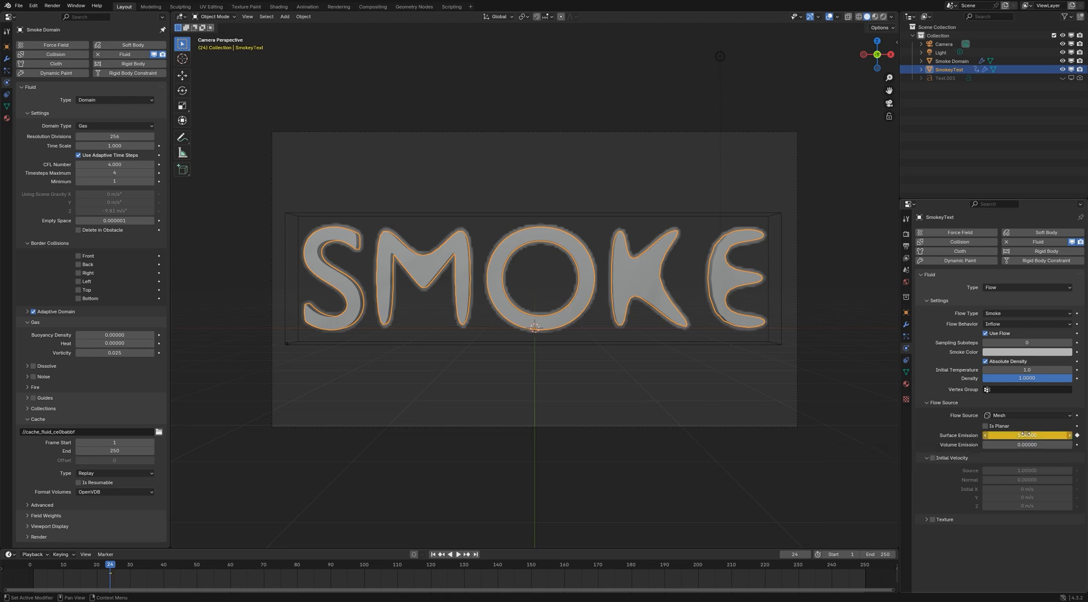
# Set SmokeyText's surface emission to 0 at frame 25 and keyframe it
pyautogui.press('Right')
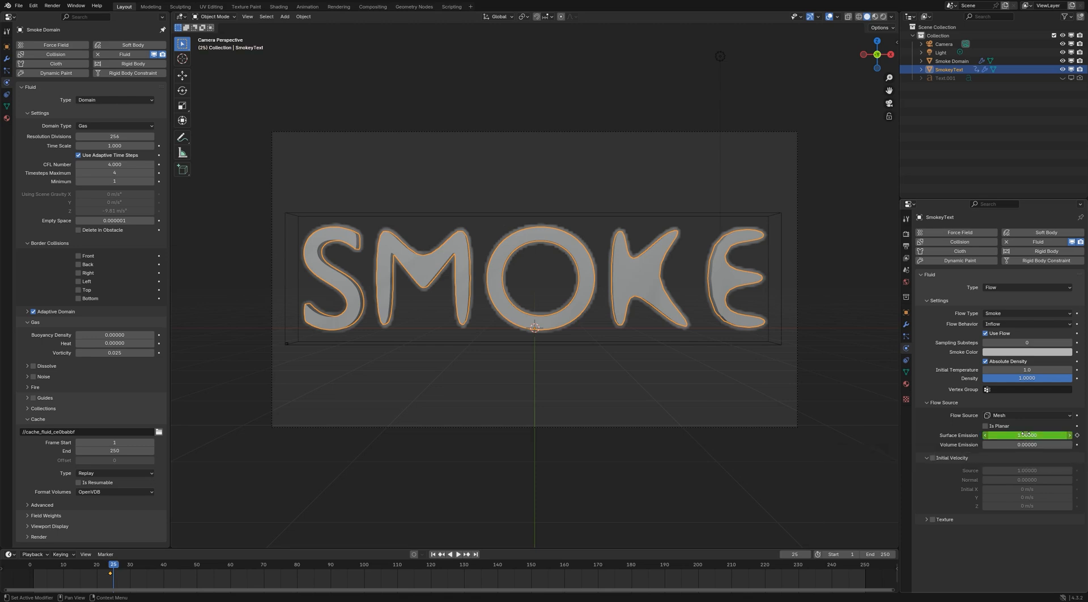
pyautogui.click(1026, 435)
pyautogui.write('0')
pyautogui.press('Return')
pyautogui.press('i')
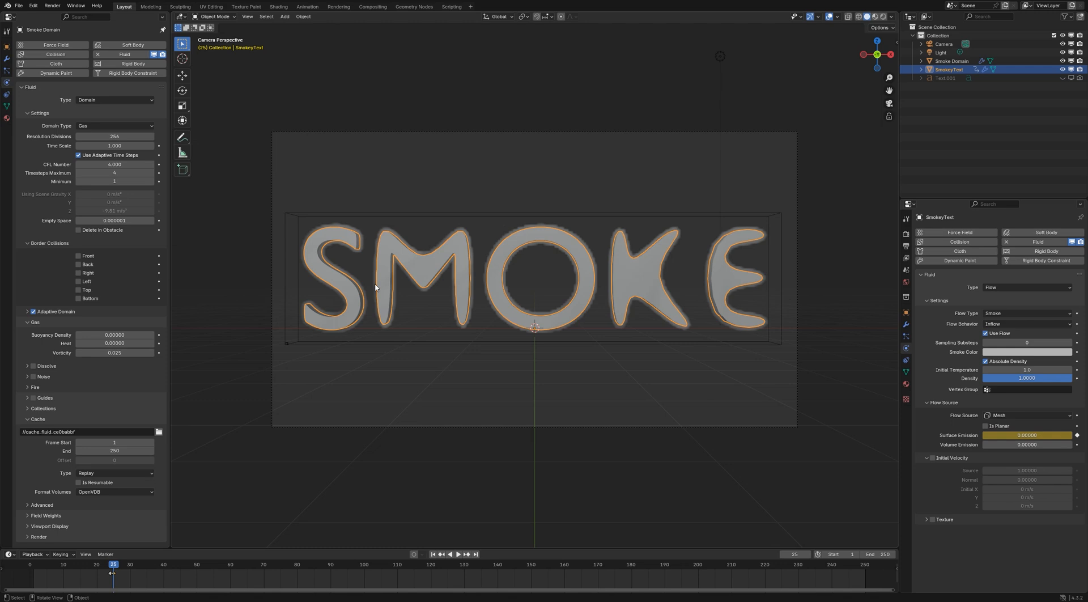
# Add a Wind force field and rotate it 90° about the Y axis so it blows along the text
pyautogui.hotkey('shift', 'a')
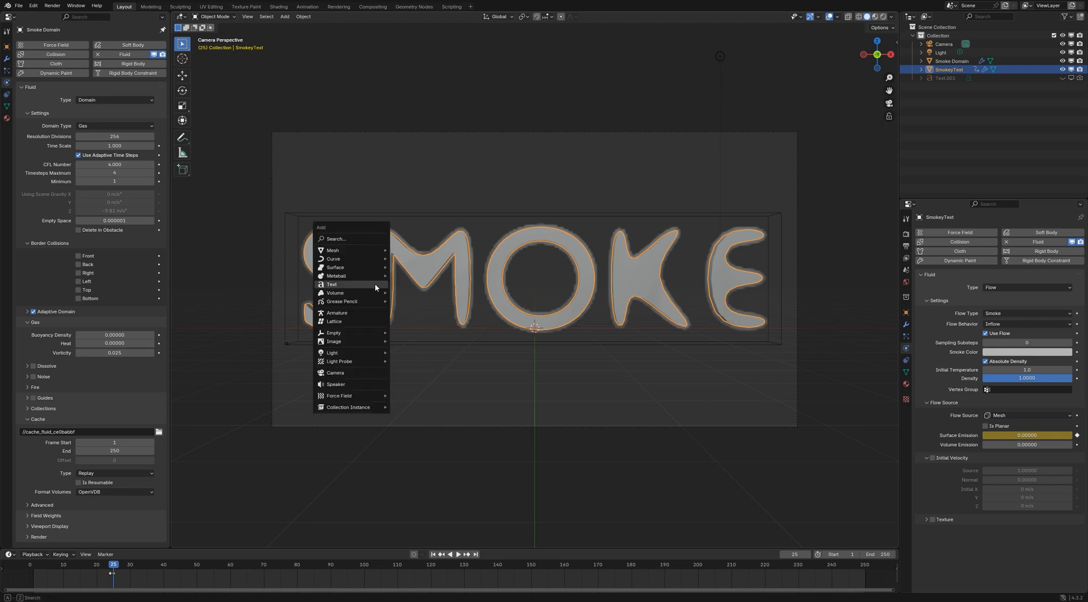
pyautogui.moveTo(366, 397)
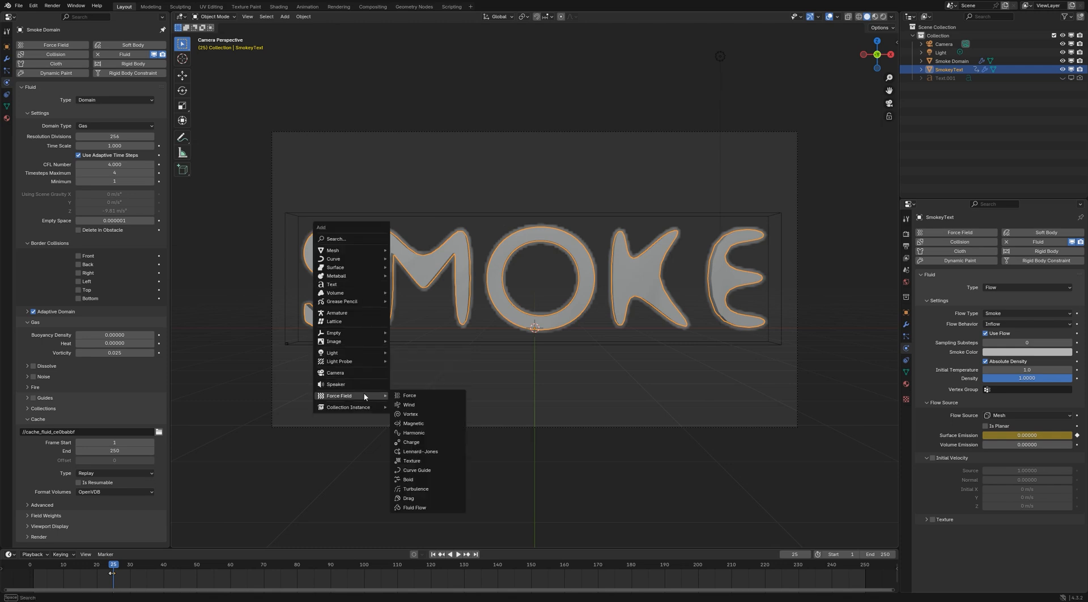
pyautogui.click(408, 405)
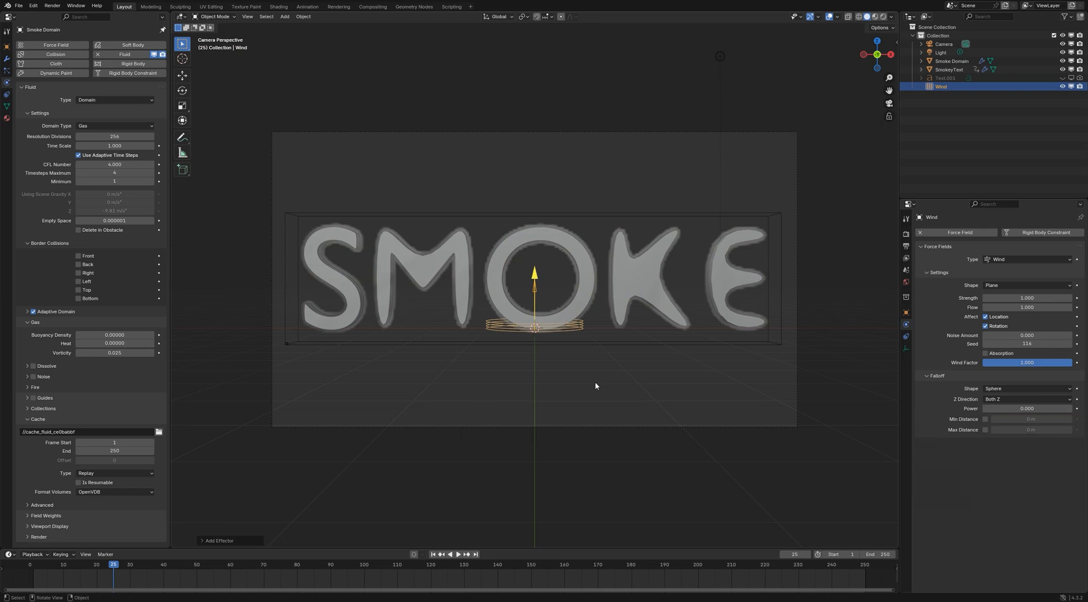
pyautogui.write('ry')
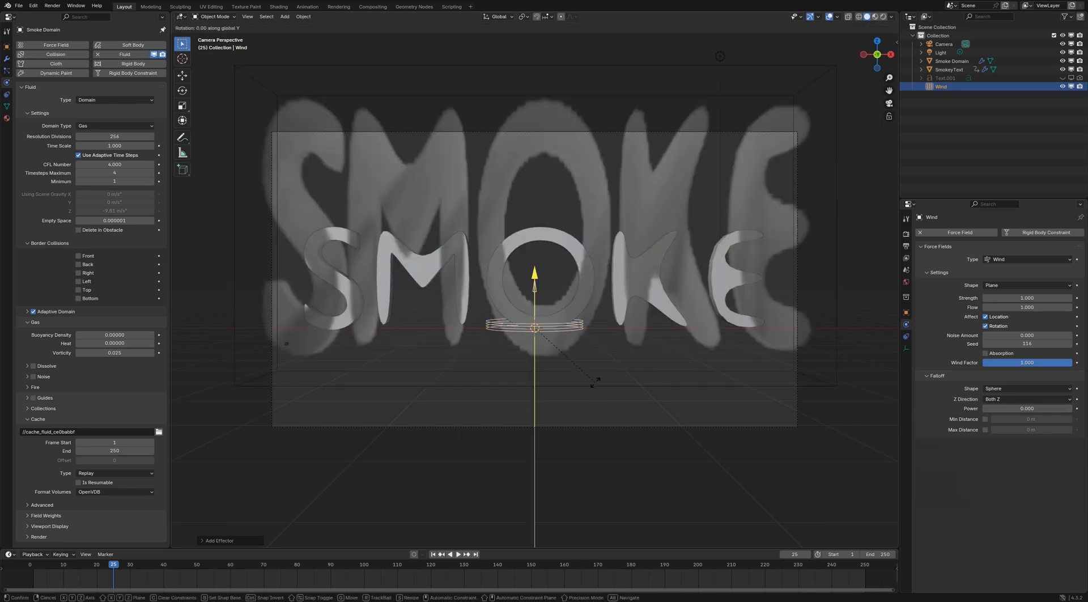
pyautogui.write('90')
pyautogui.press('Return')
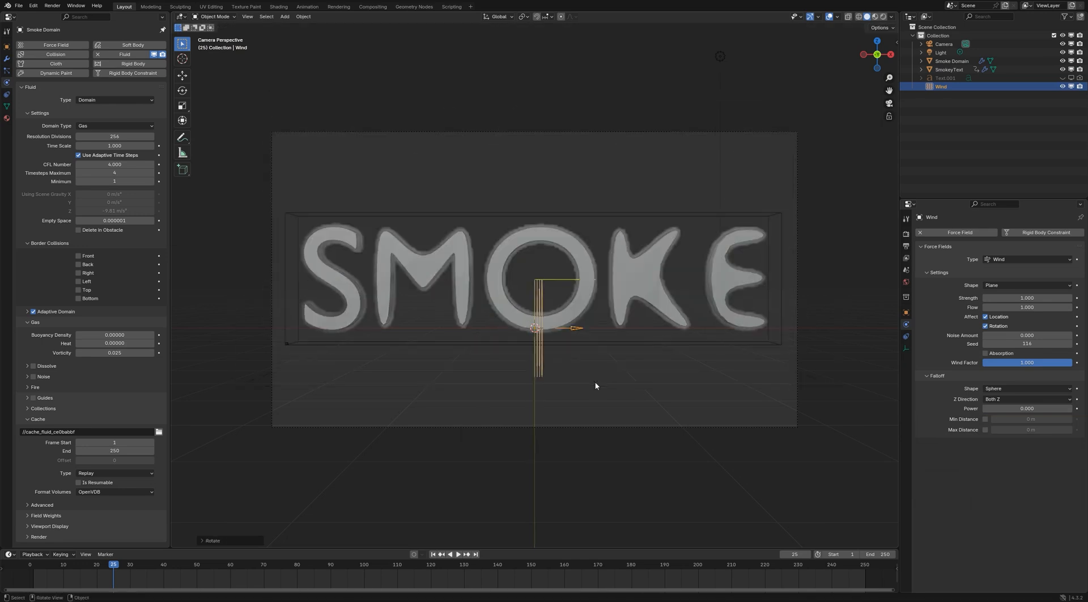
# Move the wind along X to beyond the letter S and raise it along Z to near the letters' upper edge
pyautogui.press('g')
pyautogui.press('x')
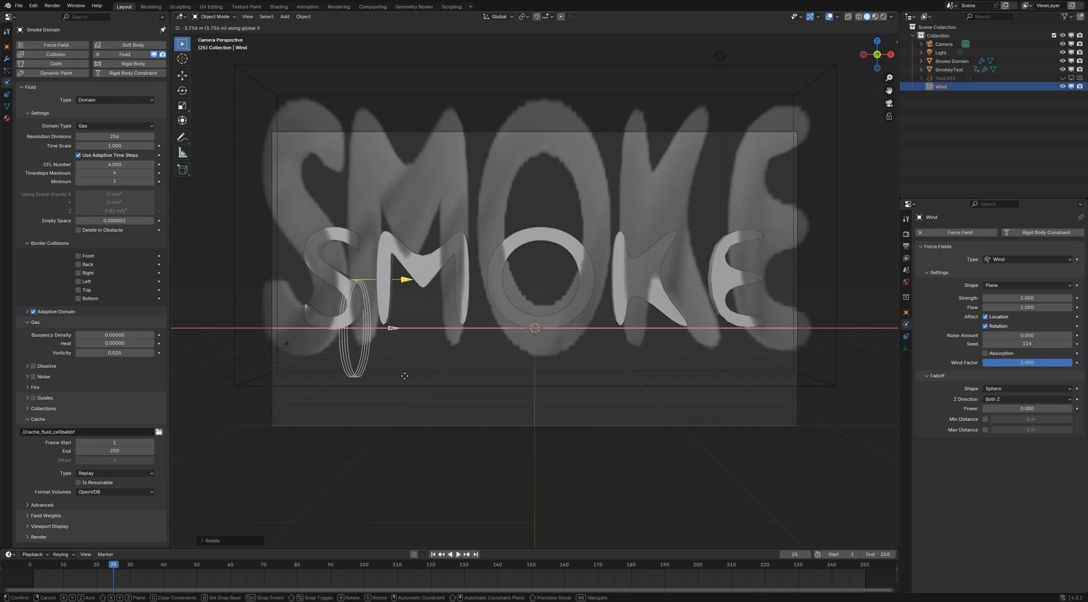
pyautogui.click(248, 371)
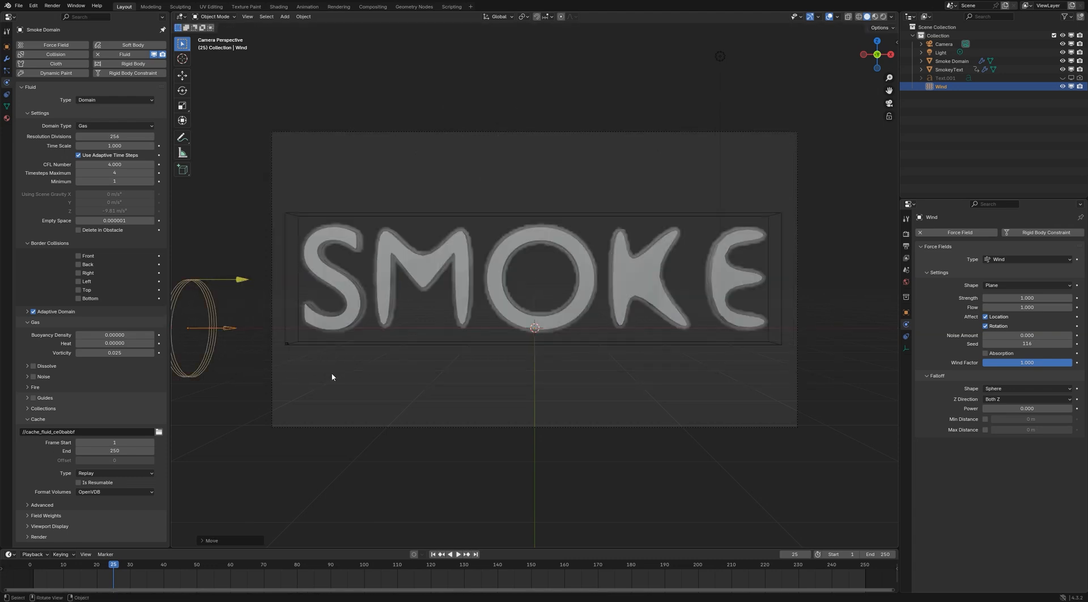
pyautogui.press('g')
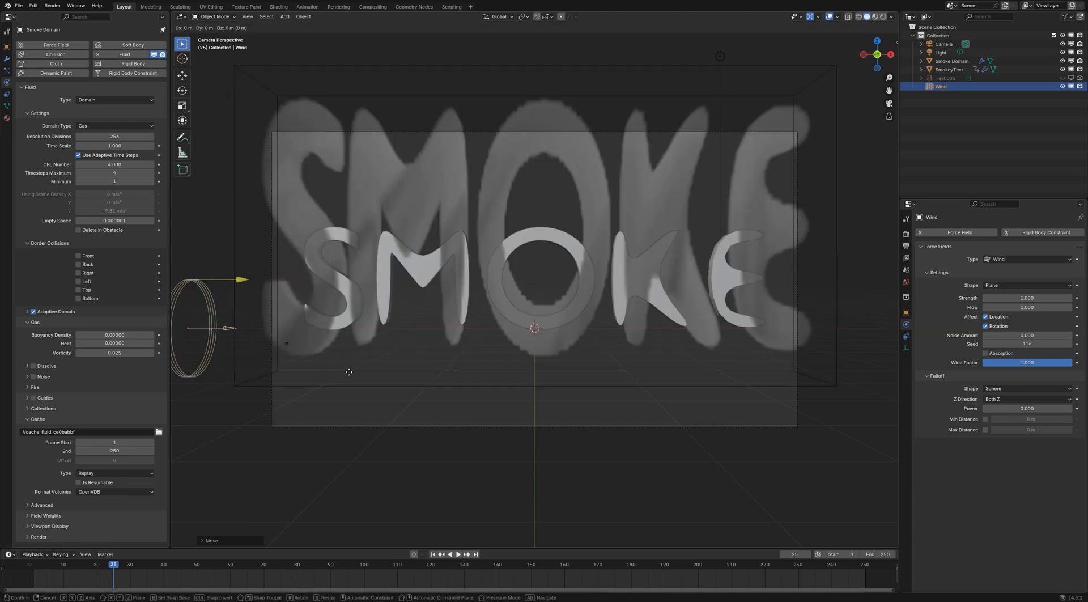
pyautogui.press('z')
pyautogui.click(377, 276)
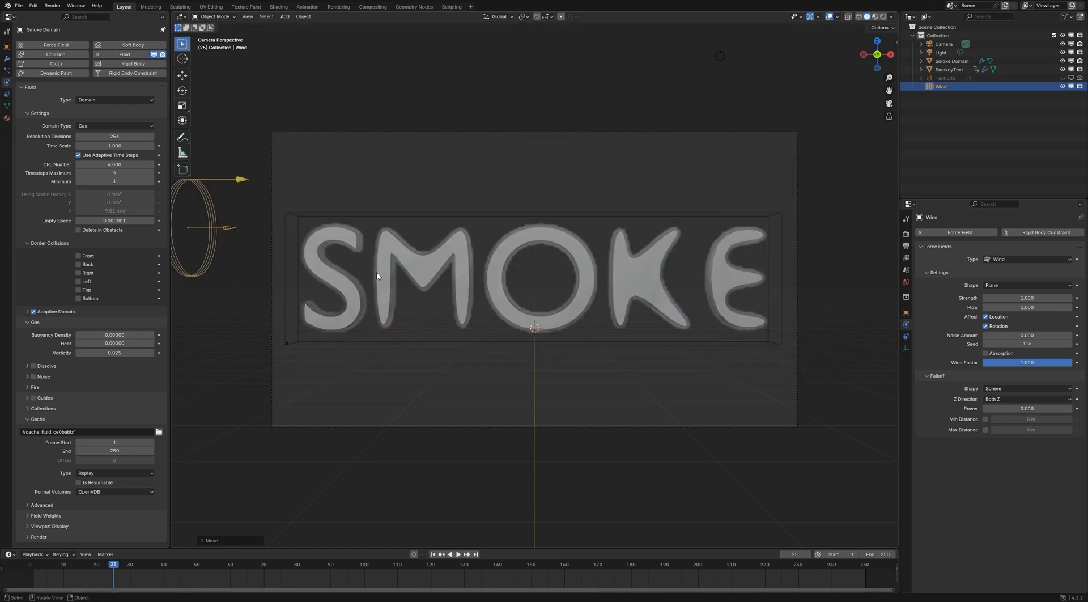
# Tilt the wind slightly downward toward the text and limit its falloff to a maximum distance of 6 m
pyautogui.press('r')
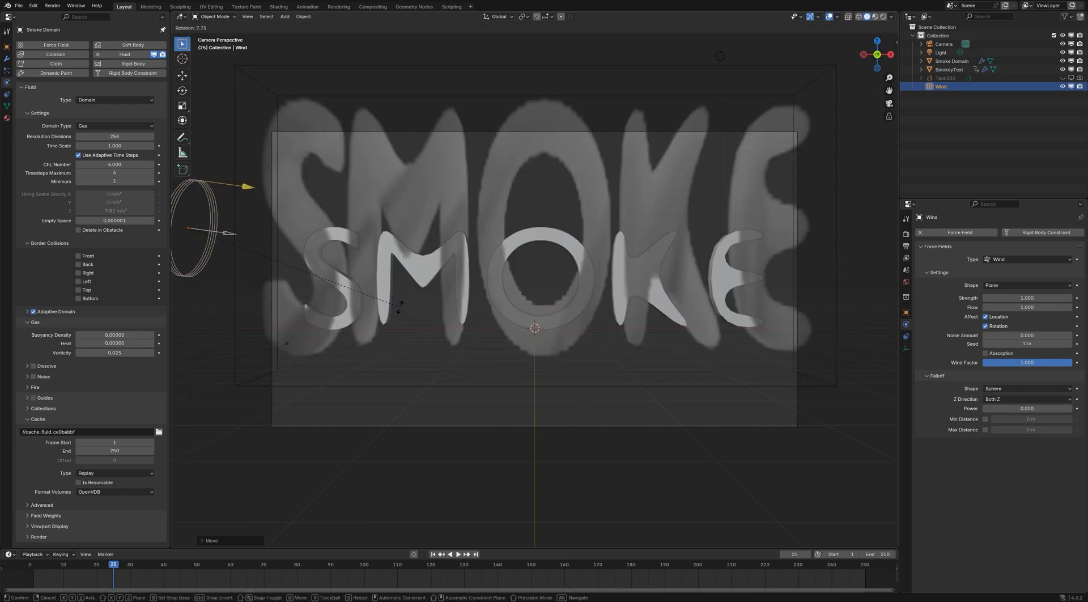
pyautogui.click(399, 315)
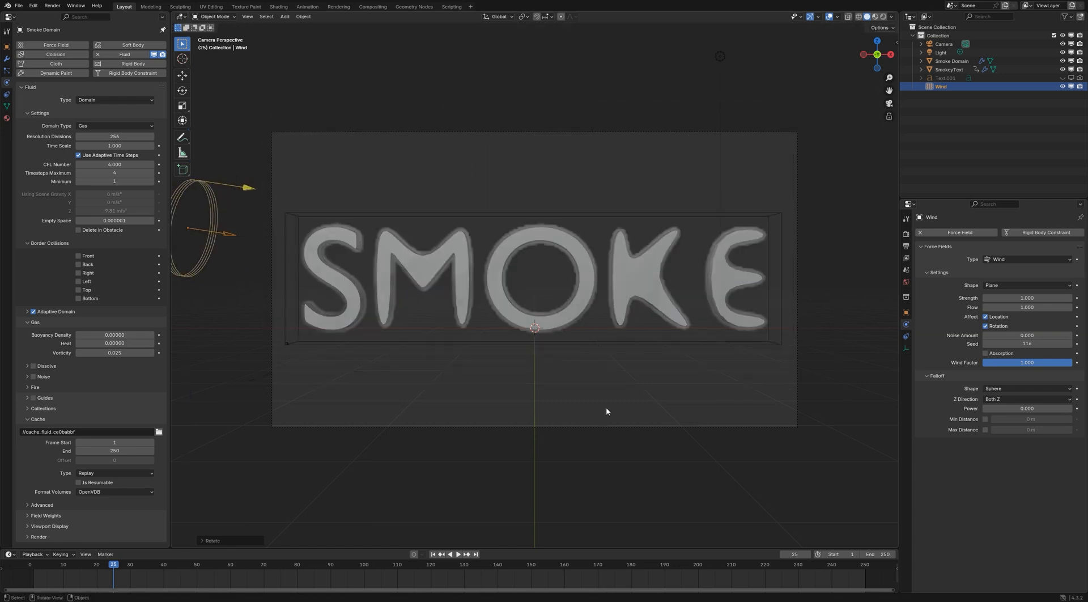
pyautogui.click(985, 430)
pyautogui.click(1033, 429)
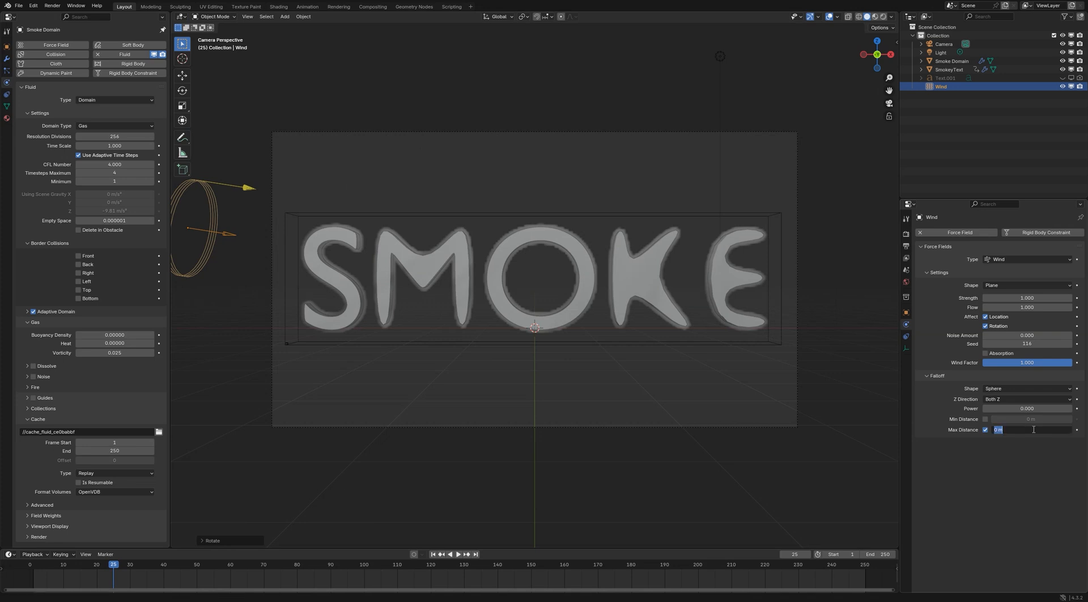
pyautogui.press('Return')
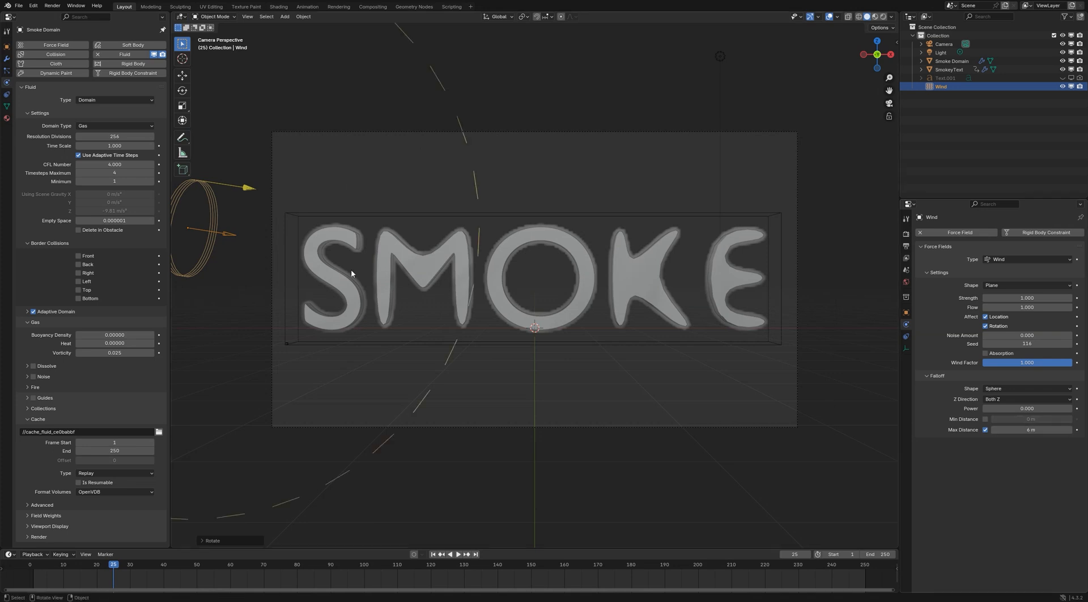
# Set the wind's maximum falloff distance to 7 m and its strength to 6
pyautogui.click(1024, 429)
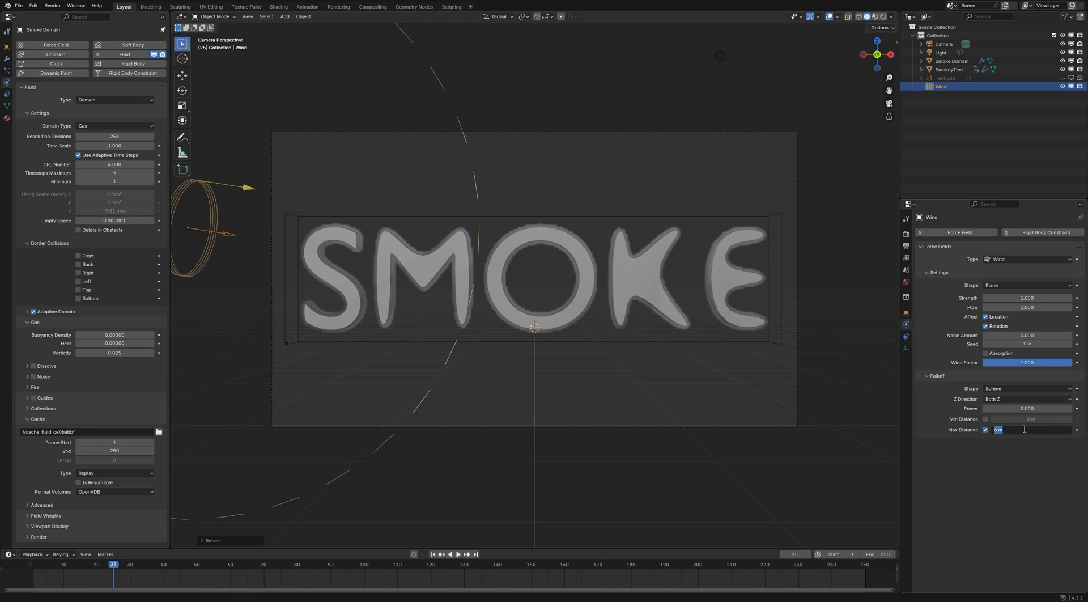
pyautogui.write('7')
pyautogui.press('Return')
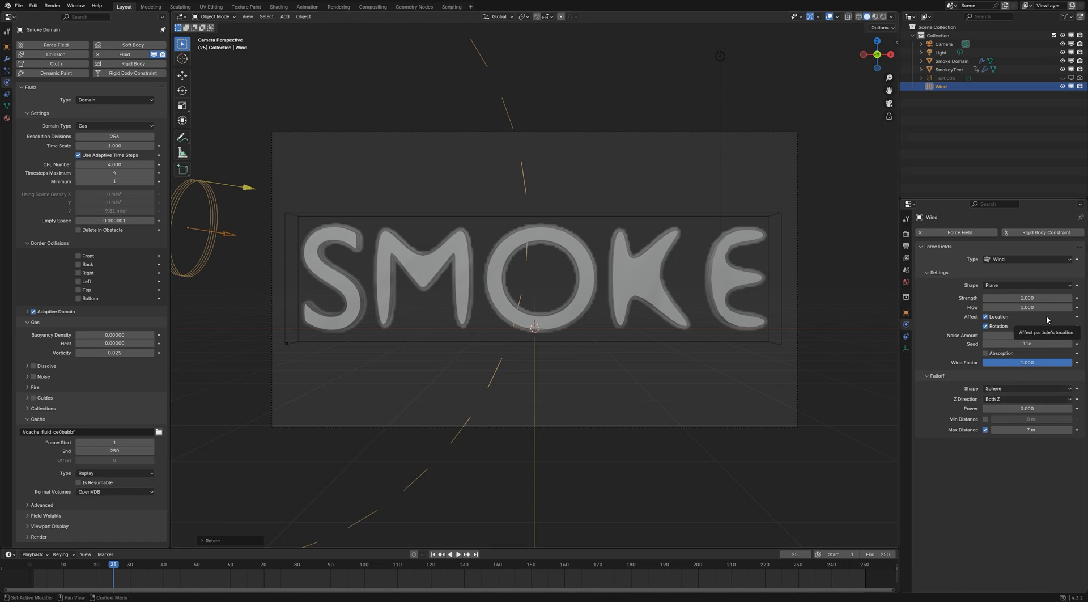
pyautogui.click(1033, 298)
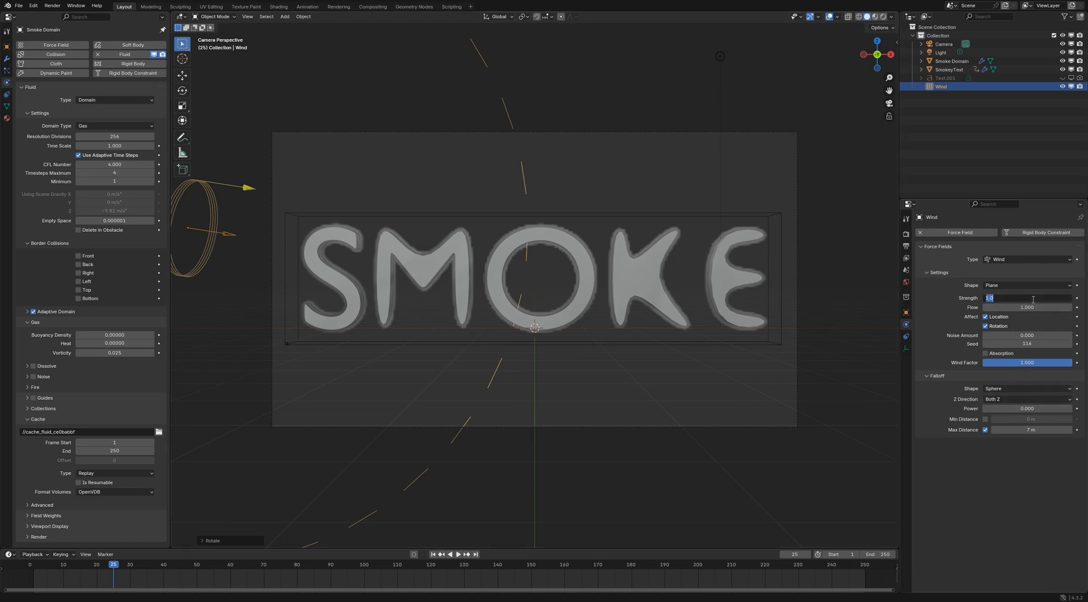
pyautogui.write('6')
pyautogui.press('Return')
# Set the wind's noise amount to 6 and keyframe both noise amount and strength at frame 25
pyautogui.click(1025, 334)
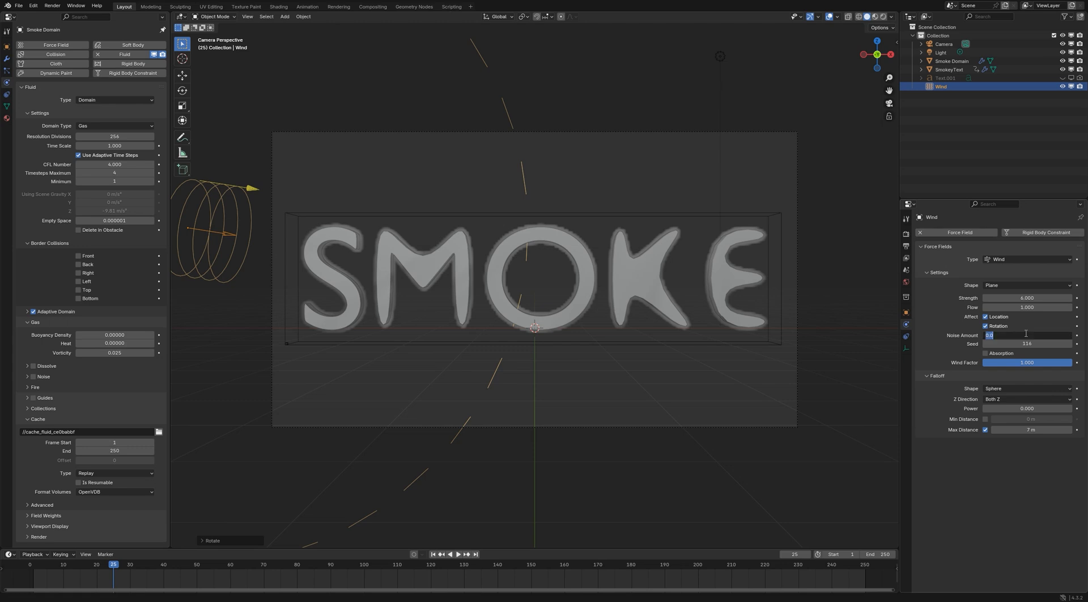
pyautogui.write('6')
pyautogui.press('Return')
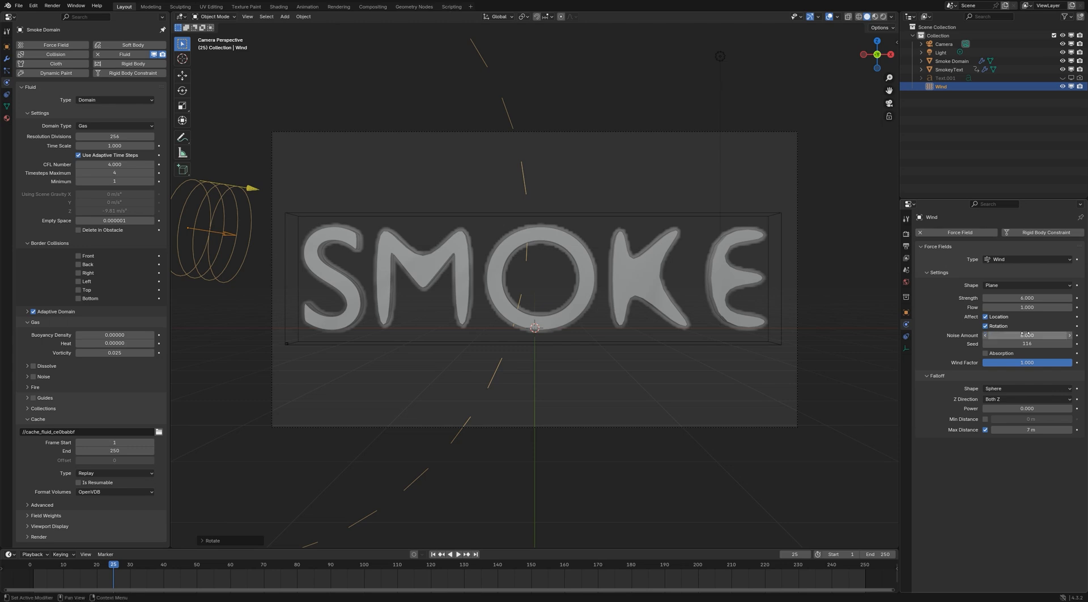
pyautogui.press('i')
pyautogui.press('i')
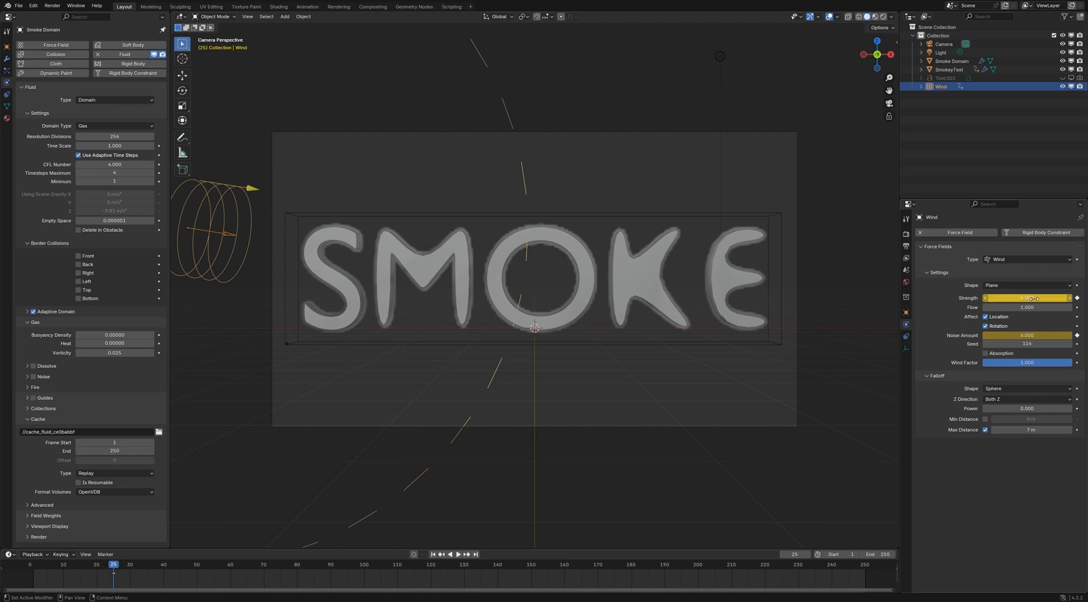
# Set the wind's strength and noise amount to 0 at frame 24 and keyframe both
pyautogui.press('Left')
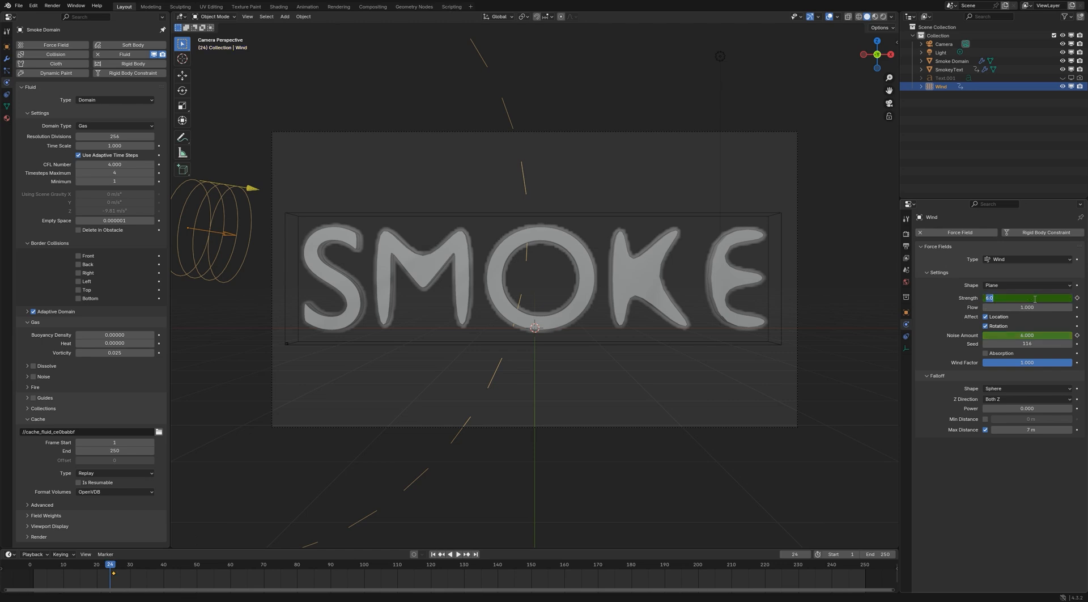
pyautogui.press('BackSpace')
pyautogui.press('BackSpace')
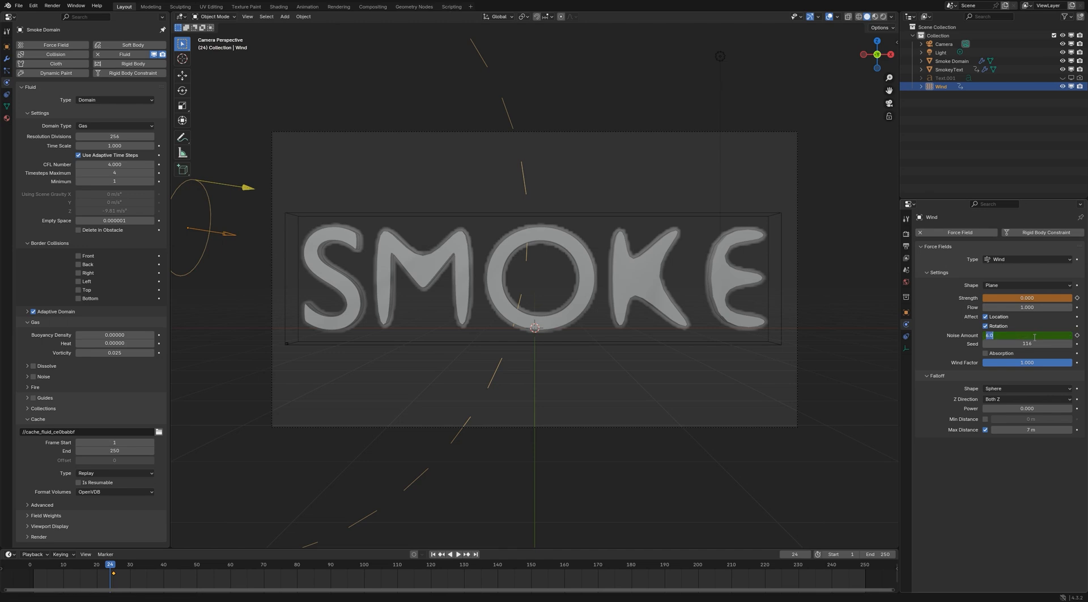
pyautogui.press('i')
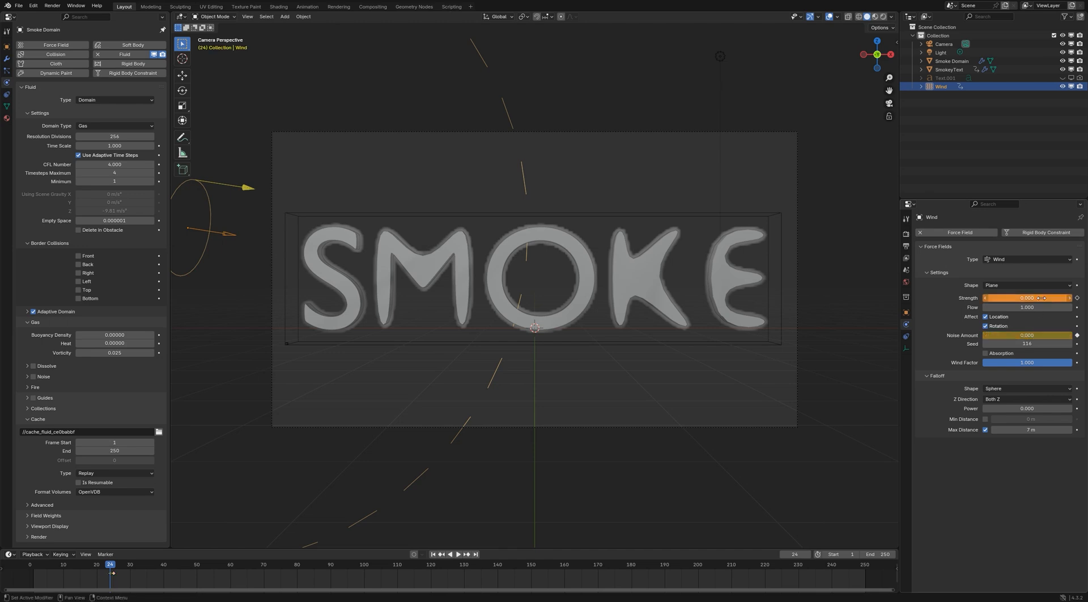
pyautogui.press('i')
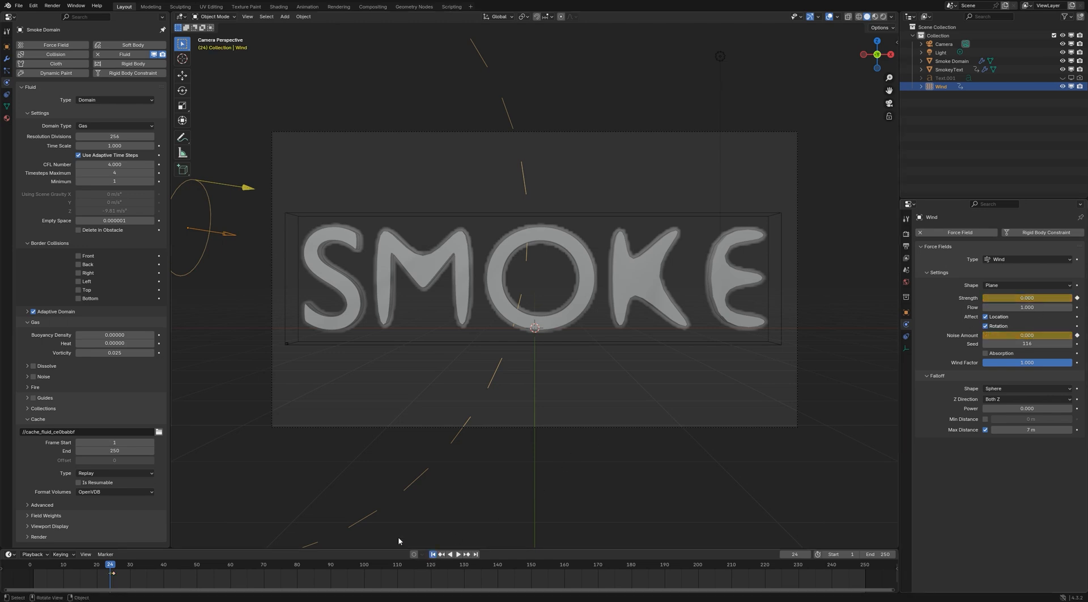
# Refresh the Replay cache and play the simulation from frame 1 to check the wind's effect, stopping and returning to the start
pyautogui.hotkey('shift', 'Left')
pyautogui.click(124, 474)
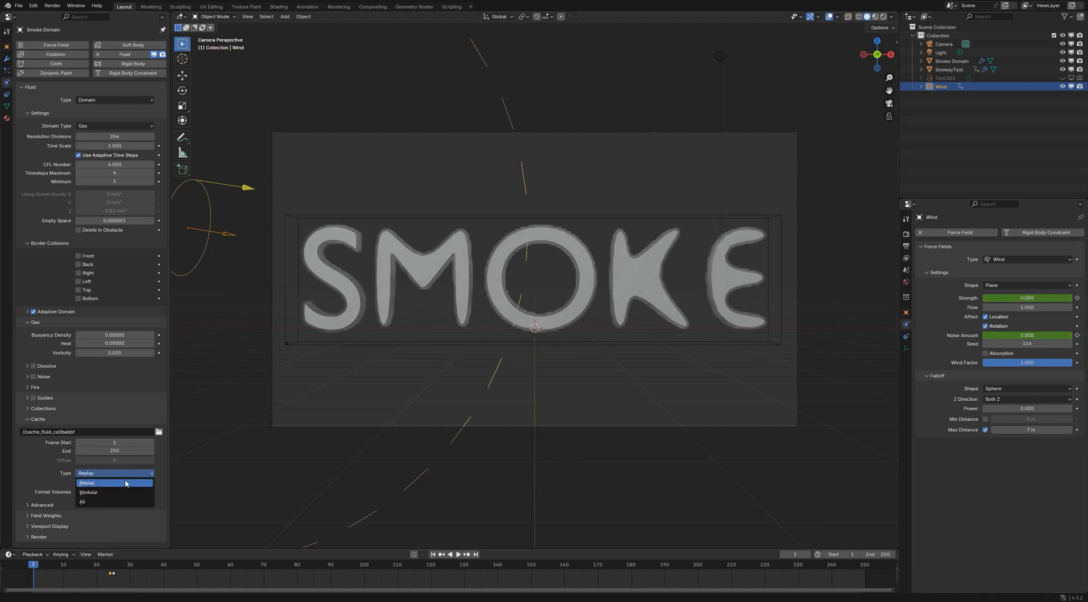
pyautogui.click(458, 554)
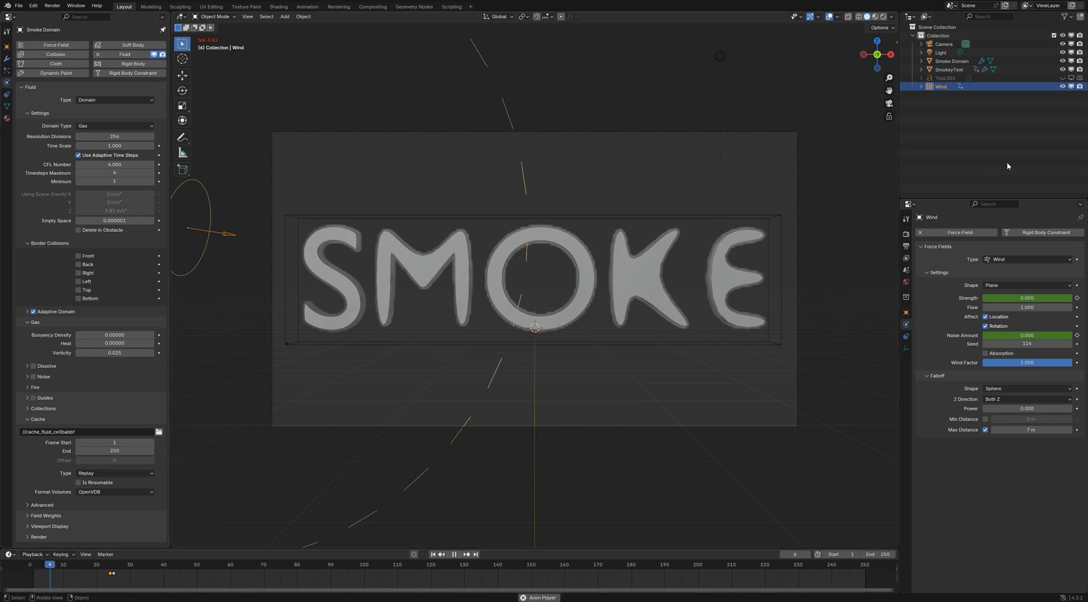
pyautogui.click(830, 325)
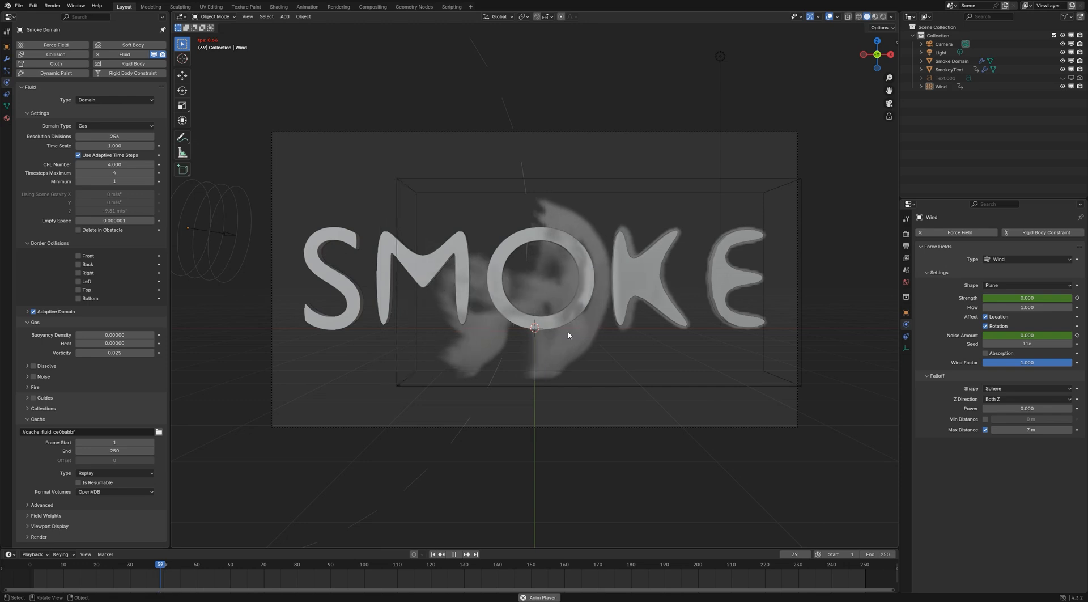
pyautogui.click(454, 555)
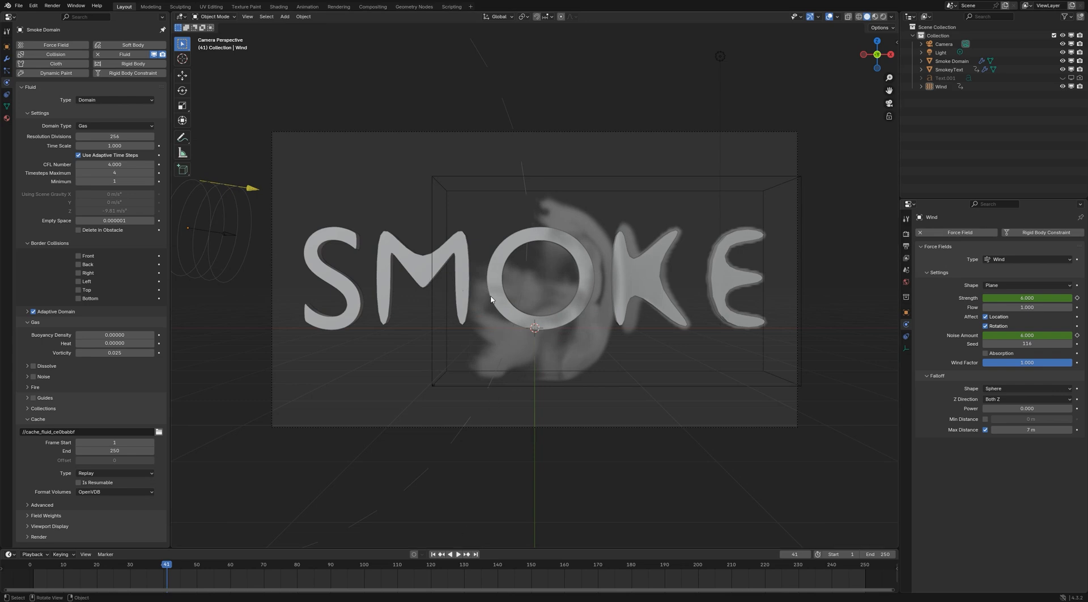
pyautogui.click(433, 554)
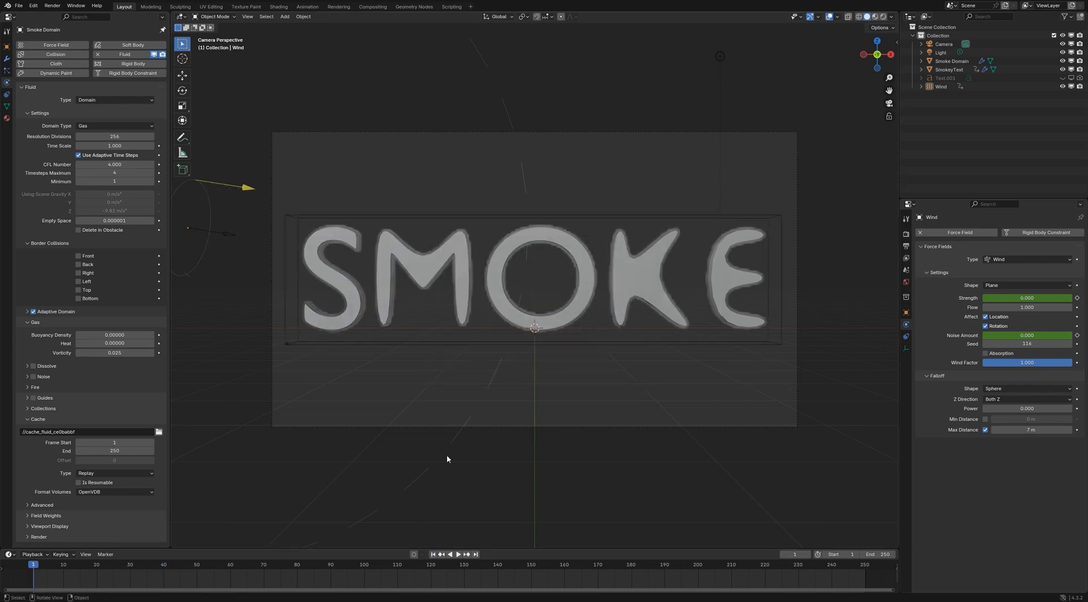
# Enable the smoke domain's Bottom border collision and raise its bottom face about 0.9 m along Z to just beneath the letters
pyautogui.click(85, 300)
pyautogui.click(410, 219)
pyautogui.press('Tab')
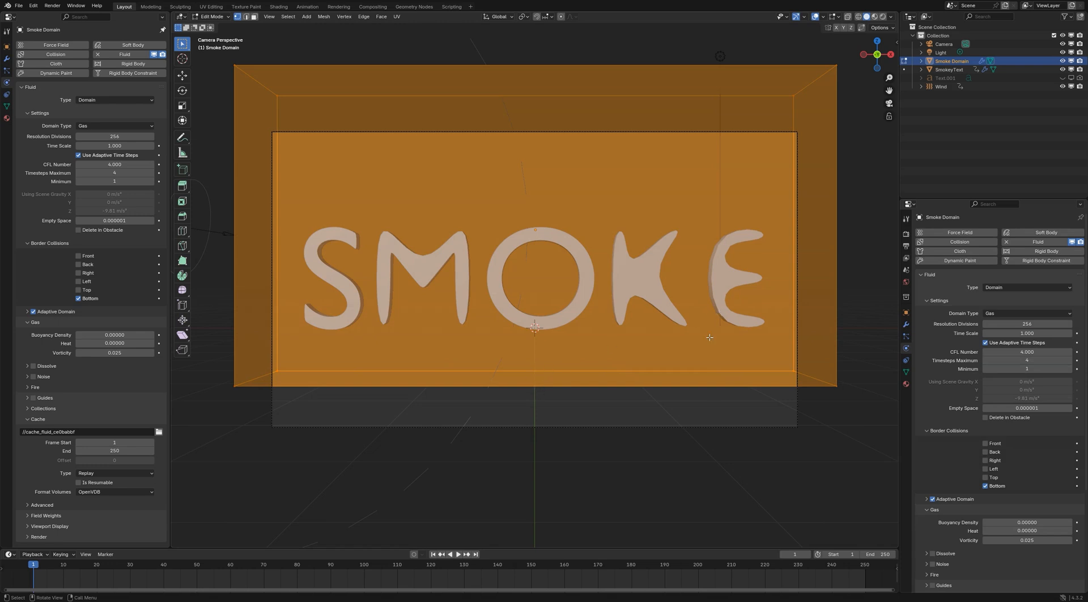
pyautogui.press('KP_1')
pyautogui.scroll(-2, 662, 339)
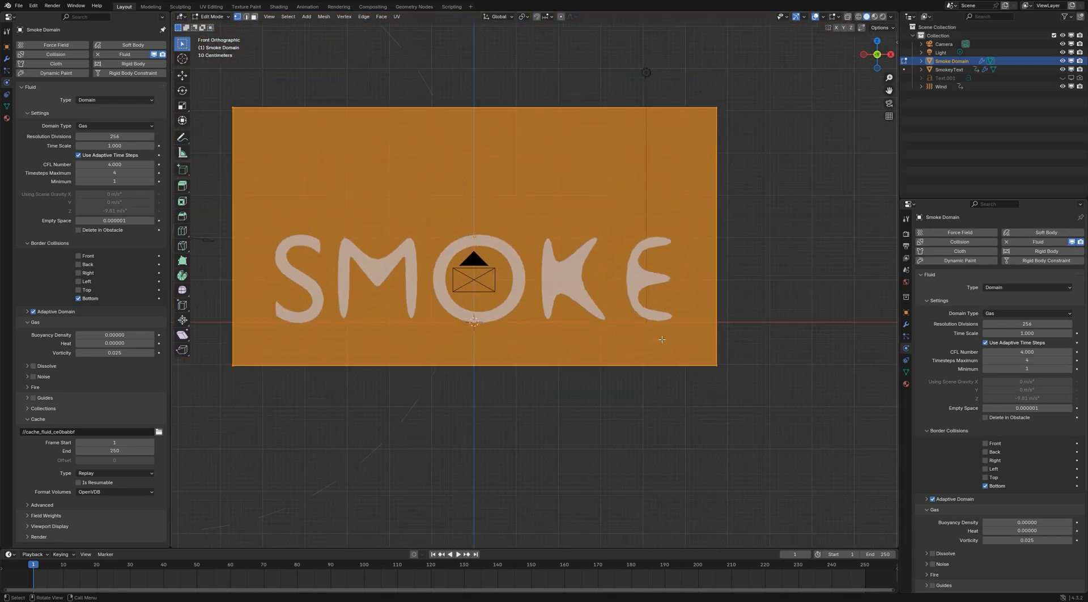
pyautogui.moveTo(623, 377); pyautogui.dragTo(600, 359, button='middle')
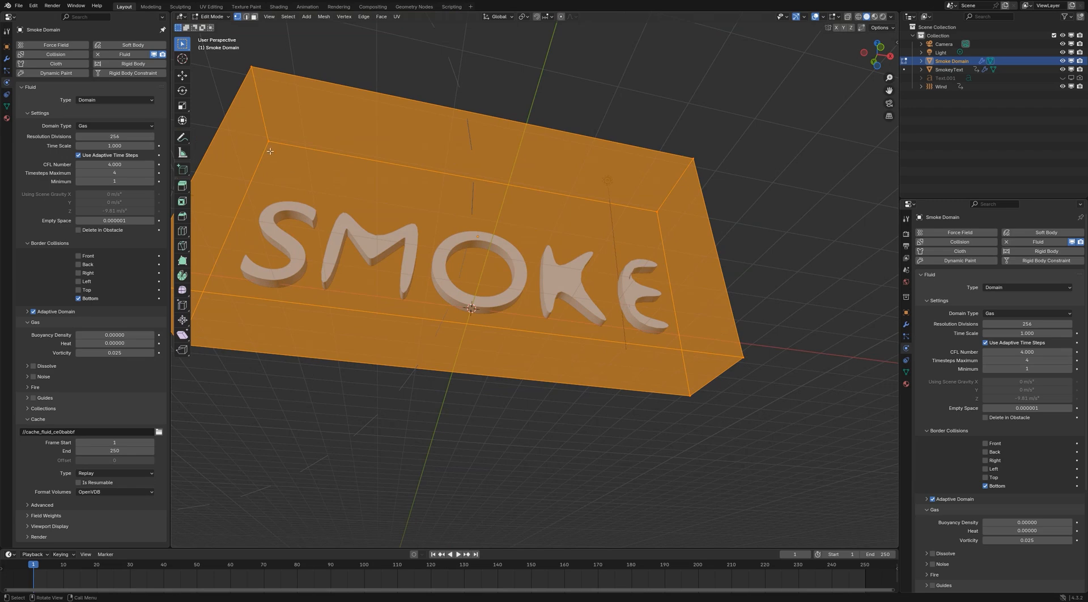
pyautogui.click(254, 17)
pyautogui.click(429, 338)
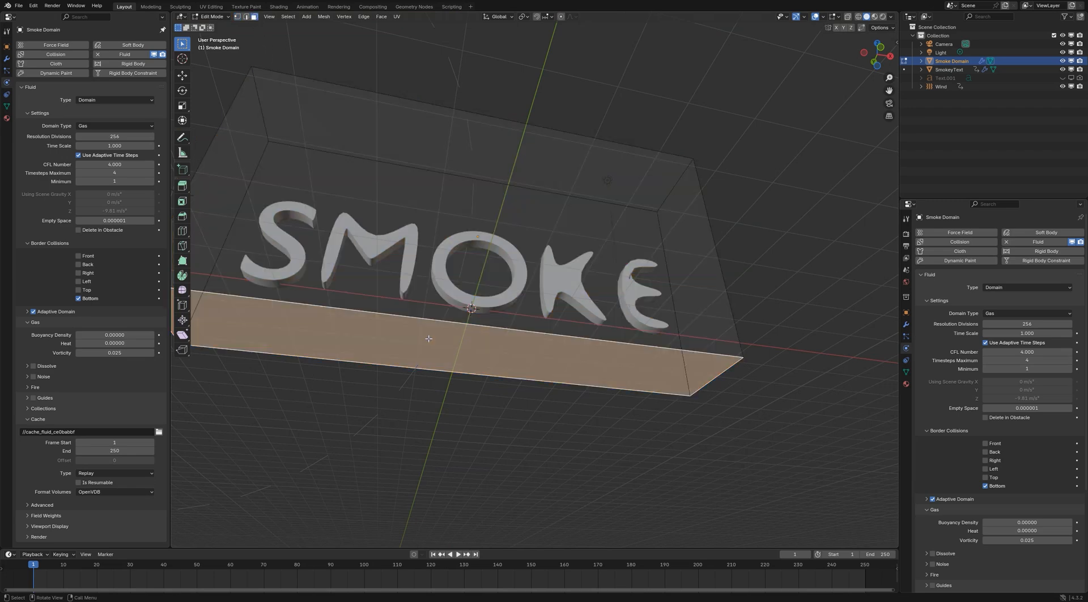
pyautogui.press('KP_1')
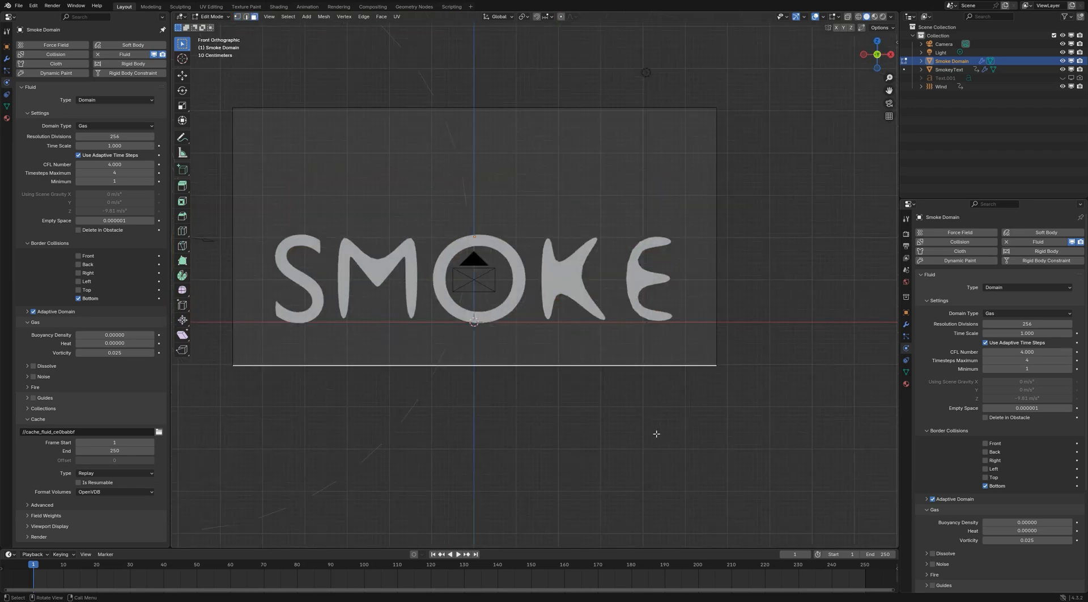
pyautogui.press('g')
pyautogui.press('z')
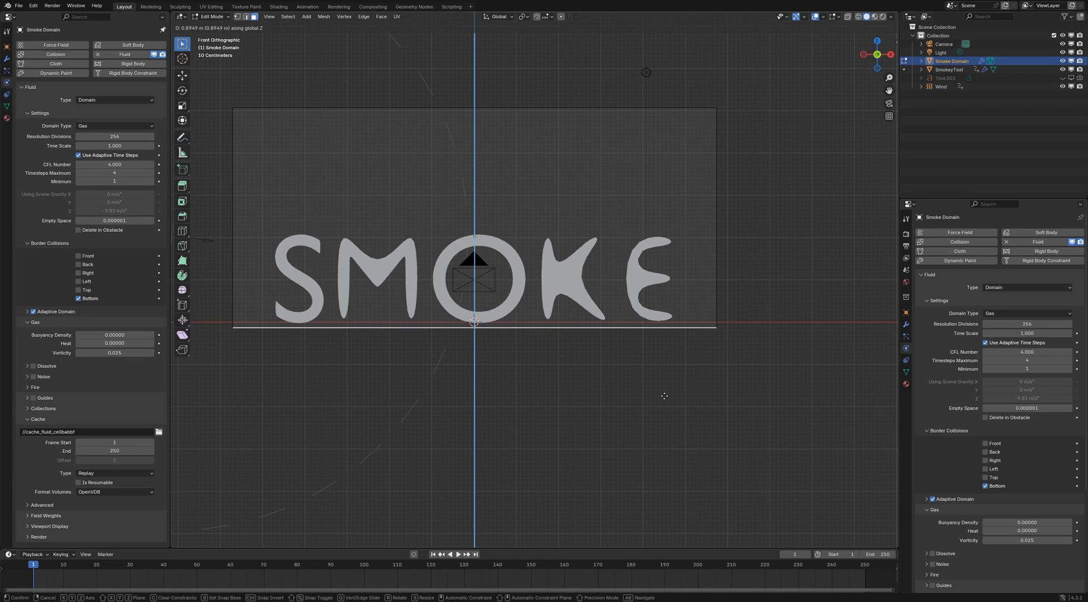
pyautogui.click(664, 395)
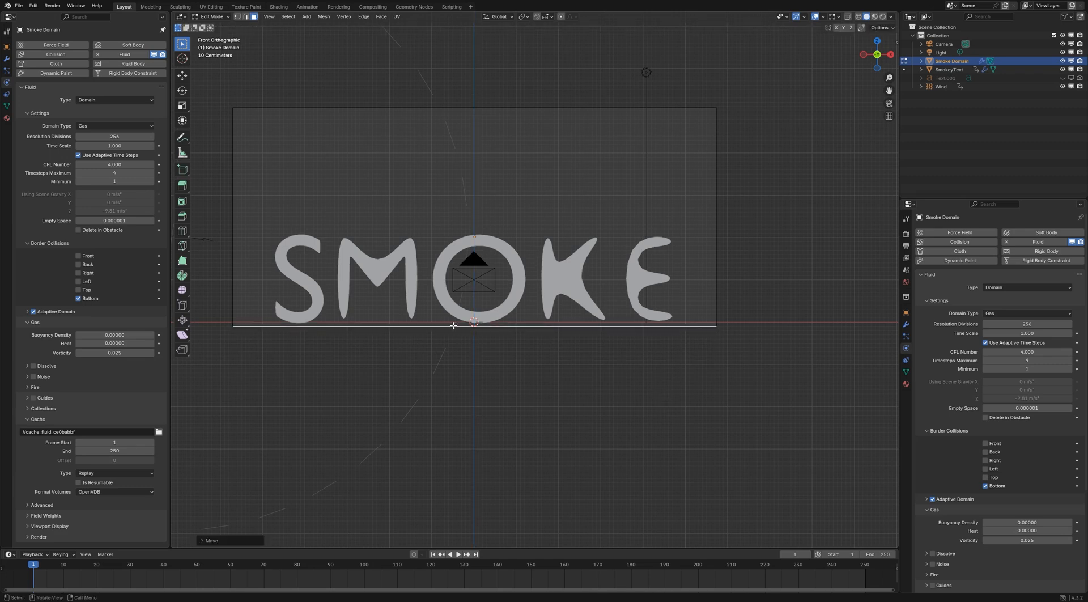
pyautogui.scroll(5, 453, 325)
pyautogui.scroll(-3, 504, 343)
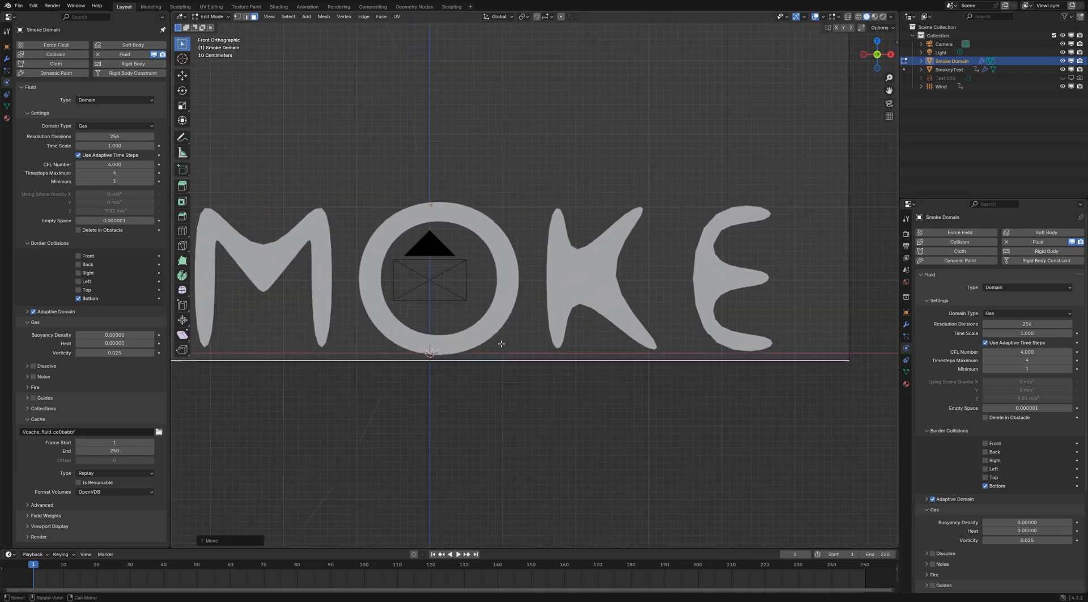
pyautogui.press('Tab')
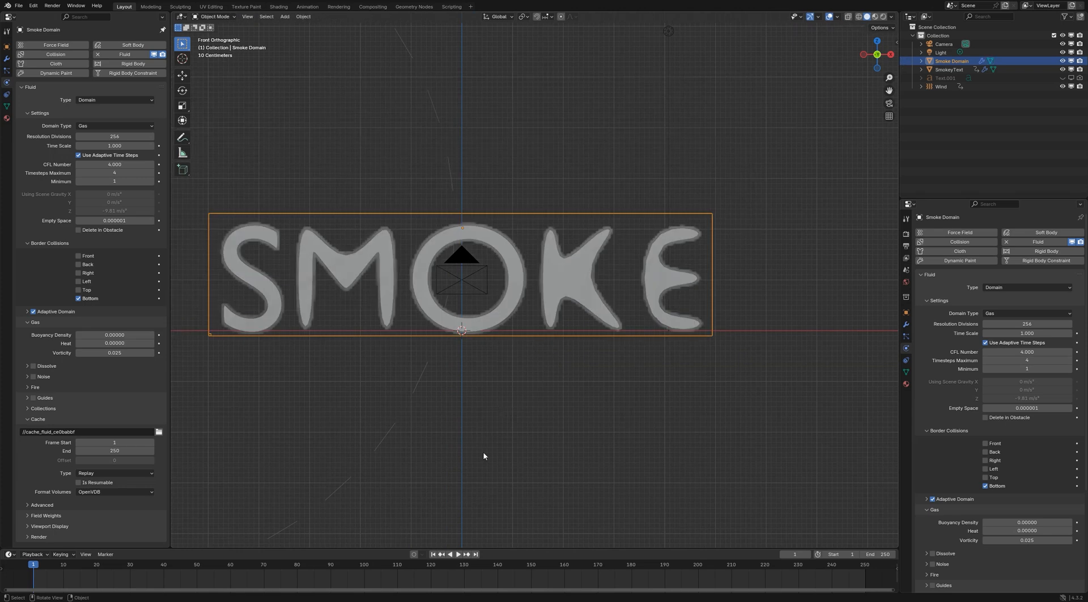
# Refresh the smoke domain's Replay cache and play the simulation with the raised floor
pyautogui.click(142, 473)
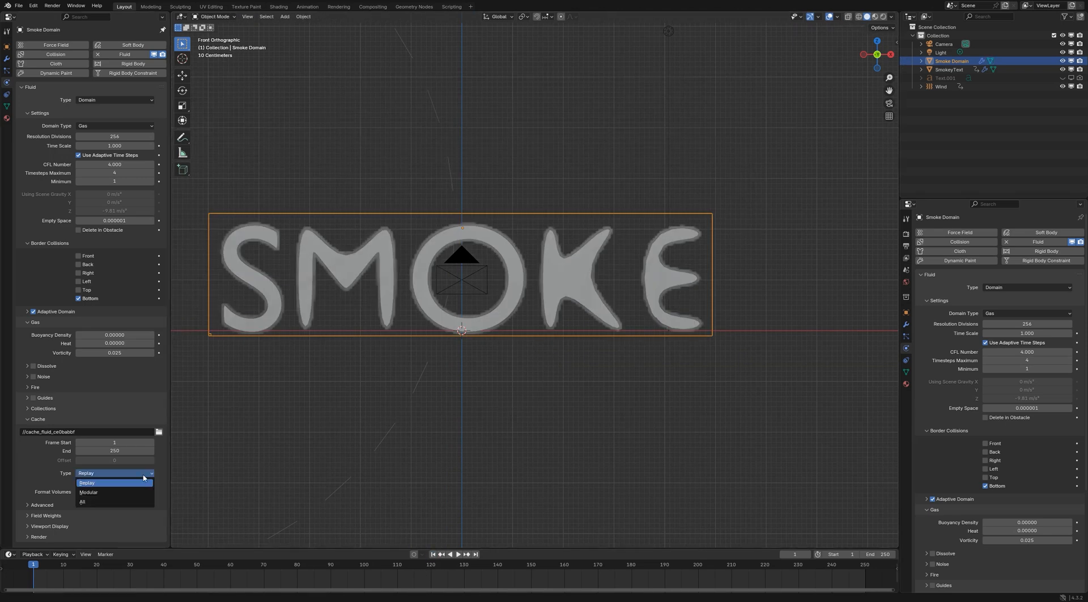
pyautogui.keyDown('shift'); pyautogui.moveTo(561, 385); pyautogui.dragTo(629, 383, button='middle'); pyautogui.keyUp('shift')
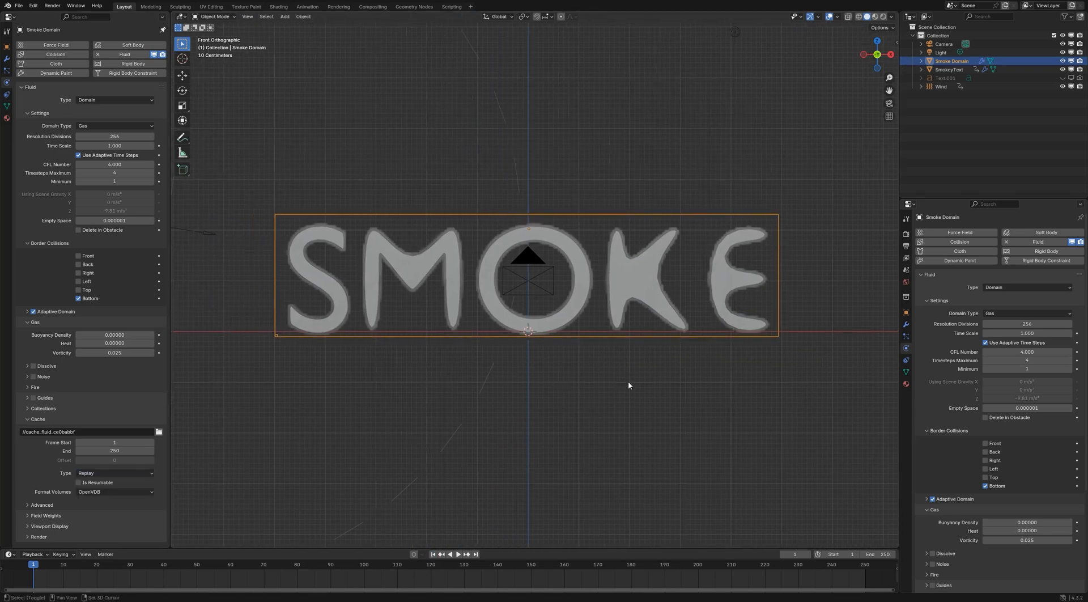
pyautogui.click(458, 554)
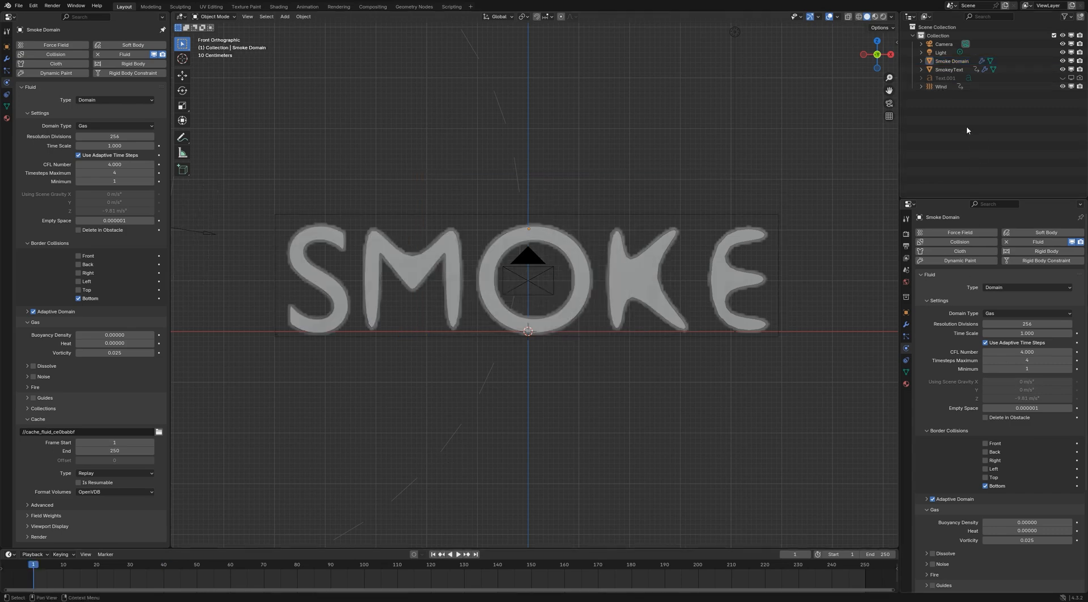
# Set SmokeyText's viewport display to Wire and deselect it
pyautogui.click(948, 69)
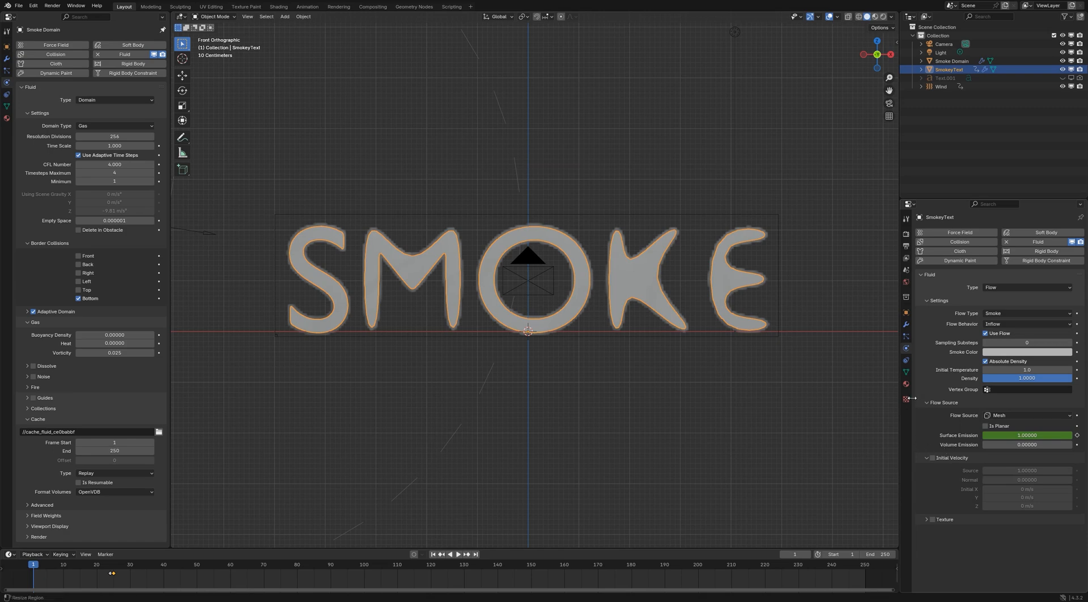
pyautogui.click(905, 312)
pyautogui.click(998, 524)
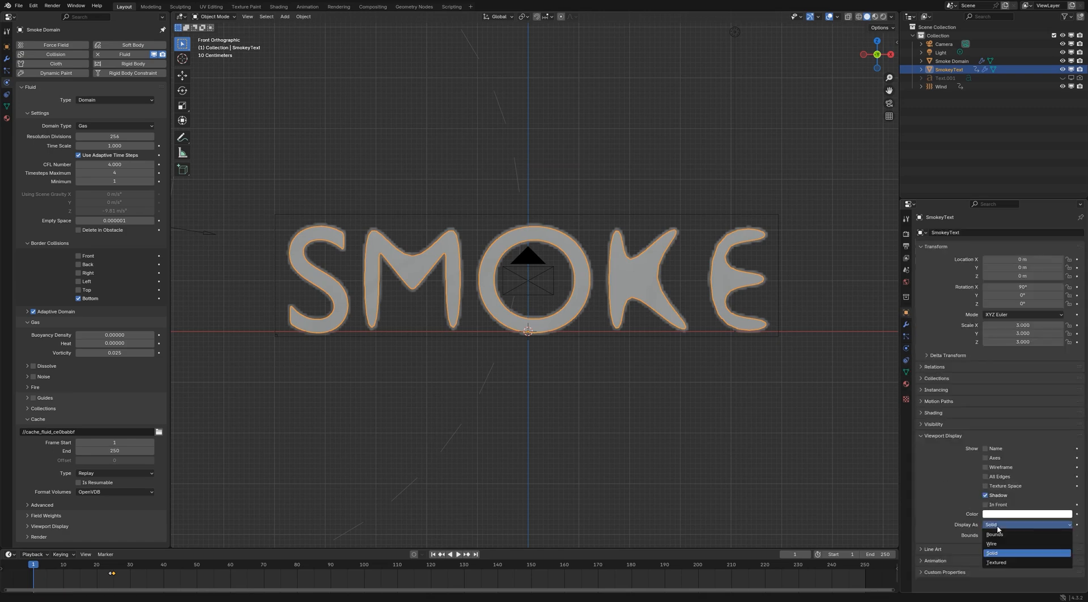
pyautogui.click(996, 543)
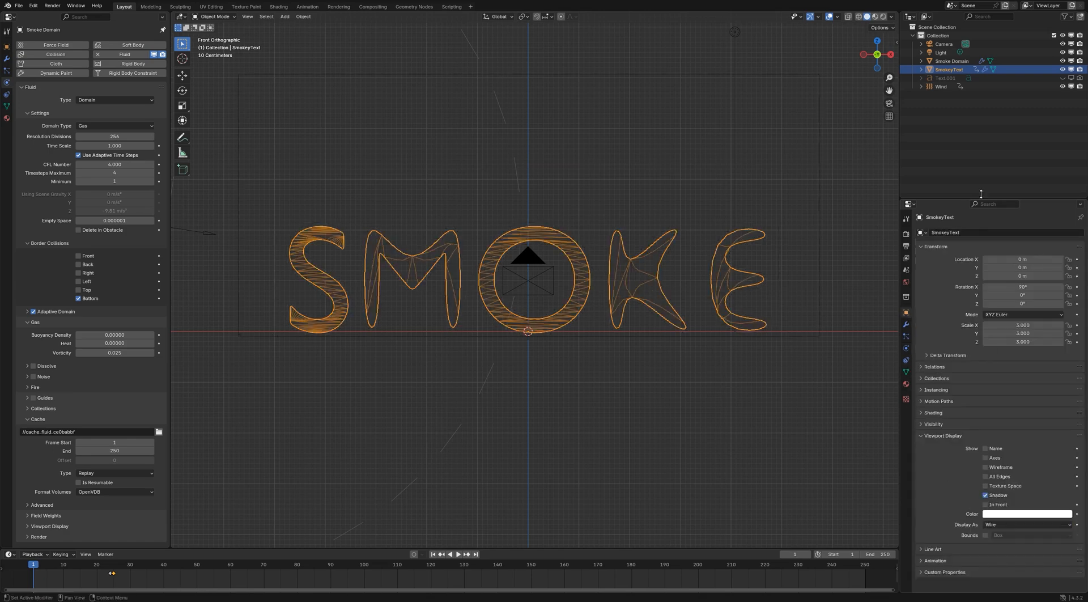
pyautogui.click(971, 136)
# Replay the refreshed simulation with the wireframe text to examine the smoke, stopping and returning to frame 1
pyautogui.click(89, 474)
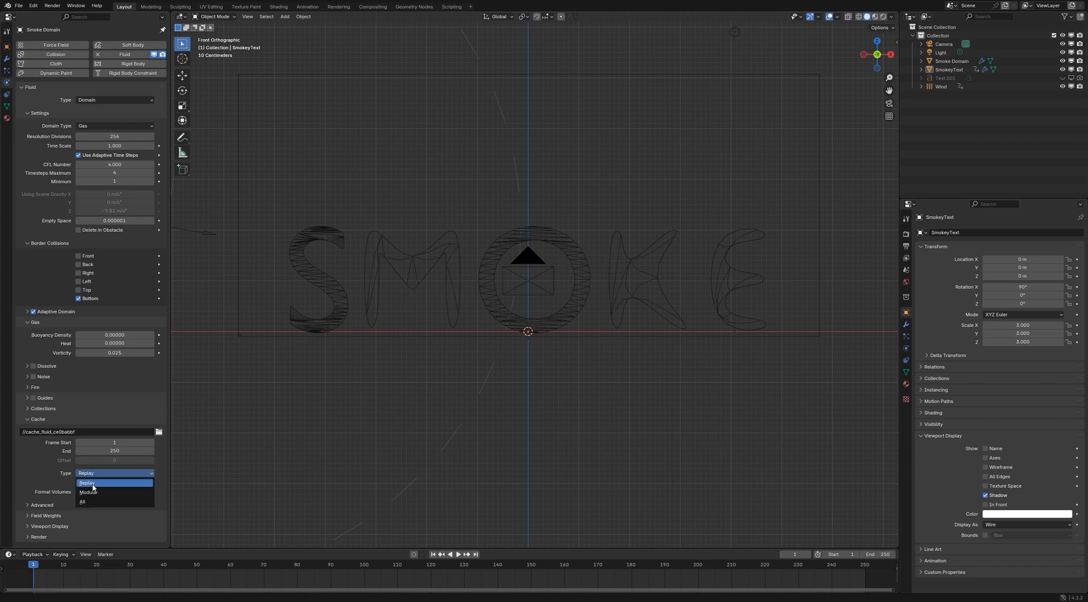
pyautogui.click(457, 553)
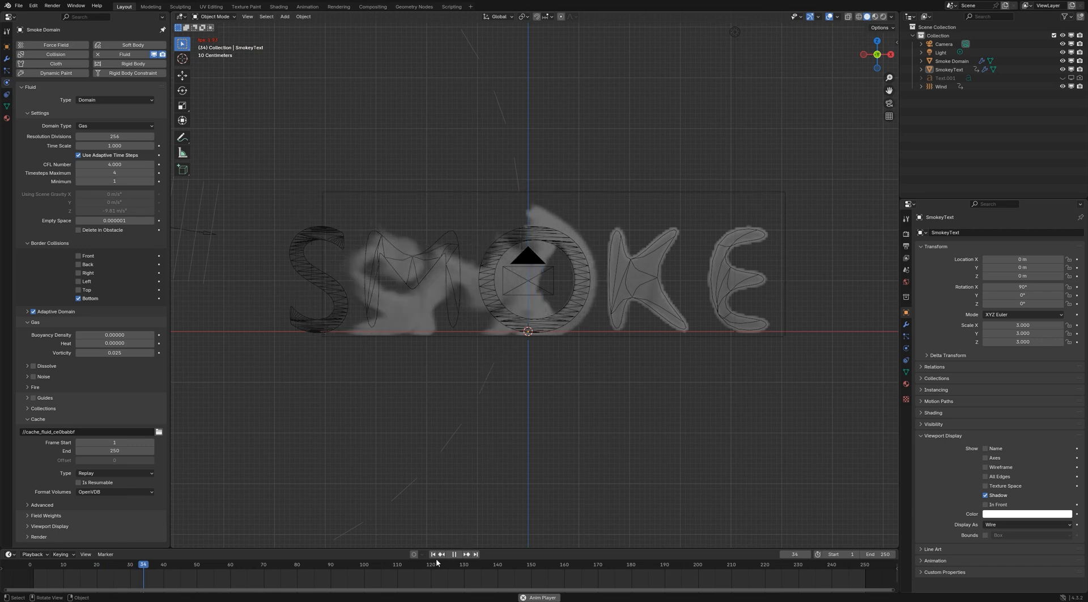
pyautogui.click(454, 554)
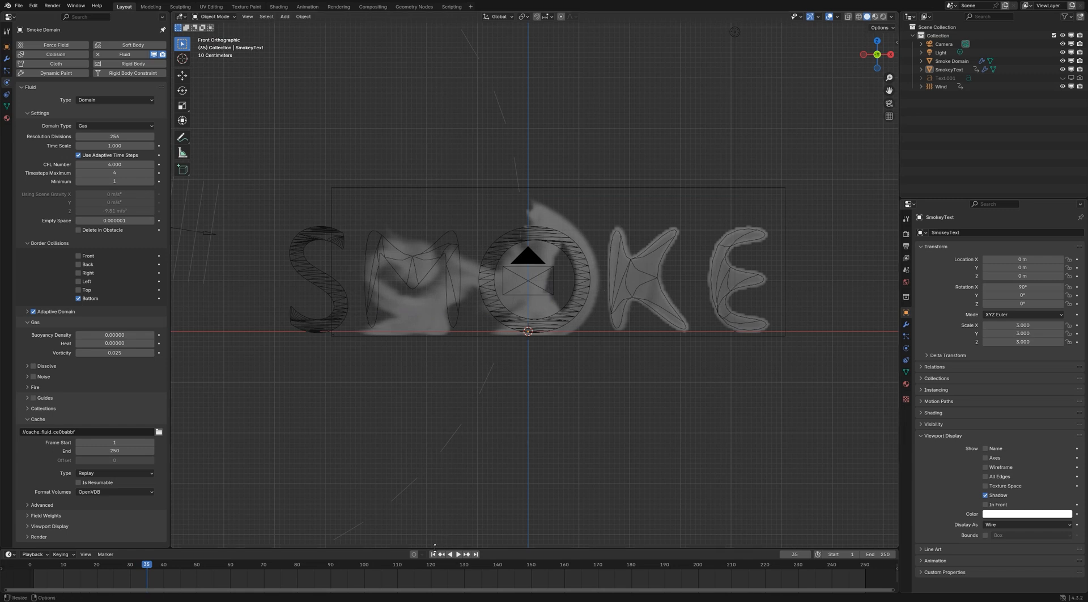
pyautogui.hotkey('shift', 'Left')
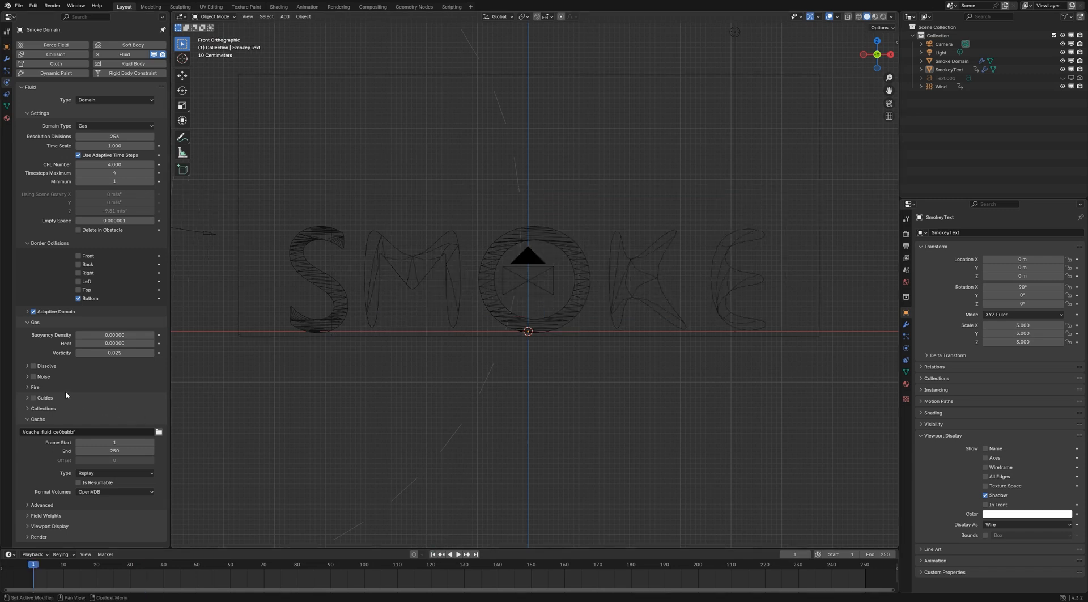
# Enable Noise on the smoke domain with Strength 0.5 and Scale 3
pyautogui.click(32, 376)
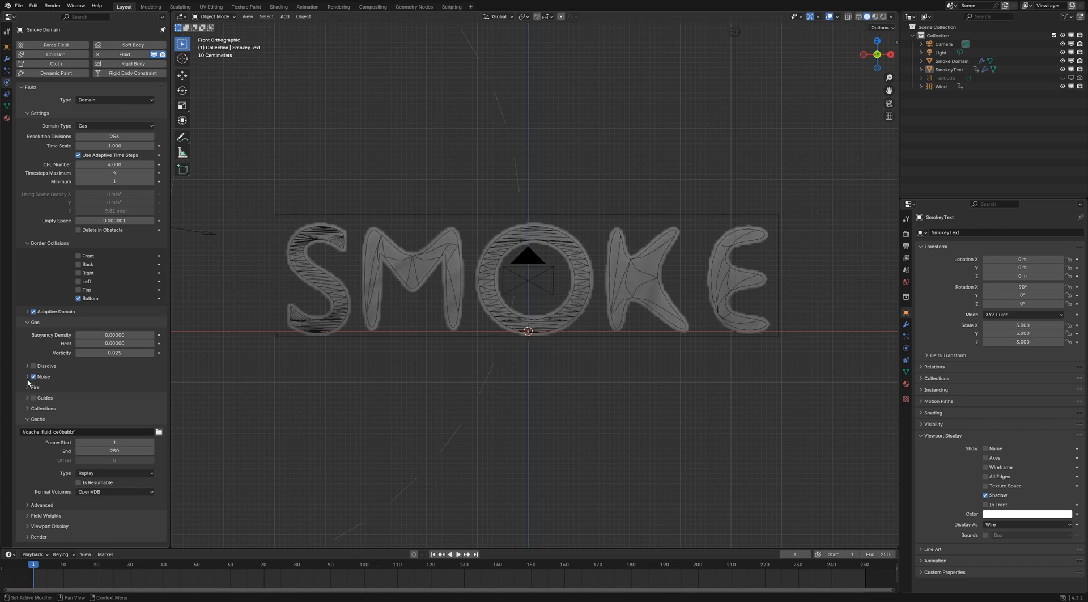
pyautogui.click(27, 377)
pyautogui.scroll(-1, 97, 376)
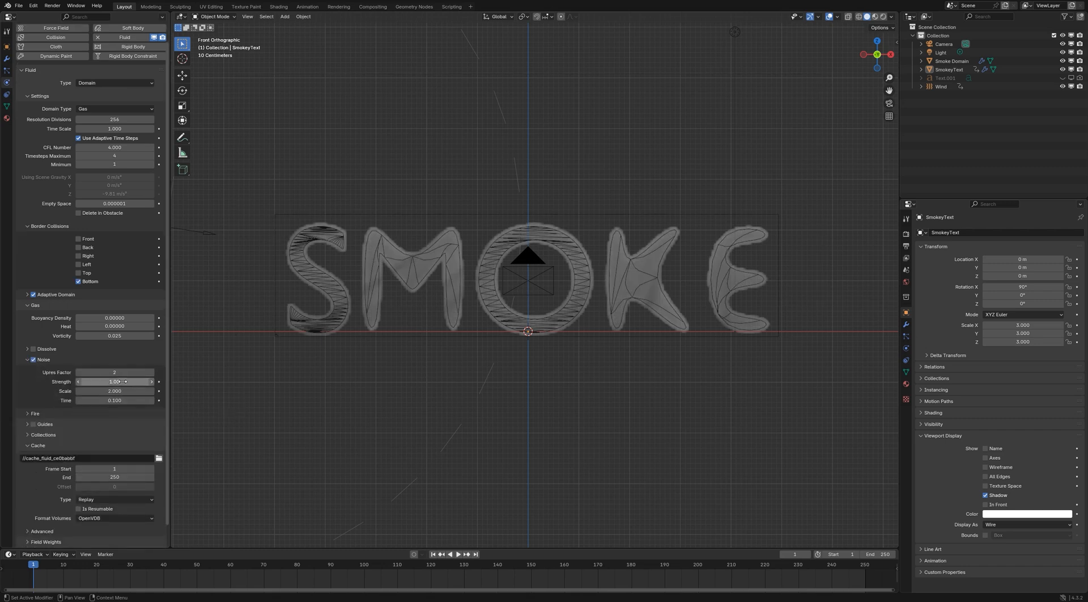
pyautogui.click(123, 381)
pyautogui.write('0.5')
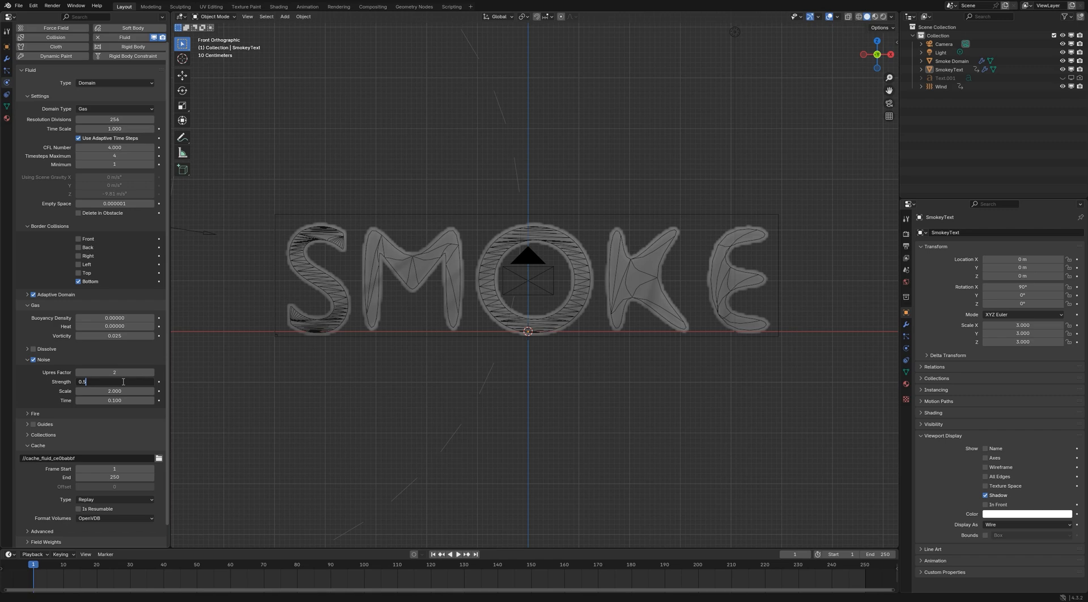
pyautogui.press('Return')
pyautogui.doubleClick(121, 392)
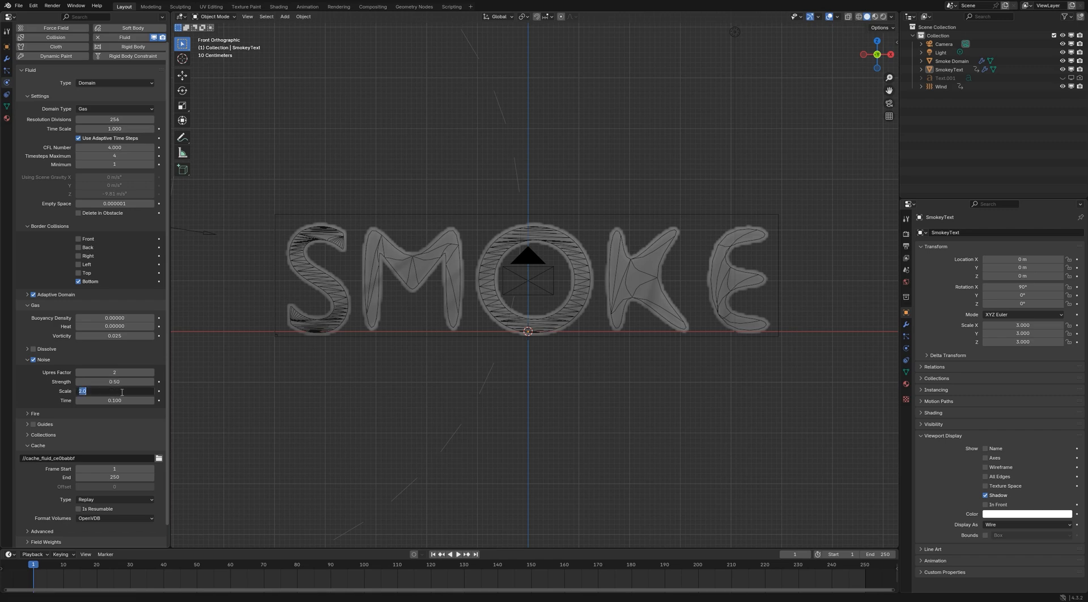
pyautogui.write('3')
pyautogui.press('Return')
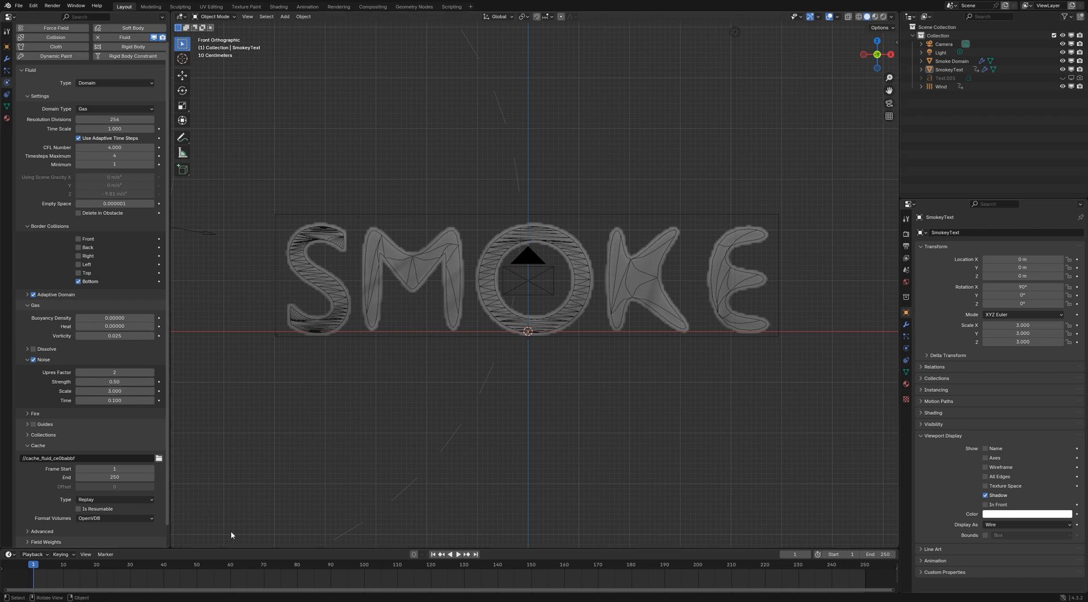
# Refresh the domain's Replay cache and play the simulation to examine the noise detail, stopping and returning to frame 1
pyautogui.click(116, 499)
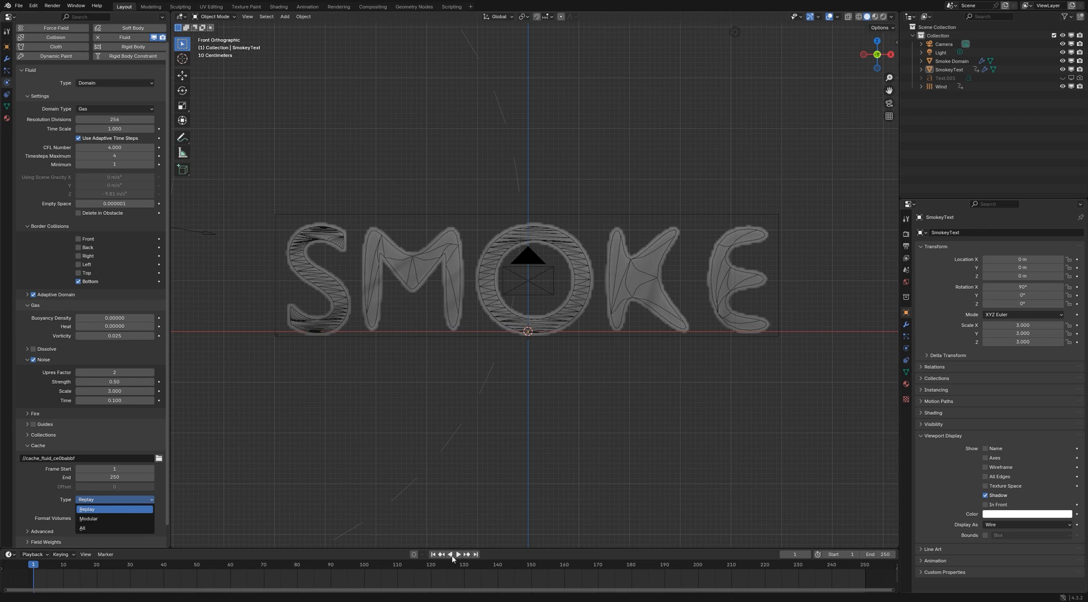
pyautogui.press('space')
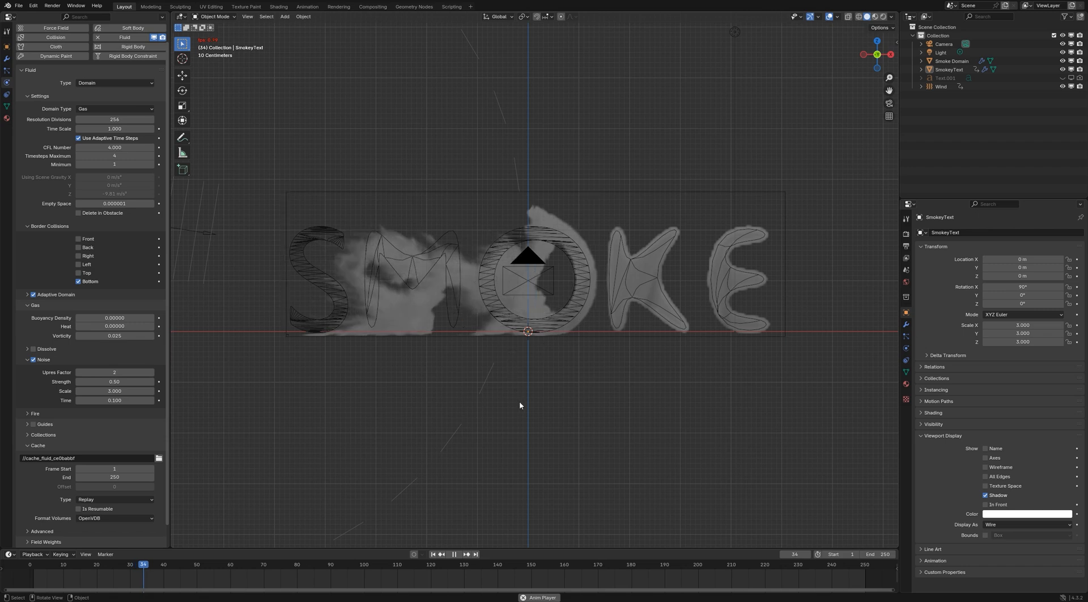
pyautogui.click(453, 554)
pyautogui.click(433, 554)
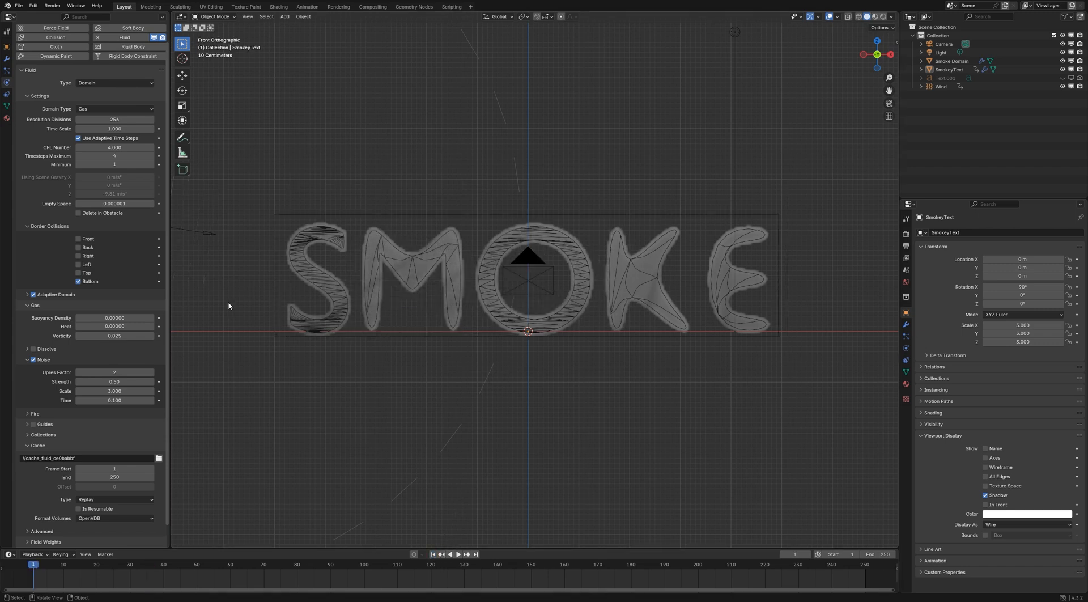
# Set the smoke domain's CFL Number to 8 and its Timesteps Minimum to 2
pyautogui.click(115, 147)
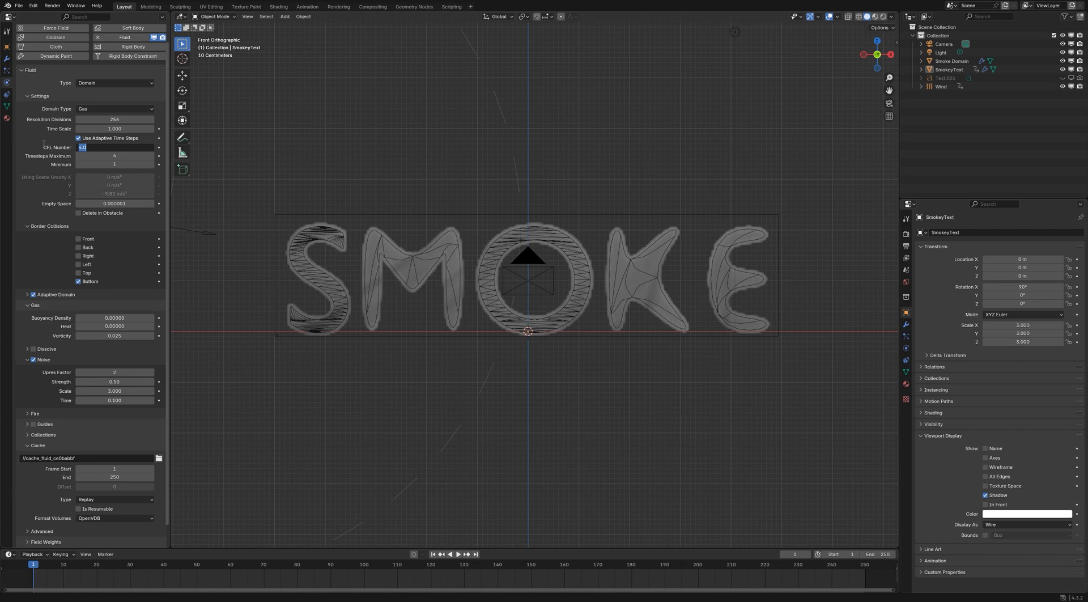
pyautogui.press('Escape')
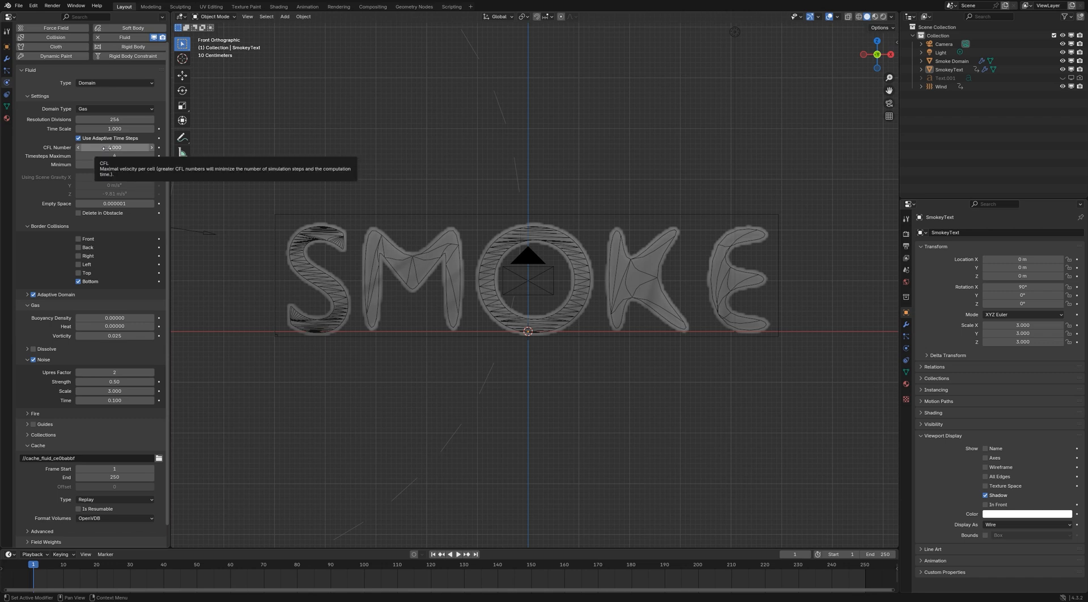
pyautogui.click(103, 147)
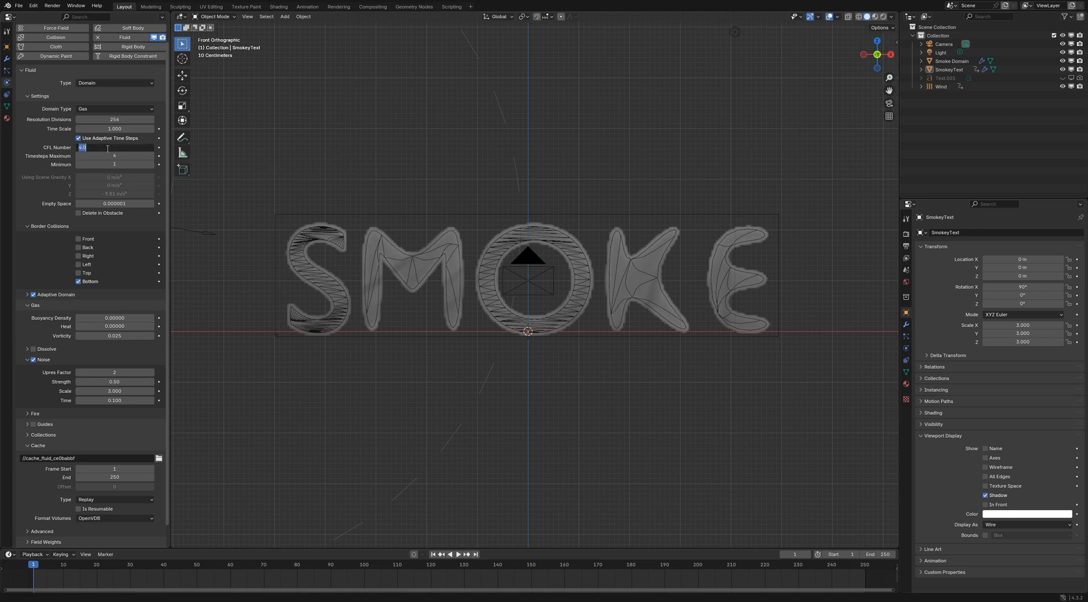
pyautogui.write('2')
pyautogui.press('Return')
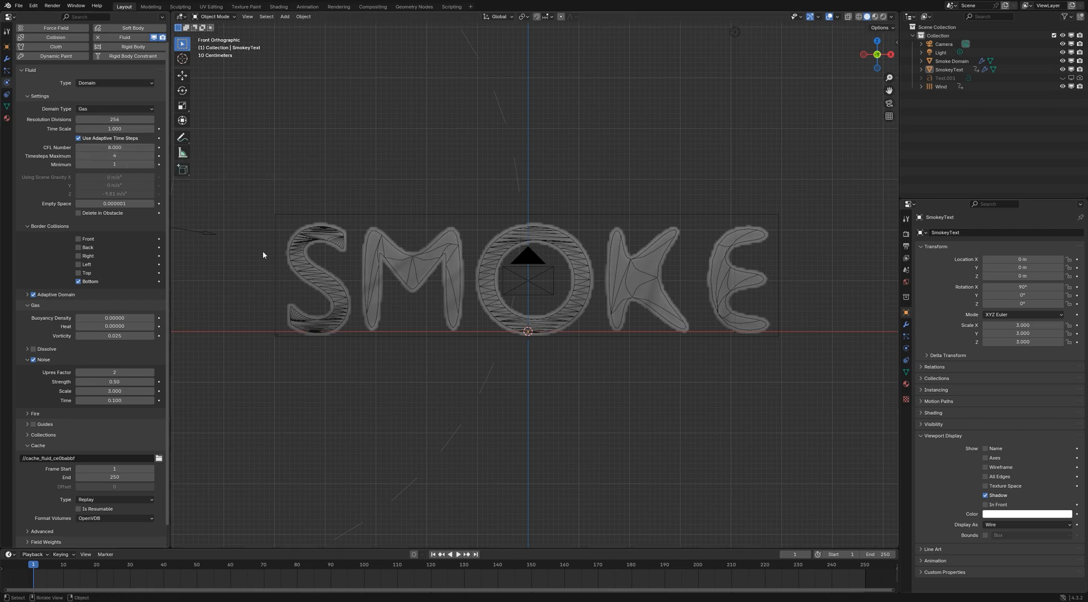
pyautogui.click(150, 163)
# Set the Adaptive Domain's Margin to 2 and its Add Resolution to 2
pyautogui.click(28, 294)
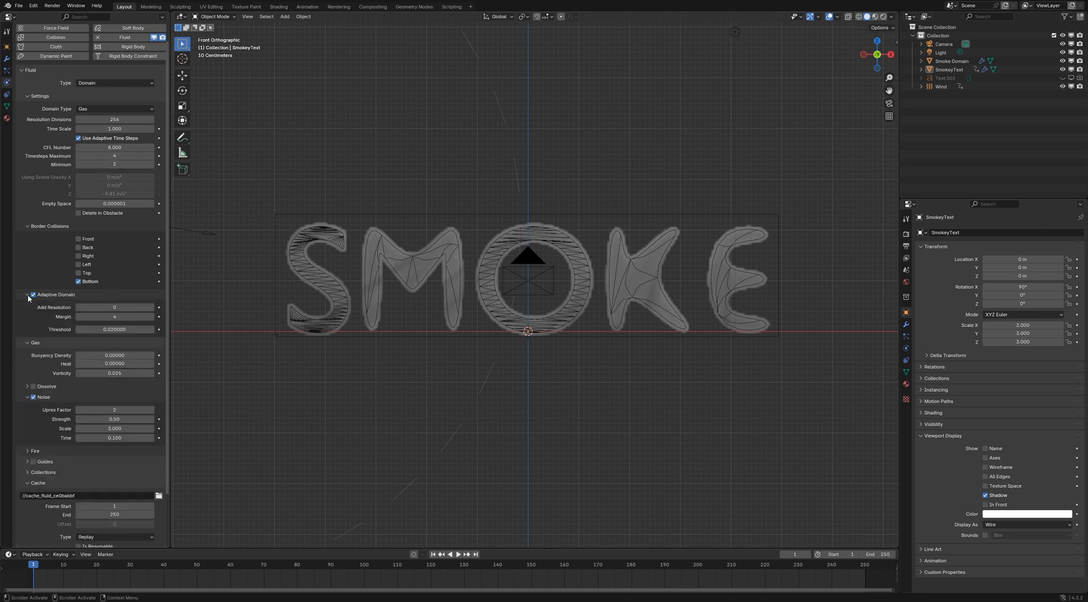
pyautogui.click(79, 316)
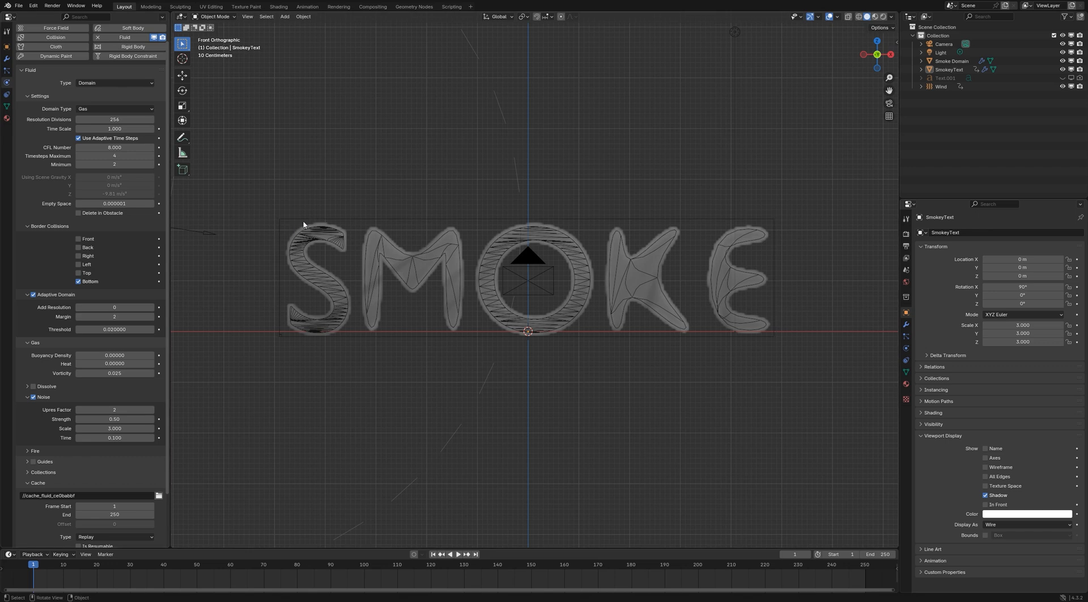
pyautogui.click(153, 309)
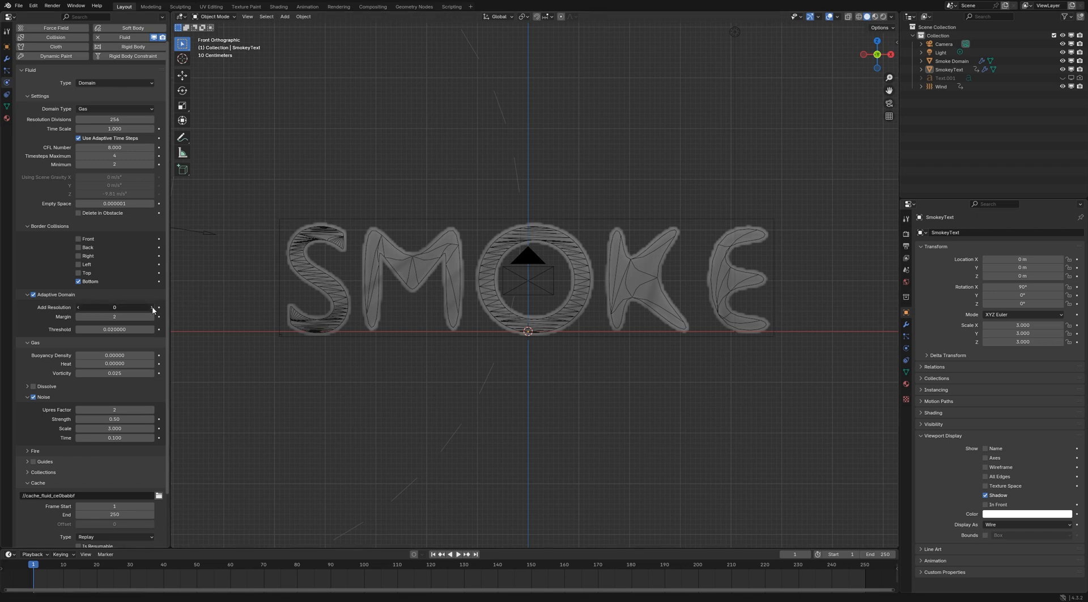
pyautogui.click(152, 309)
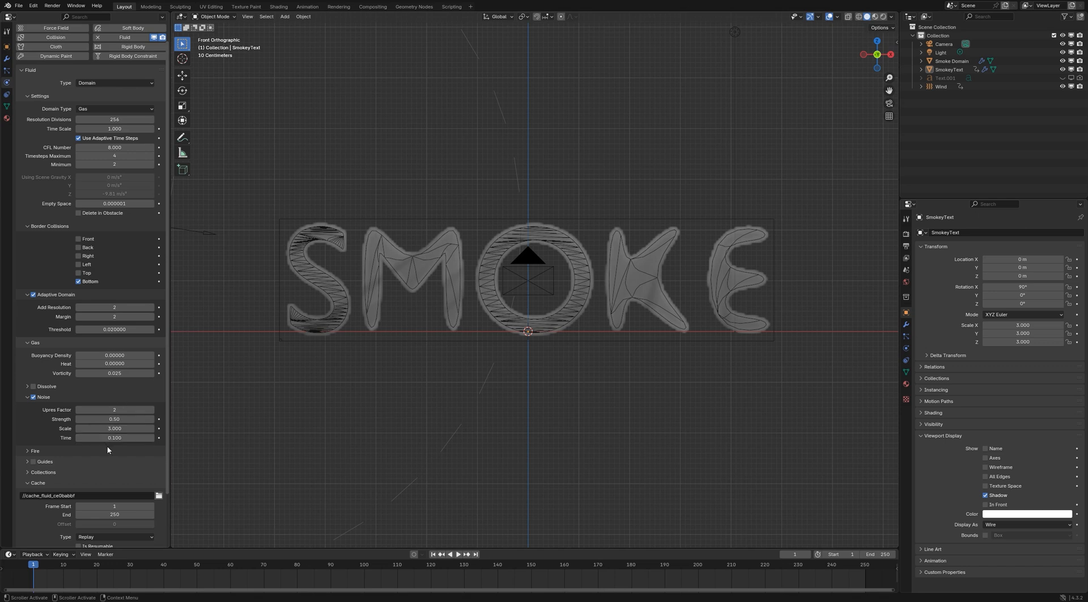
# Refresh the Replay cache and play the simulation with the new timestep and adaptive domain settings, stopping and returning to frame 1
pyautogui.scroll(-3, 117, 475)
pyautogui.click(112, 478)
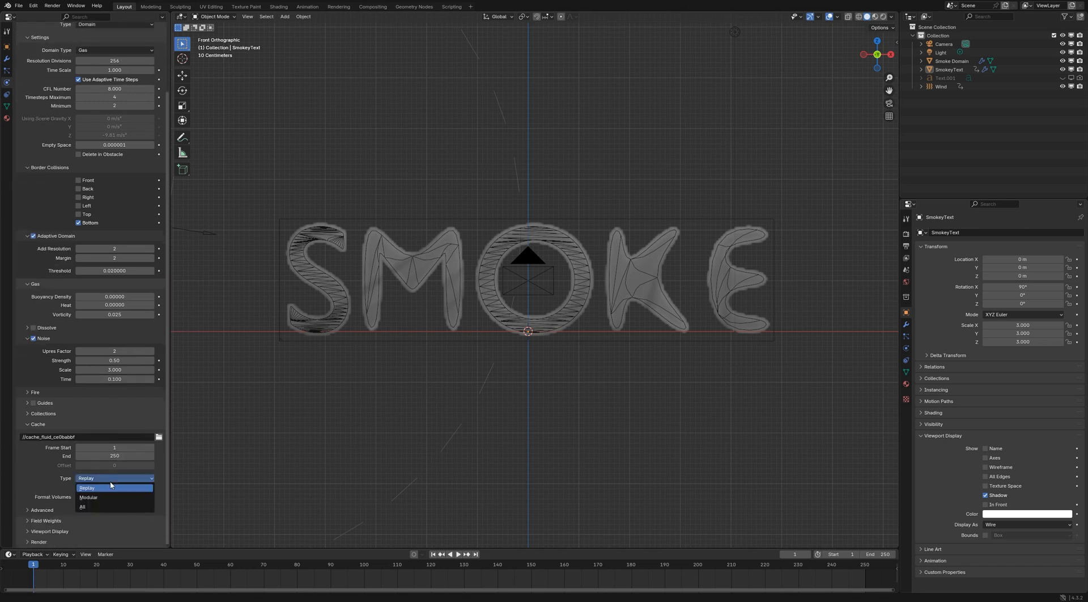
pyautogui.click(457, 554)
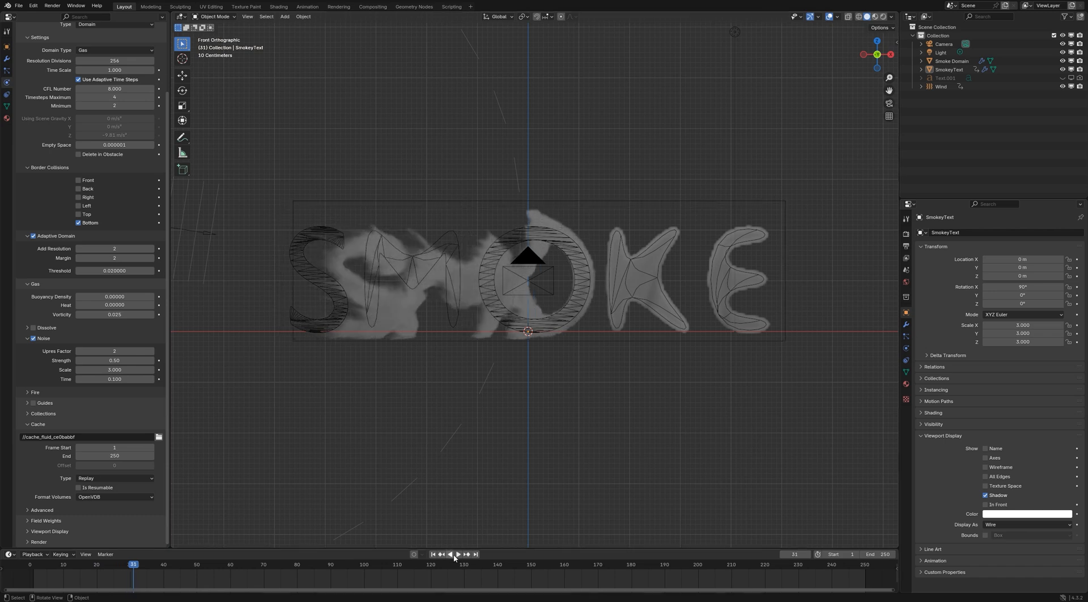
pyautogui.click(454, 554)
pyautogui.click(433, 554)
# Select the existing Wind force field beside the letter S and hide it from the viewport
pyautogui.scroll(-1, 504, 327)
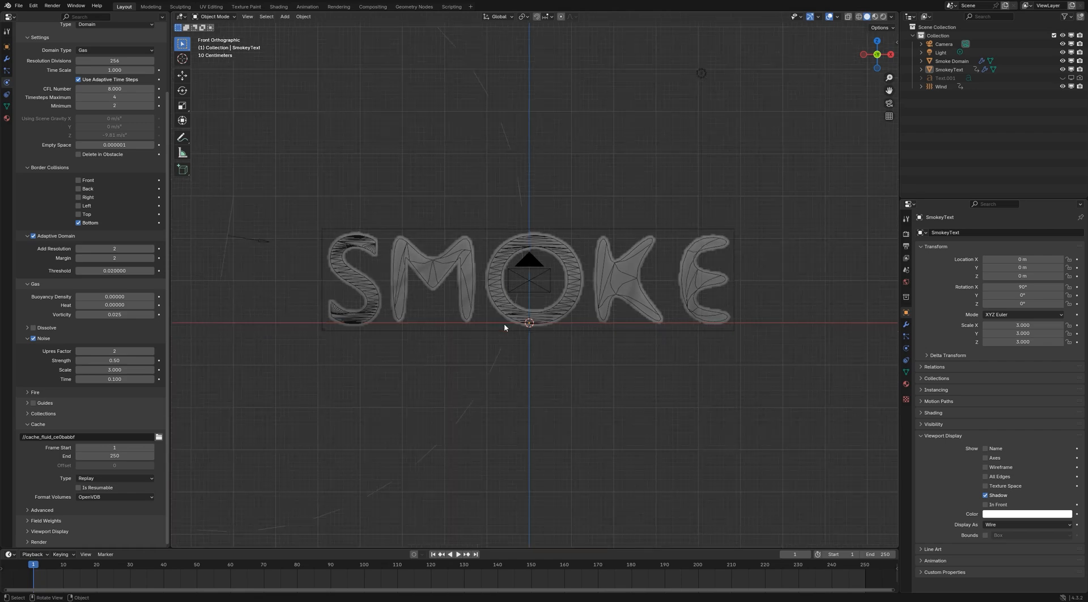
pyautogui.scroll(-1, 504, 324)
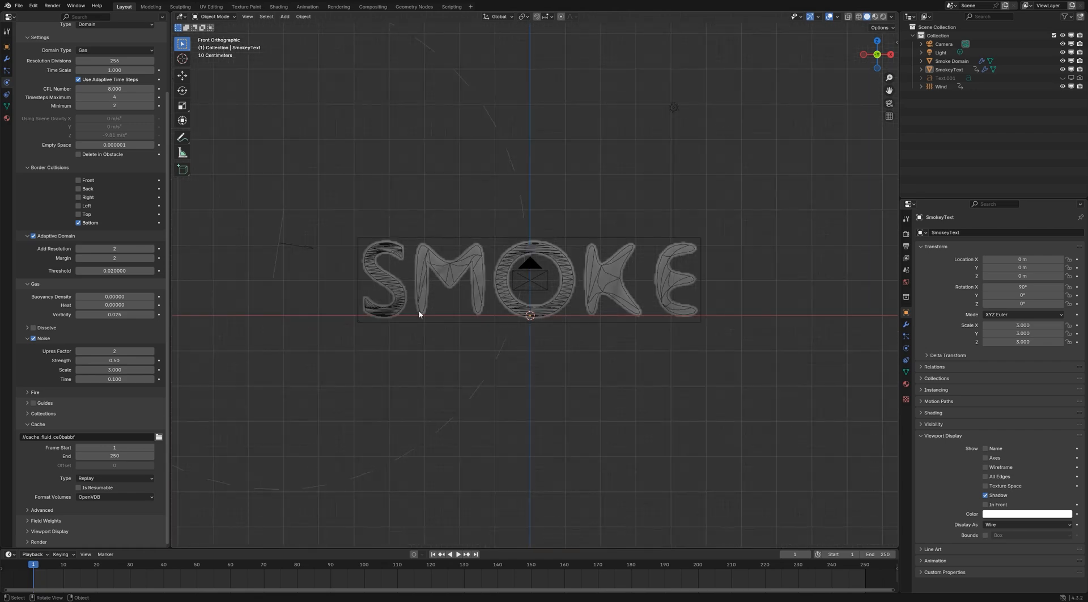
pyautogui.click(279, 245)
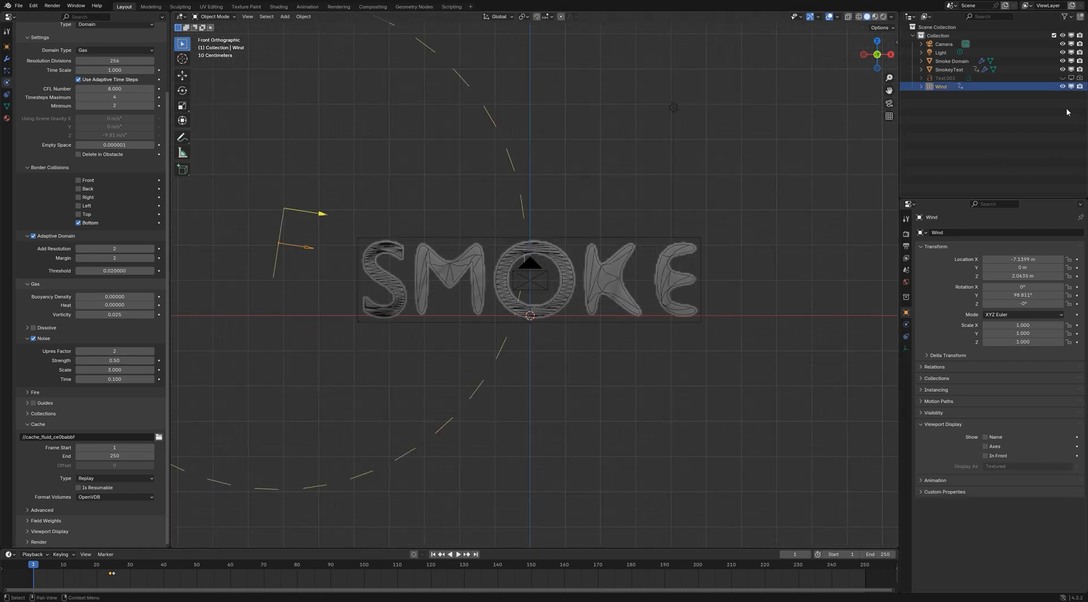
pyautogui.click(1062, 86)
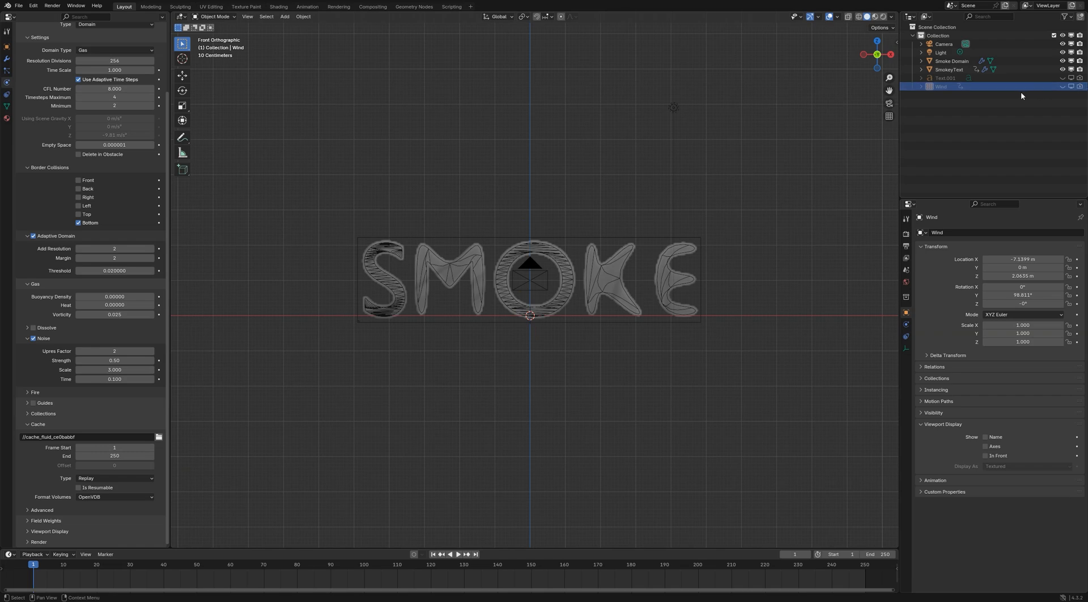
# Add a new Wind force field and move it beside the letter S, at about X -6.8 m and Z 0.97 m
pyautogui.hotkey('shift', 'a')
pyautogui.moveTo(547, 284)
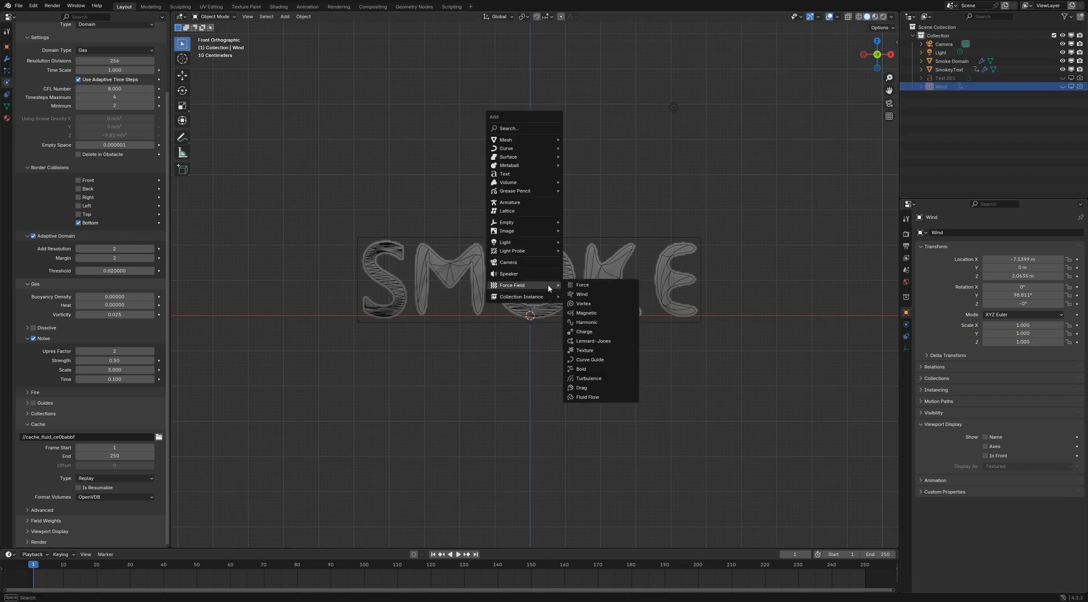
pyautogui.click(591, 298)
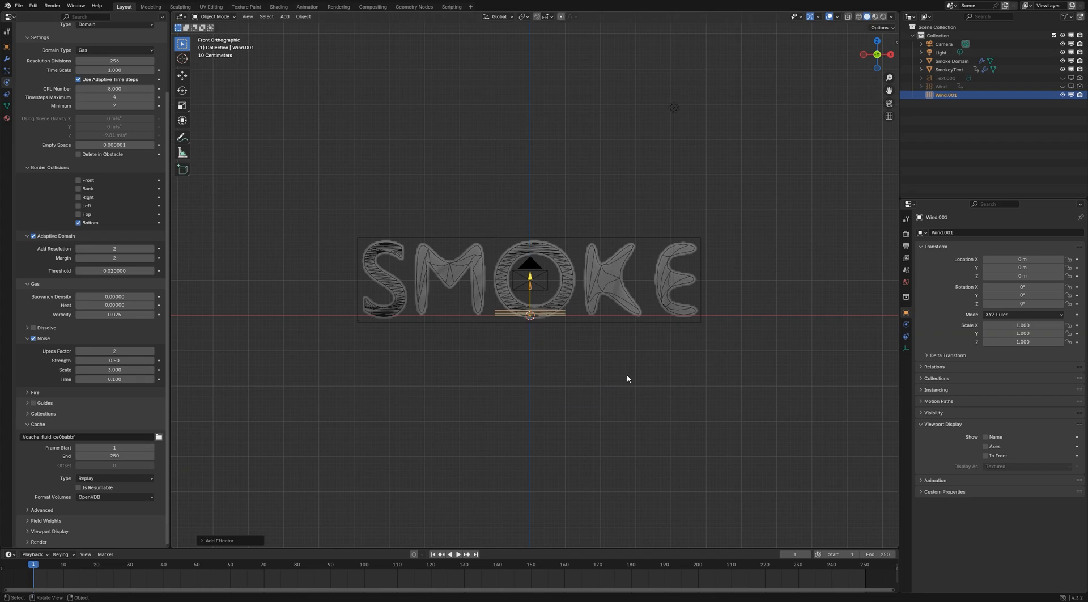
pyautogui.press('g')
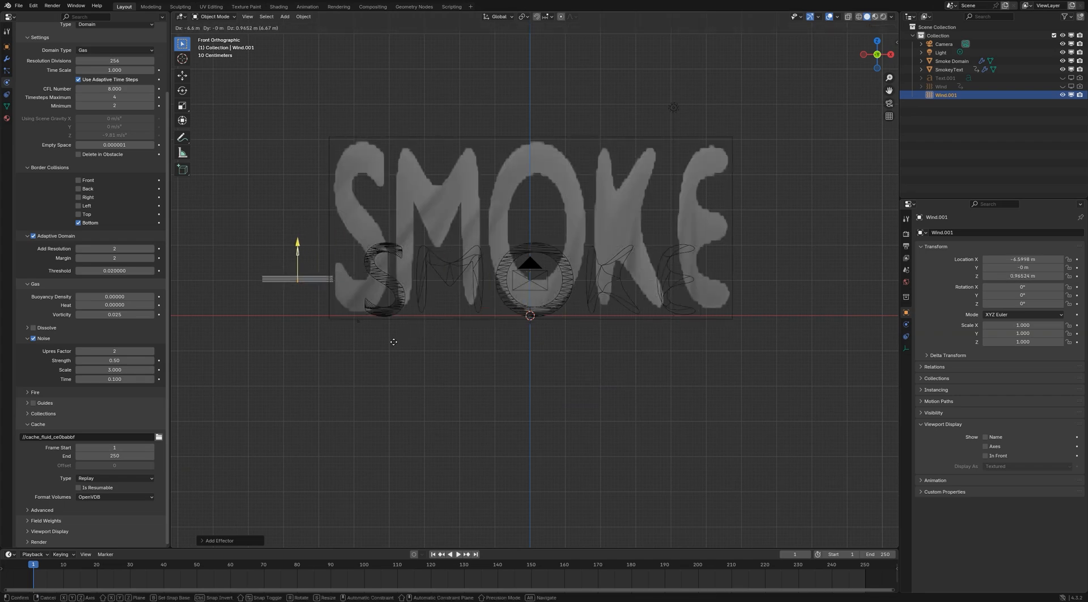
pyautogui.click(387, 344)
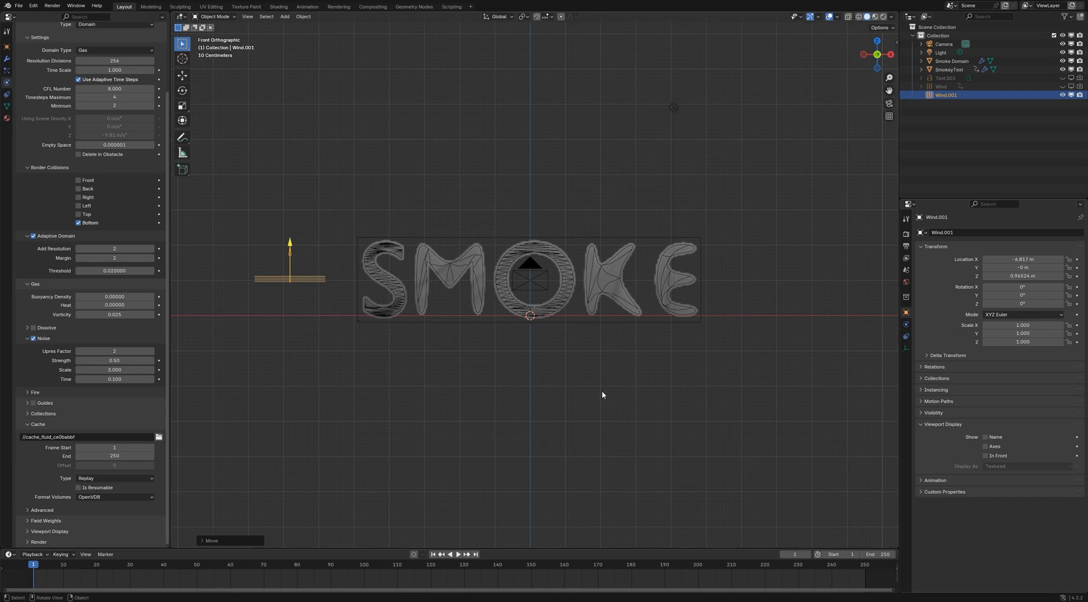
# Keyframe the new wind's location at frame 24
pyautogui.click(113, 565)
pyautogui.moveTo(113, 566); pyautogui.dragTo(110, 567)
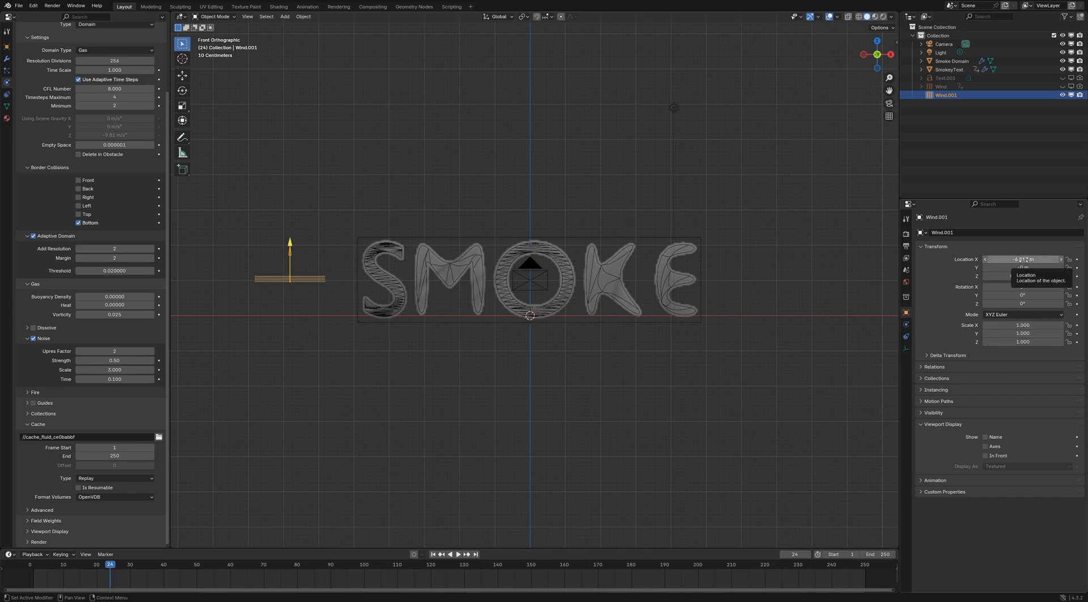
pyautogui.press('i')
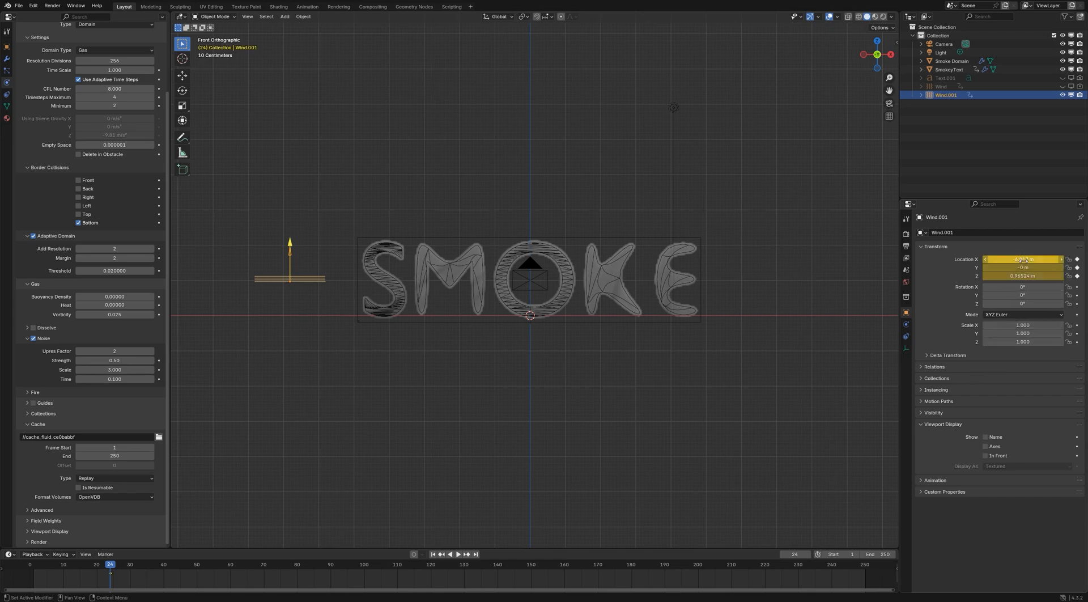
# At frame 50, move the new wind along X past the letter E to about 7.1 m and keyframe its location
pyautogui.click(196, 565)
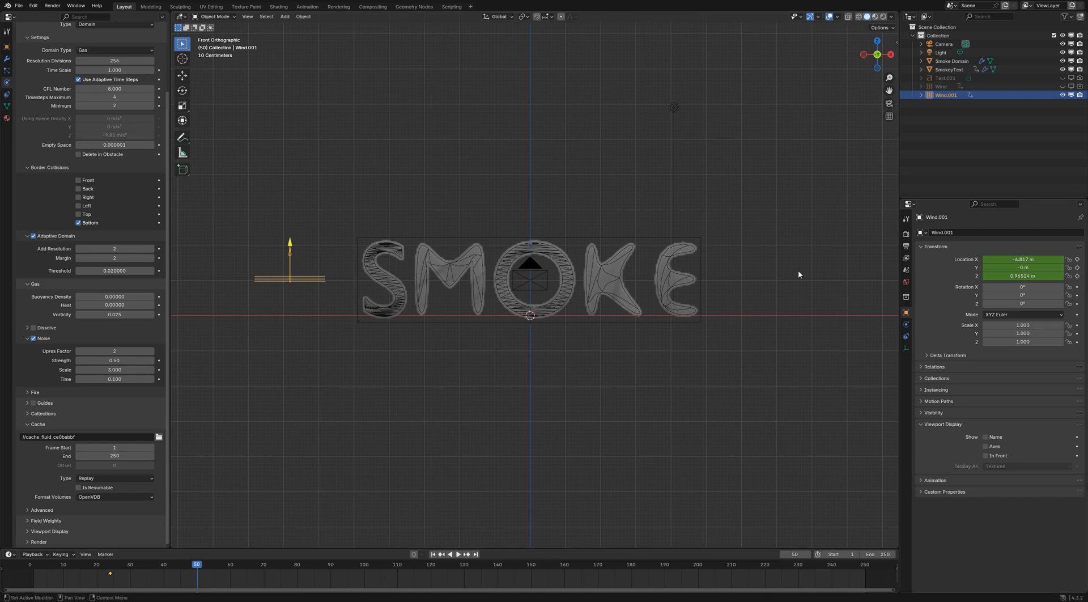
pyautogui.press('g')
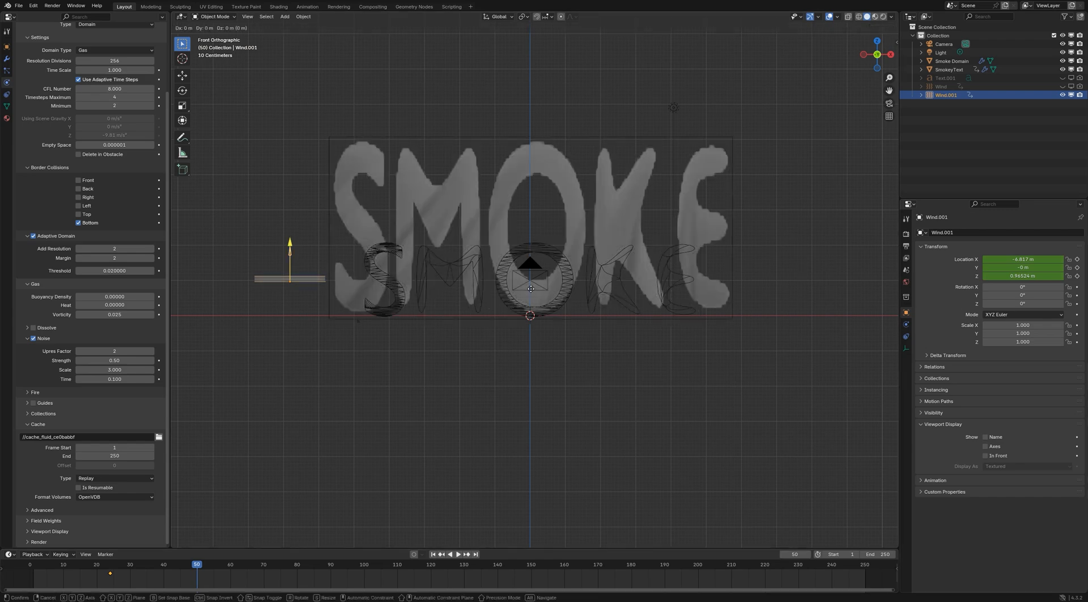
pyautogui.press('x')
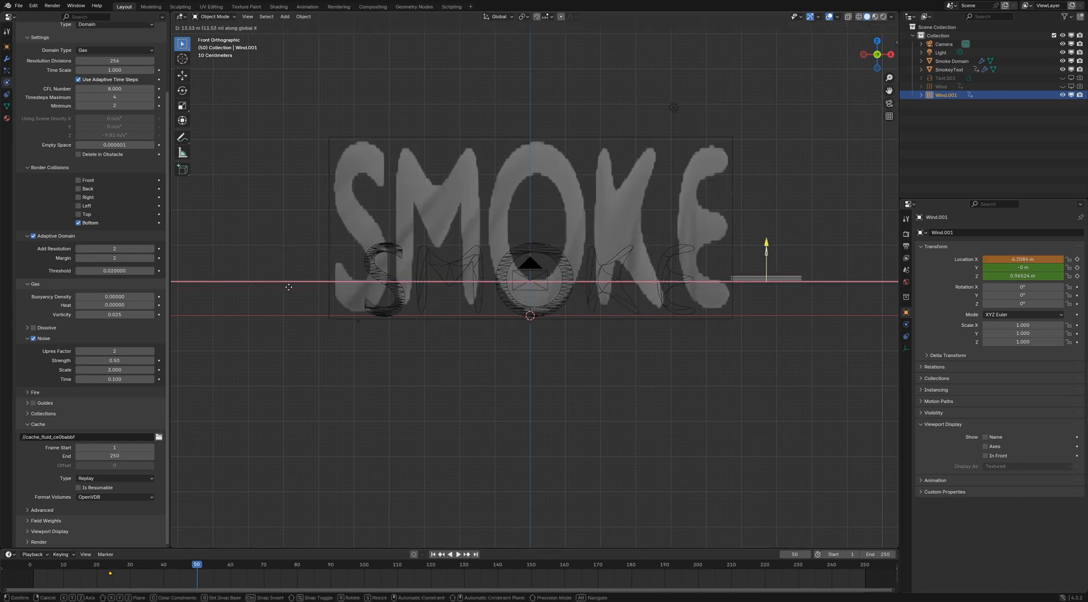
pyautogui.click(295, 285)
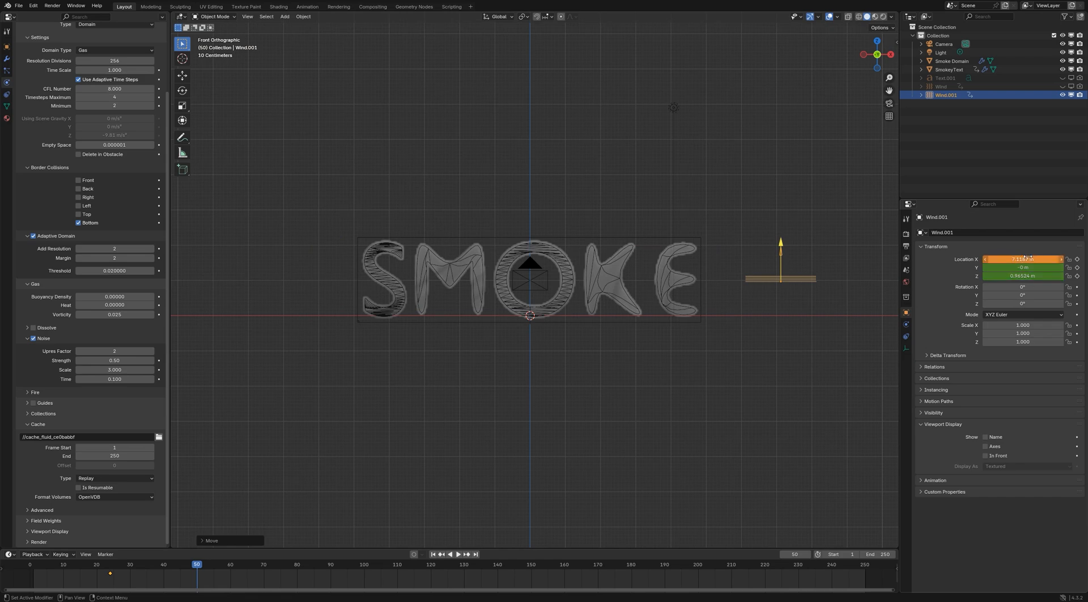
pyautogui.press('i')
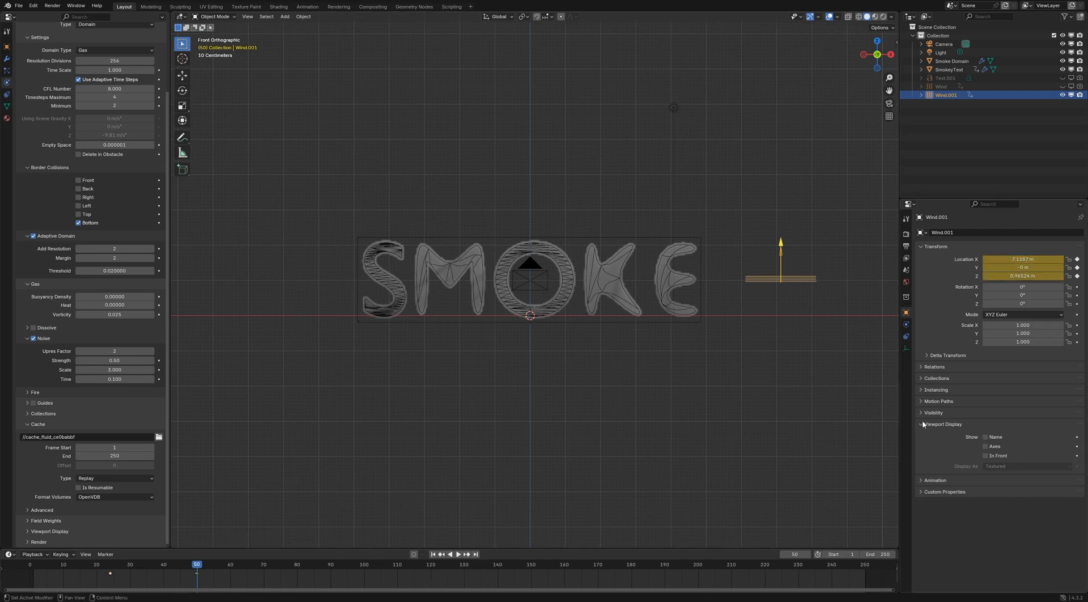
# Enable a maximum distance in the new wind's falloff and set it to 0.5 m
pyautogui.click(906, 325)
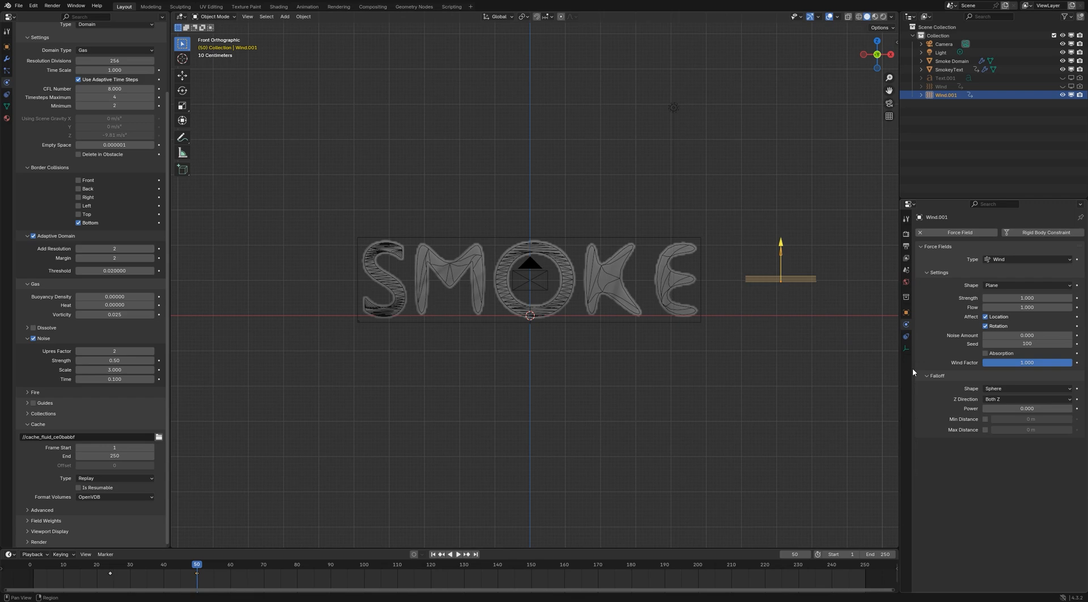
pyautogui.click(984, 429)
pyautogui.click(1035, 430)
pyautogui.write('1')
pyautogui.press('Return')
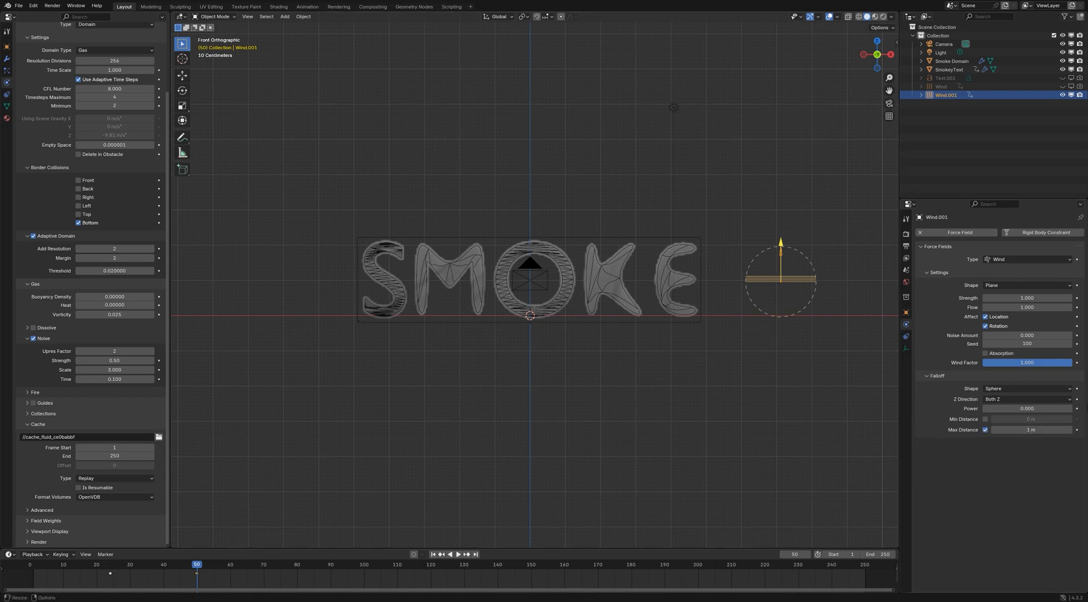
pyautogui.click(1022, 430)
pyautogui.write('0.5')
pyautogui.press('Return')
# Go to frame 24 and set the new wind's Strength and Noise Amount to 10
pyautogui.hotkey('shift', 'Left')
pyautogui.doubleClick(1025, 297)
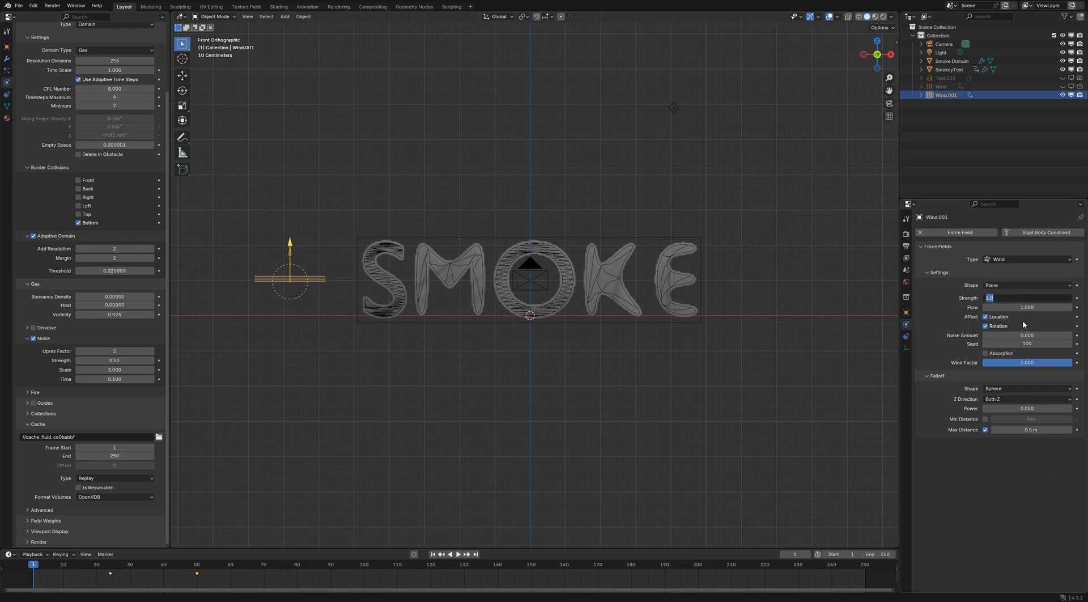
pyautogui.press('Return')
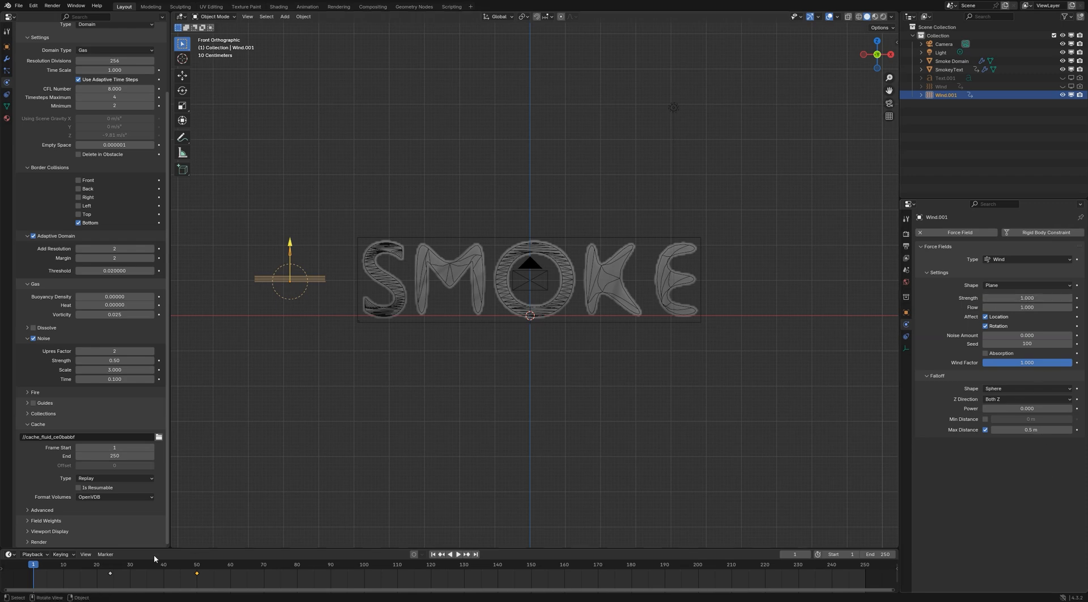
pyautogui.click(111, 562)
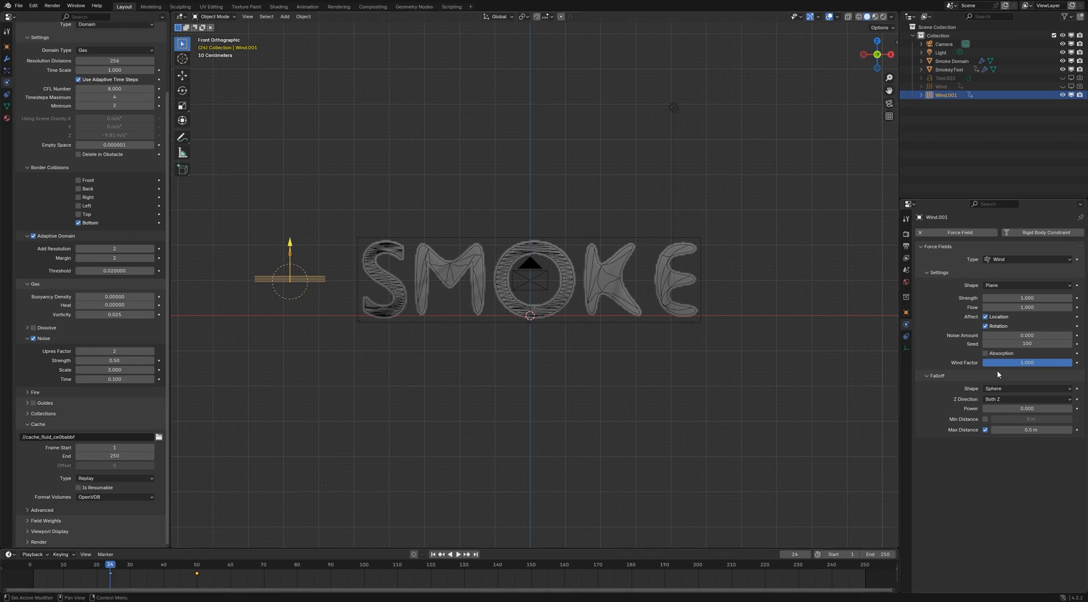
pyautogui.doubleClick(1023, 298)
pyautogui.write('1')
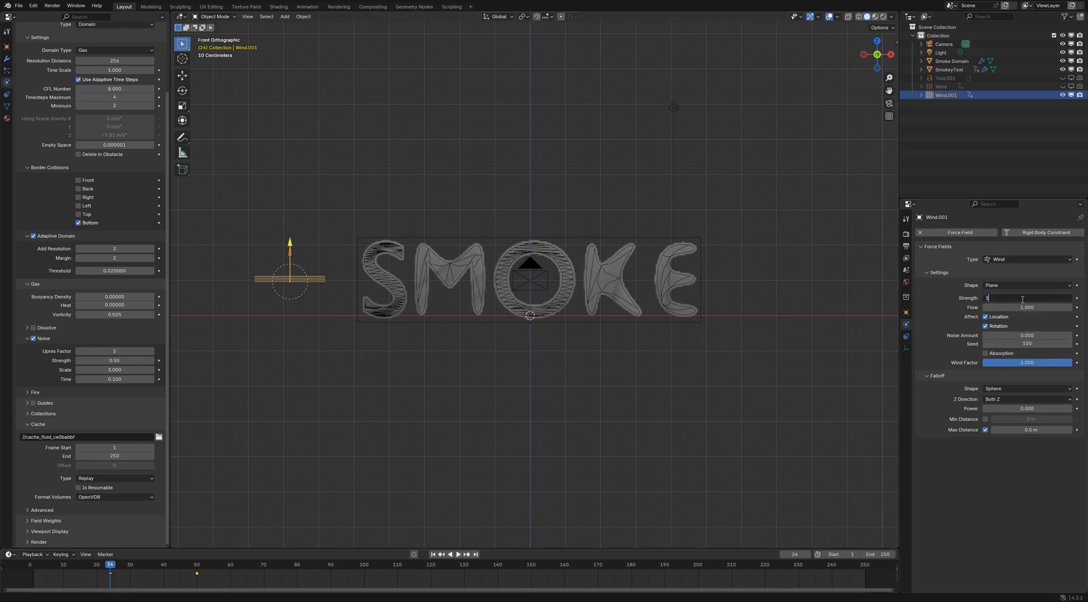
pyautogui.write('0')
pyautogui.press('Return')
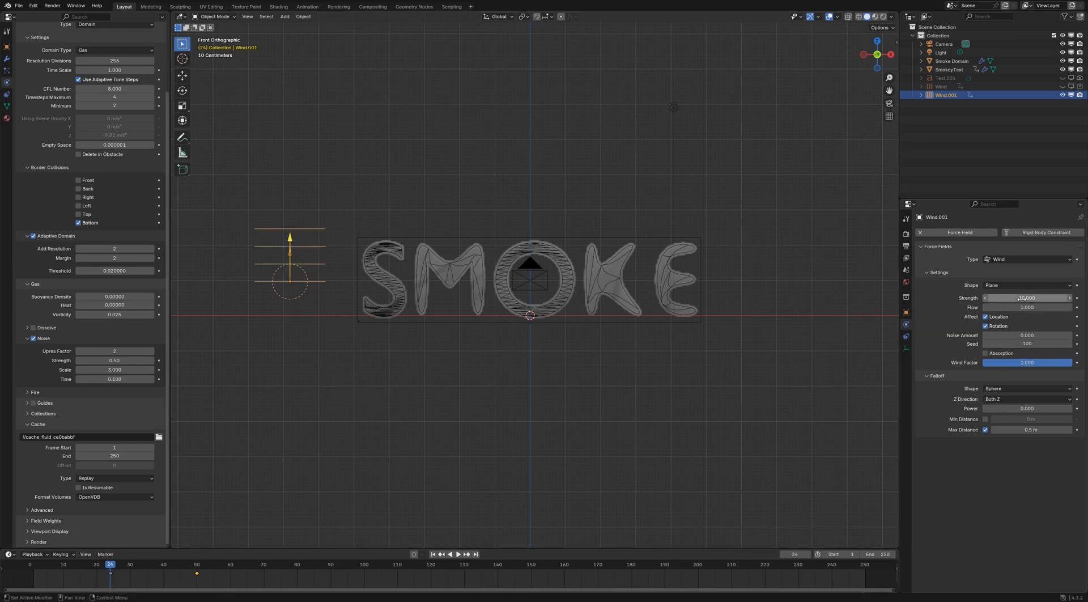
pyautogui.doubleClick(1025, 336)
pyautogui.write('10')
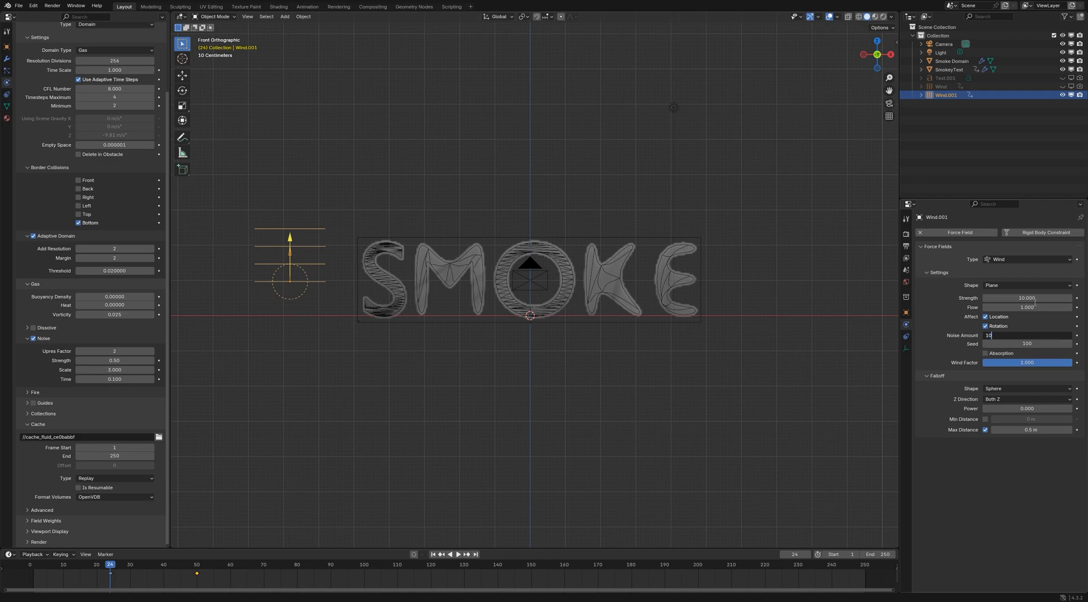
pyautogui.press('Return')
# Set the new wind's Strength and Noise Amount to 0 at frame 24 and keyframe both
pyautogui.doubleClick(1034, 298)
pyautogui.write('0')
pyautogui.press('Return')
pyautogui.doubleClick(1025, 334)
pyautogui.write('0')
pyautogui.press('Return')
pyautogui.press('i')
pyautogui.press('i')
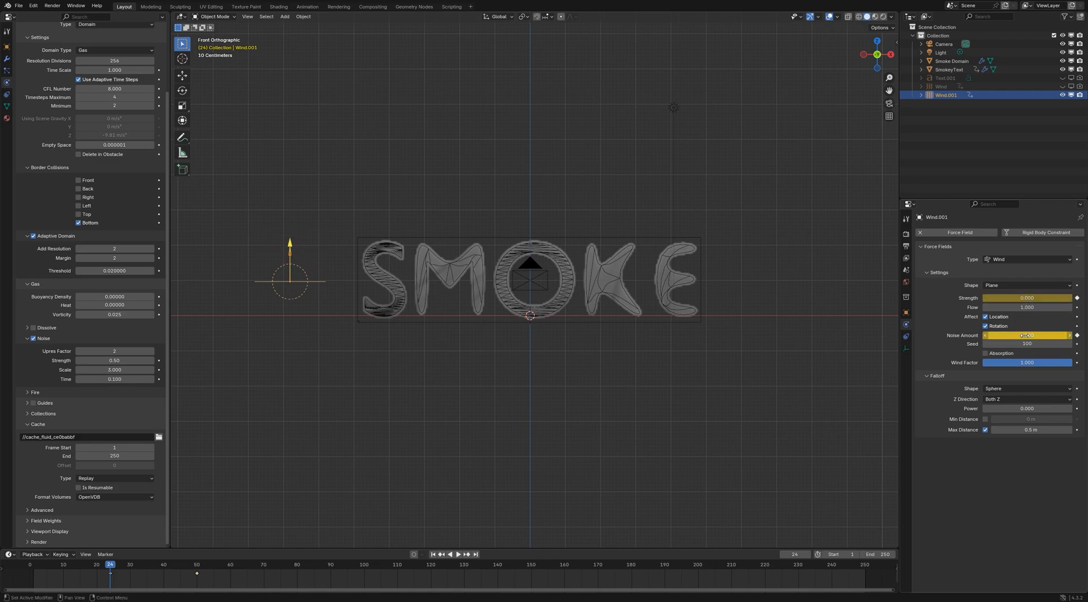
# At frame 25, set the new wind's Strength and Noise Amount to 10 and keyframe both
pyautogui.press('Right')
pyautogui.doubleClick(1034, 299)
pyautogui.write('1')
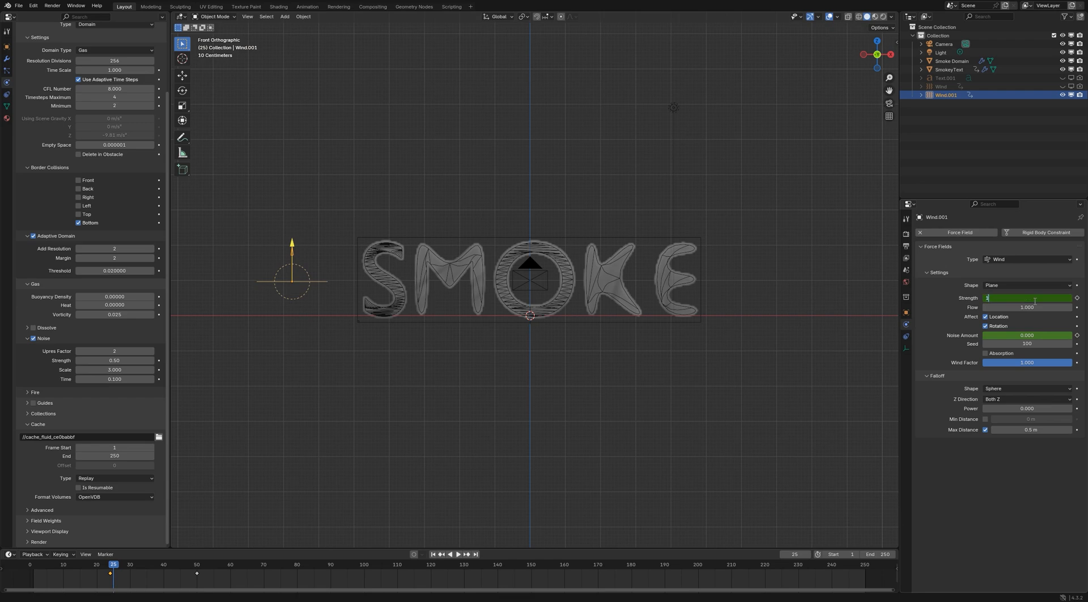
pyautogui.write('0')
pyautogui.press('Return')
pyautogui.doubleClick(1032, 334)
pyautogui.write('1')
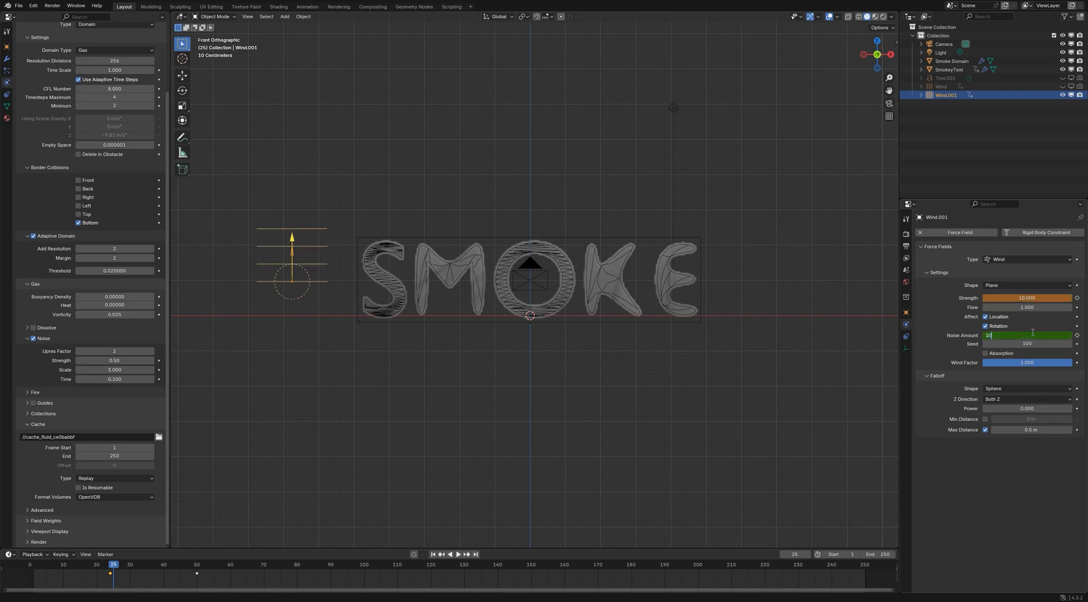
pyautogui.write('0')
pyautogui.press('Return')
pyautogui.press('i')
pyautogui.press('i')
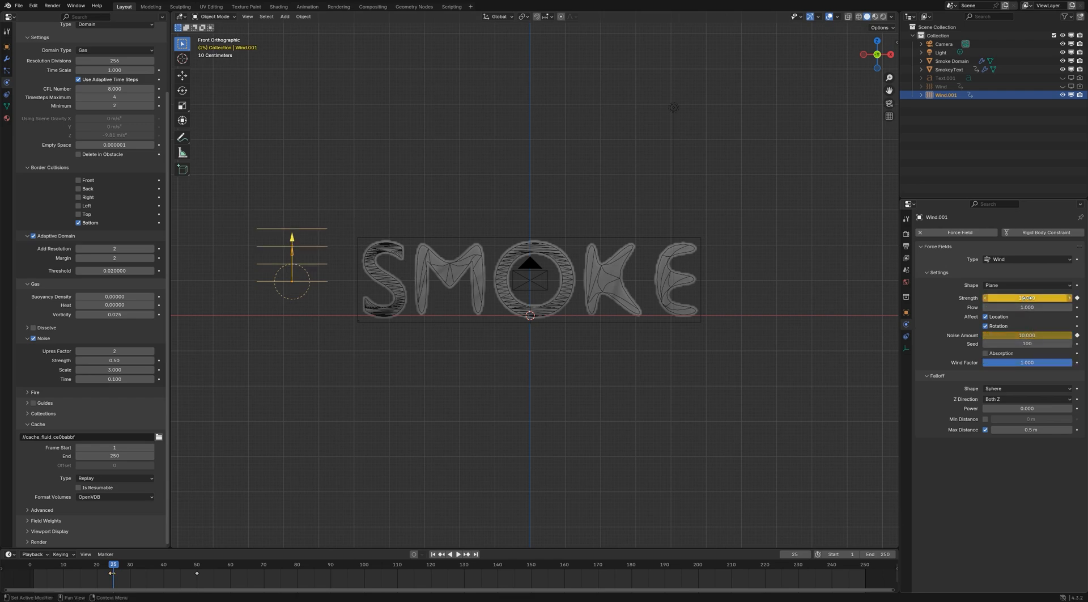
# At frame 50, set the new wind's Strength and Noise Amount to 1 and keyframe both
pyautogui.press('Up')
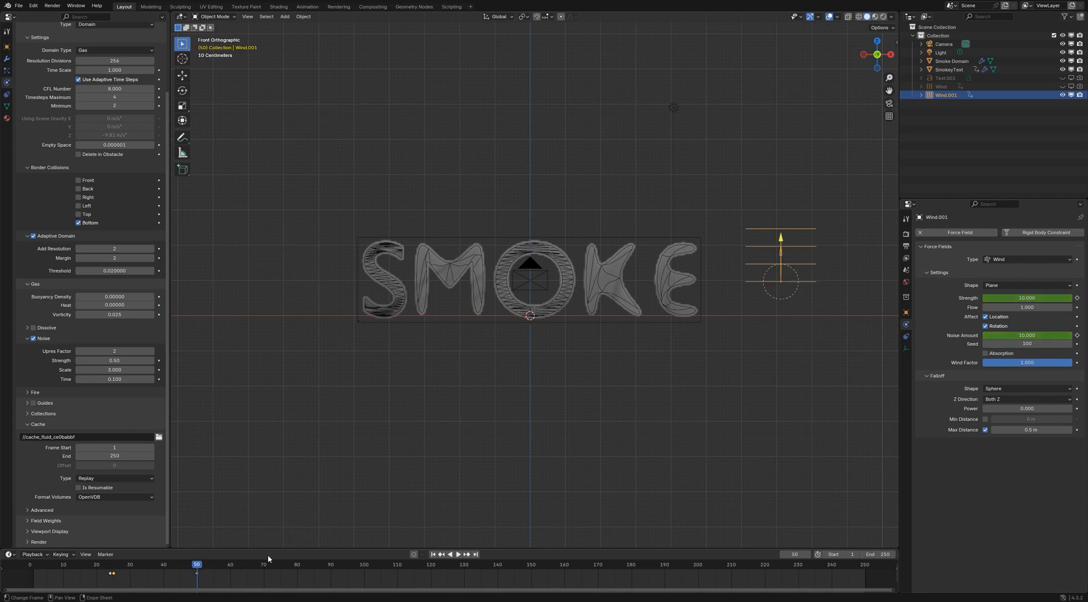
pyautogui.doubleClick(1011, 298)
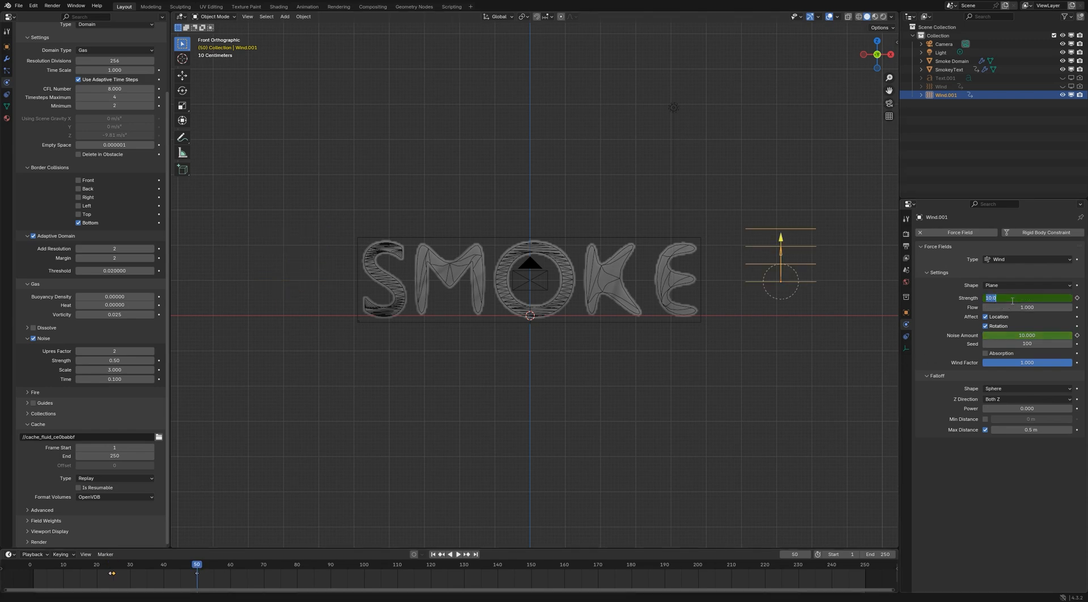
pyautogui.write('0')
pyautogui.press('Return')
pyautogui.doubleClick(1025, 298)
pyautogui.write('1')
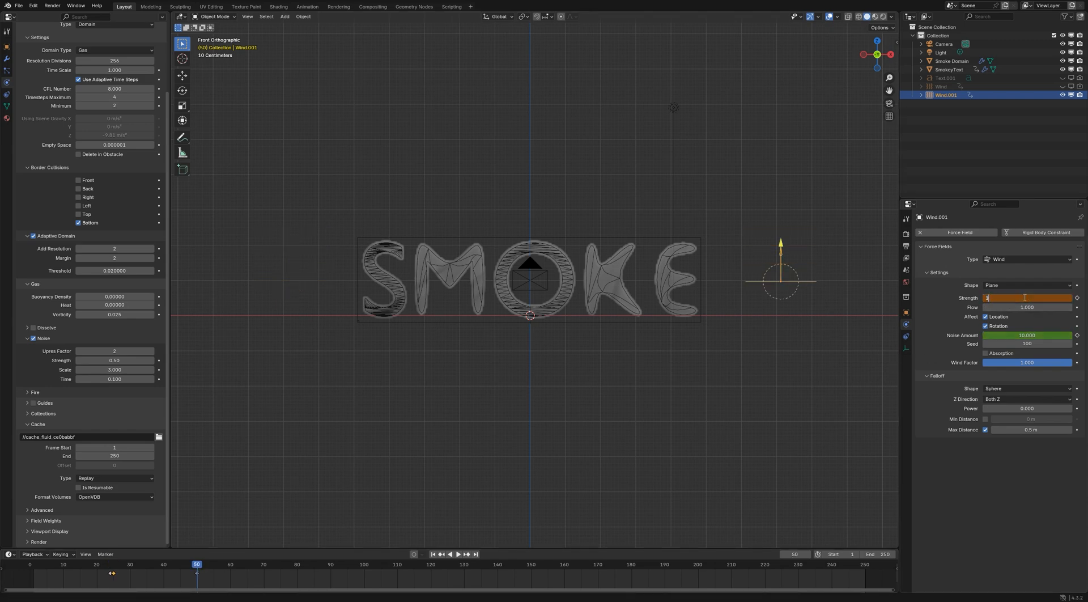
pyautogui.press('Return')
pyautogui.doubleClick(1027, 335)
pyautogui.write('1')
pyautogui.press('Return')
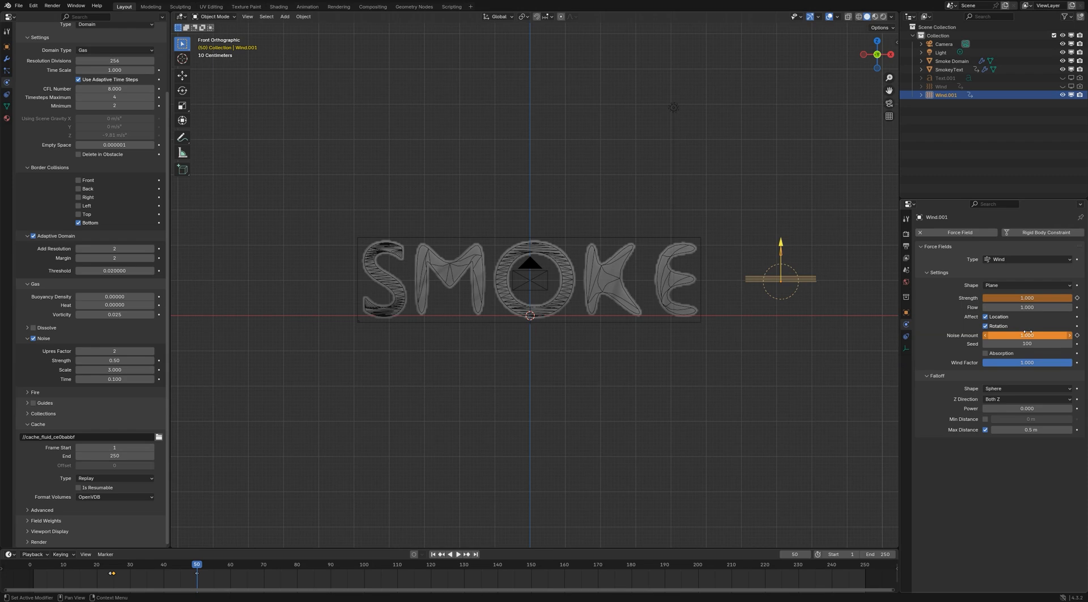
pyautogui.press('i')
pyautogui.press('i')
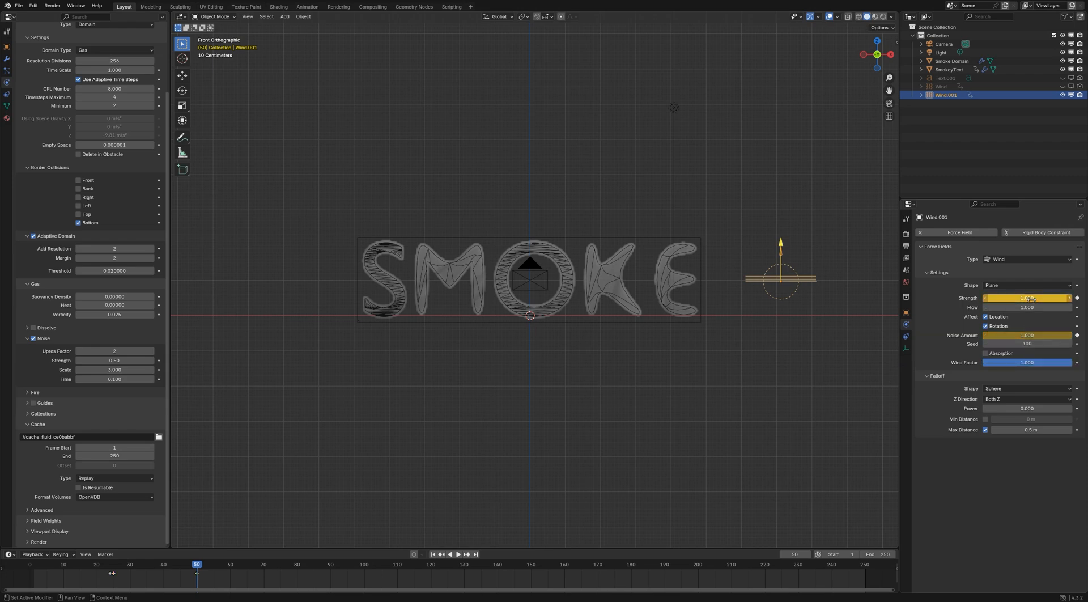
# Play the smoke simulation from frame 1 and replay it to check how the moving wind affects the letters
pyautogui.hotkey('shift', 'Left')
pyautogui.click(99, 479)
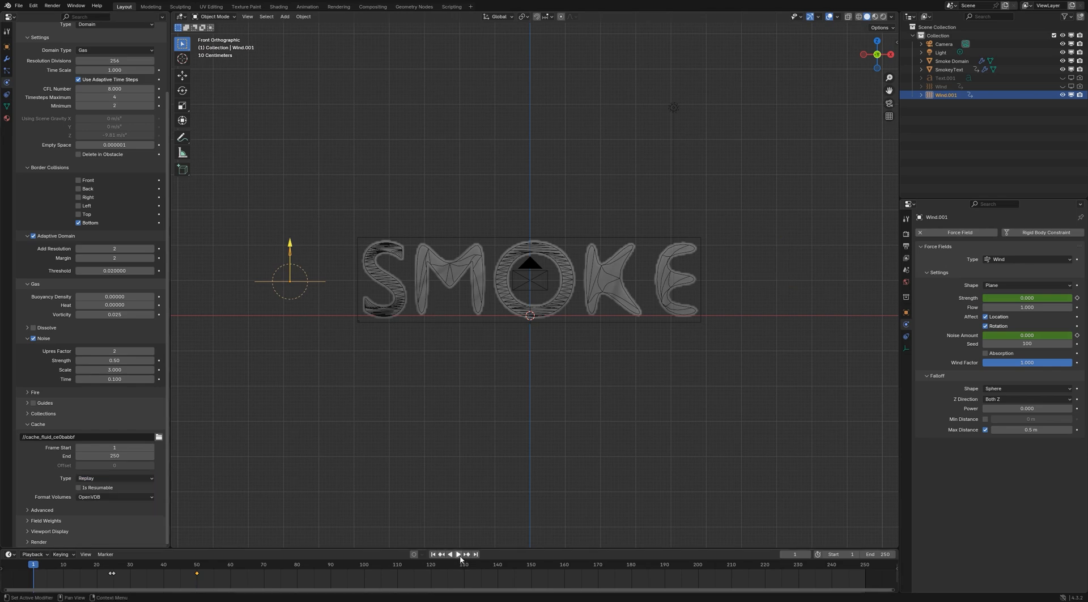
pyautogui.click(460, 556)
pyautogui.click(598, 497)
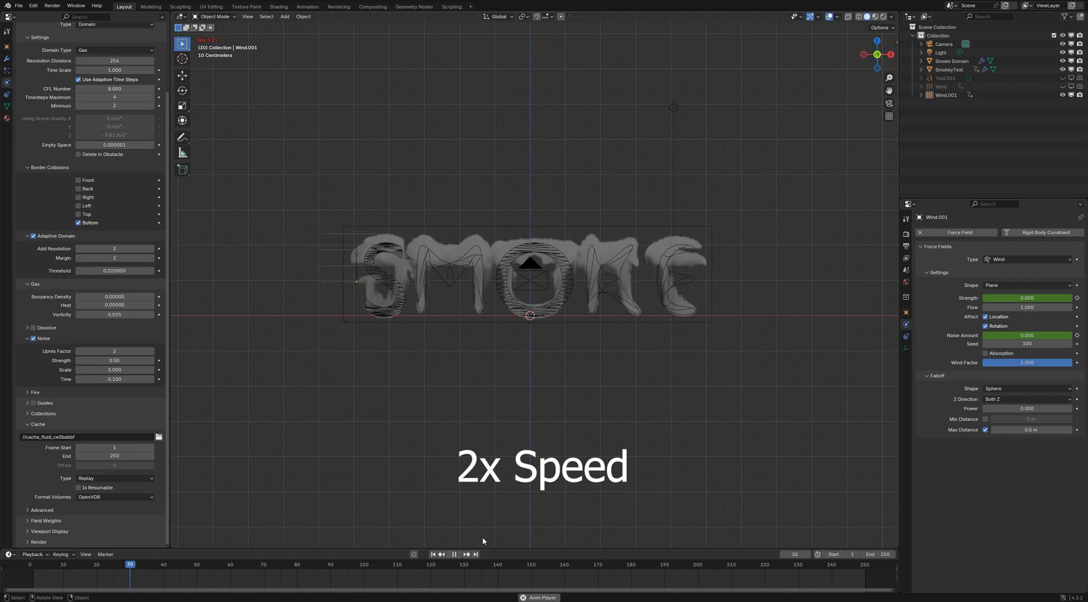
pyautogui.click(453, 554)
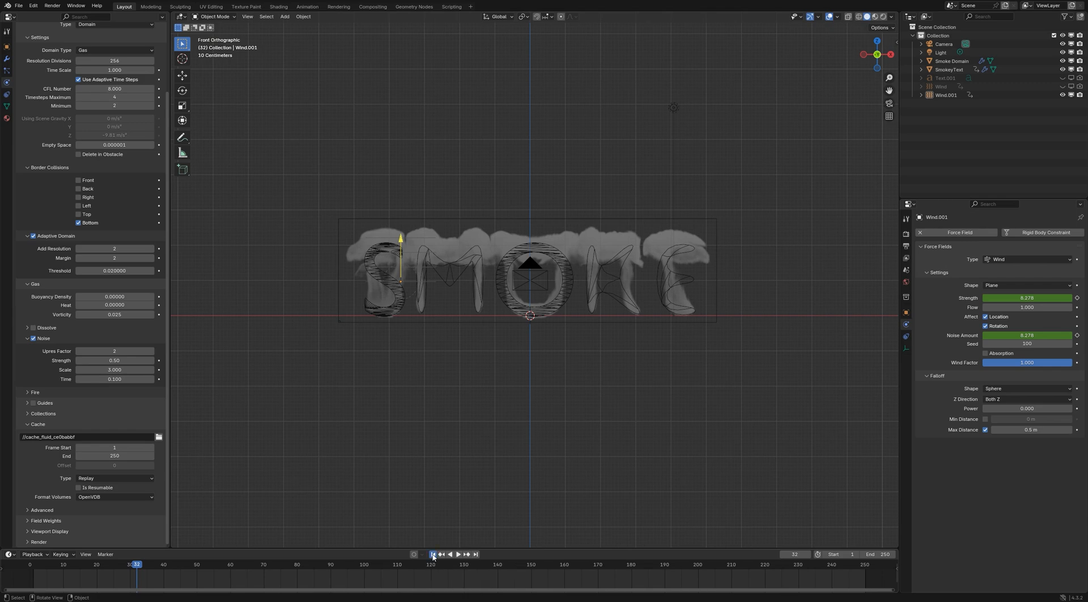
pyautogui.click(433, 554)
pyautogui.click(453, 554)
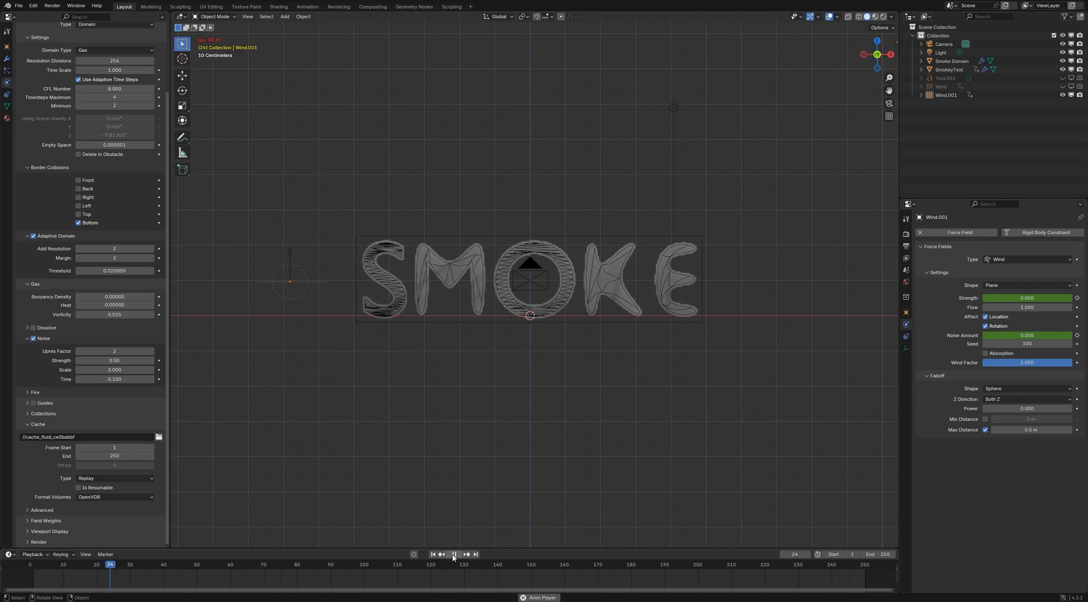
pyautogui.click(453, 555)
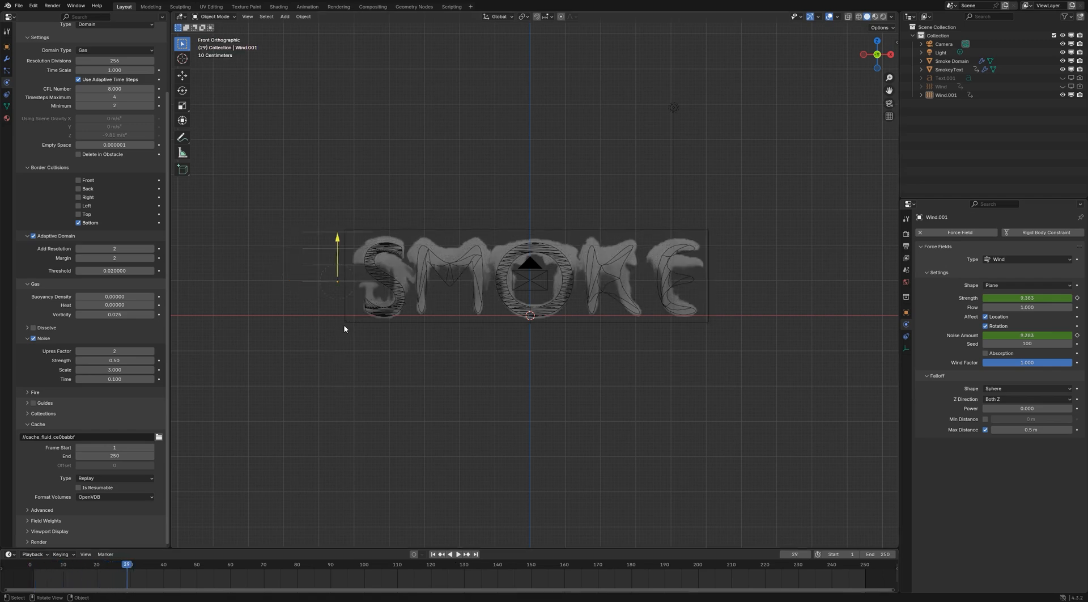
# Return to frame 1 and change the new wind's force shape to Point
pyautogui.click(322, 294)
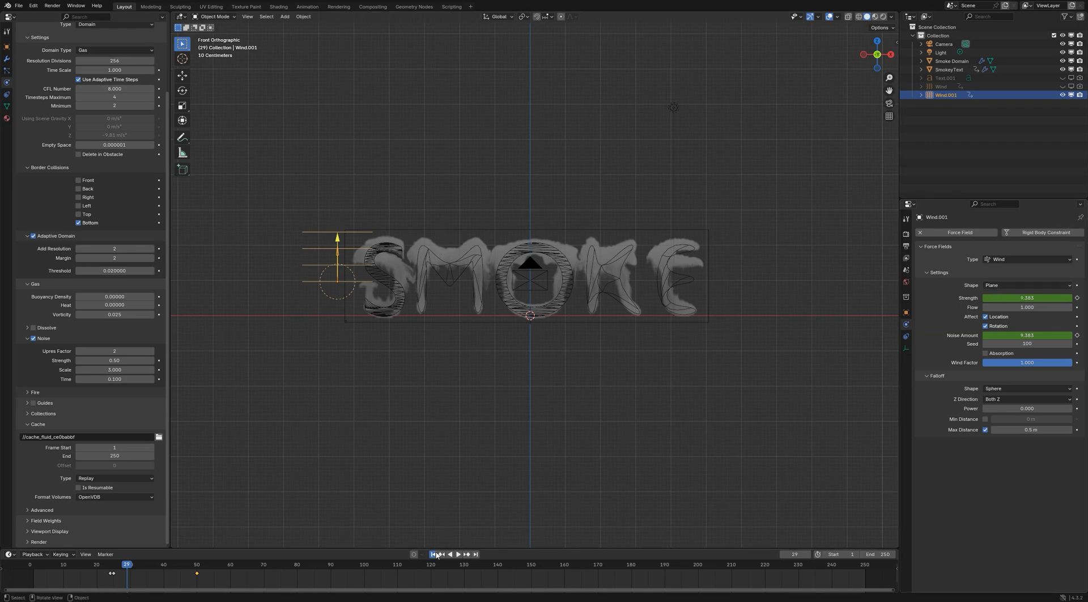
pyautogui.hotkey('shift', 'Left')
pyautogui.click(1008, 284)
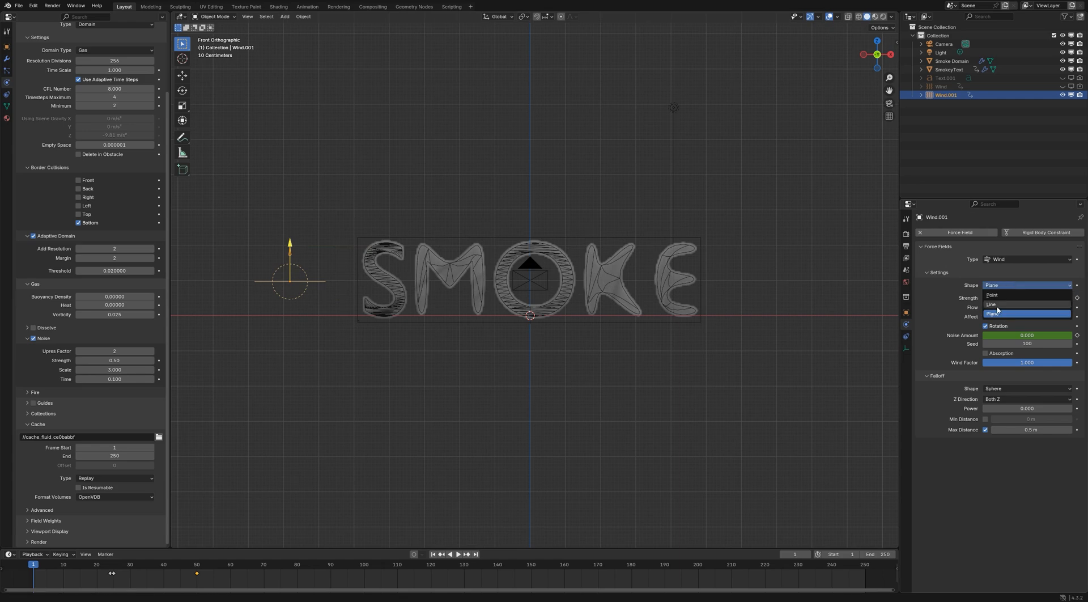
pyautogui.click(994, 296)
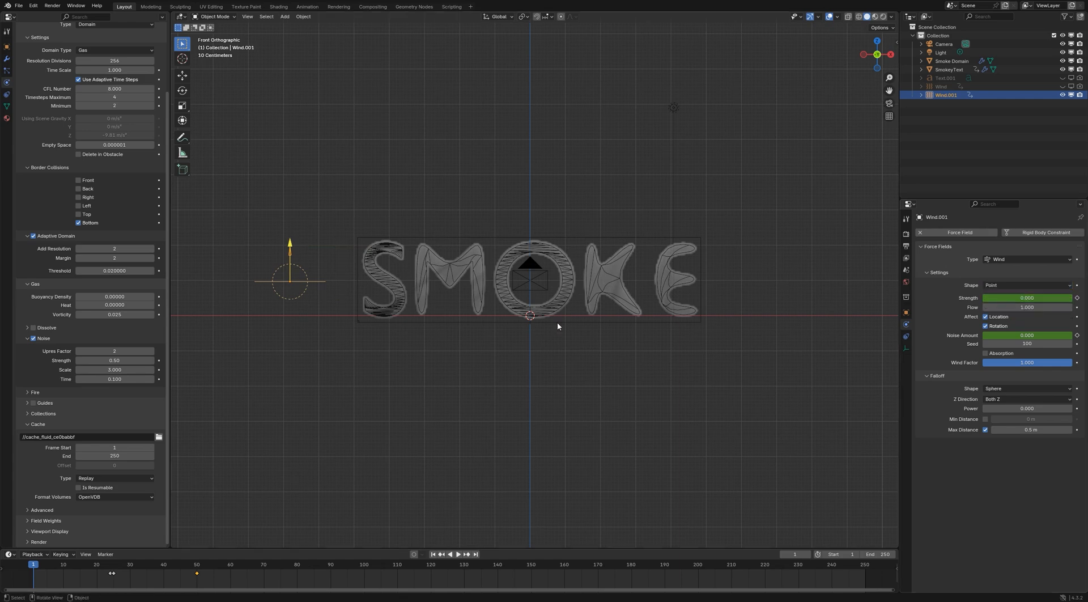
# Play the simulation with the Point-shaped wind to check the smoke, and return to the first frame
pyautogui.click(93, 479)
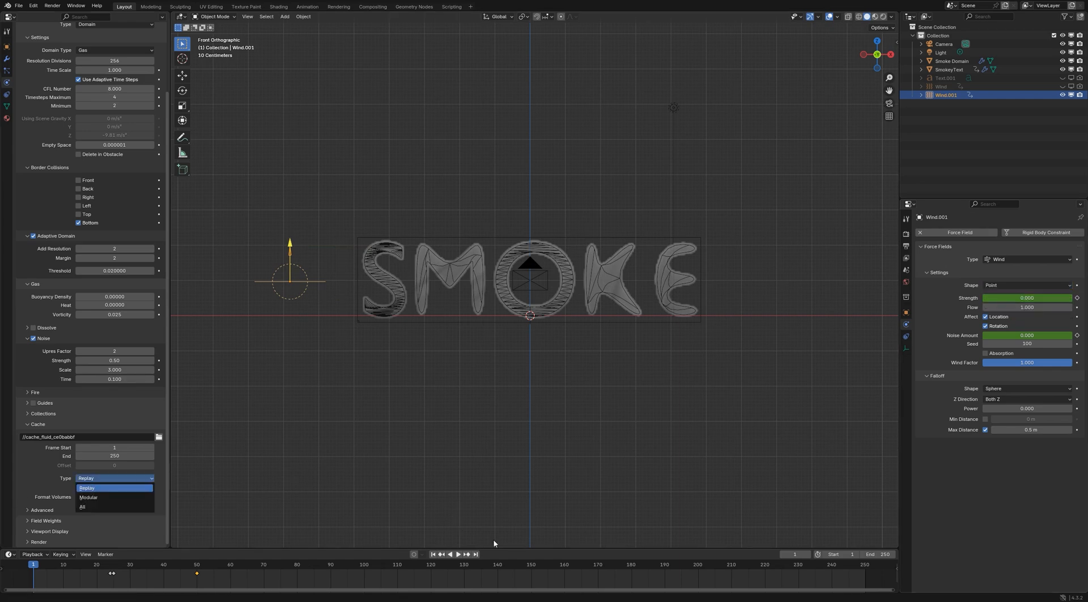
pyautogui.click(459, 555)
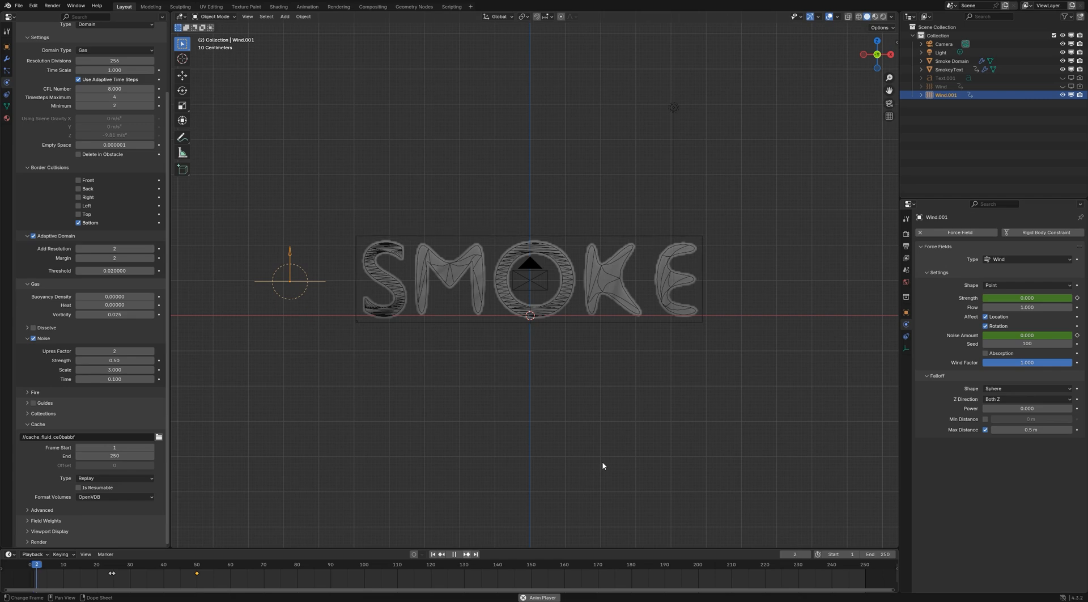
pyautogui.click(942, 160)
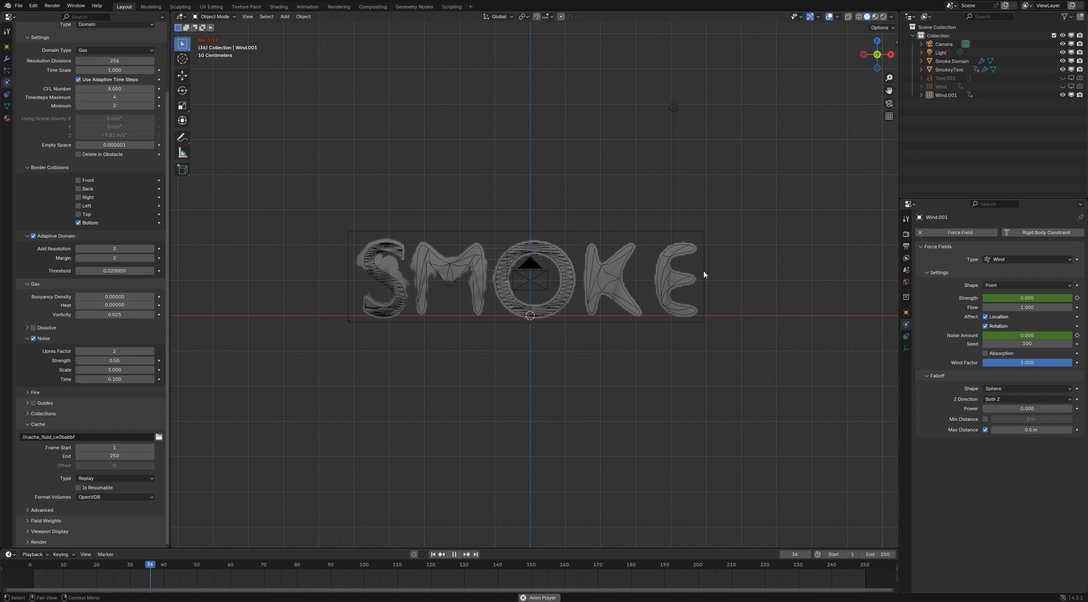
pyautogui.press('space')
pyautogui.click(435, 555)
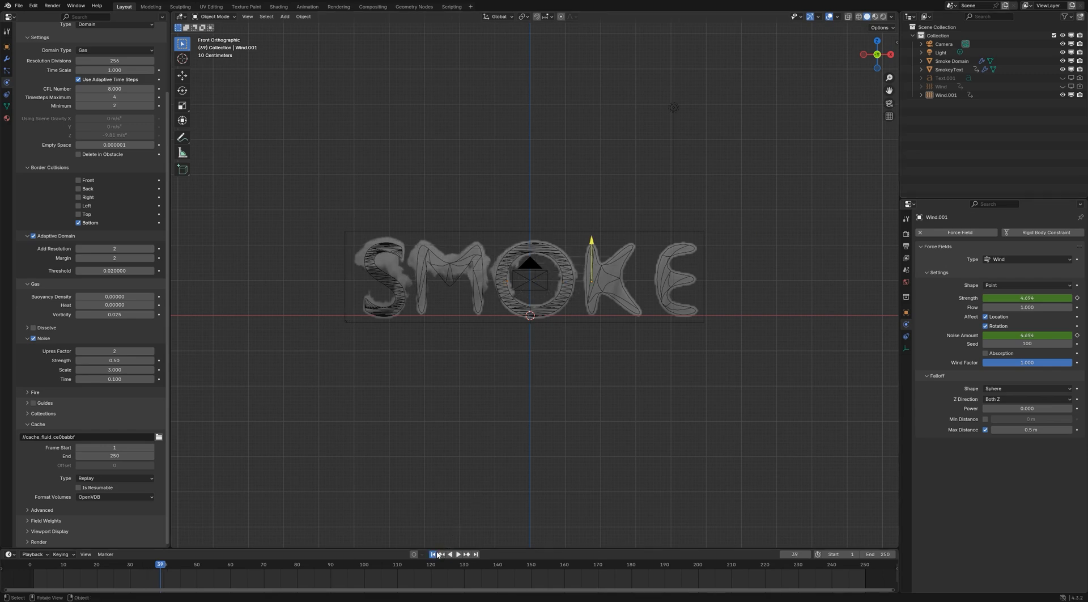
# Rotate the new wind 90° about the global Y axis so it blows along the text
pyautogui.click(300, 285)
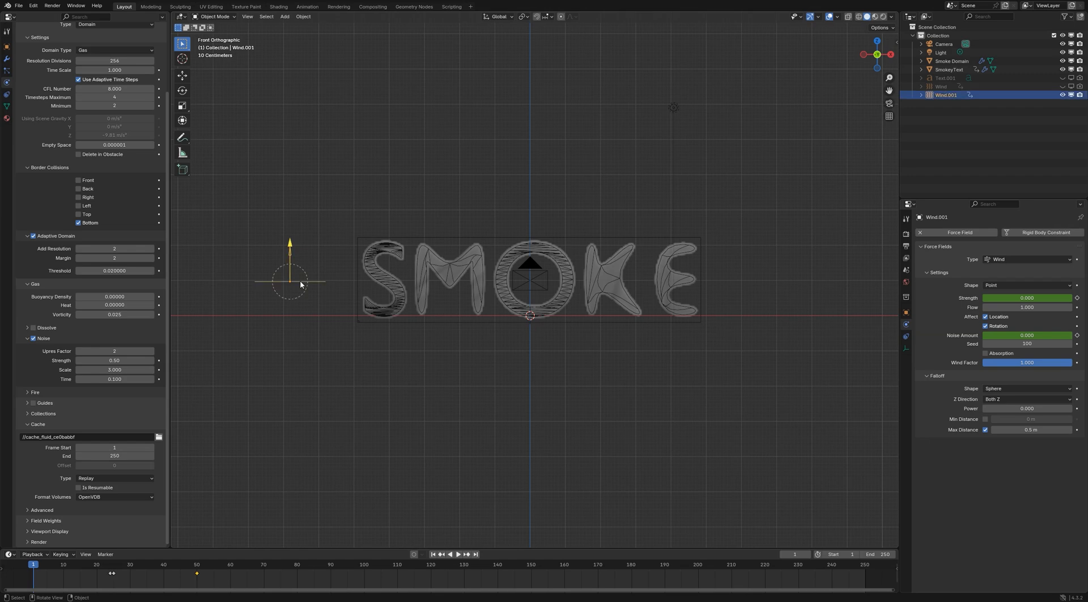
pyautogui.press('r')
pyautogui.write('y')
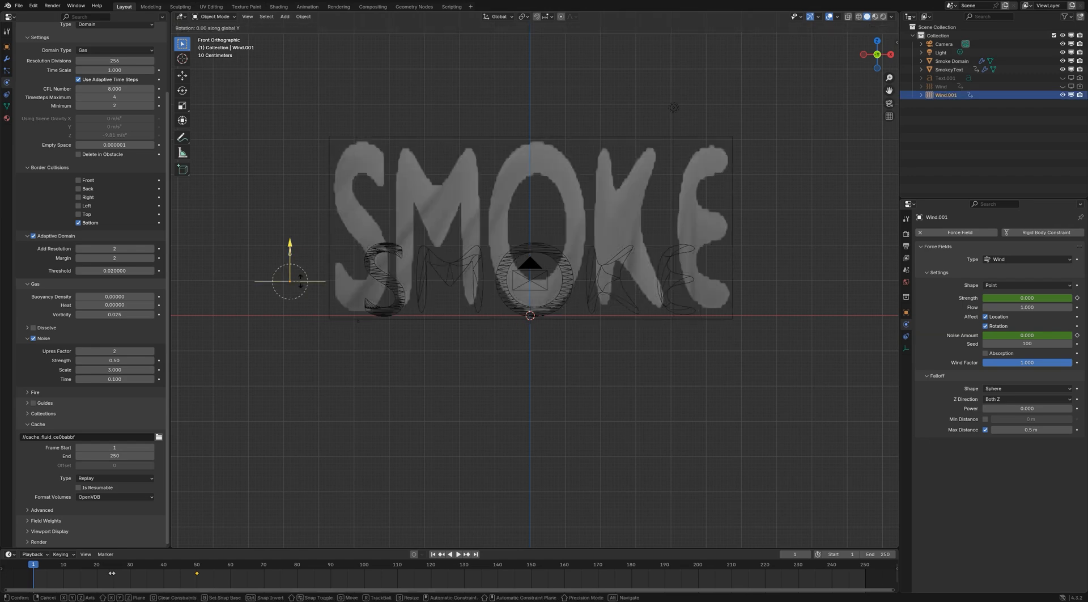
pyautogui.write('90')
pyautogui.press('Return')
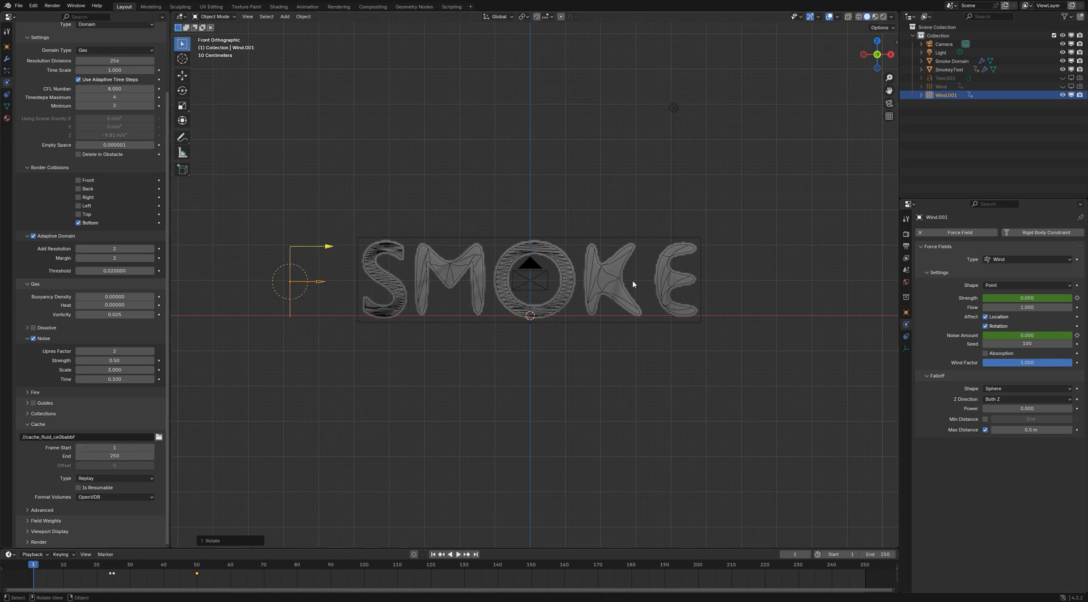
# Play the simulation from frame 1 to check the smoke with the rotated wind
pyautogui.click(133, 477)
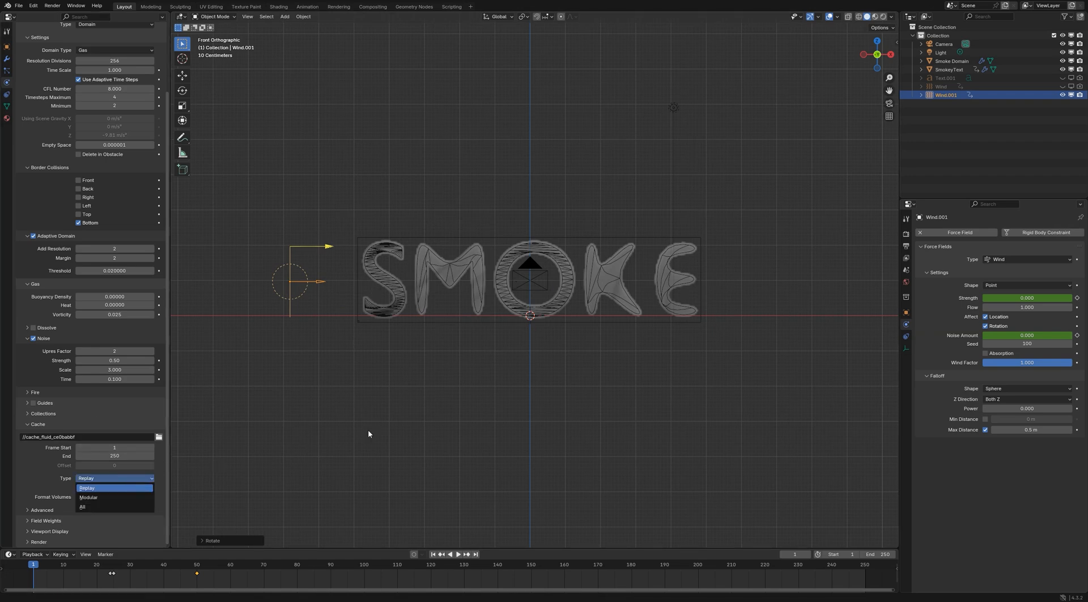
pyautogui.click(448, 518)
pyautogui.click(457, 554)
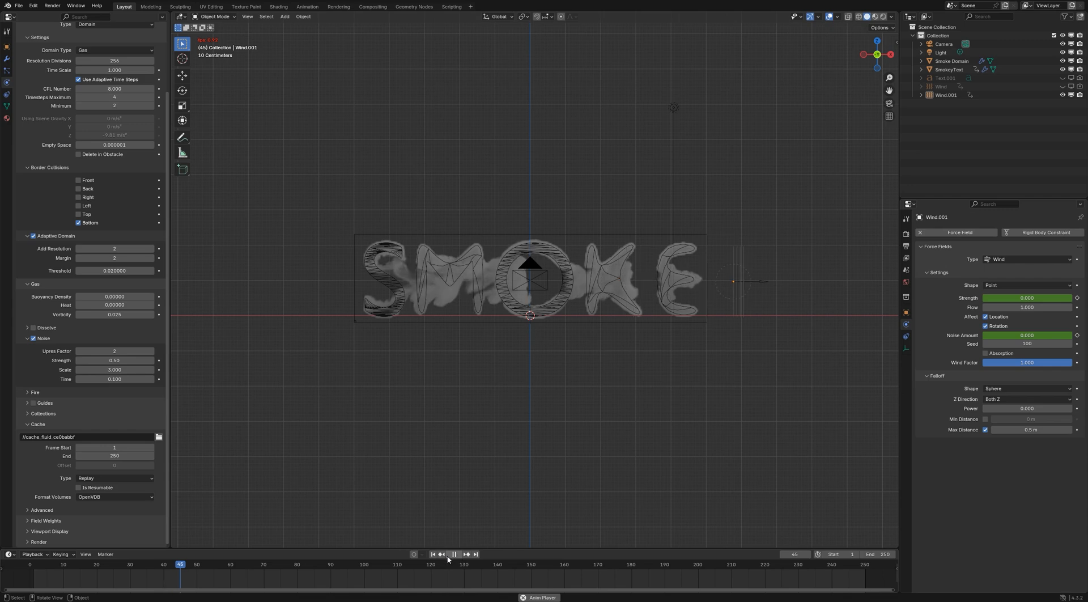
# Return to the first frame, hide Wind.001 and unhide the original Wind, and check the blown smoke through the camera
pyautogui.click(448, 557)
pyautogui.click(434, 556)
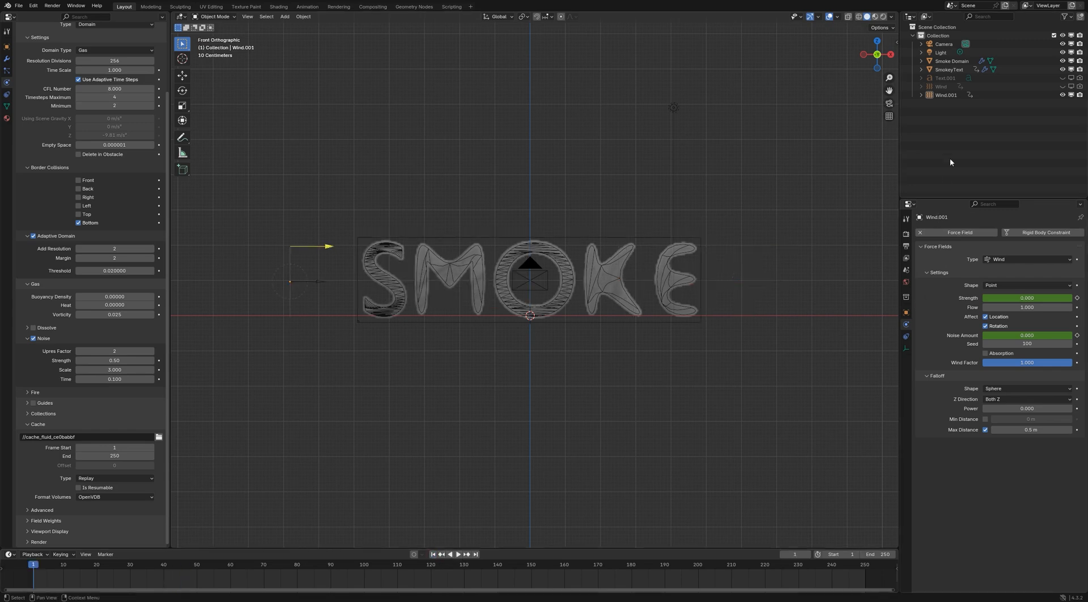
pyautogui.click(1063, 94)
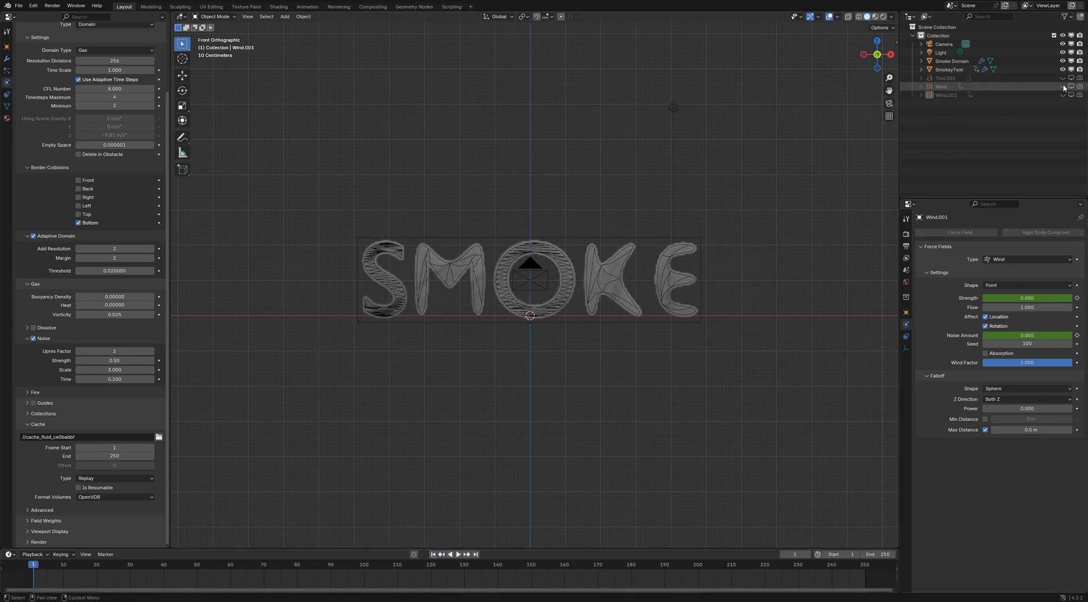
pyautogui.click(1063, 86)
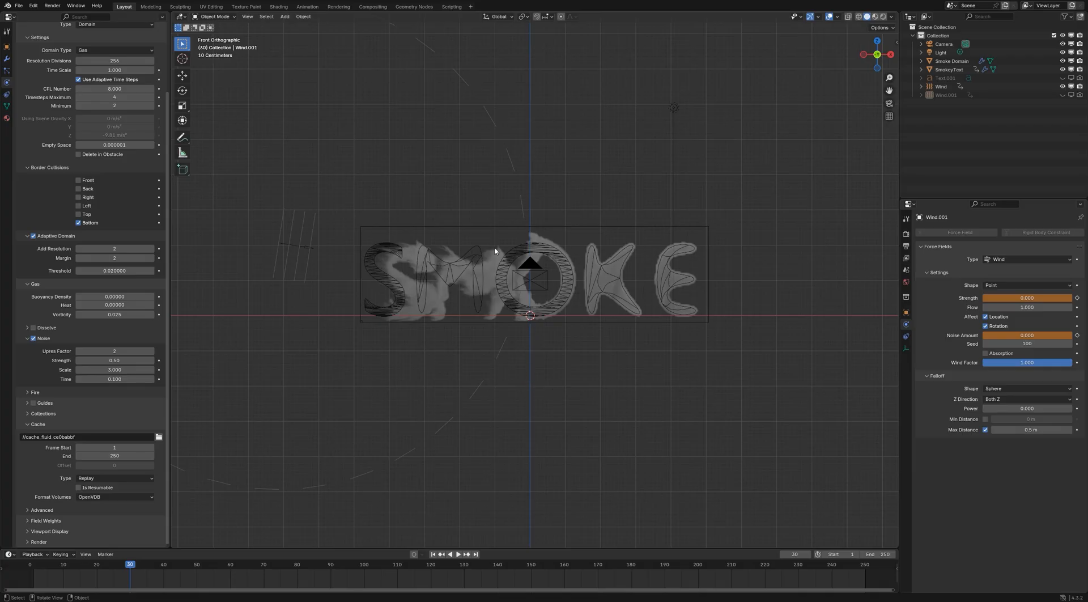
pyautogui.press('KP_0')
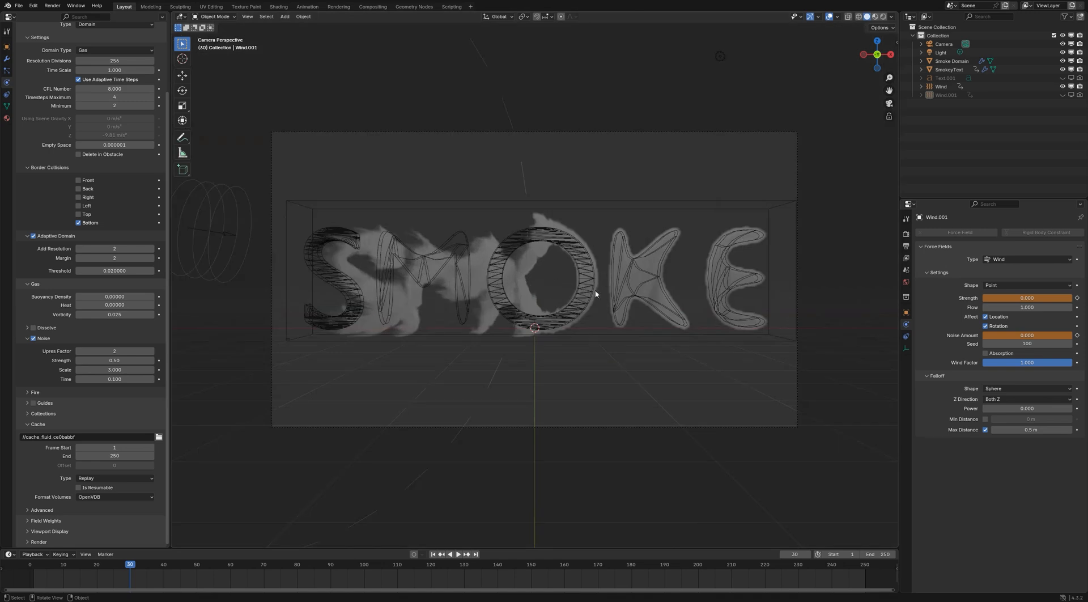
# Switch to the Shading workspace and set the render engine to Cycles with GPU Compute as the device
pyautogui.click(278, 6)
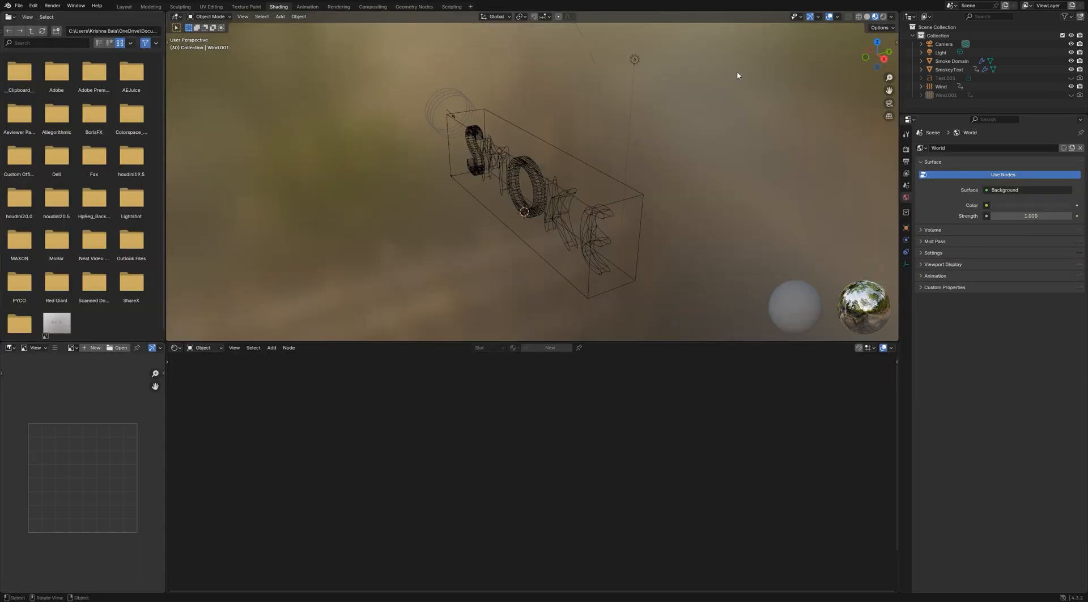
pyautogui.click(906, 149)
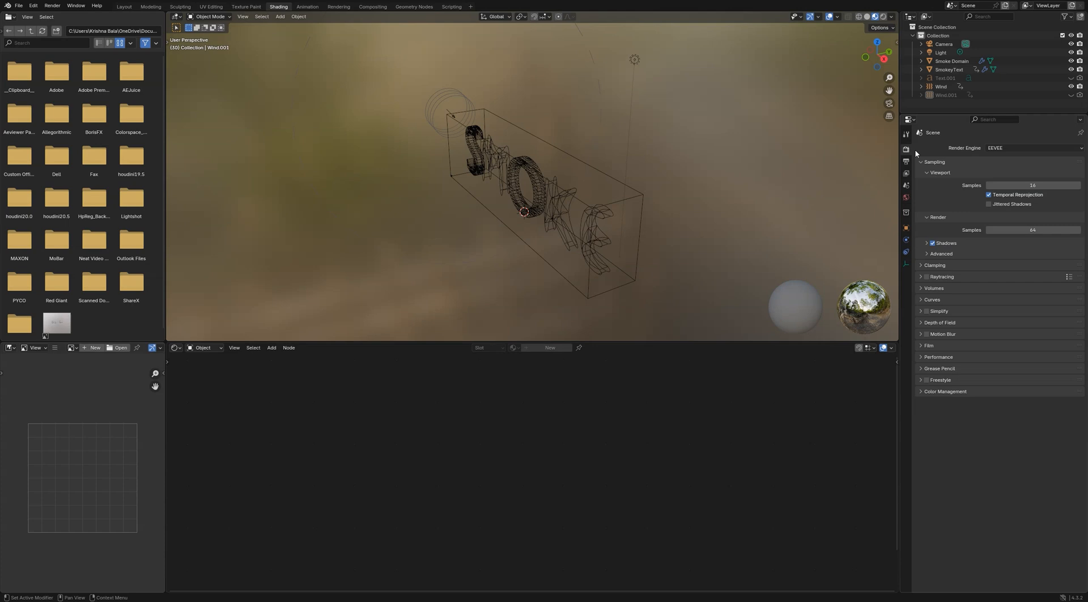
pyautogui.click(997, 148)
pyautogui.click(1004, 178)
pyautogui.click(1011, 168)
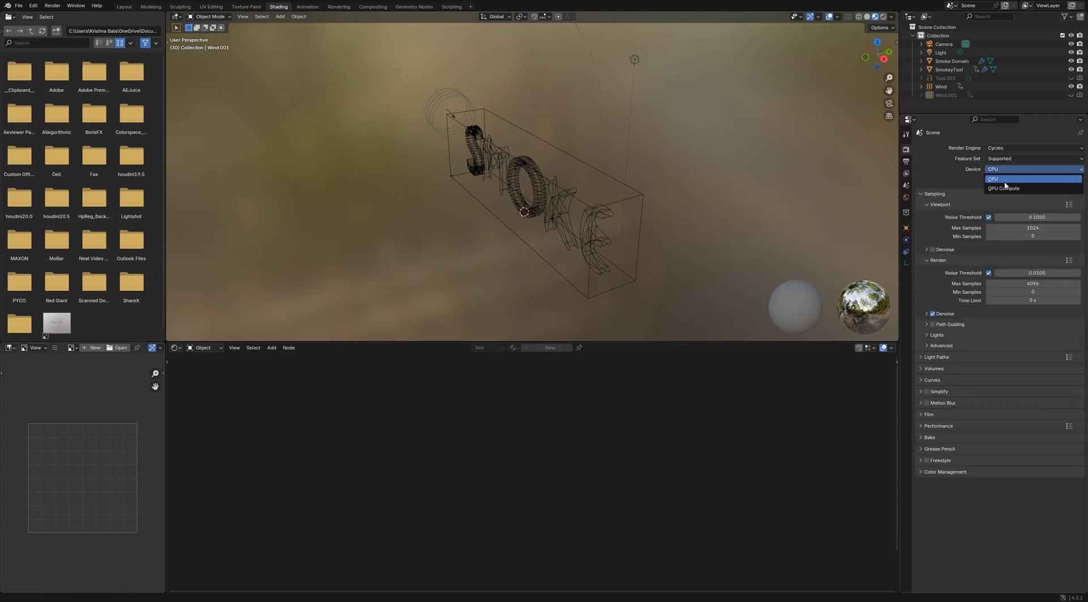
pyautogui.click(1006, 188)
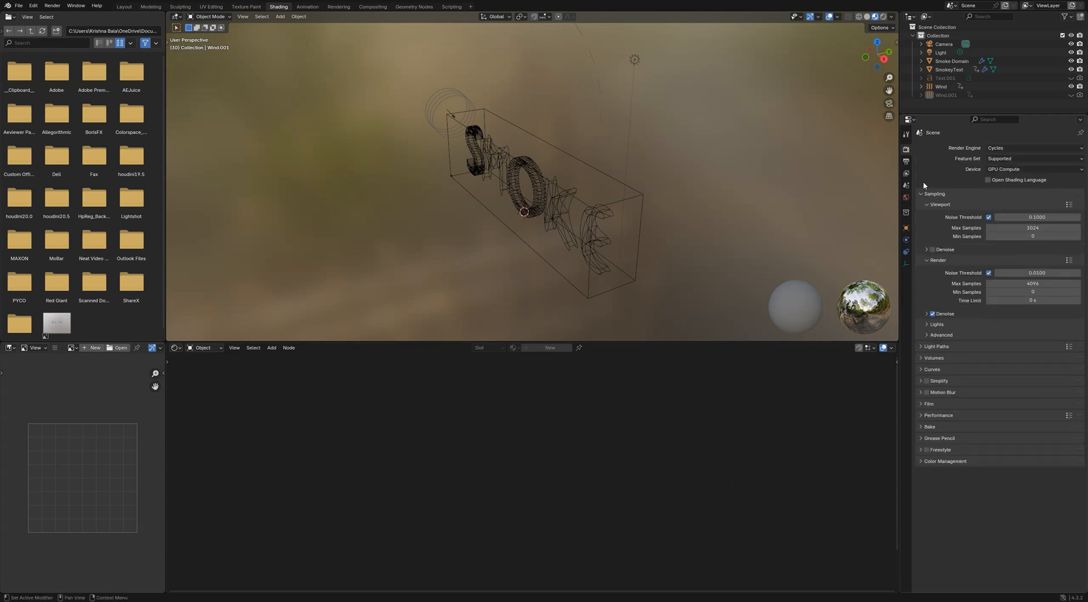
# Show the camera view with rendered viewport shading
pyautogui.press('KP_0')
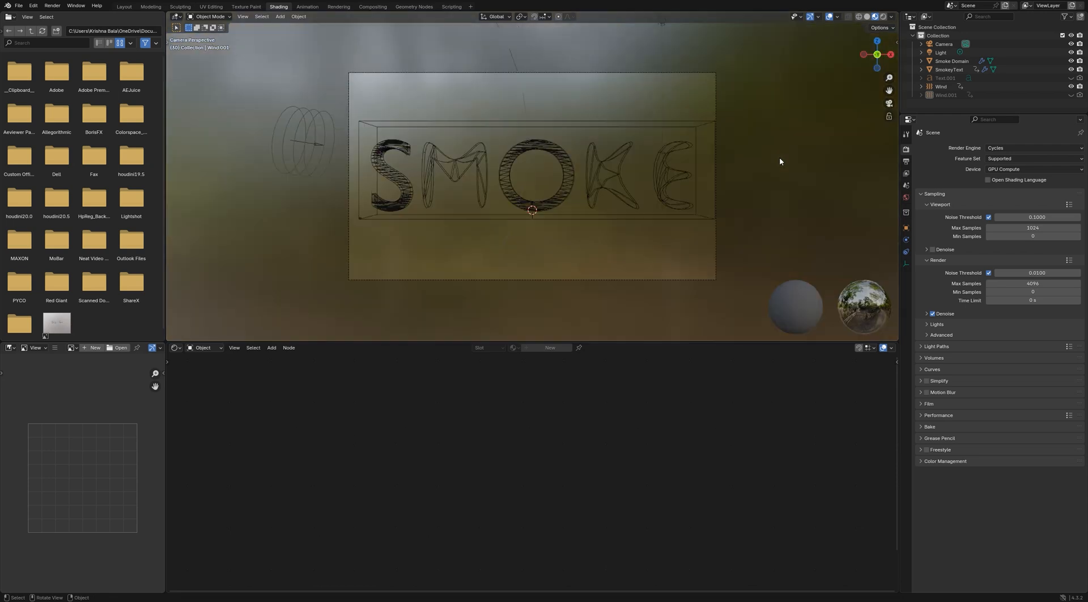
pyautogui.scroll(1, 587, 132)
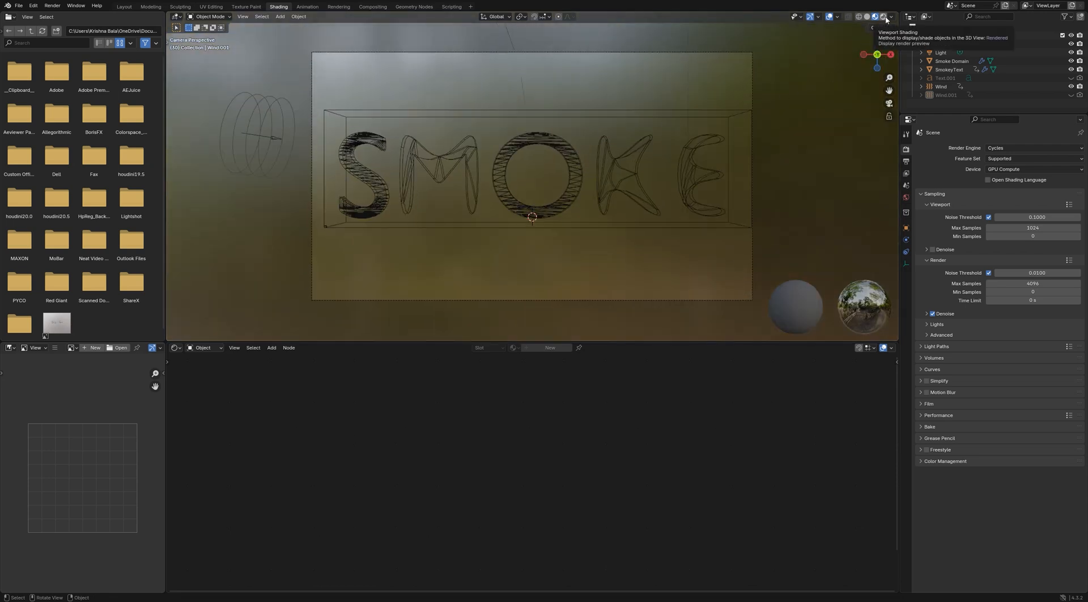
pyautogui.click(885, 17)
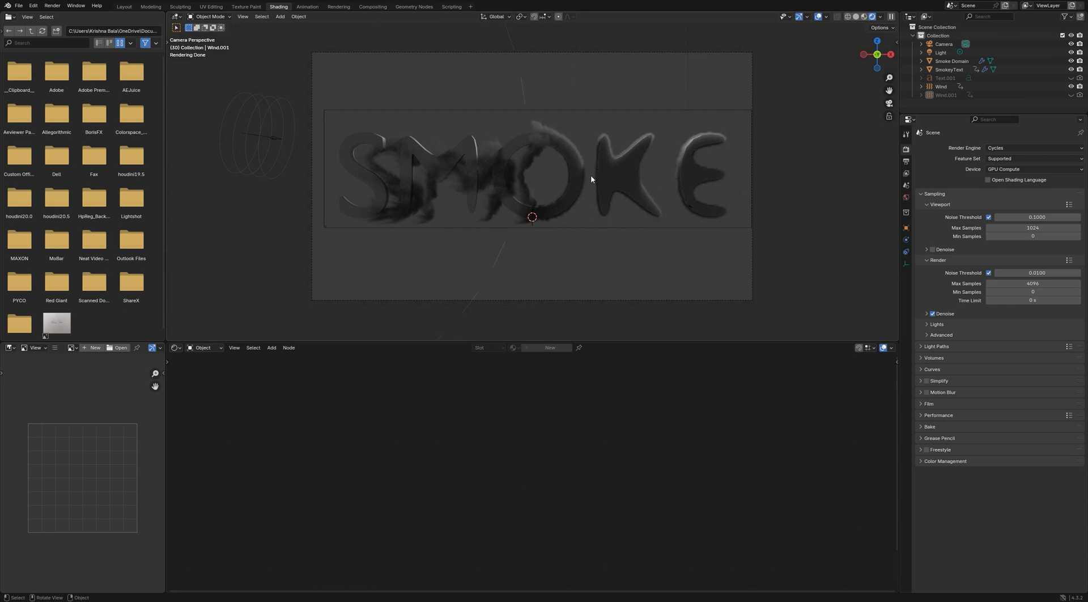
# Turn the file browser area into an Asset Browser
pyautogui.click(10, 17)
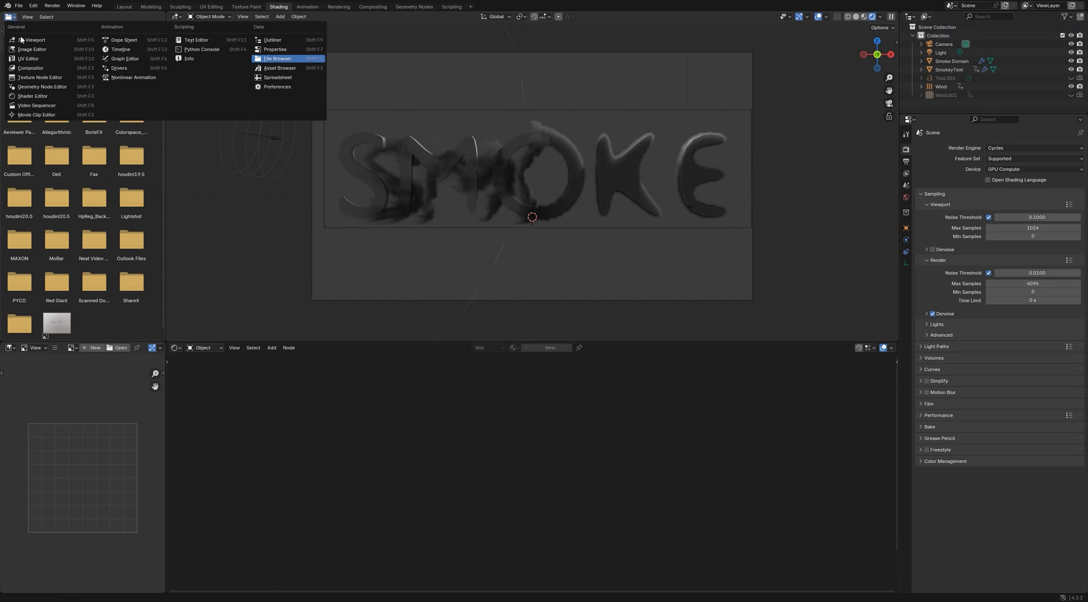
pyautogui.click(272, 68)
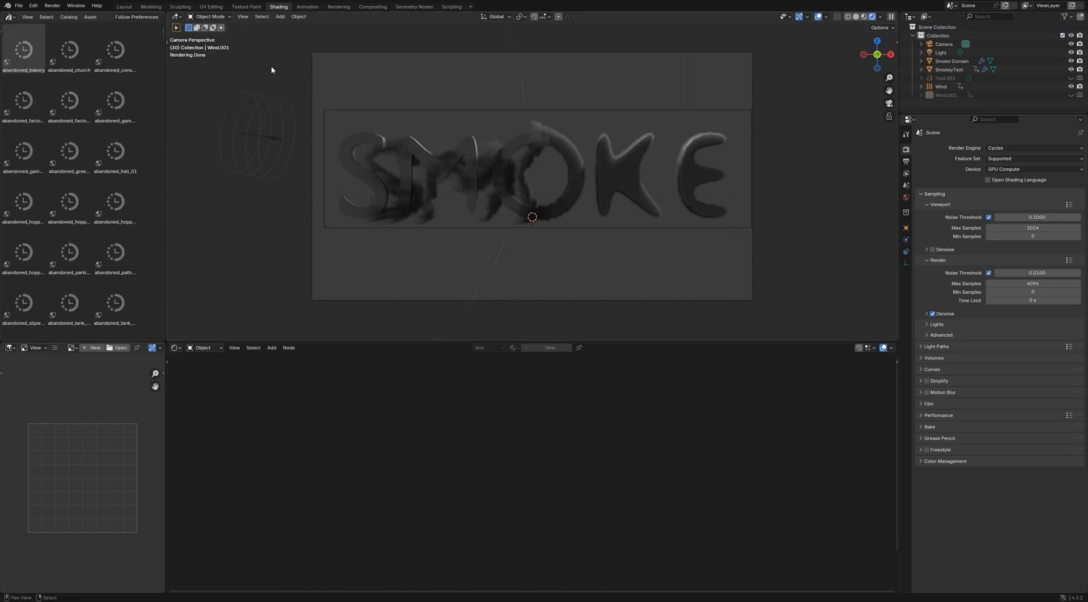
pyautogui.hscroll(5, 142, 18)
# Search the assets for "studio" and apply the studio_small_07 environment to the scene
pyautogui.click(130, 17)
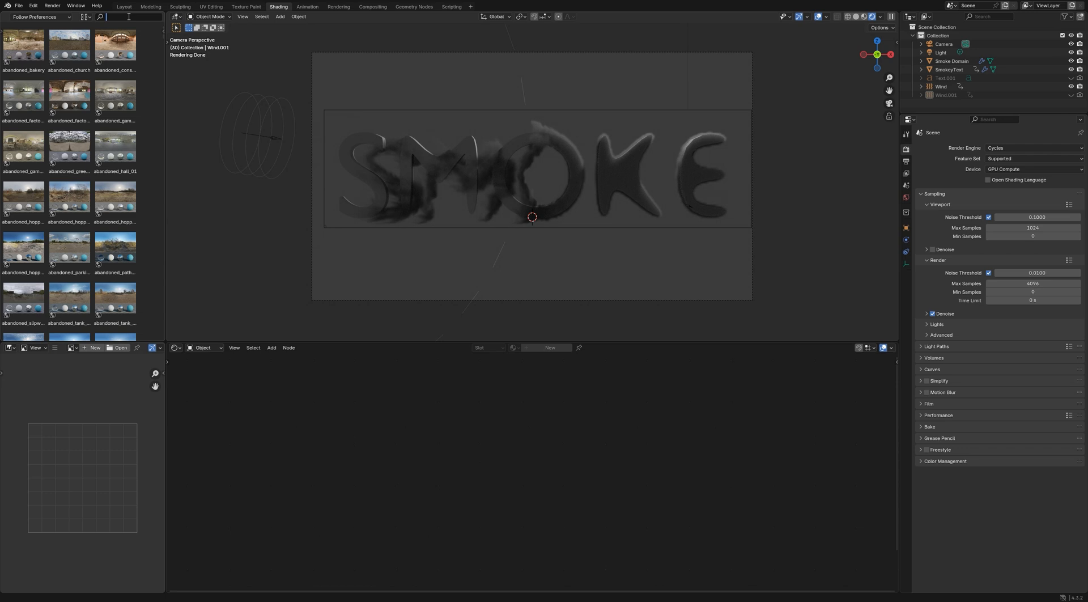
pyautogui.write('studio')
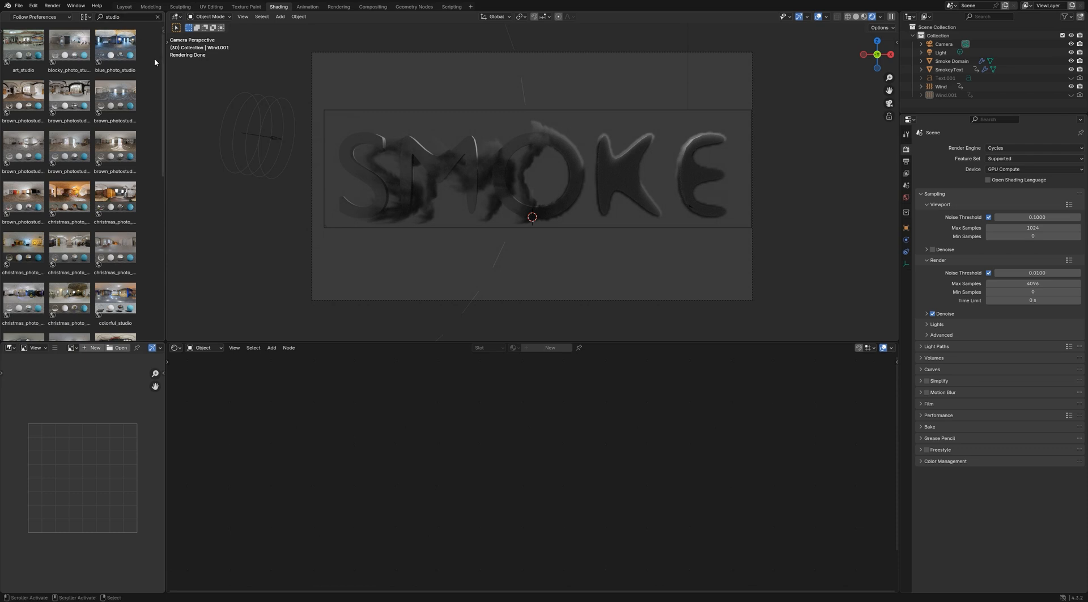
pyautogui.moveTo(162, 63); pyautogui.dragTo(158, 217)
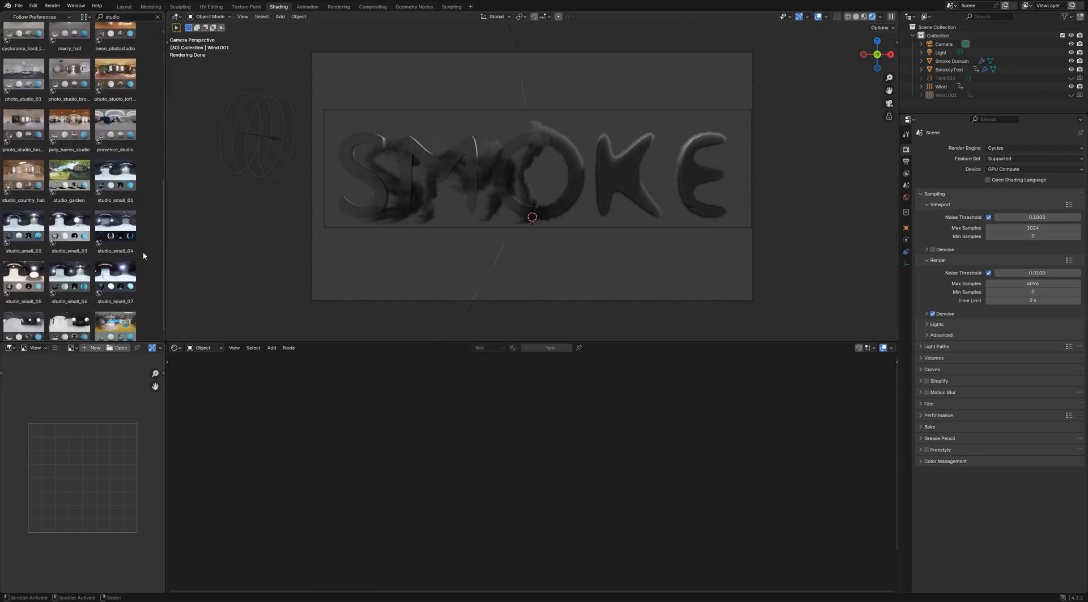
pyautogui.moveTo(118, 279); pyautogui.dragTo(584, 192)
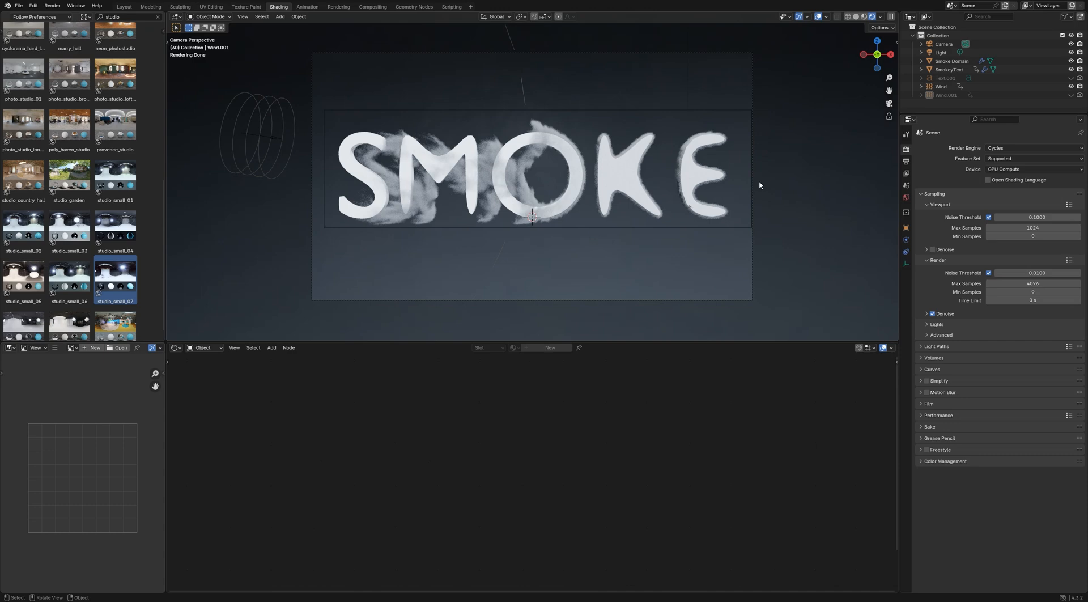
# Show the viewport-disable column in the outliner and hide the SmokeyText object so only the smoke is displayed
pyautogui.click(1065, 16)
pyautogui.click(1027, 48)
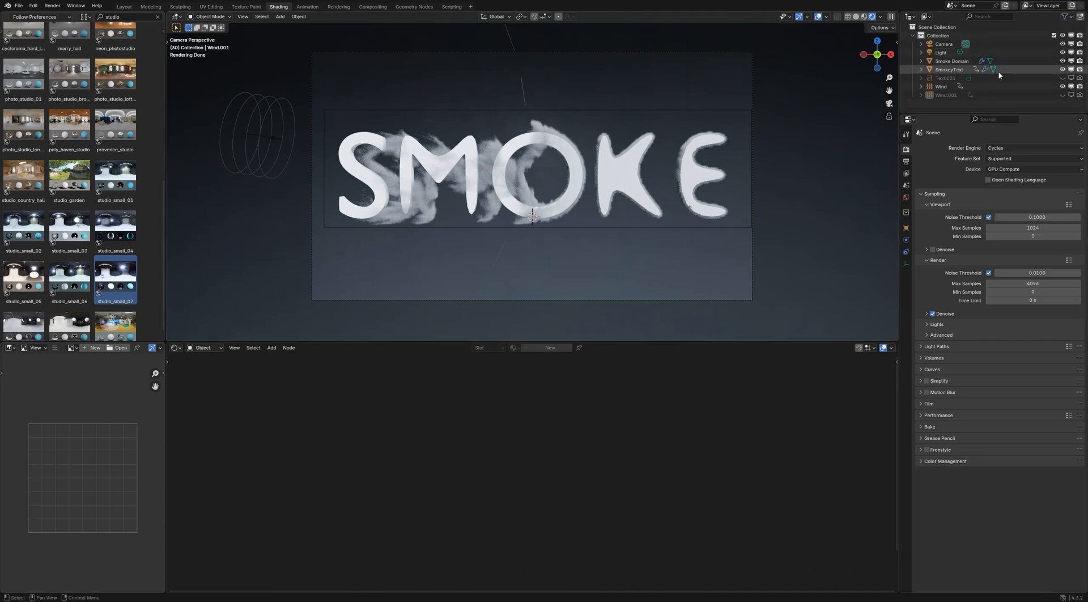
pyautogui.click(1063, 69)
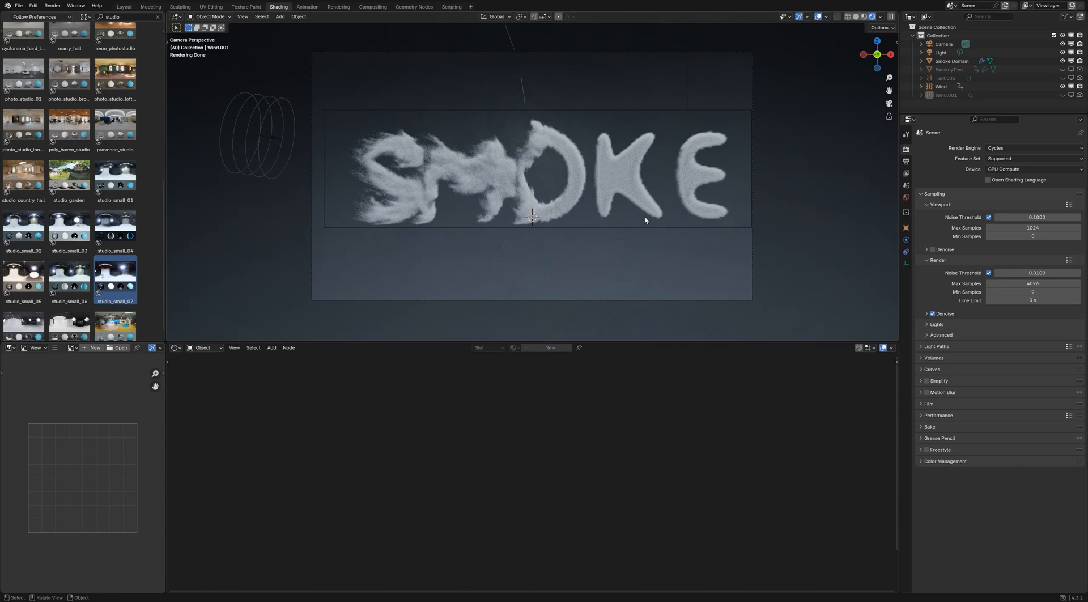
# Select the light and change its type to Area
pyautogui.click(942, 53)
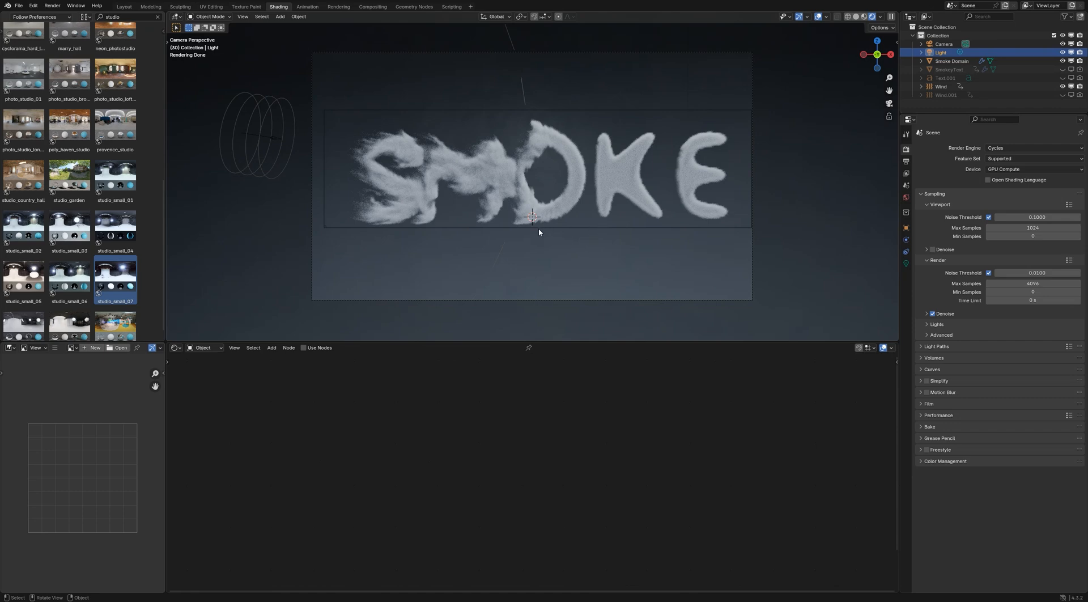
pyautogui.scroll(-1, 641, 226)
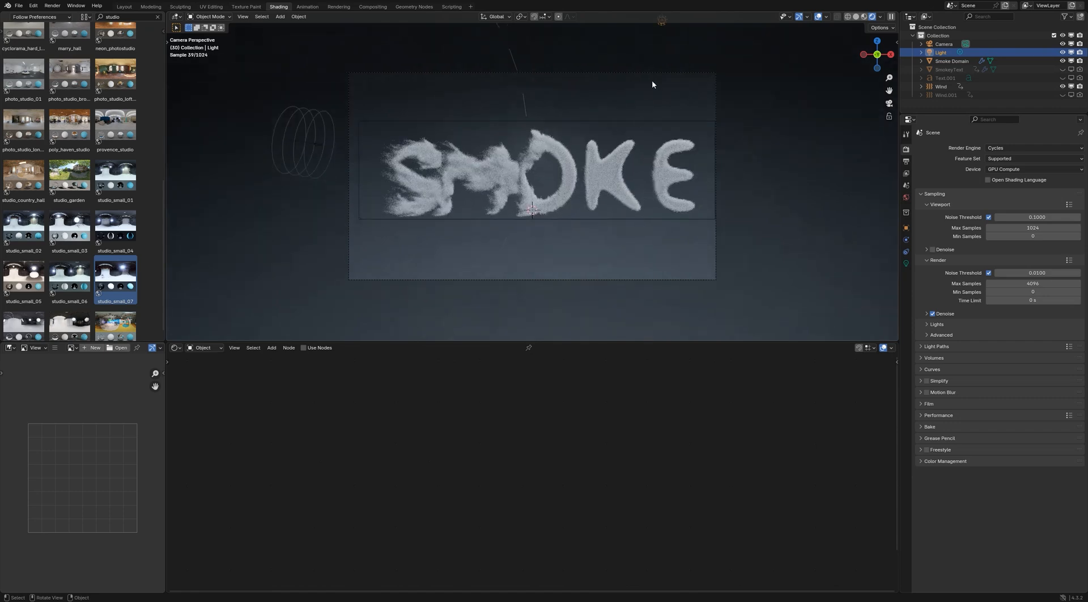
pyautogui.click(905, 263)
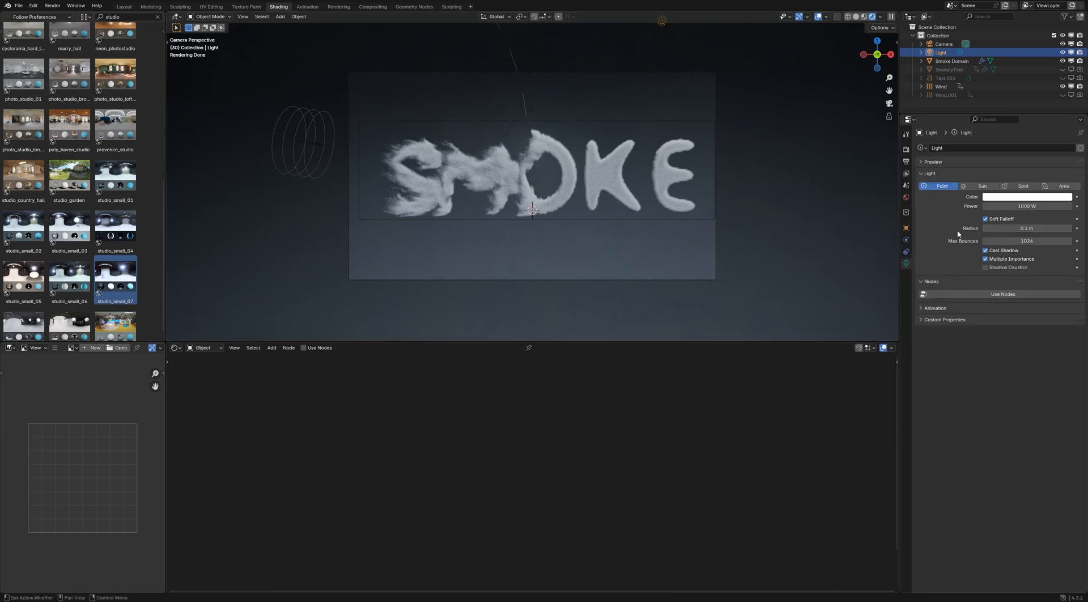
pyautogui.click(1026, 187)
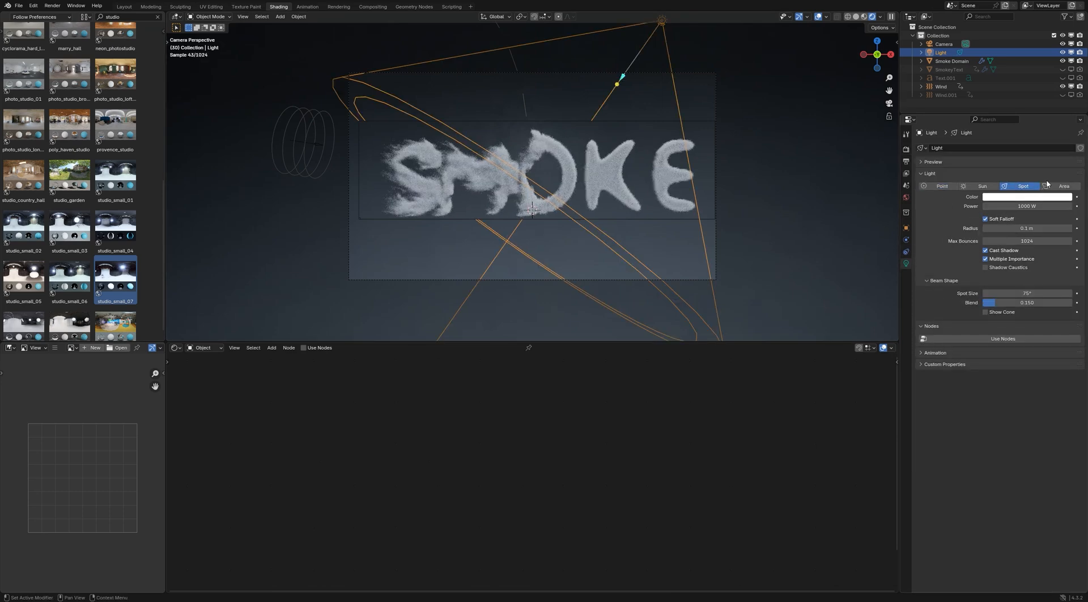
pyautogui.click(1047, 185)
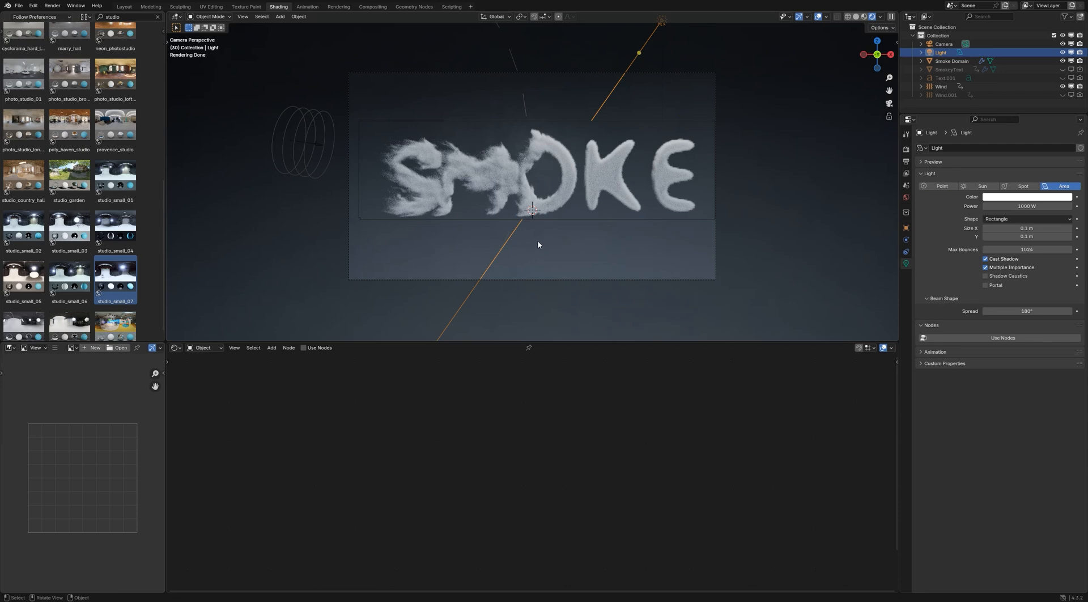
# Move the area light down beside the letter S and rotate it about -124° to aim at the text
pyautogui.press('g')
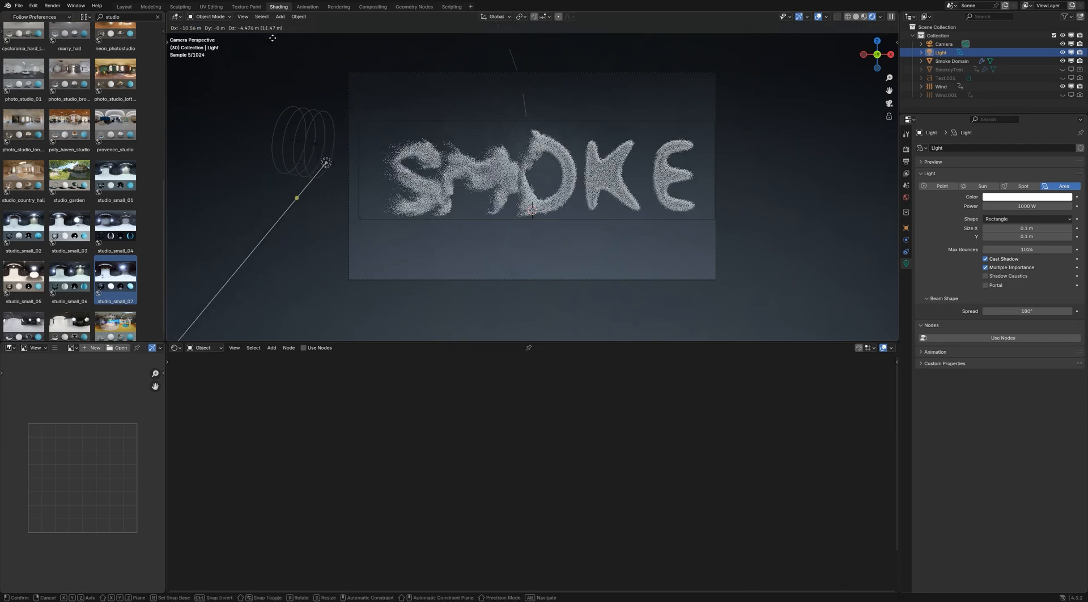
pyautogui.click(274, 41)
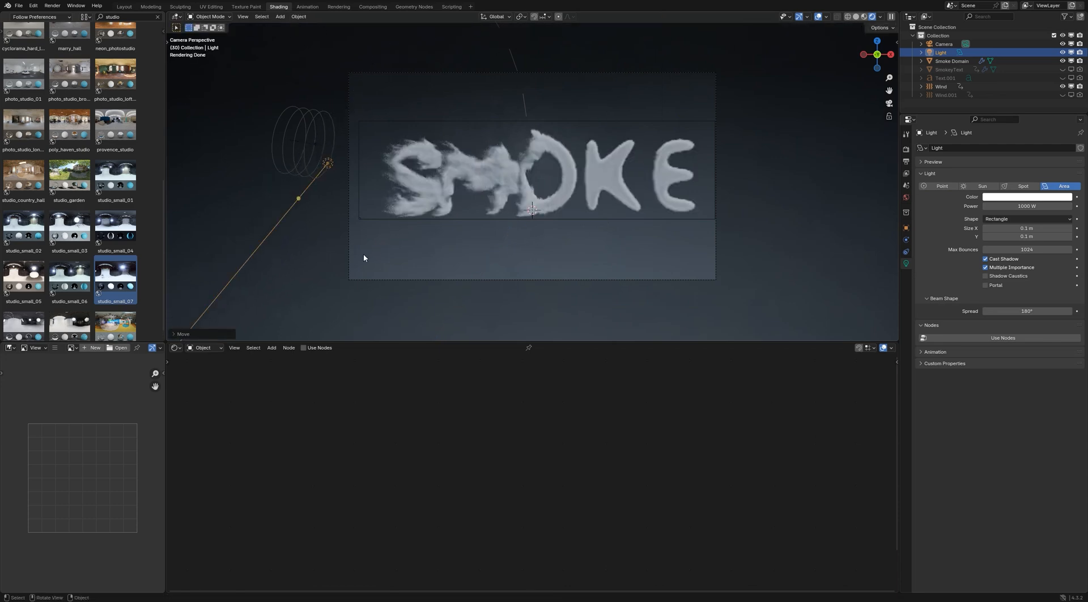
pyautogui.press('r')
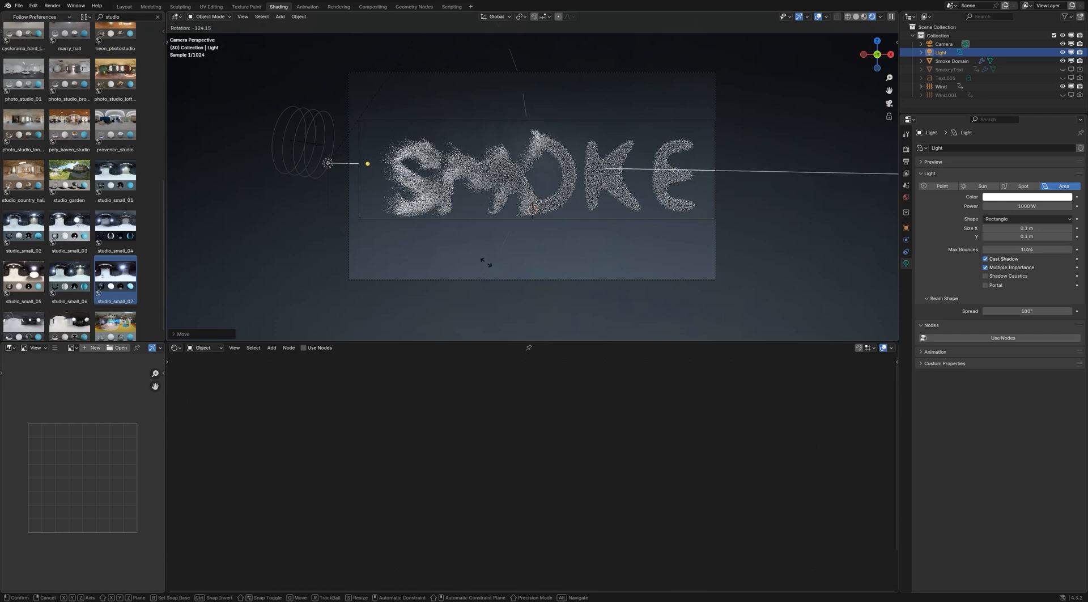
pyautogui.click(486, 262)
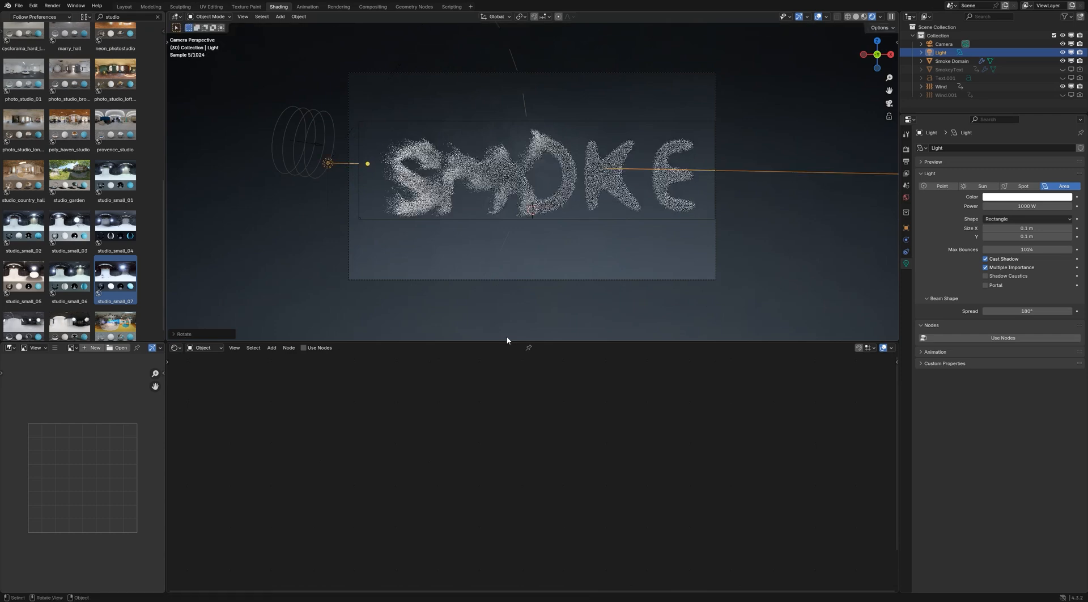
# Lower the area light slightly and rotate it in the front view so it points horizontally through the letters
pyautogui.press('g')
pyautogui.click(444, 238)
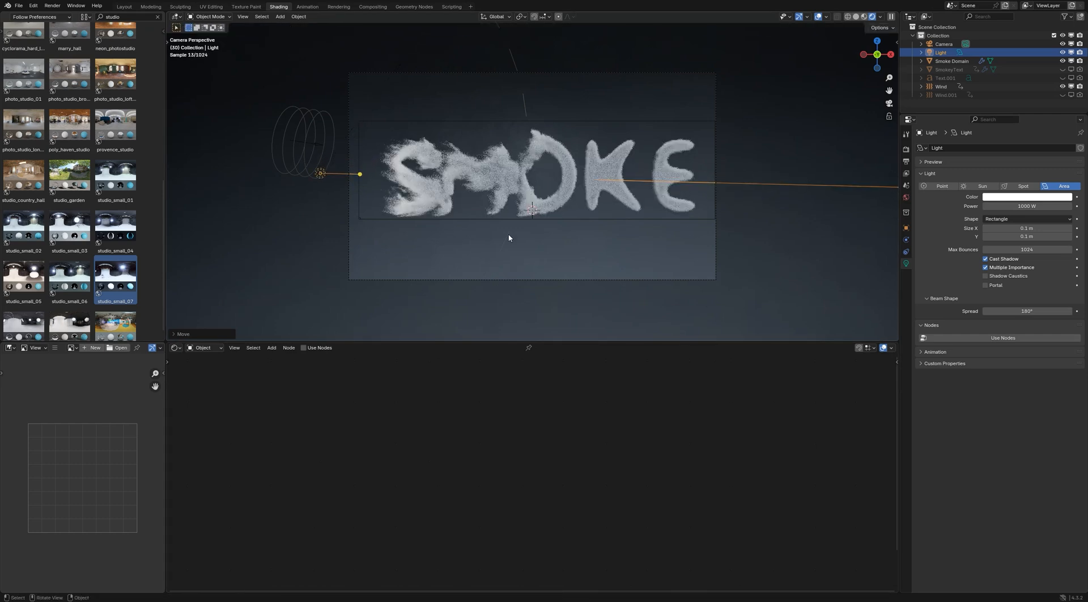
pyautogui.press('KP_1')
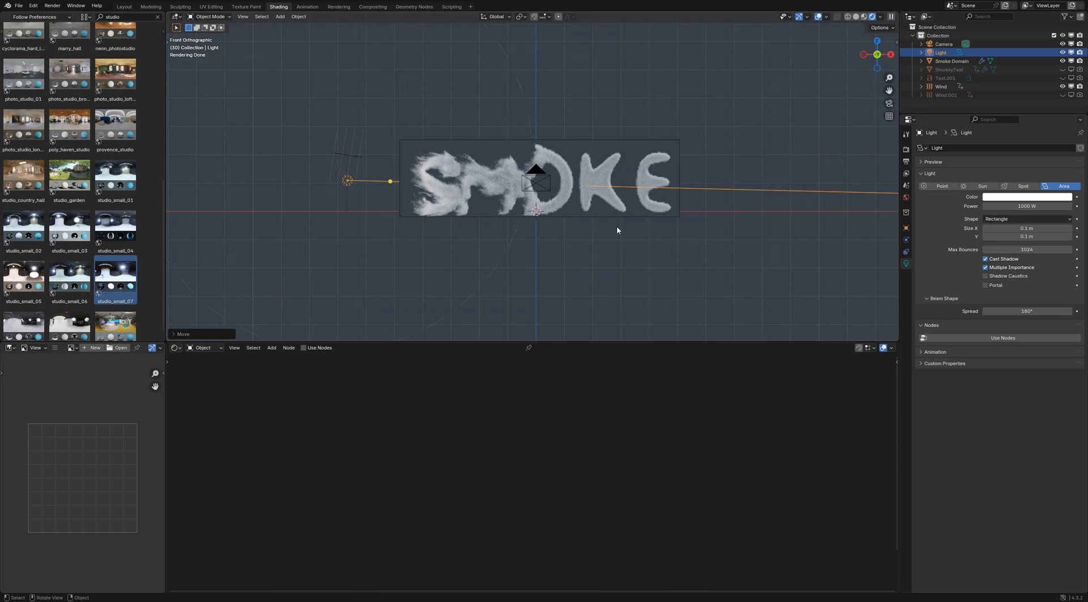
pyautogui.press('r')
pyautogui.click(654, 247)
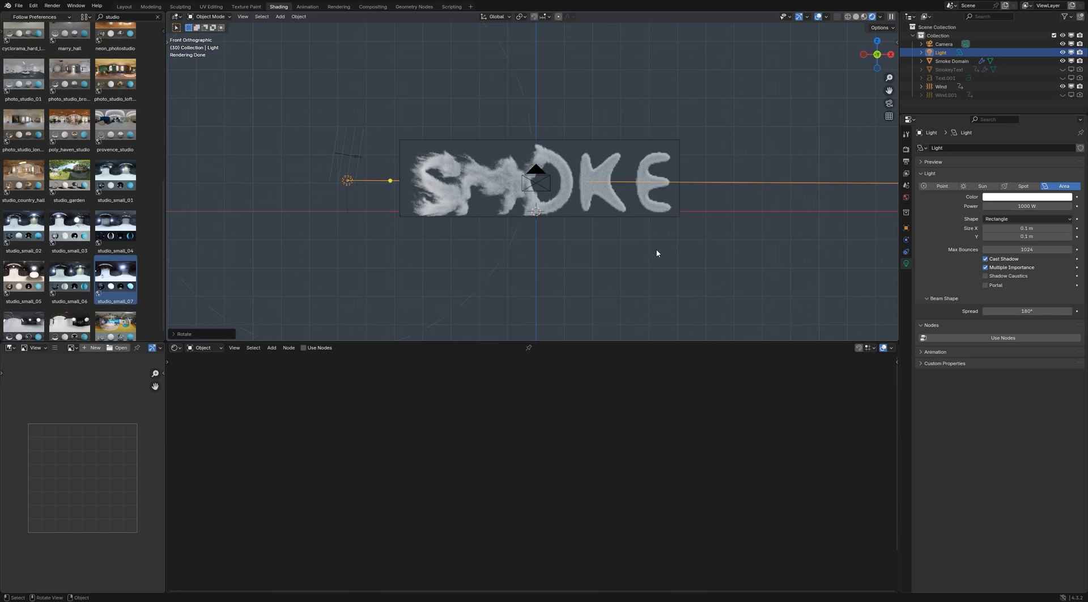
# In the top view, move the area light along Y onto the text's centerline and rotate it about -13° to point straight along the letters
pyautogui.press('KP_7')
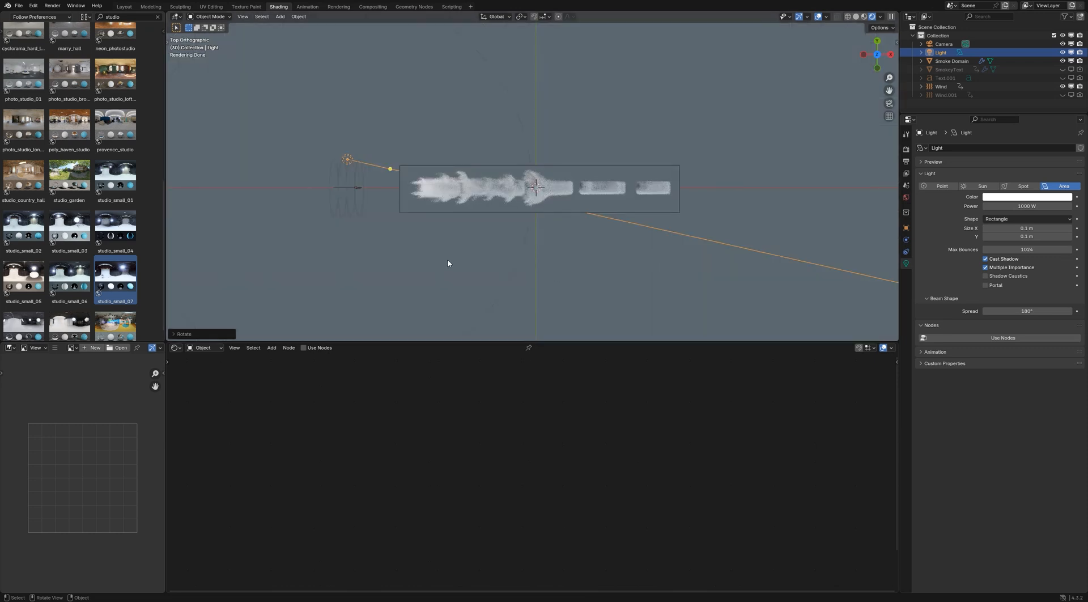
pyautogui.press('g')
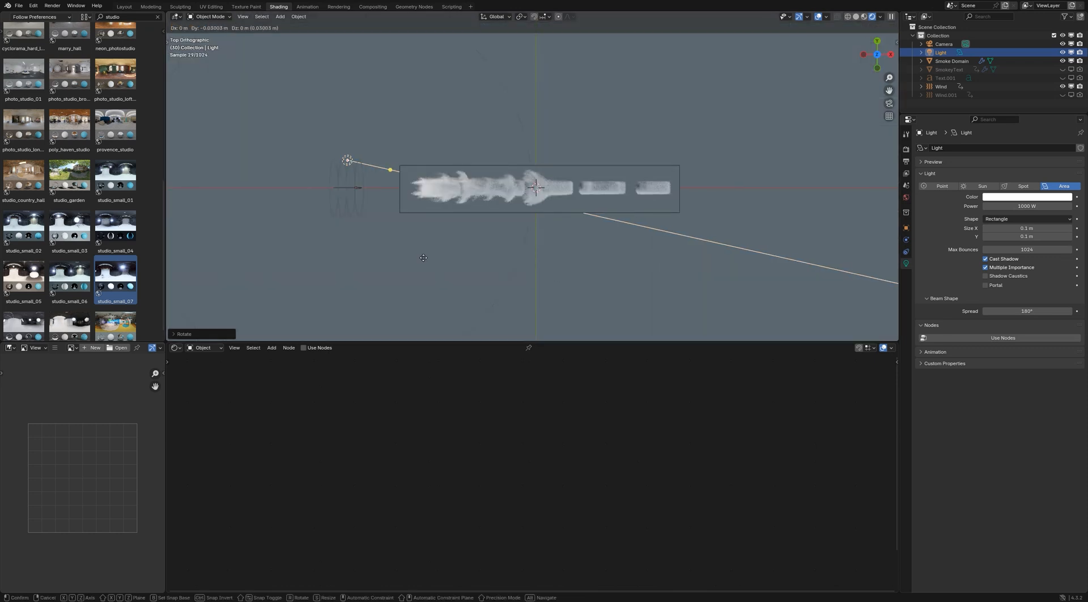
pyautogui.press('y')
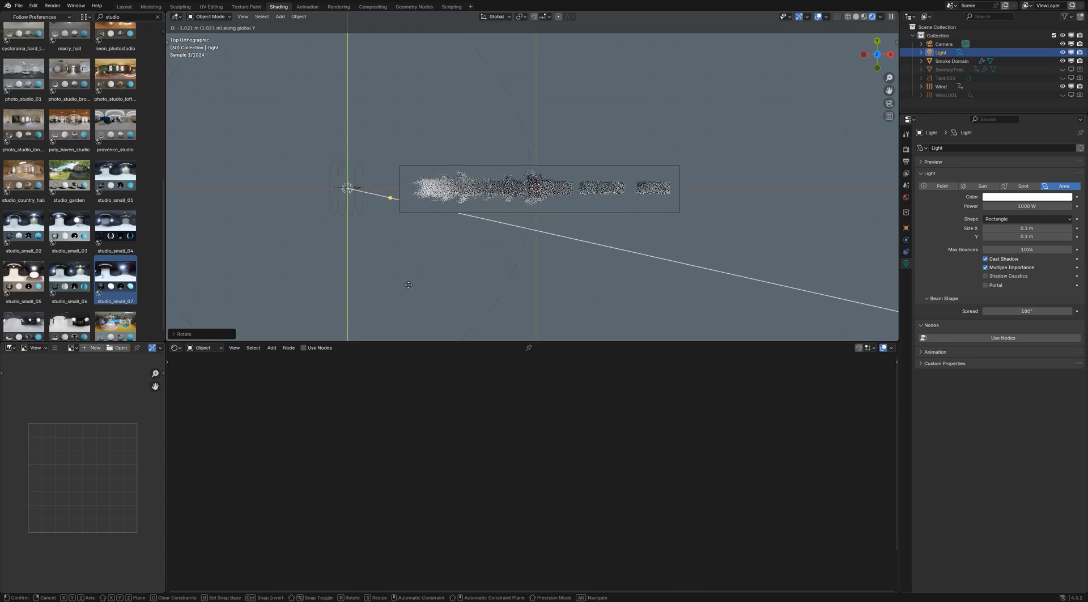
pyautogui.click(546, 289)
pyautogui.press('r')
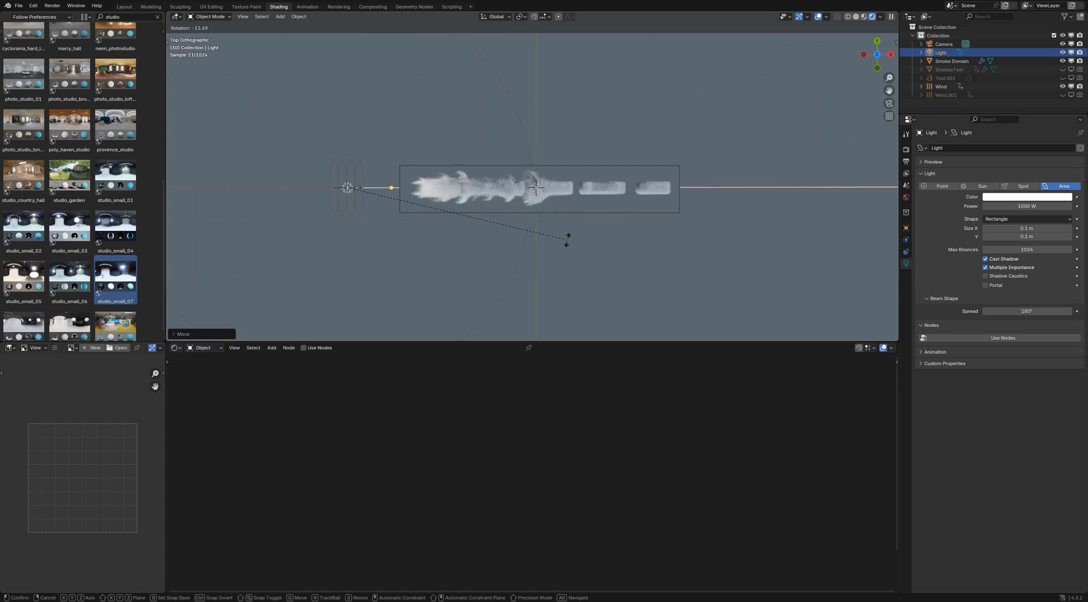
pyautogui.click(567, 241)
# Look through the camera and set the area light's power to 100000 W
pyautogui.press('KP_0')
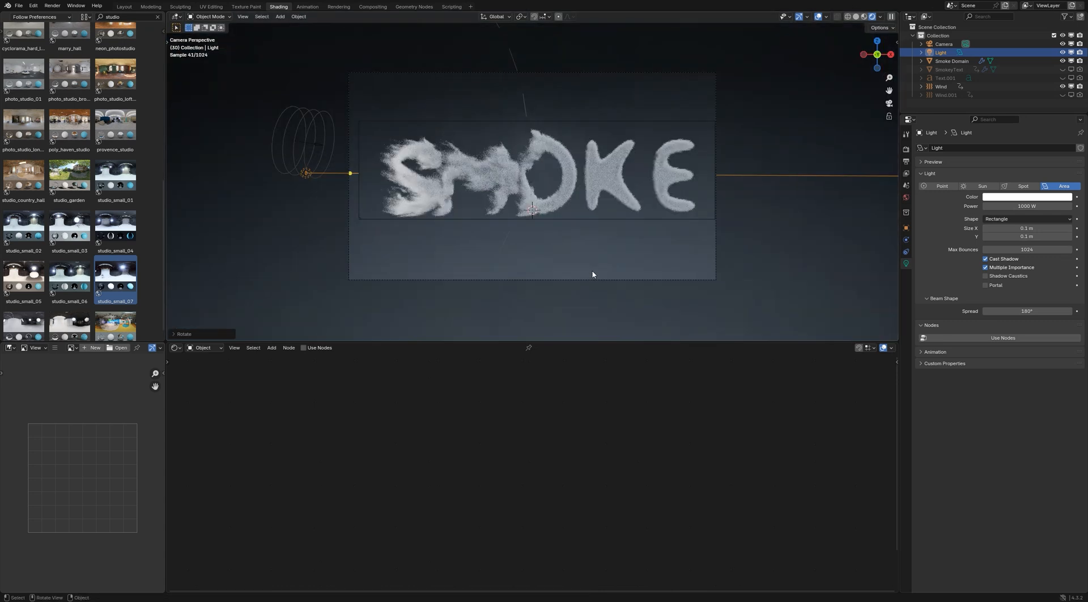
pyautogui.click(1014, 206)
pyautogui.write('00')
pyautogui.press('Return')
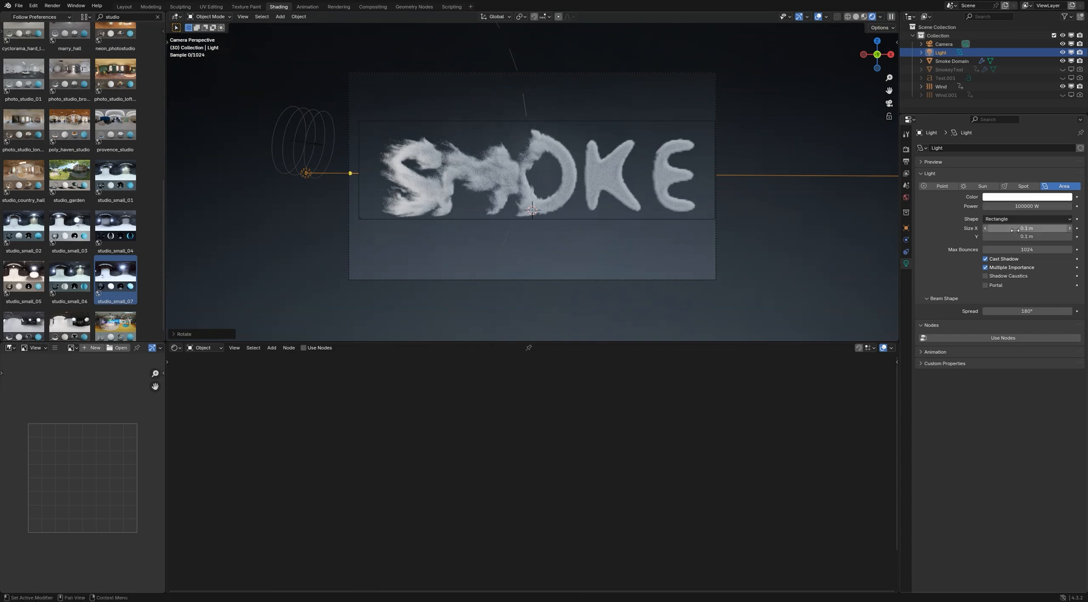
# Set the area light's power to 50000 W
pyautogui.click(995, 206)
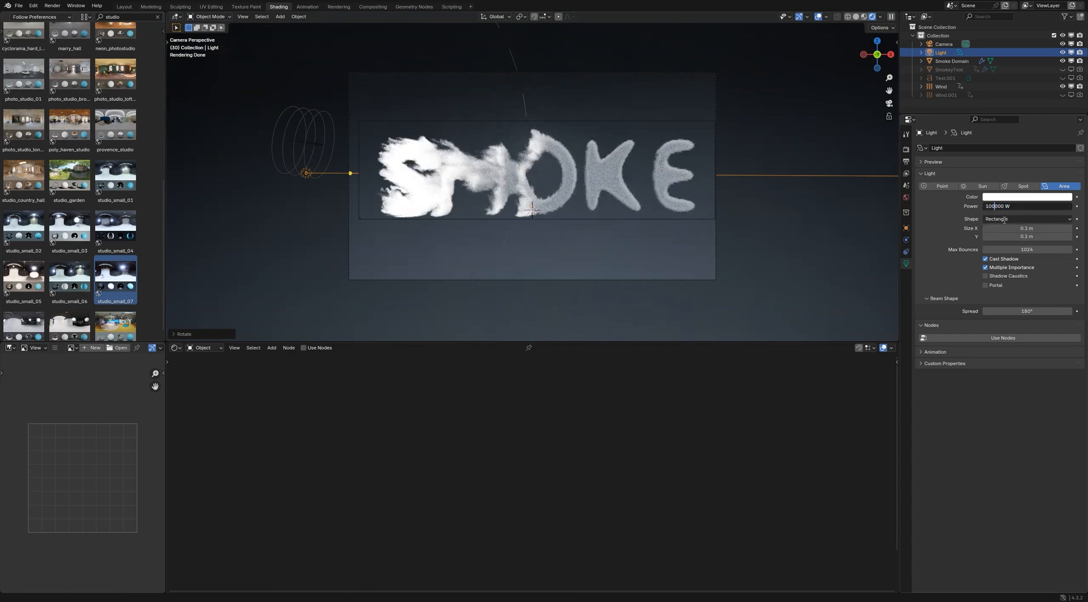
pyautogui.press('BackSpace')
pyautogui.press('Delete')
pyautogui.write('5')
pyautogui.press('Return')
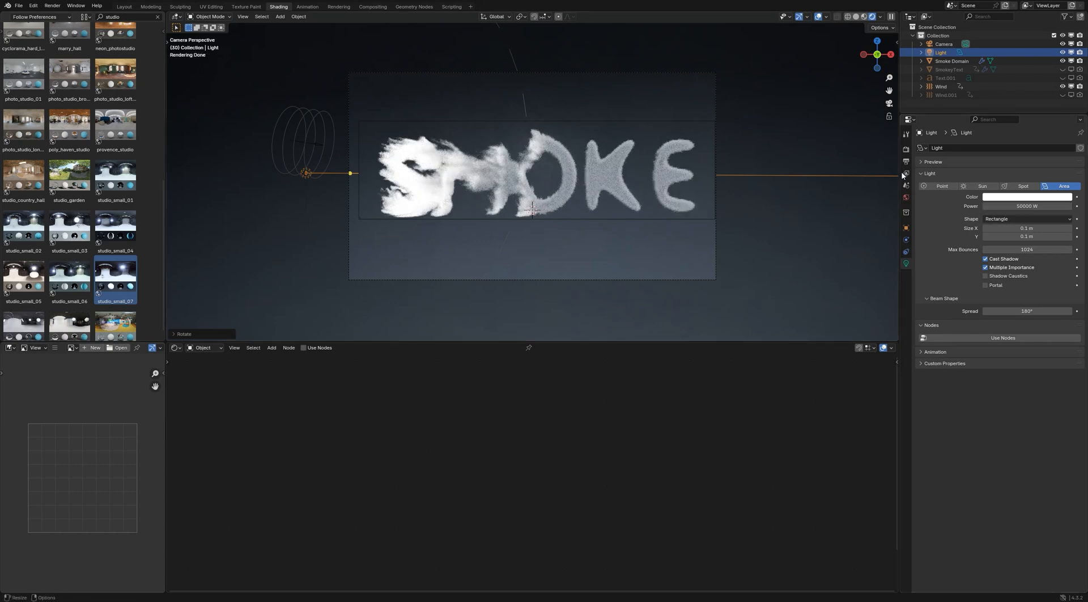
# Switch the shader editor to the World nodes and set the studio_small_07 environment's strength to -2
pyautogui.click(217, 348)
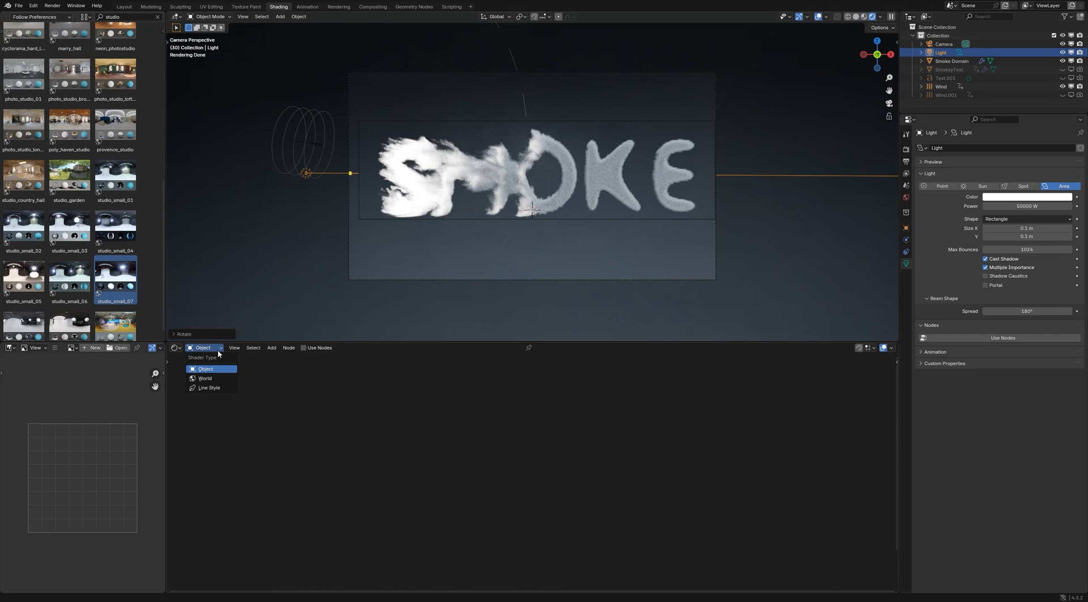
pyautogui.click(205, 378)
pyautogui.click(499, 398)
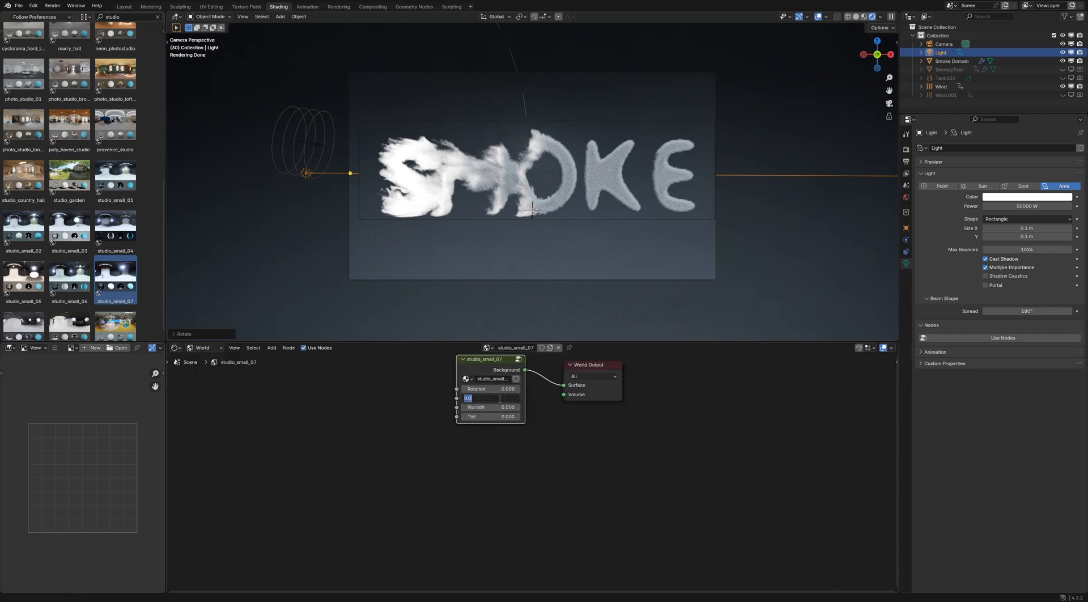
pyautogui.write('-2')
pyautogui.press('Return')
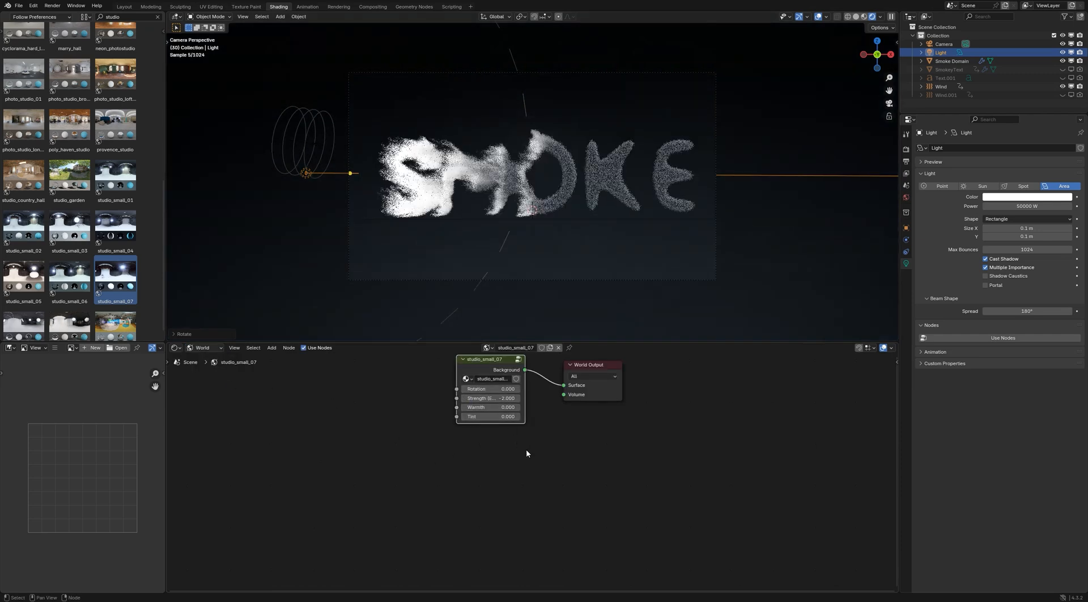
# Set the studio_small_07 environment's strength to -1.5
pyautogui.scroll(3, 535, 179)
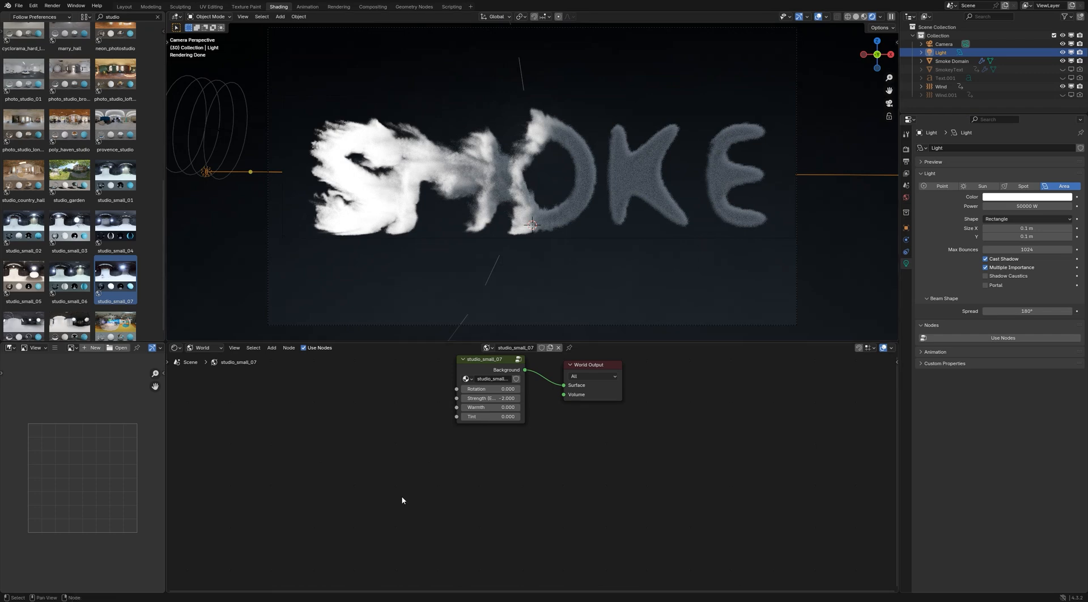
pyautogui.doubleClick(503, 398)
pyautogui.press('BackSpace')
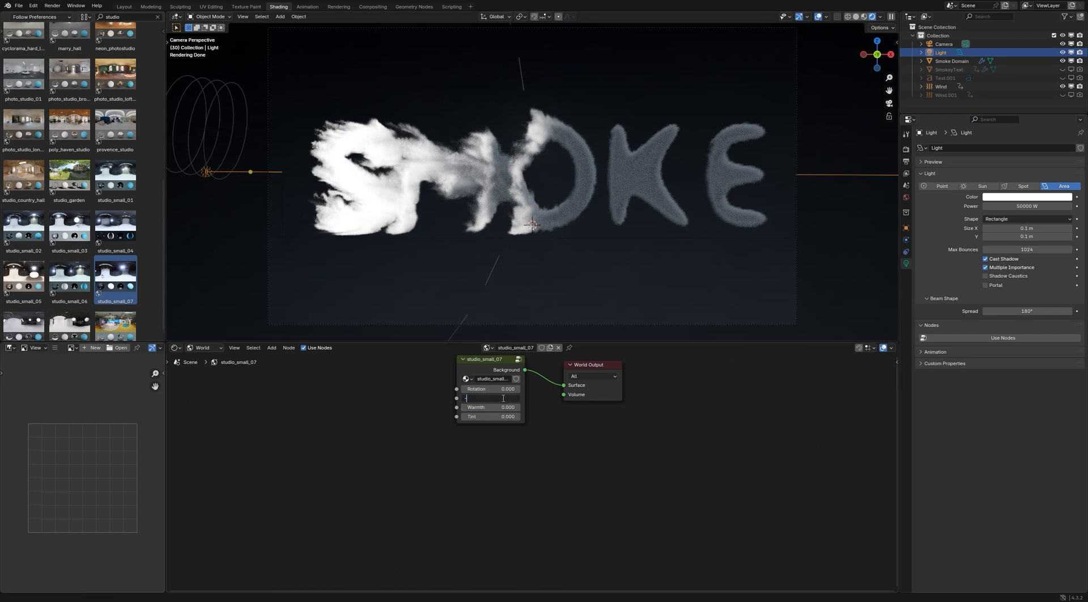
pyautogui.write('-1.5')
pyautogui.press('Return')
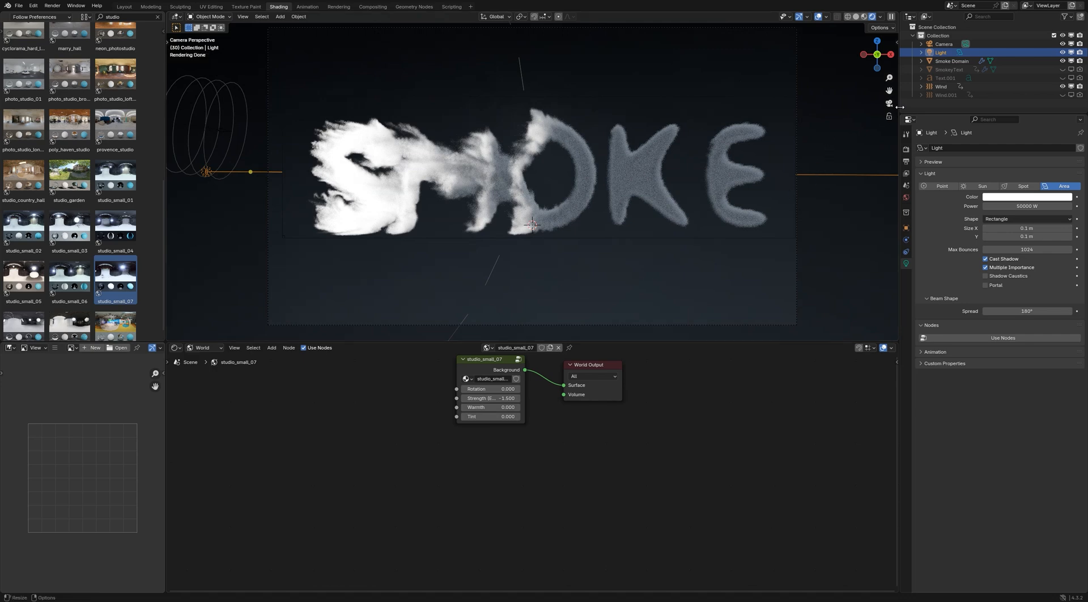
# In the render settings, set the color management look to Base Contrast and the light paths' maximum volume bounces to 1
pyautogui.click(905, 149)
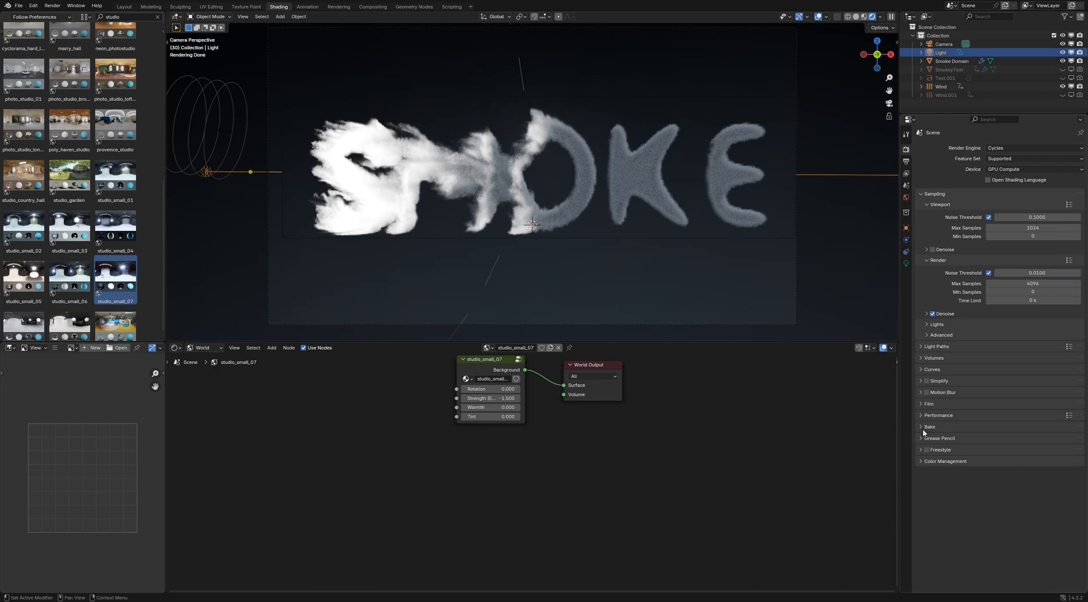
pyautogui.click(922, 459)
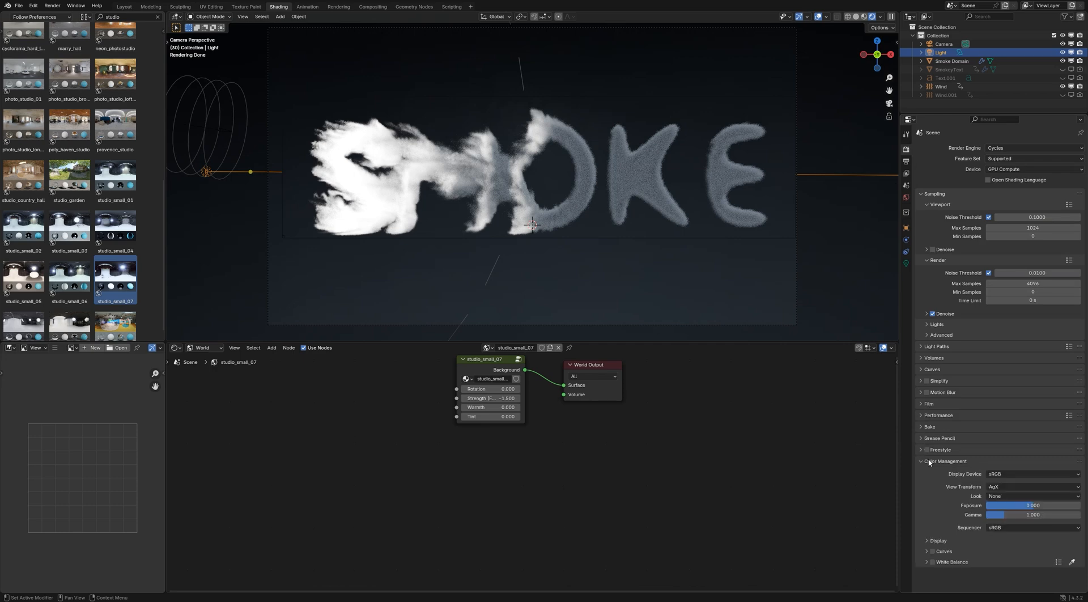
pyautogui.click(1000, 496)
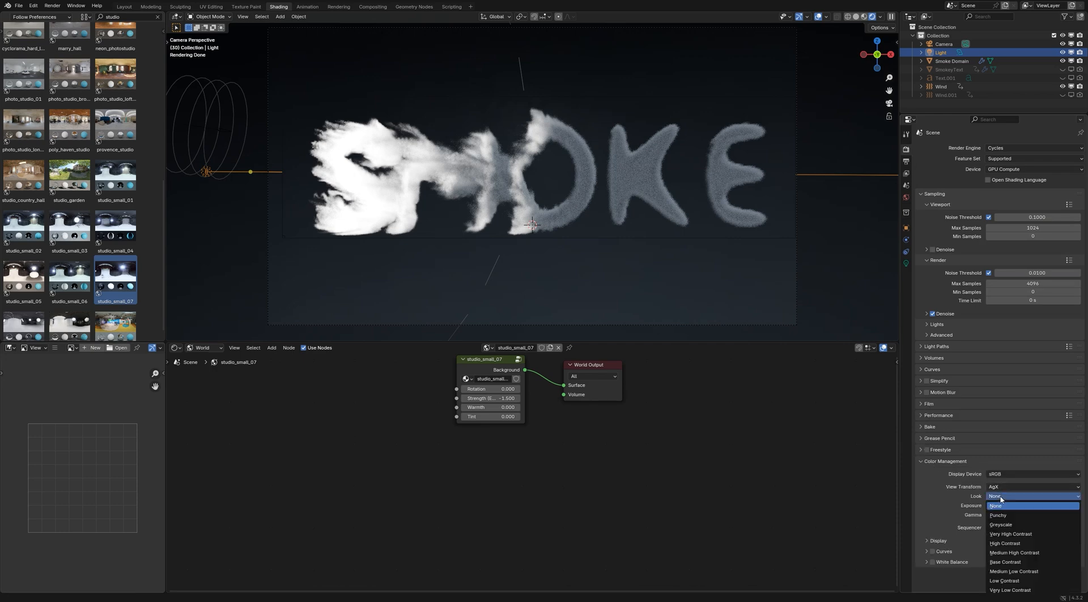
pyautogui.click(1012, 561)
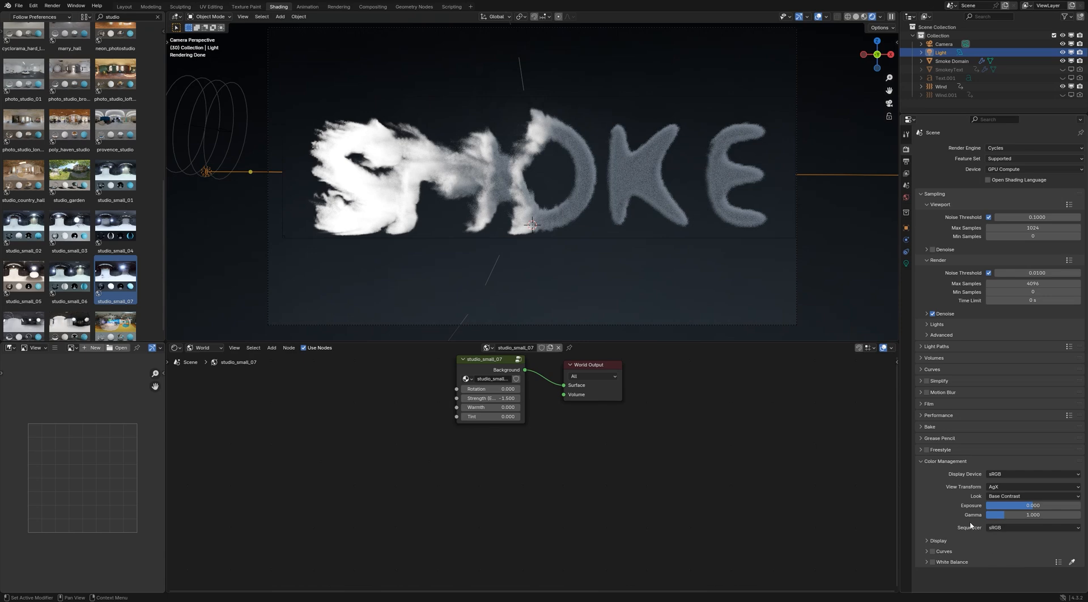
pyautogui.click(922, 348)
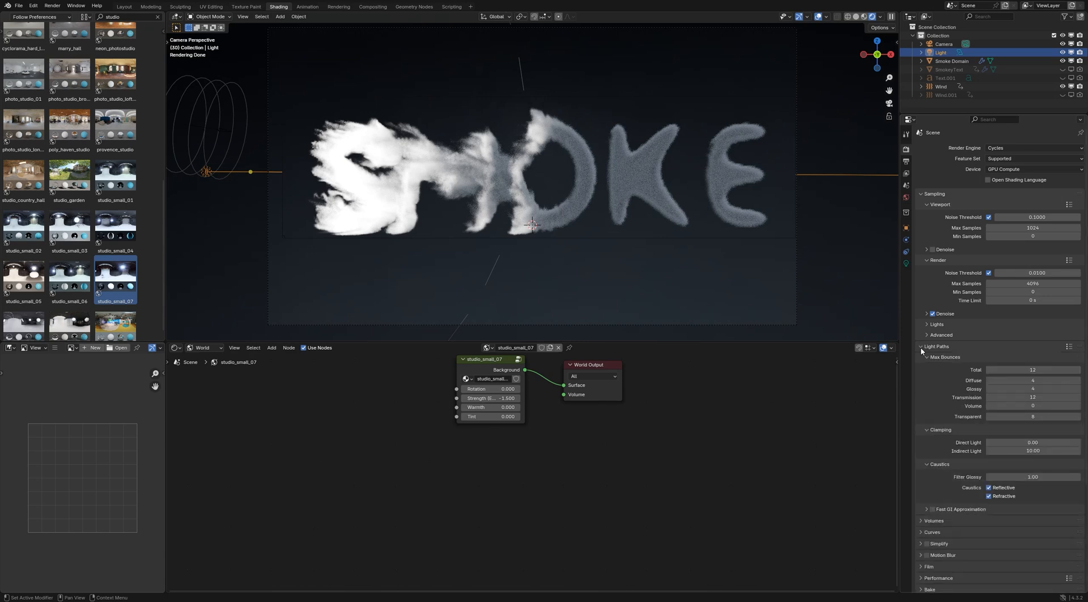
pyautogui.click(1079, 406)
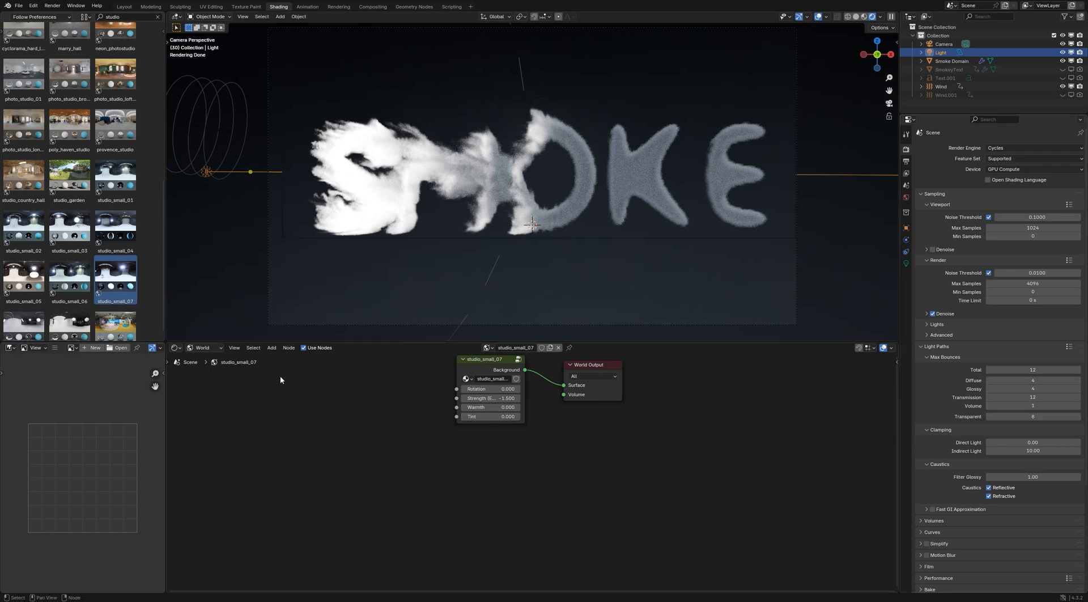
# Switch the shader editor back to Object and display the Smoke Domain's material nodes
pyautogui.click(199, 348)
pyautogui.click(205, 369)
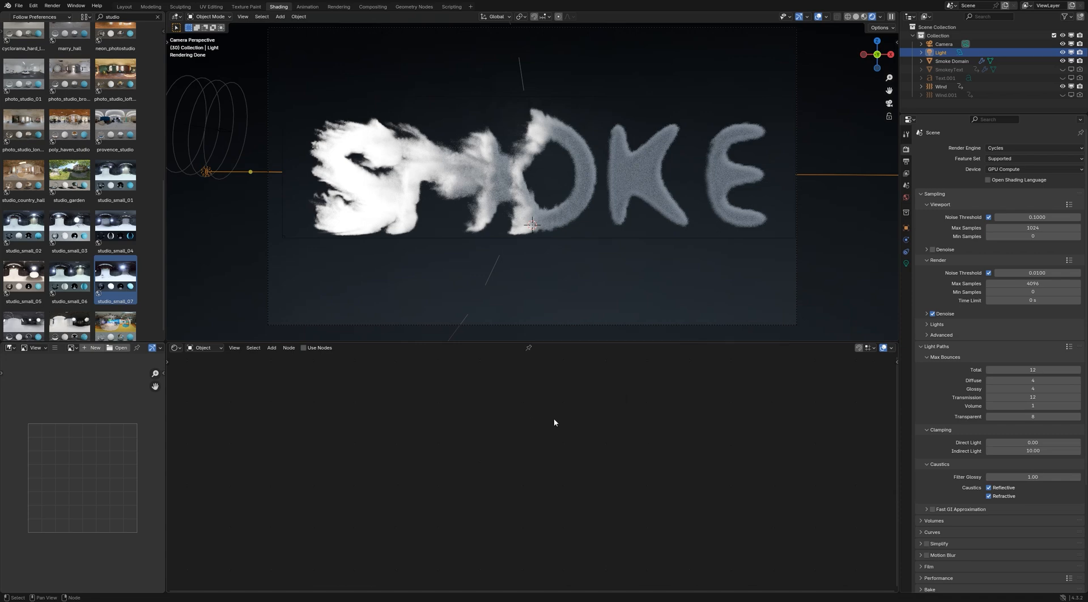
pyautogui.click(940, 61)
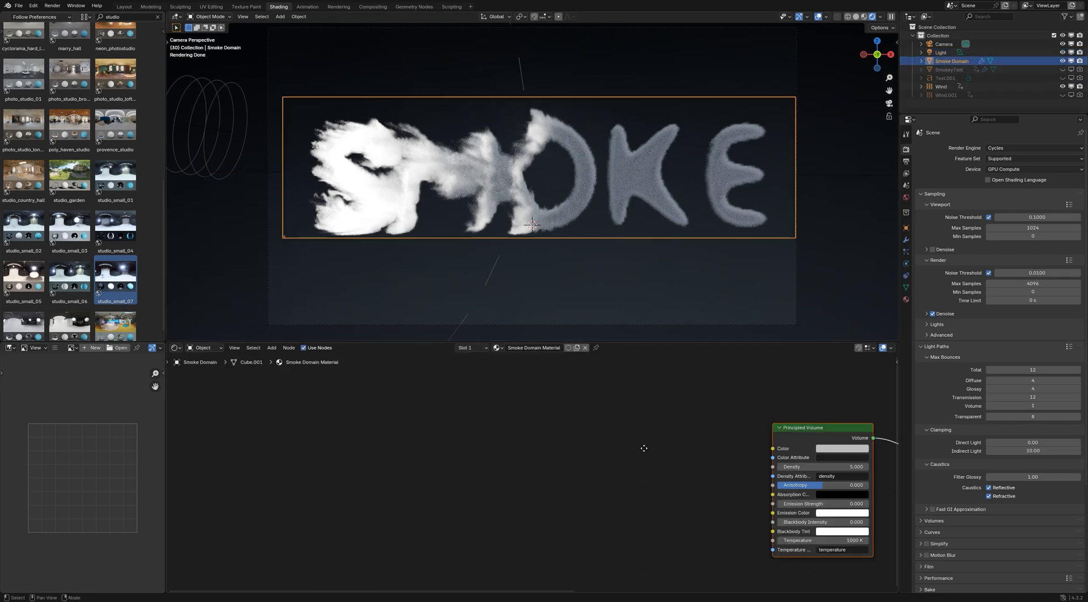
pyautogui.moveTo(644, 447); pyautogui.dragTo(507, 425, button='middle')
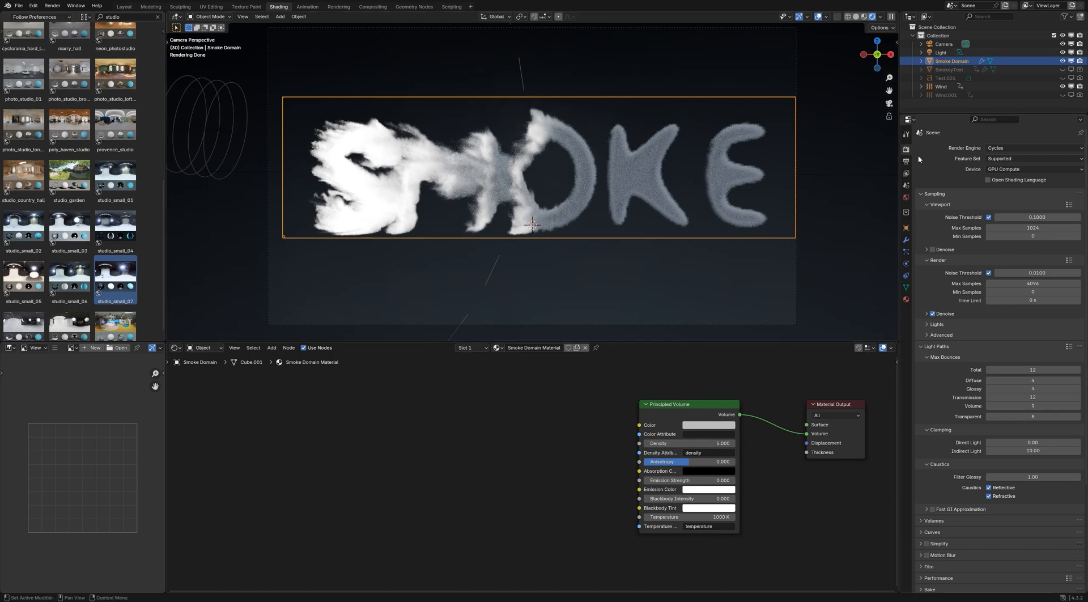
pyautogui.click(929, 107)
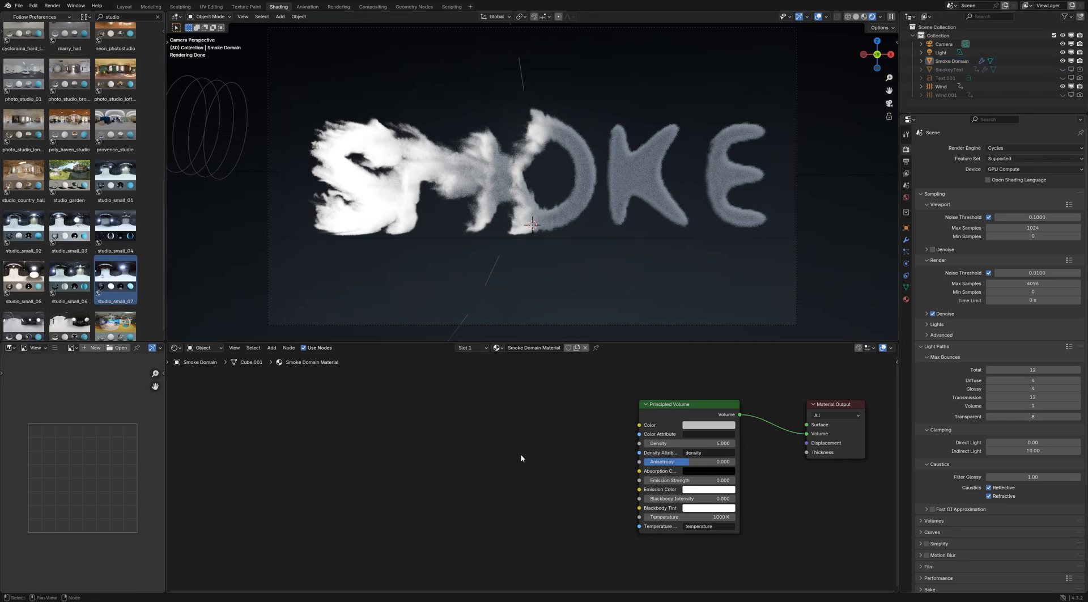
# Add an Attribute node named density, connect its Fac output to the Principled Volume's Density, and place it well left of that node
pyautogui.hotkey('shift', 'a')
pyautogui.write('attr')
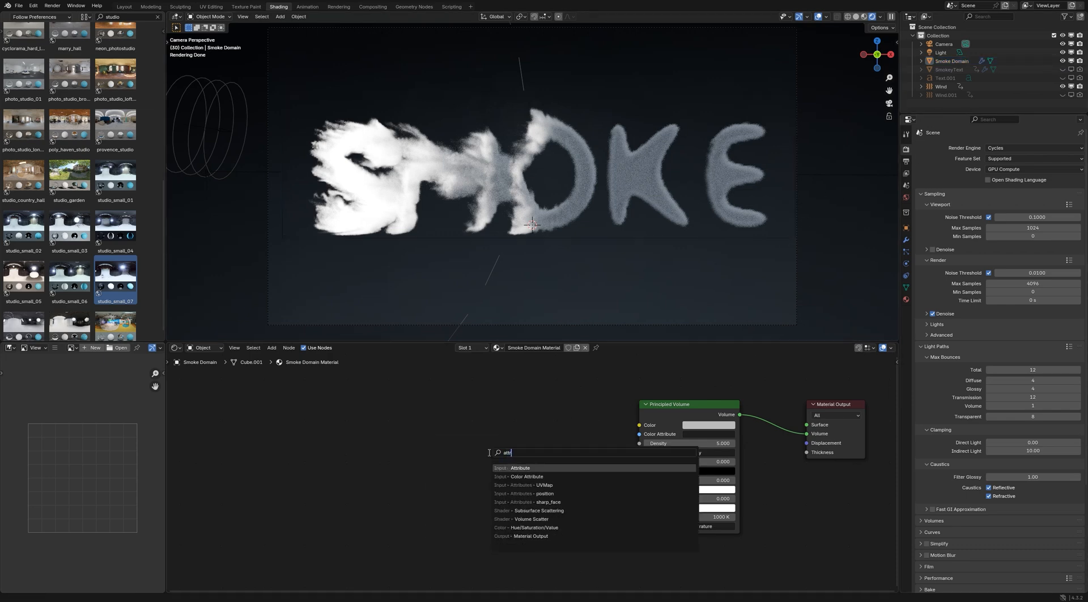
pyautogui.press('Return')
pyautogui.click(491, 453)
pyautogui.click(510, 514)
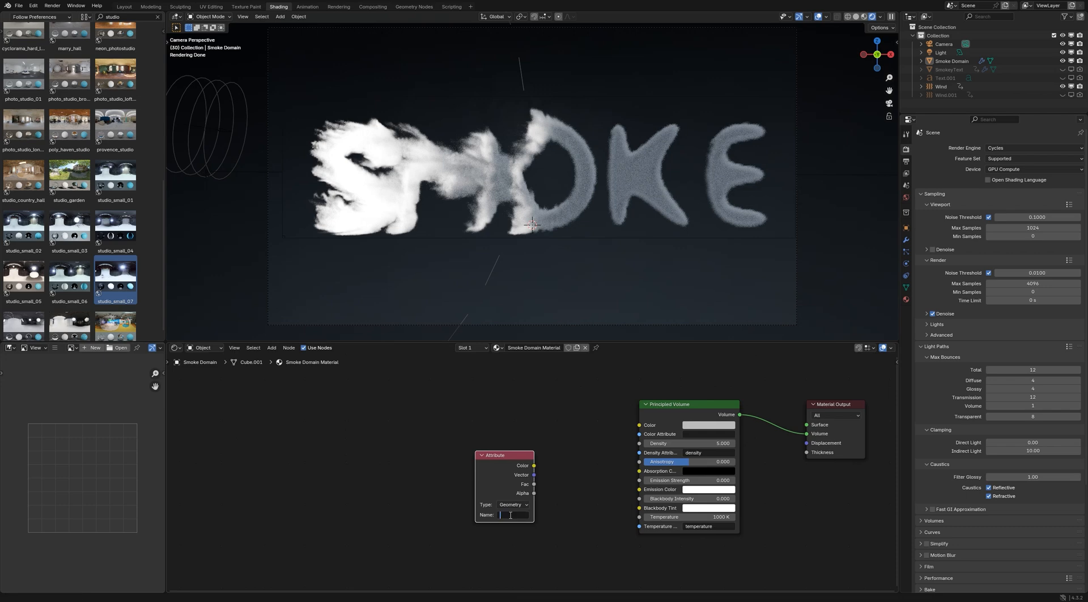
pyautogui.press('Return')
pyautogui.moveTo(534, 484); pyautogui.dragTo(639, 443)
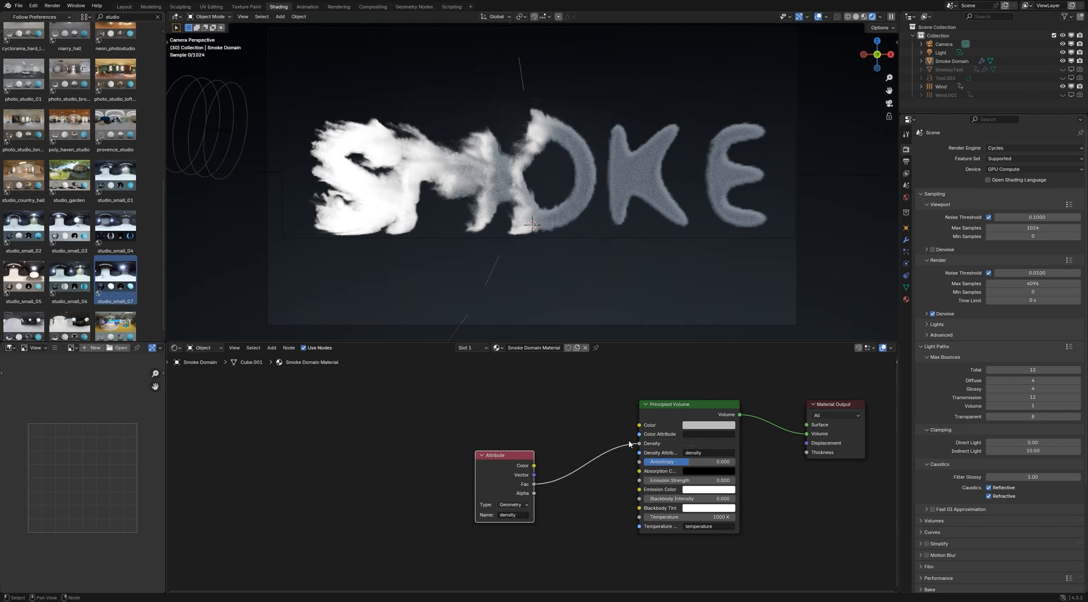
pyautogui.moveTo(505, 463); pyautogui.dragTo(391, 416)
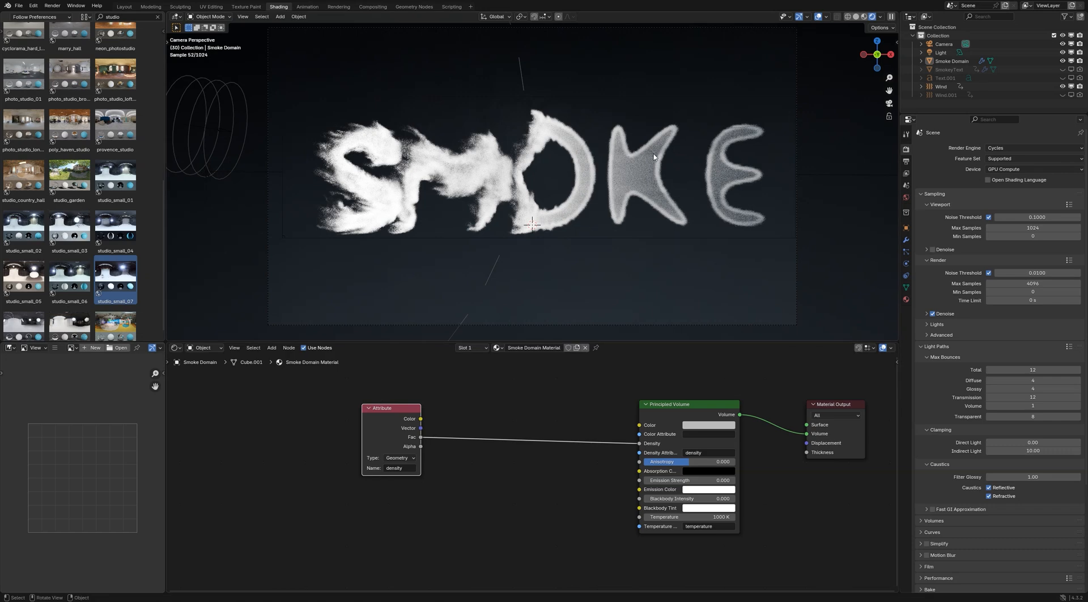
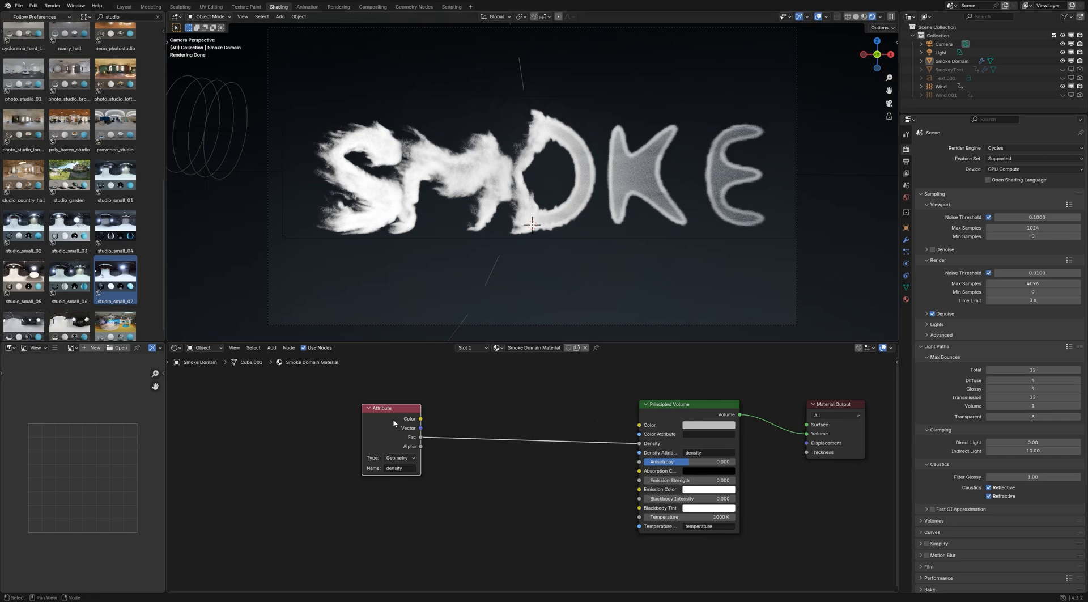
# Duplicate the density Attribute node, place the copy below the original, and set its attribute name to heat
pyautogui.hotkey('shift', 'd')
pyautogui.click(396, 553)
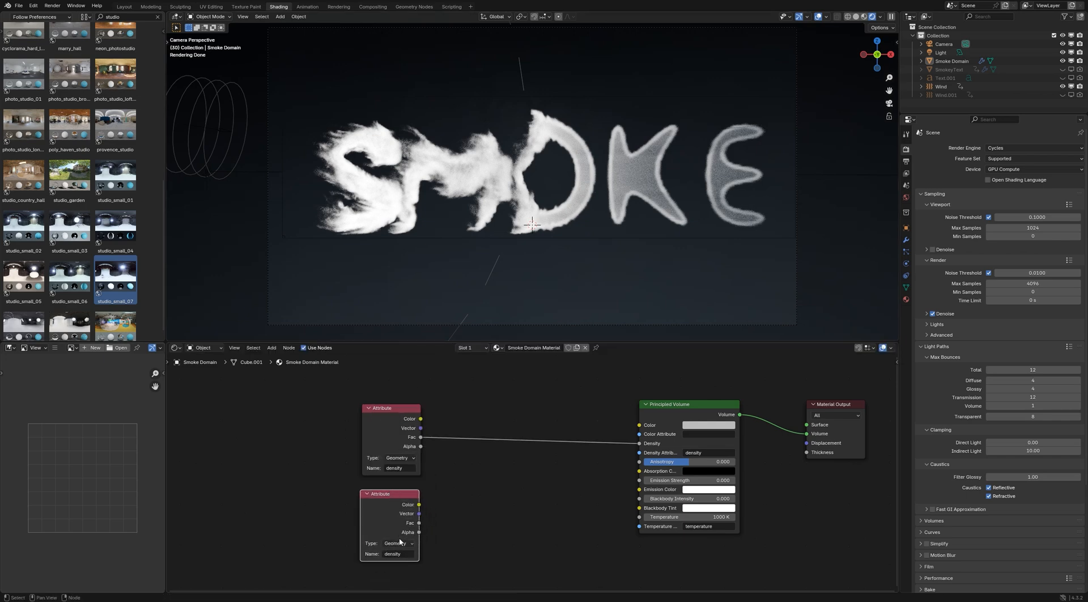
pyautogui.click(396, 554)
pyautogui.write('heat')
pyautogui.press('Return')
# Insert a Math node into the density link, connect the heat Attribute's Fac to its second value, and set it to Multiply
pyautogui.hotkey('shift', 'a')
pyautogui.click(491, 484)
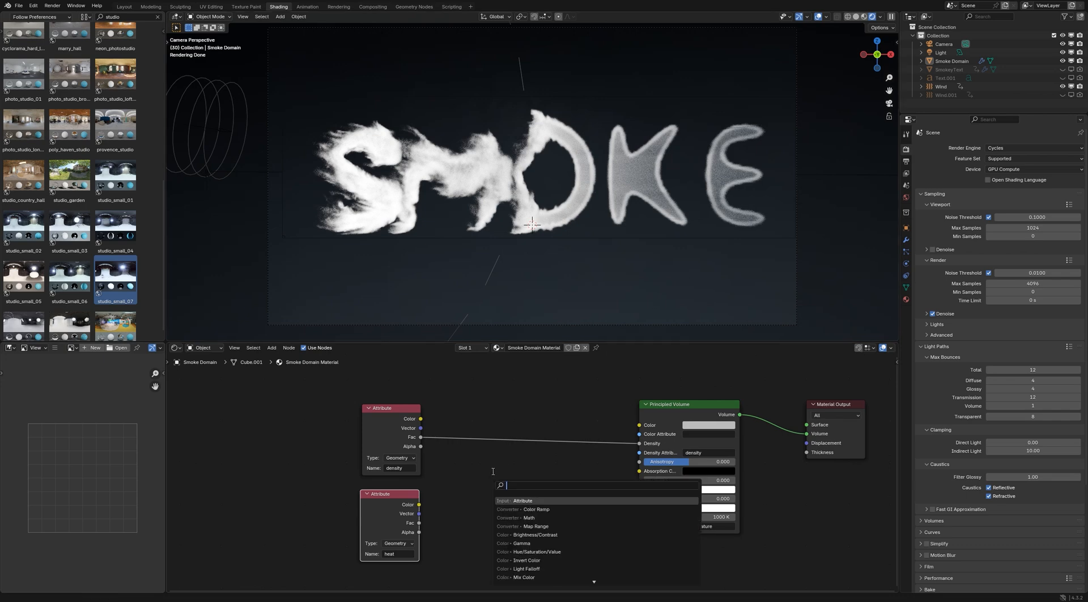
pyautogui.write('add')
pyautogui.press('Return')
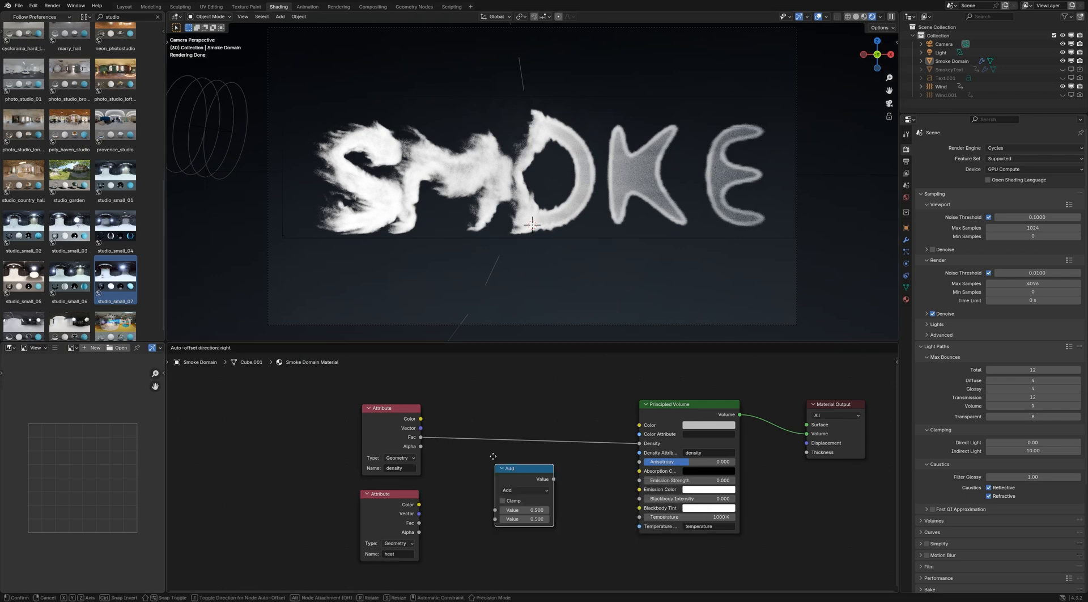
pyautogui.click(468, 477)
pyautogui.moveTo(419, 523); pyautogui.dragTo(485, 489)
pyautogui.click(513, 459)
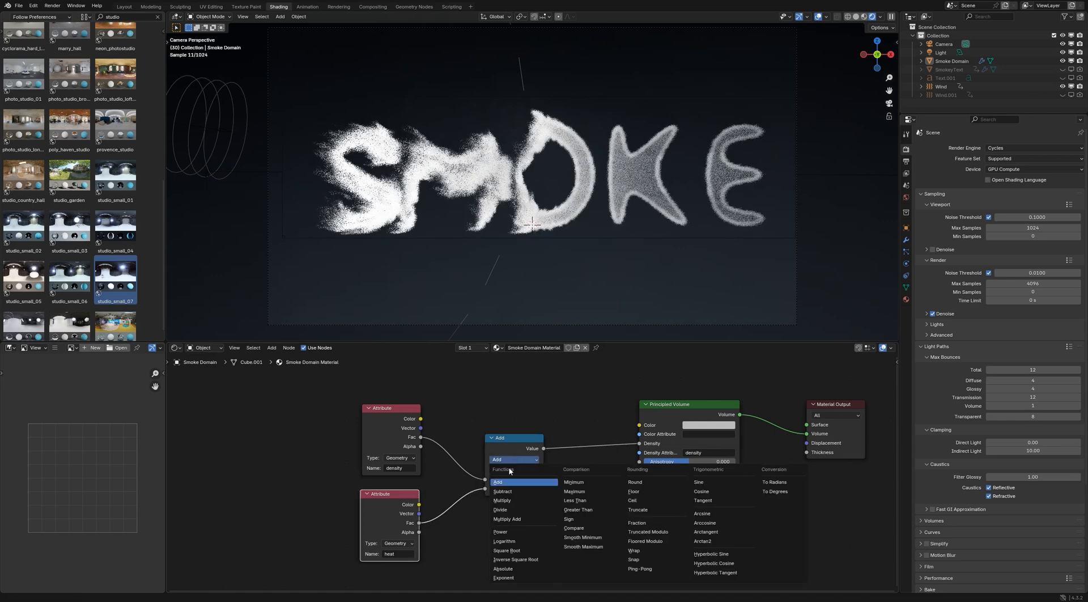
pyautogui.click(502, 500)
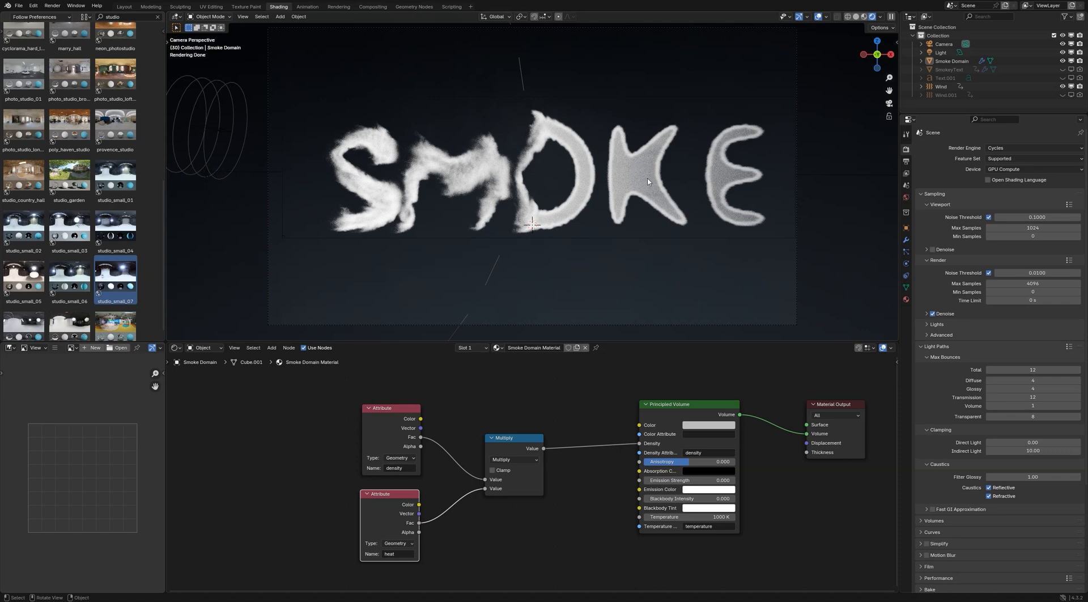
# Move the density and heat Attribute nodes together further left, leaving room before the Multiply node
pyautogui.scroll(-1, 486, 516)
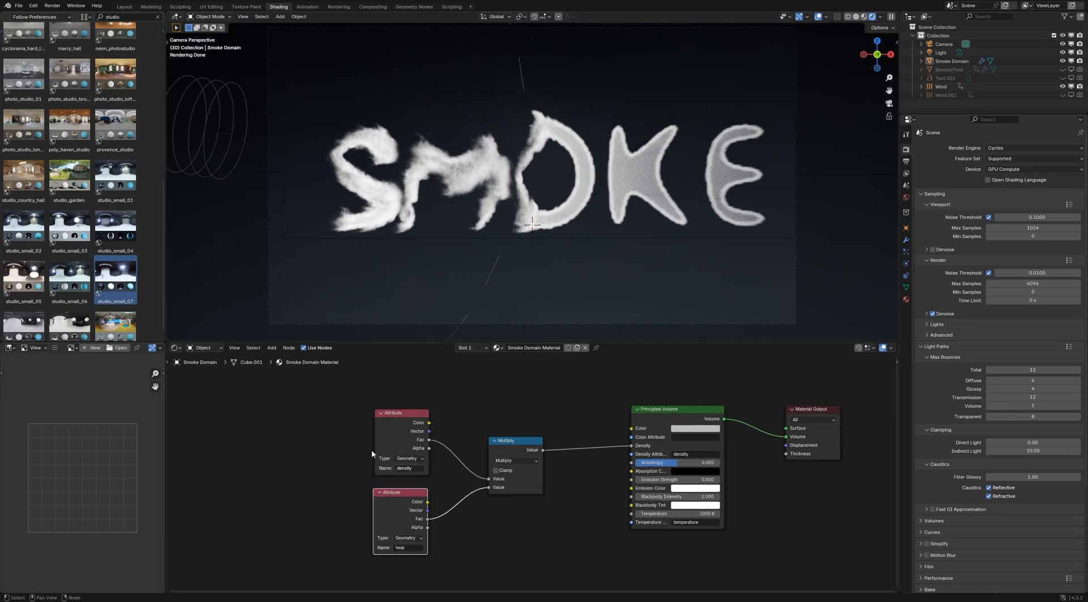
pyautogui.moveTo(354, 436); pyautogui.dragTo(404, 507)
pyautogui.moveTo(399, 431); pyautogui.dragTo(269, 419)
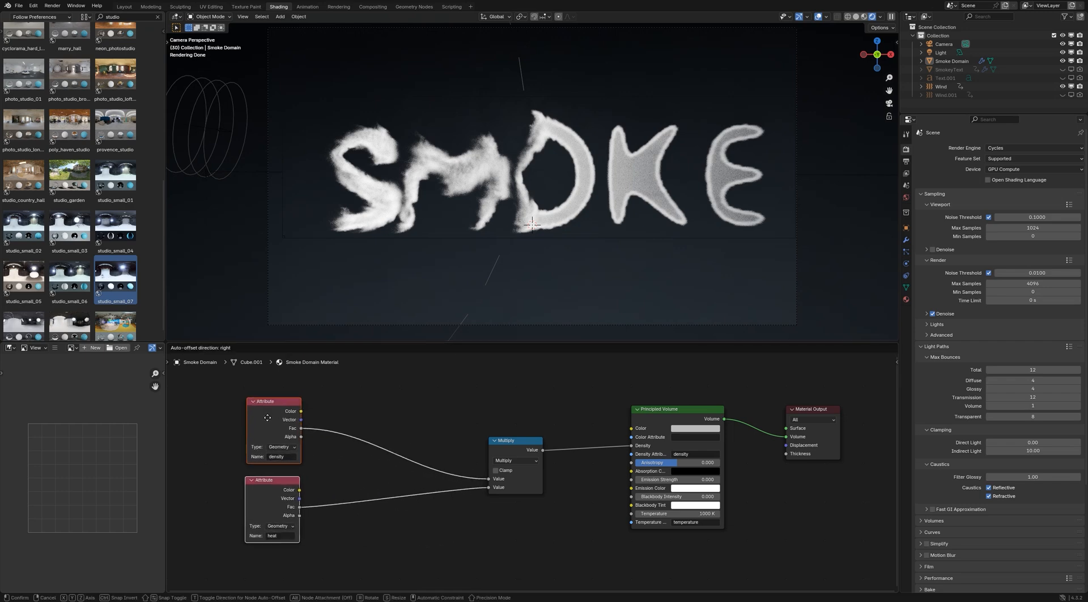
pyautogui.click(365, 534)
# Insert a Color Ramp node on the link between the heat Attribute and the Multiply node
pyautogui.hotkey('shift', 'a')
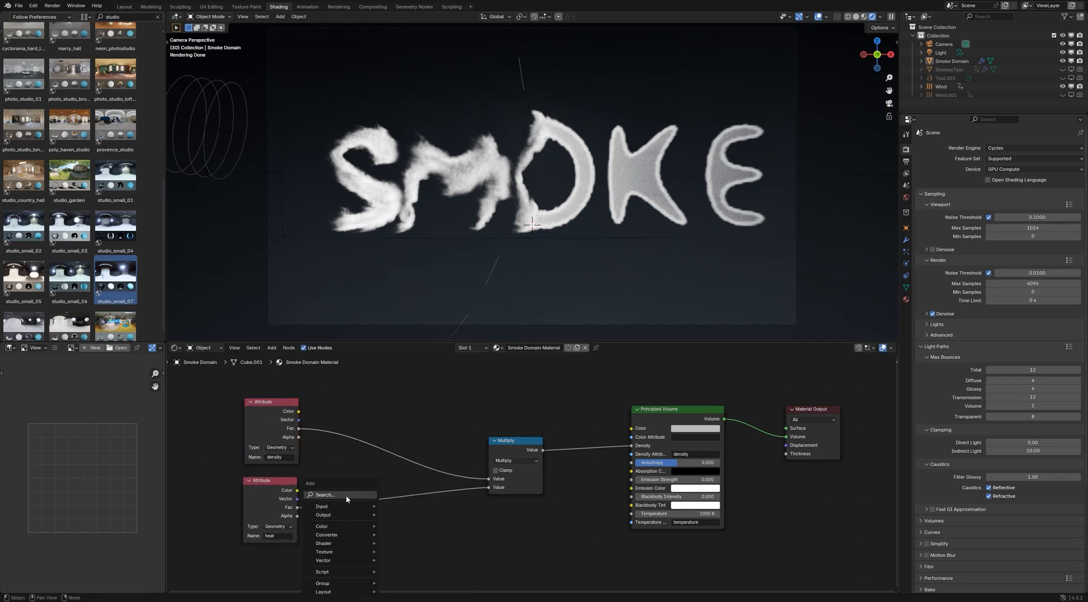
pyautogui.click(347, 496)
pyautogui.write('color')
pyautogui.press('Return')
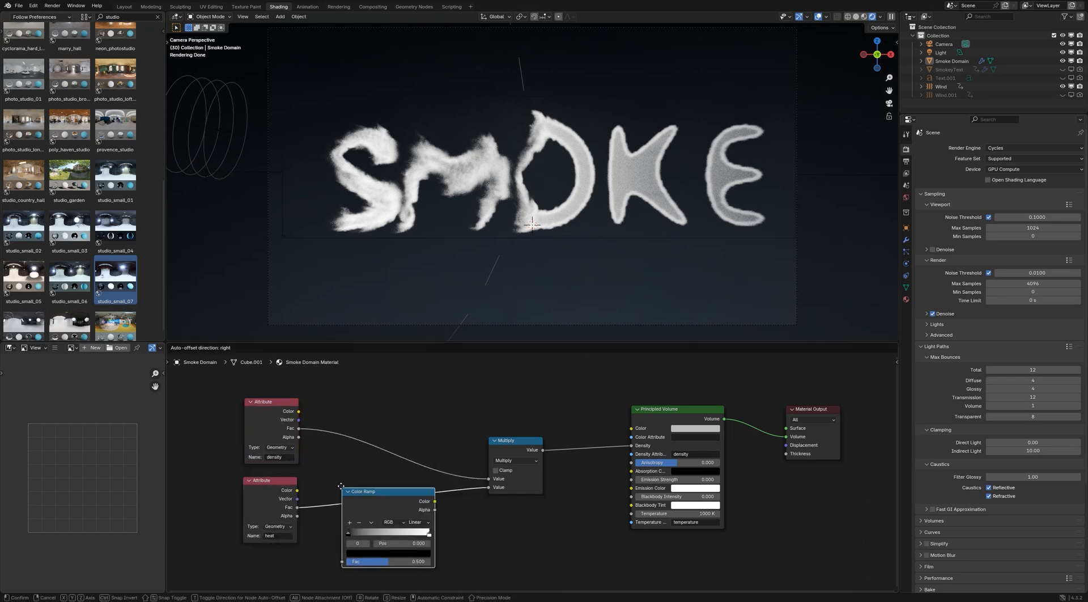
pyautogui.click(342, 486)
pyautogui.moveTo(375, 505); pyautogui.dragTo(365, 494)
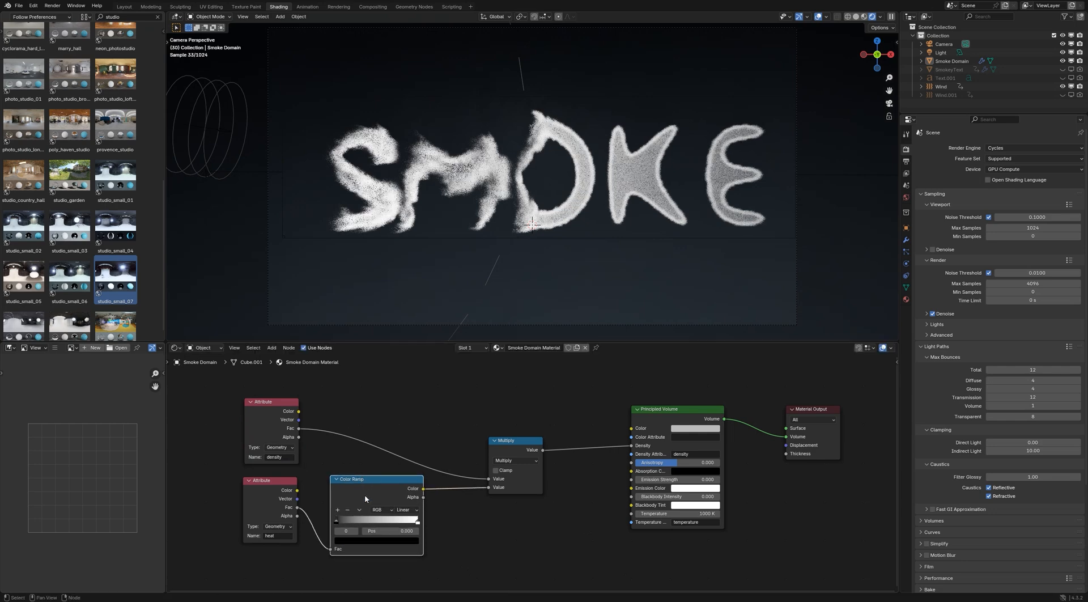
# Reset the Color Ramp's first stop color to its default value, and move the ramp and heat Attribute further left
pyautogui.rightClick(368, 539)
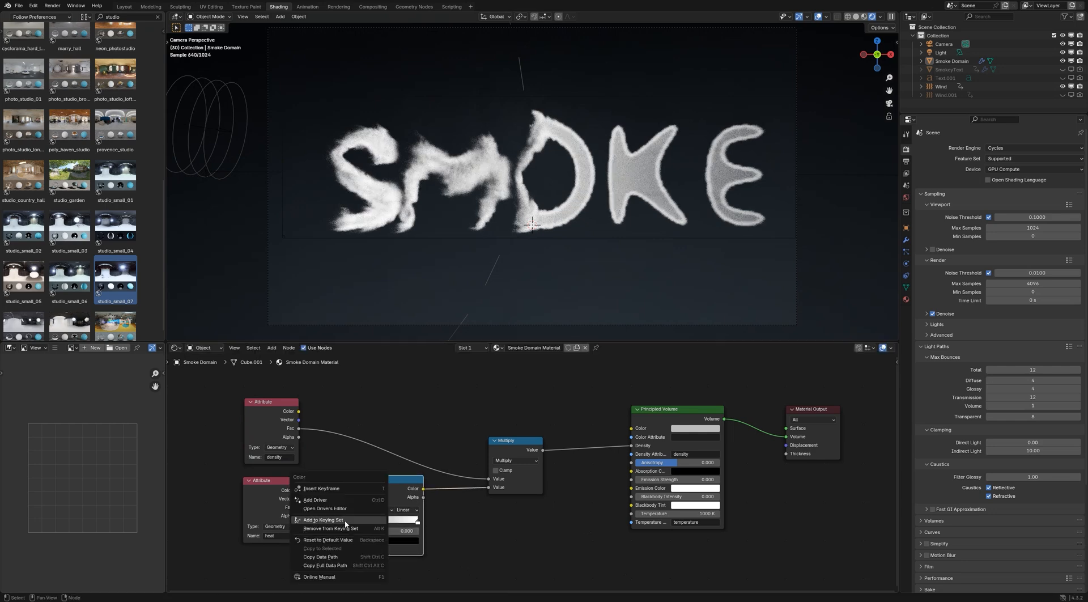
pyautogui.click(342, 539)
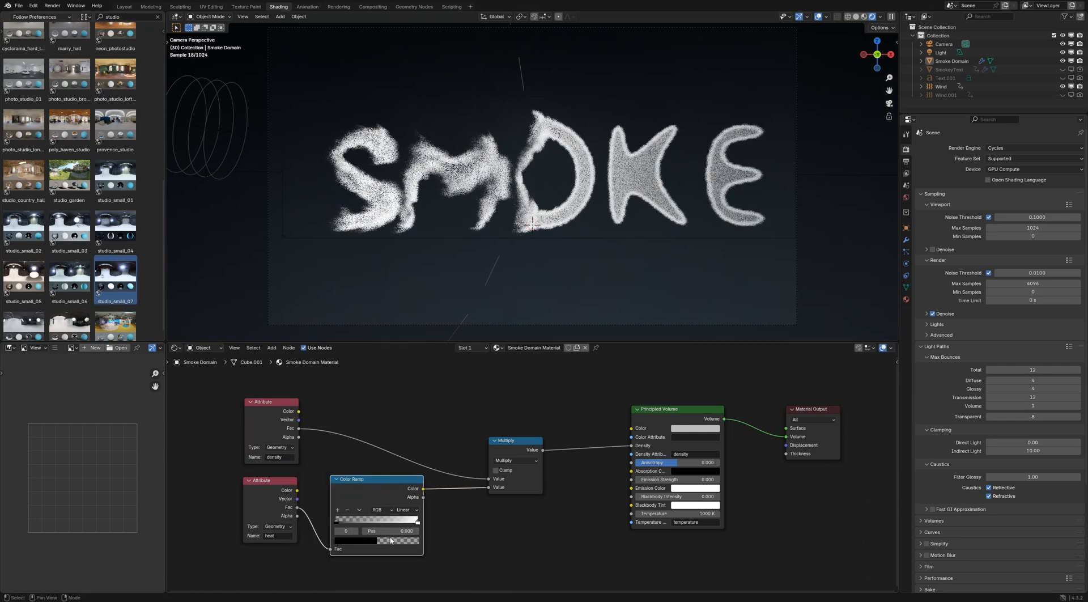
pyautogui.moveTo(473, 518); pyautogui.dragTo(523, 453, button='middle')
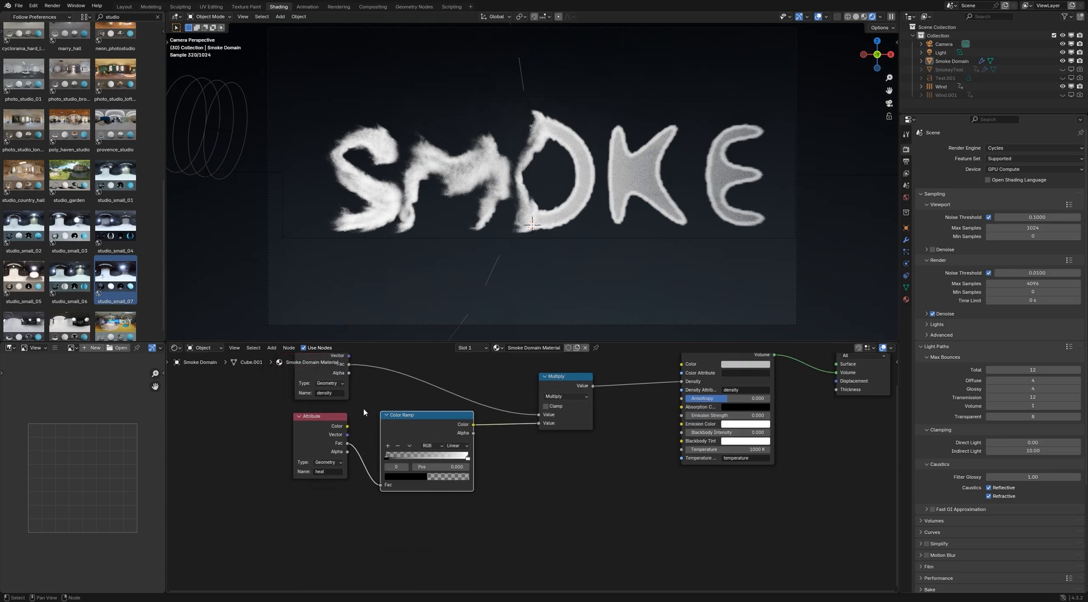
pyautogui.moveTo(281, 414); pyautogui.dragTo(361, 445)
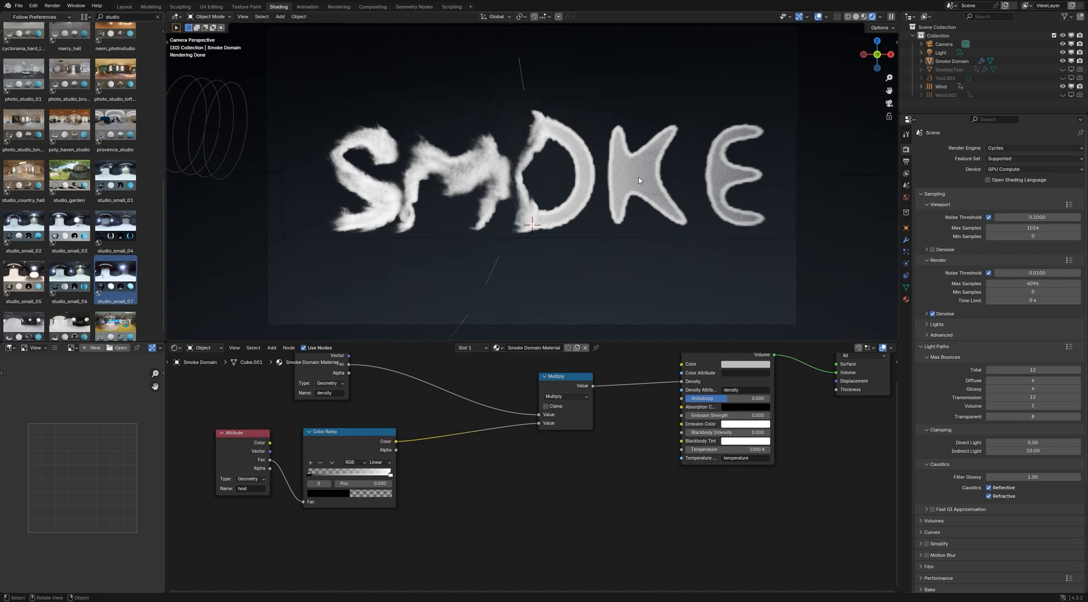
# Insert a Math node between the Color Ramp and the existing Multiply node, and set its operation to Multiply
pyautogui.hotkey('shift', 'a')
pyautogui.click(429, 455)
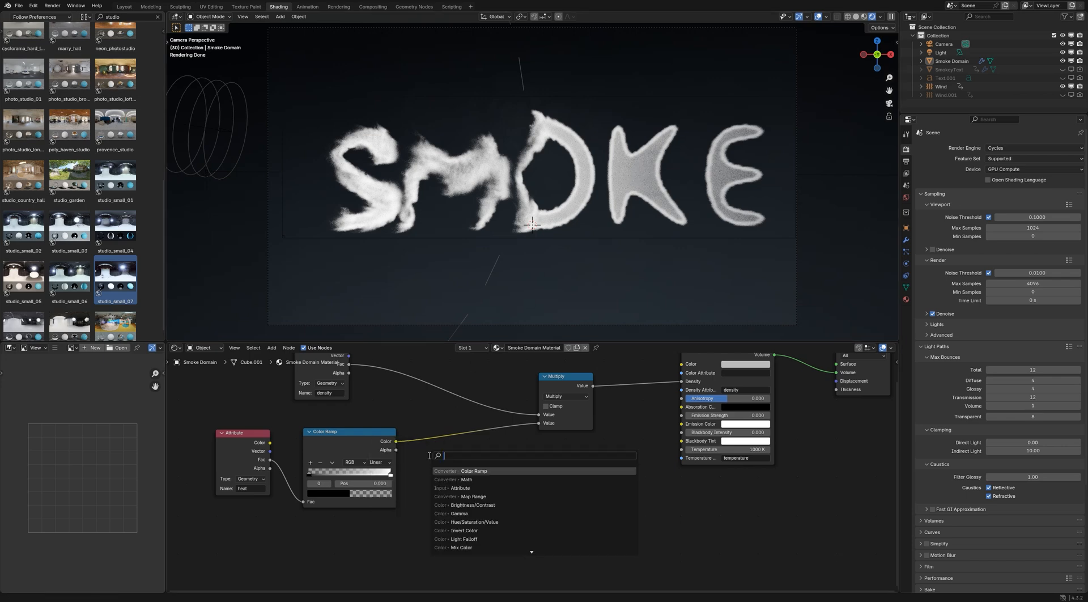
pyautogui.write('add')
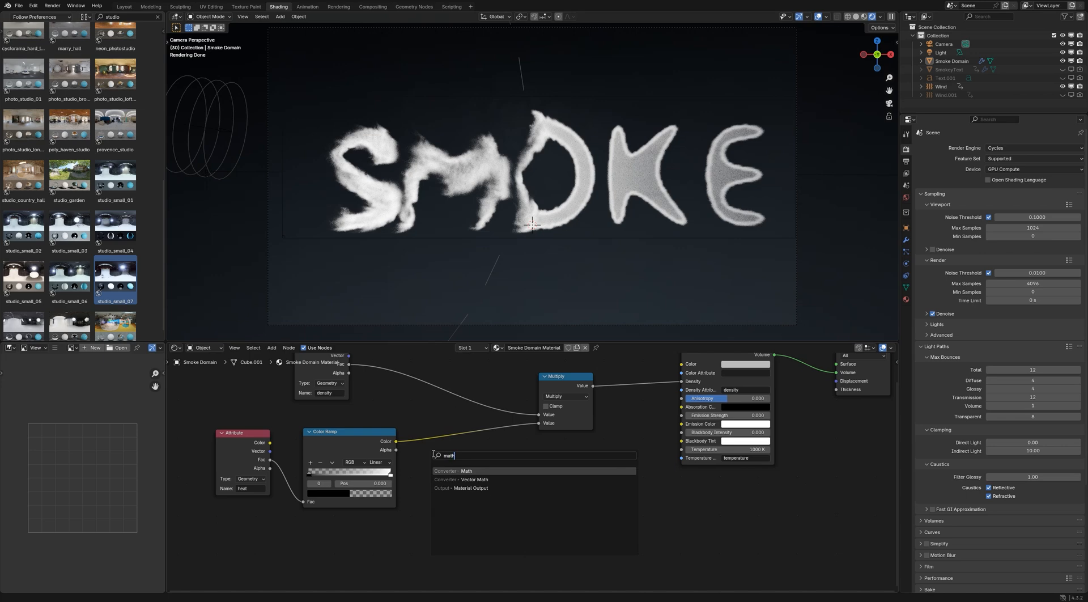
pyautogui.press('Return')
pyautogui.click(434, 429)
pyautogui.click(463, 453)
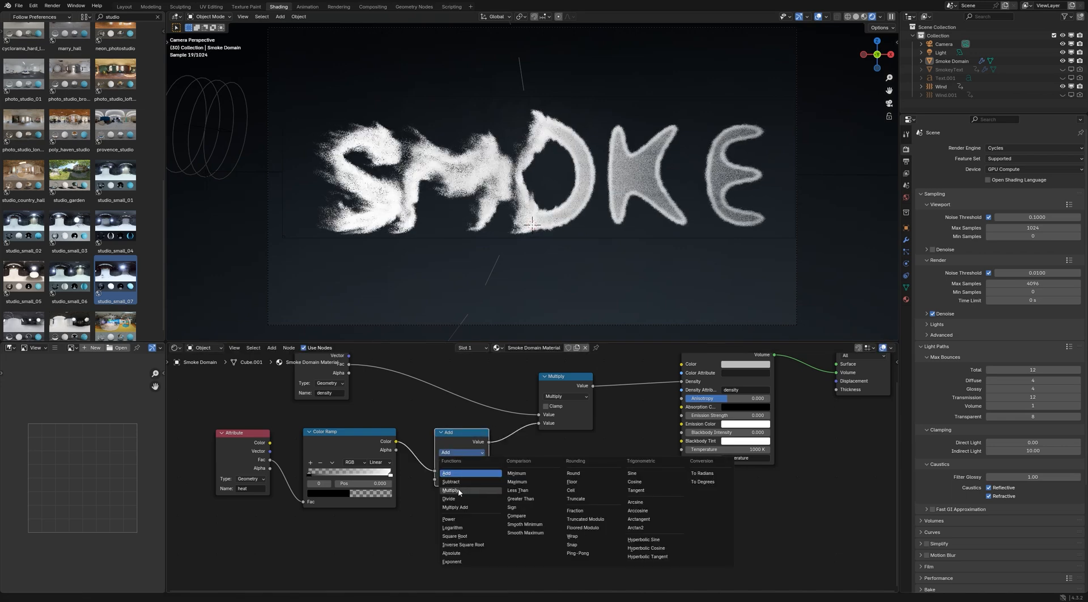
pyautogui.click(462, 476)
# Set the value of the Multiply node directly after the Color Ramp to 5
pyautogui.moveTo(212, 428); pyautogui.dragTo(639, 479)
pyautogui.click(462, 479)
pyautogui.write('2')
pyautogui.press('Return')
pyautogui.moveTo(559, 461); pyautogui.dragTo(526, 470, button='middle')
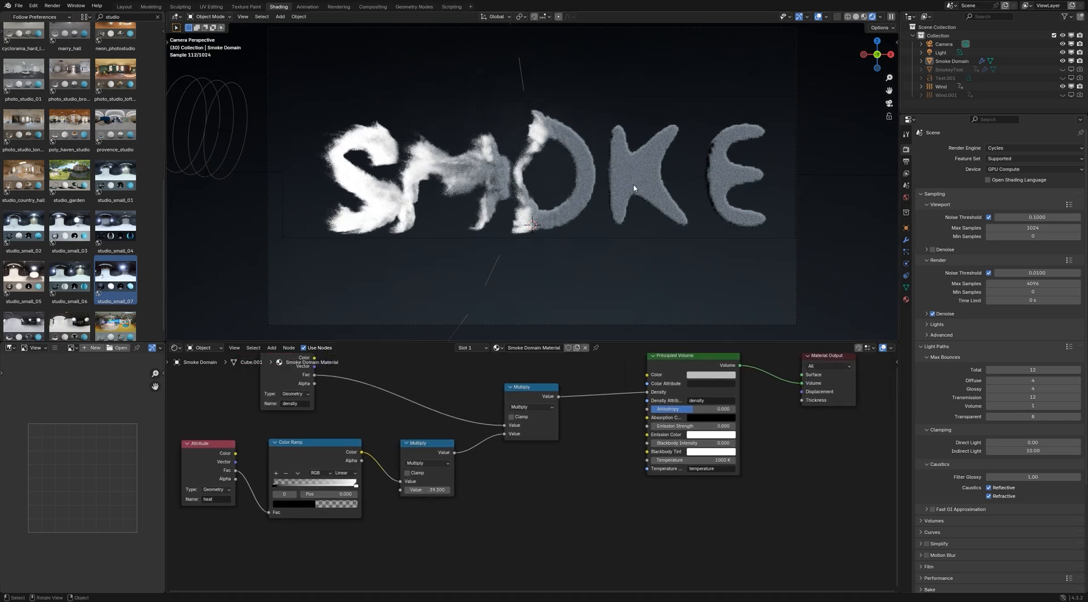
pyautogui.click(429, 490)
pyautogui.write('5')
pyautogui.press('Return')
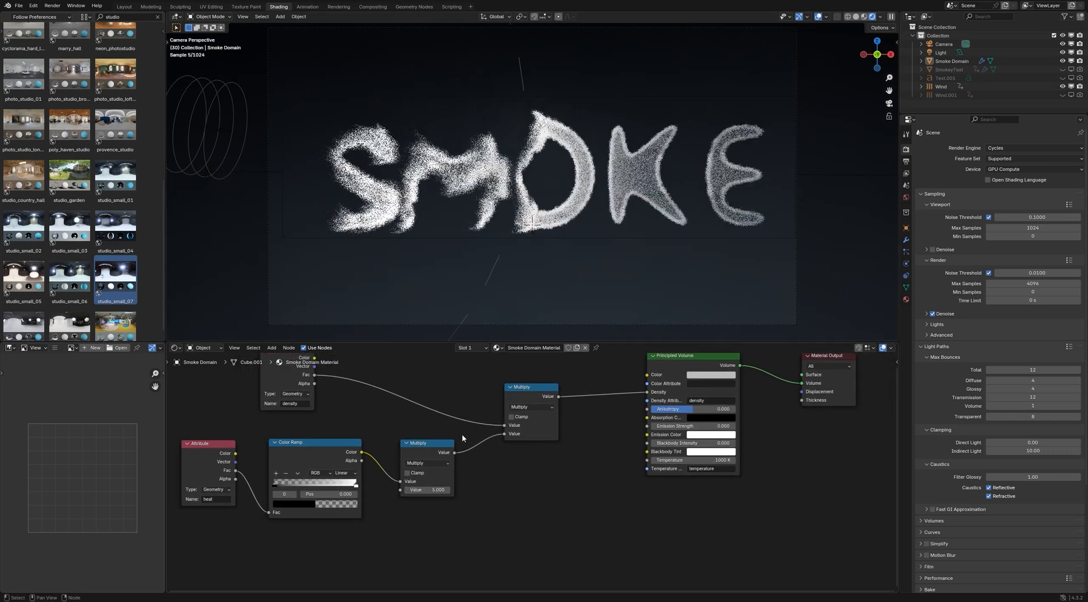
pyautogui.click(425, 490)
pyautogui.press('Return')
# Insert a duplicate Multiply node with value 3 before the Principled Volume's Density, and set the Multiply after the Color Ramp to 4.5
pyautogui.click(535, 390)
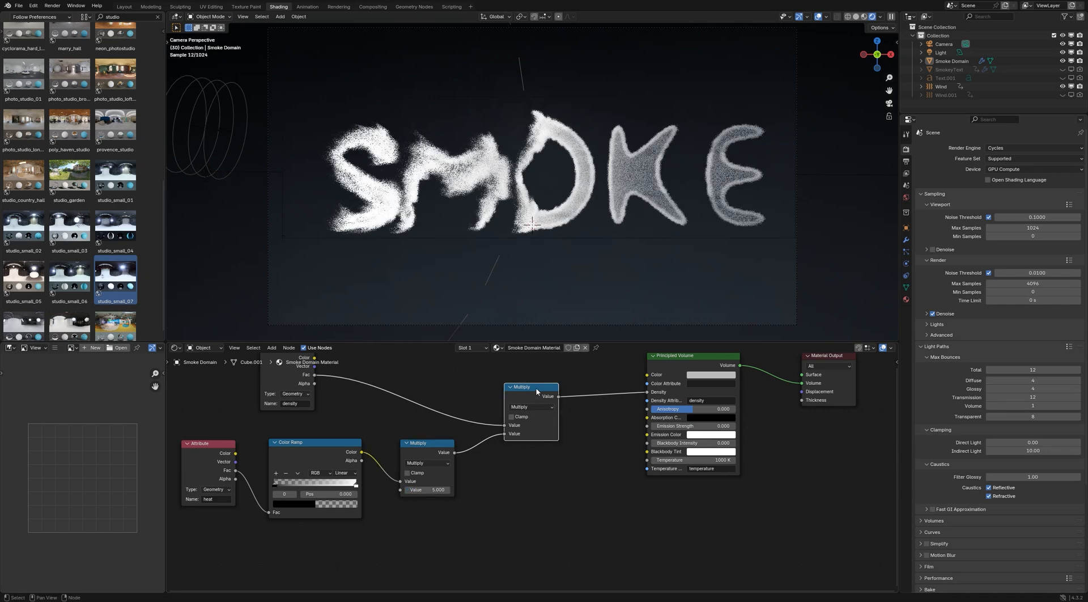
pyautogui.hotkey('shift', 'd')
pyautogui.click(609, 387)
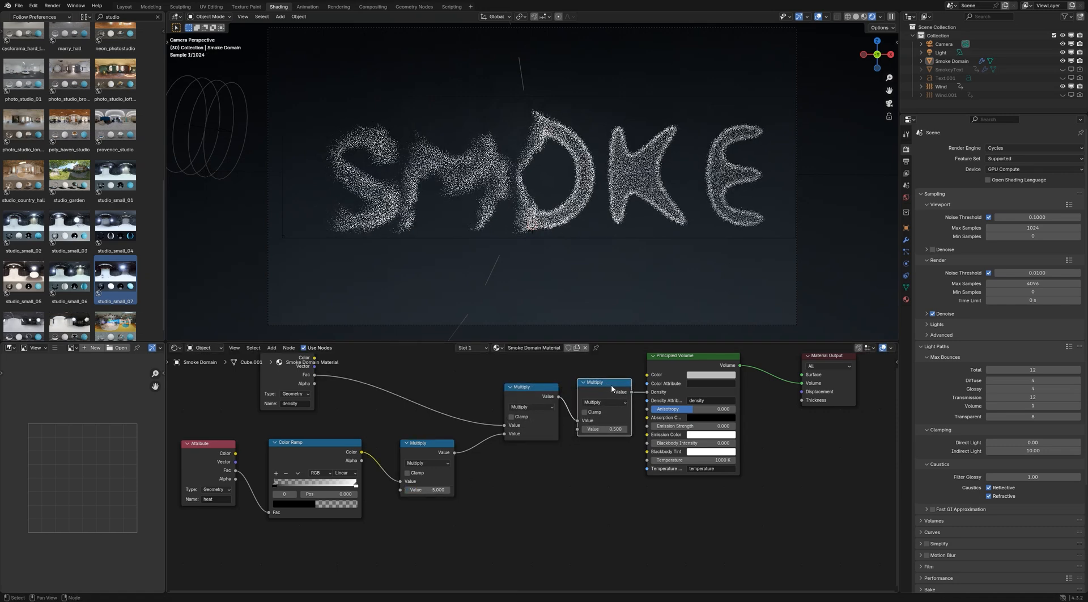
pyautogui.click(605, 428)
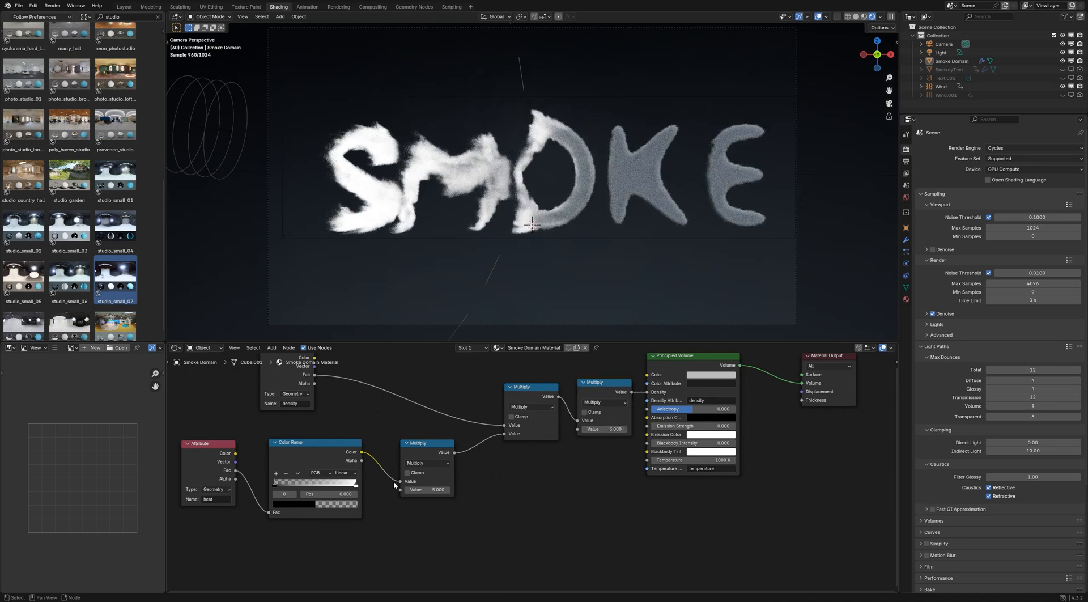
pyautogui.moveTo(428, 490)
pyautogui.mouseDown()
pyautogui.moveTo(411, 490)
pyautogui.moveTo(425, 489)
pyautogui.mouseUp()
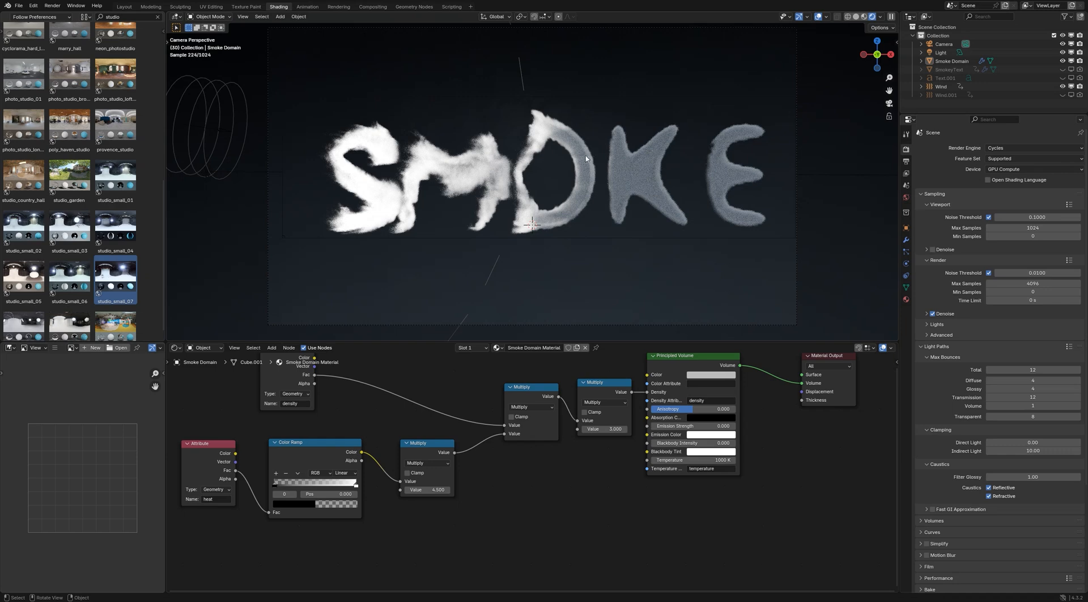
# Raise the Principled Volume's color to full white, and check the Smoke Domain's physics settings
pyautogui.scroll(-2, 572, 479)
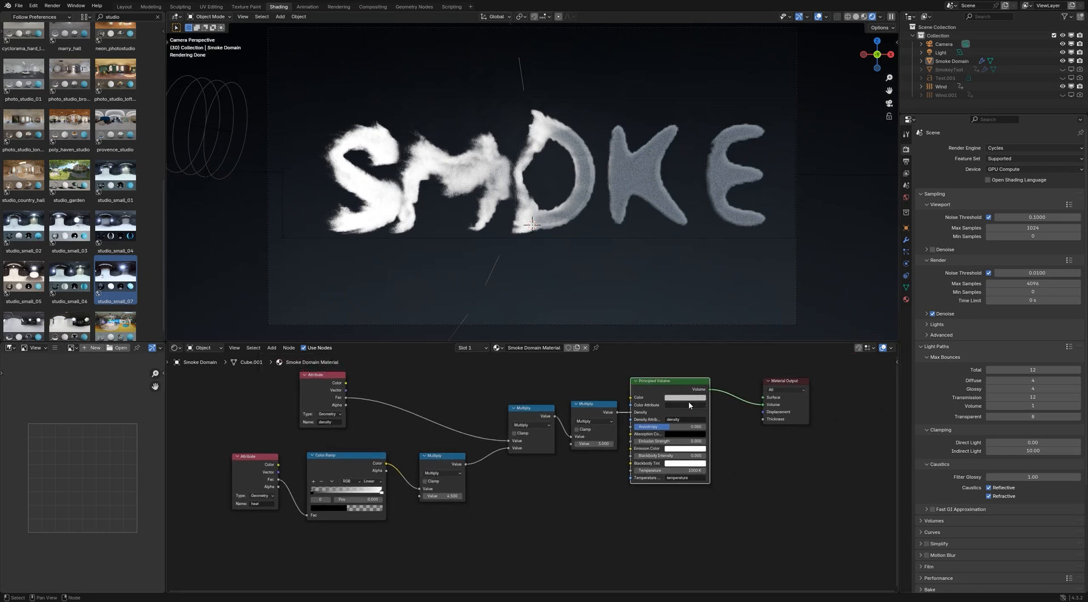
pyautogui.click(686, 397)
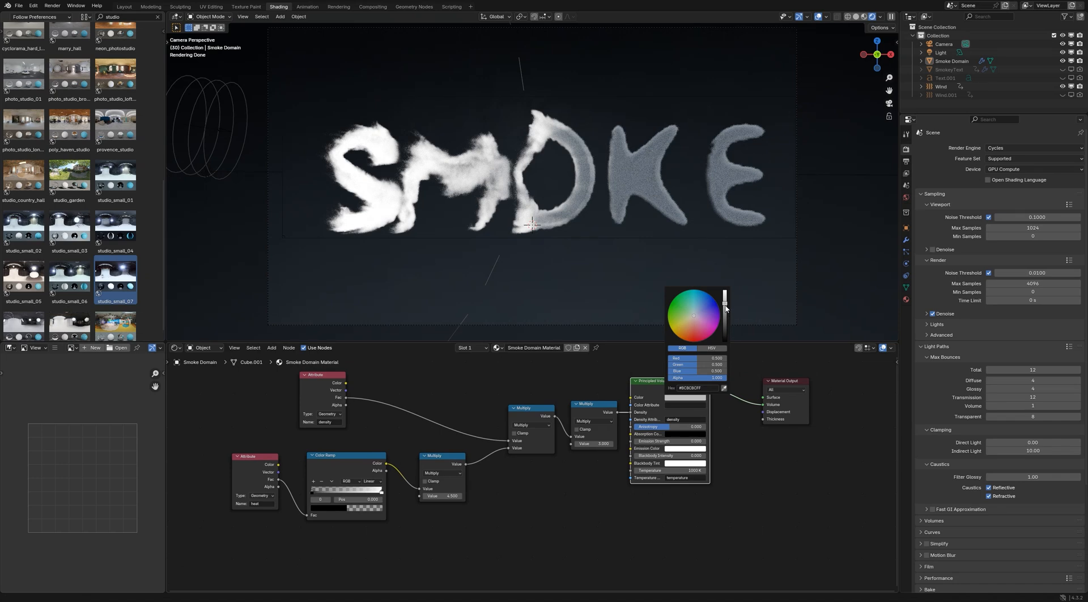
pyautogui.moveTo(724, 304); pyautogui.dragTo(725, 290)
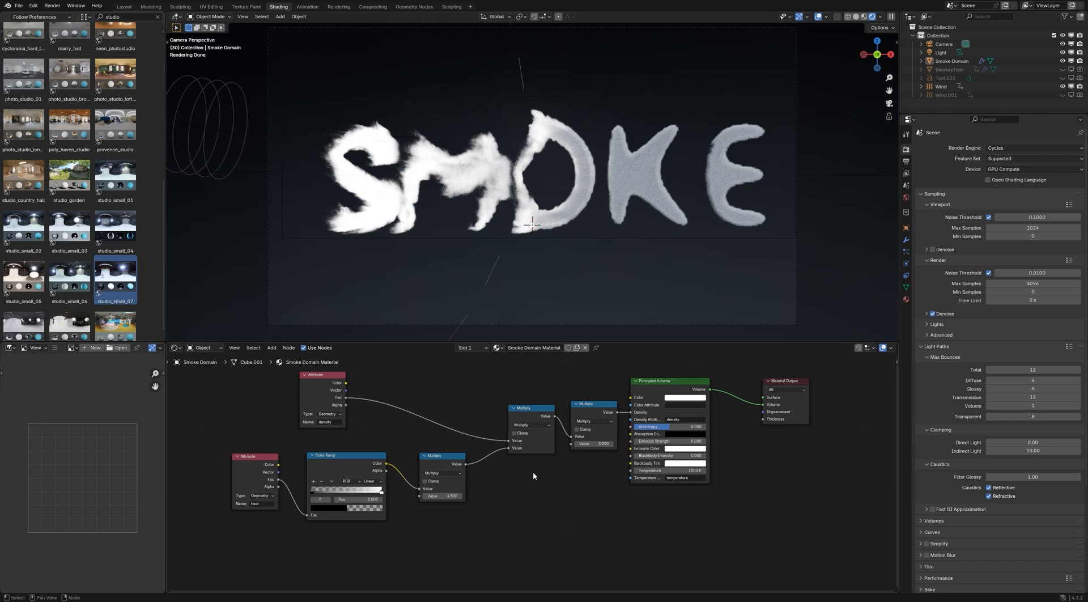
pyautogui.click(906, 264)
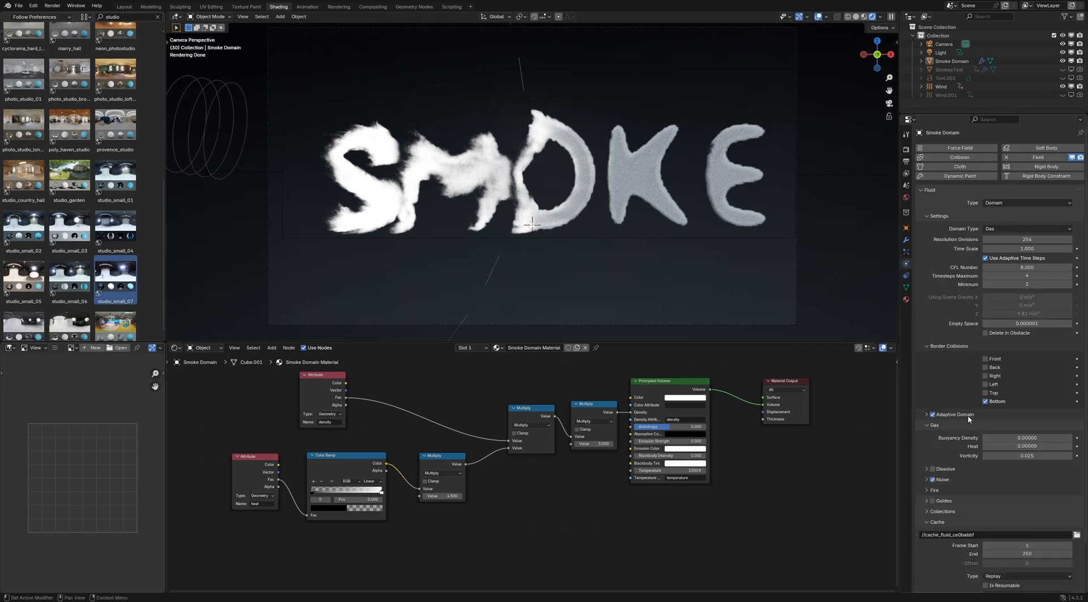
pyautogui.click(906, 149)
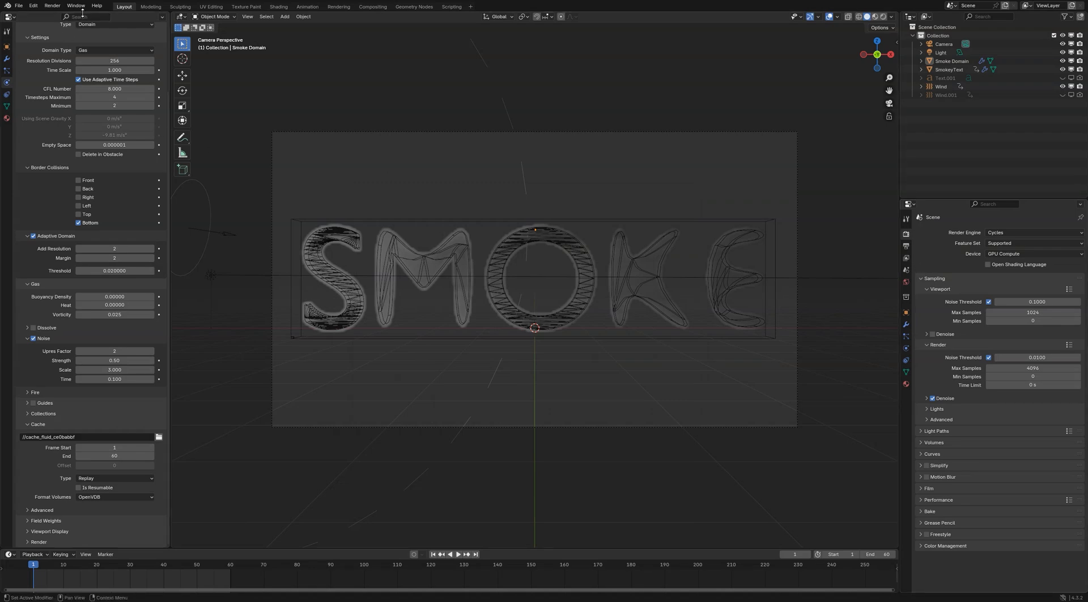
# Start a test render of frame 1 to examine the smoke text, and stop it partway
pyautogui.click(54, 7)
pyautogui.click(68, 16)
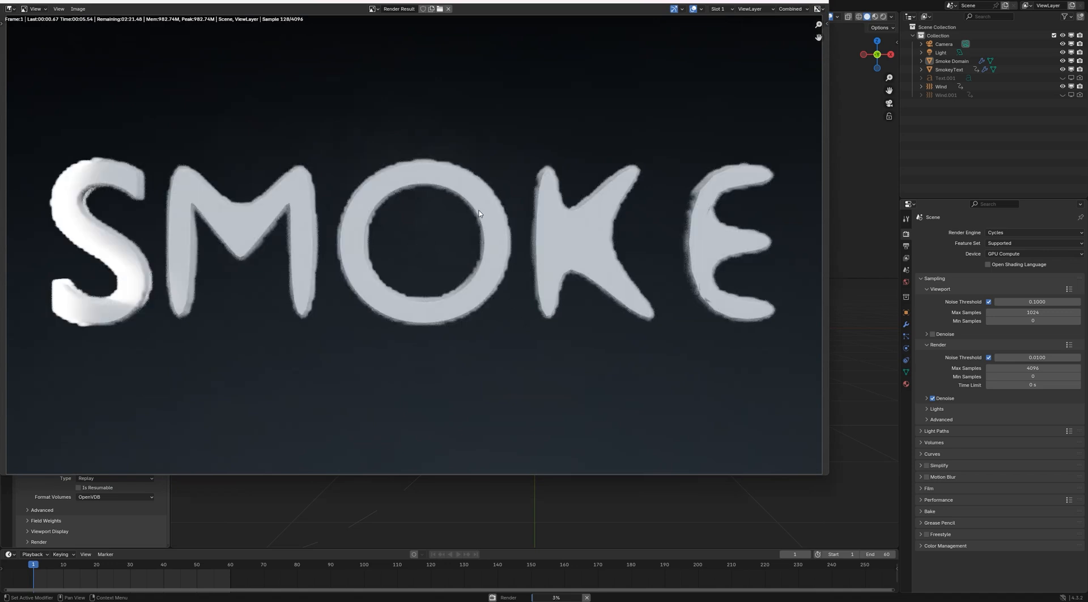
pyautogui.press('Escape')
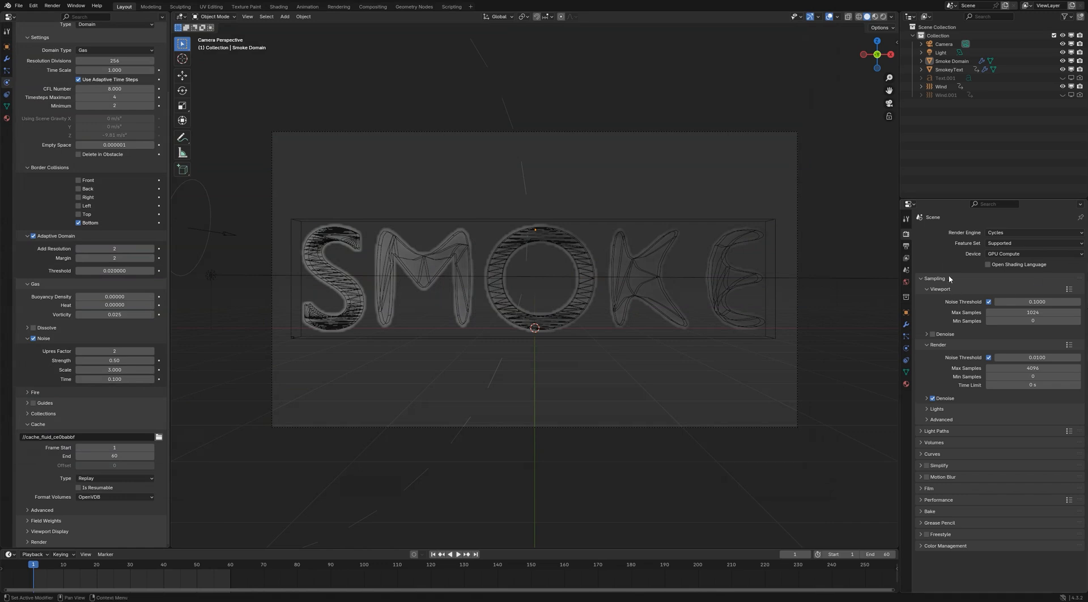
# Set the output resolution scale to 50% and enable Render Region and Crop to Render Region
pyautogui.click(906, 246)
pyautogui.click(1021, 260)
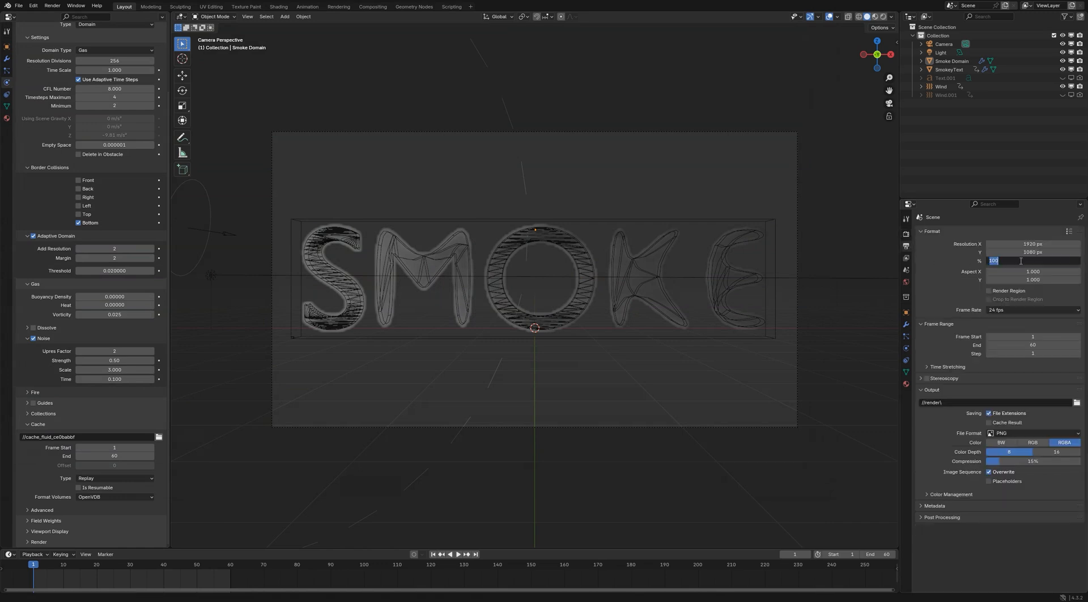
pyautogui.write('50')
pyautogui.press('Return')
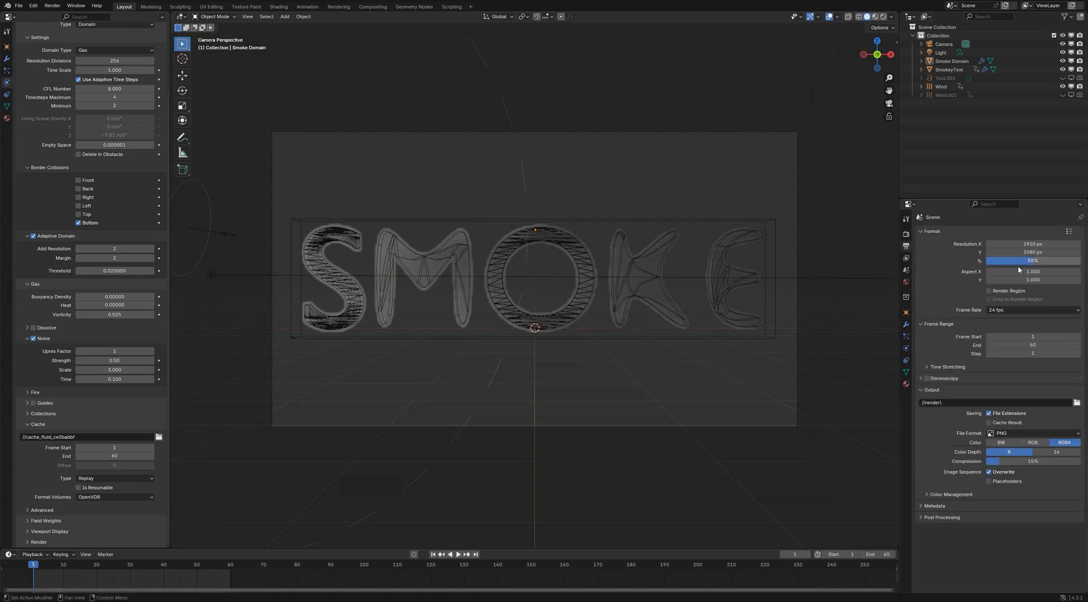
pyautogui.click(989, 291)
pyautogui.click(990, 299)
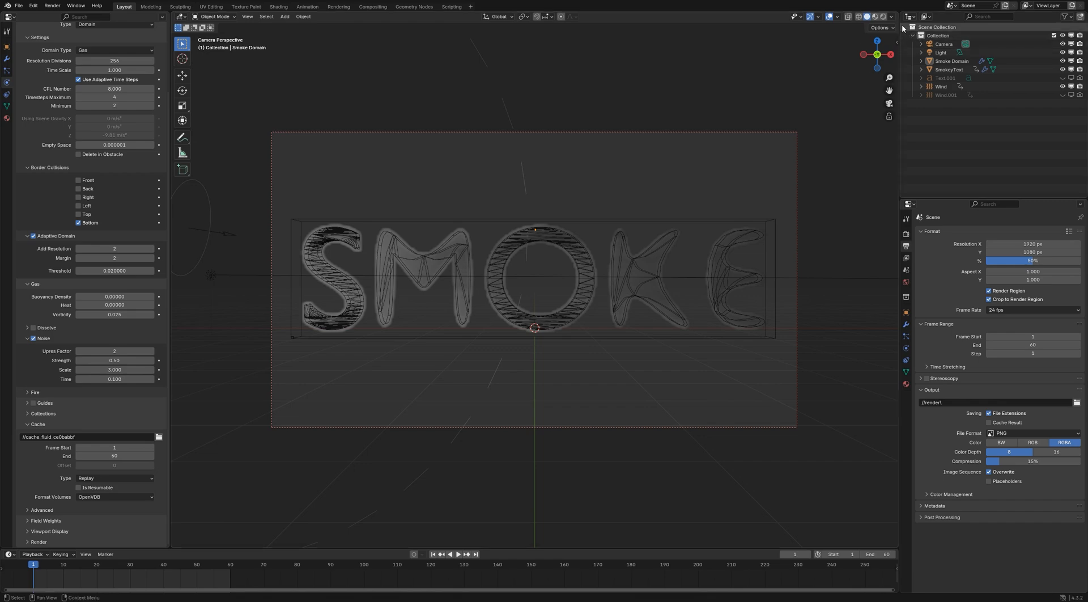
# Preview the scene in rendered shading and set the area Light's Size X and Y to 1 m
pyautogui.click(884, 16)
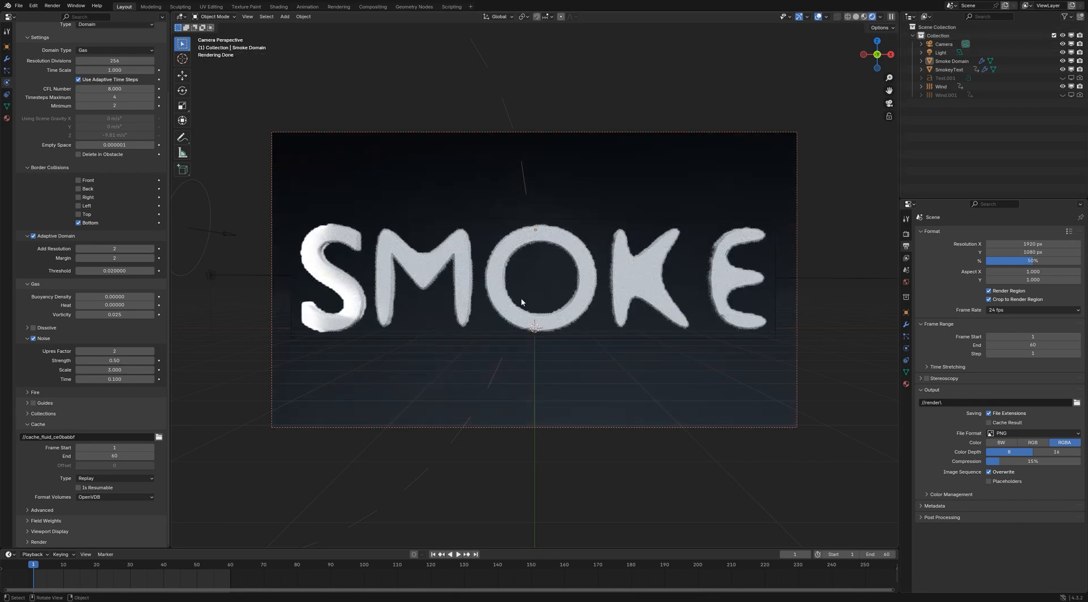
pyautogui.click(940, 52)
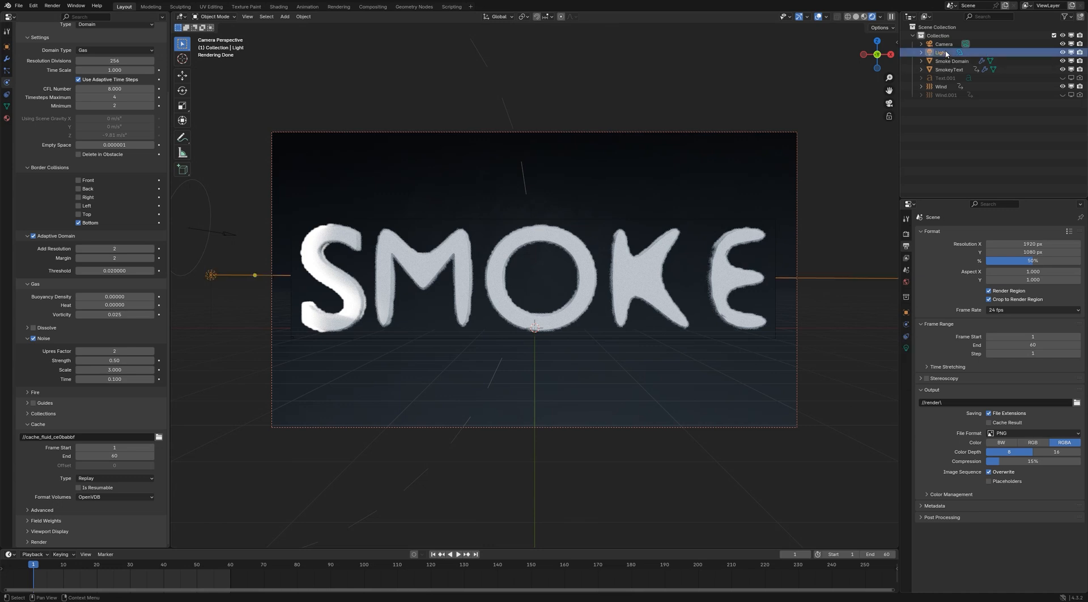
pyautogui.click(905, 348)
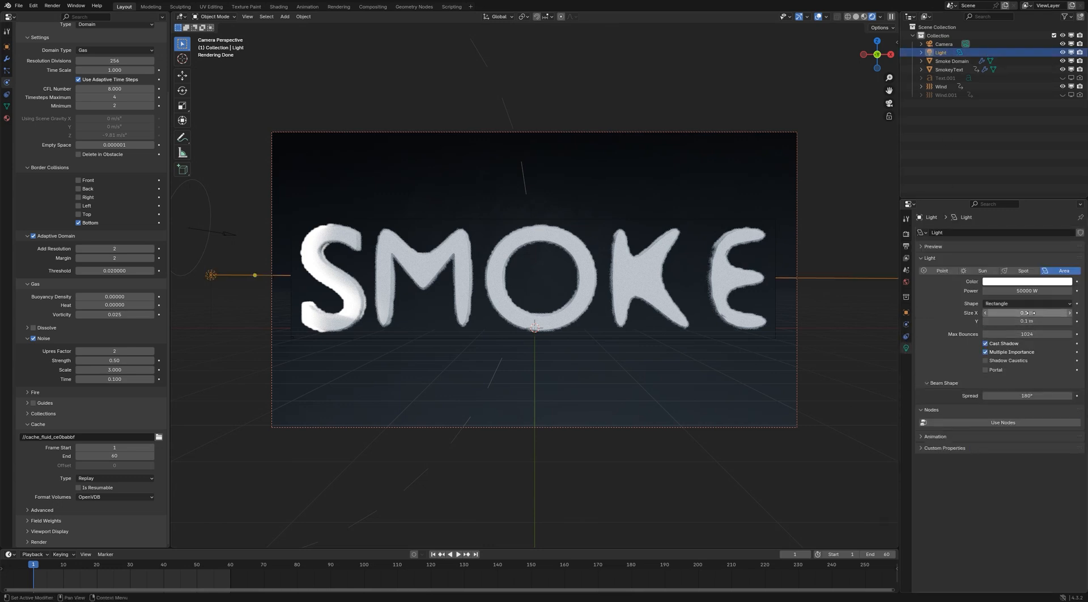
pyautogui.click(1031, 313)
pyautogui.write('1')
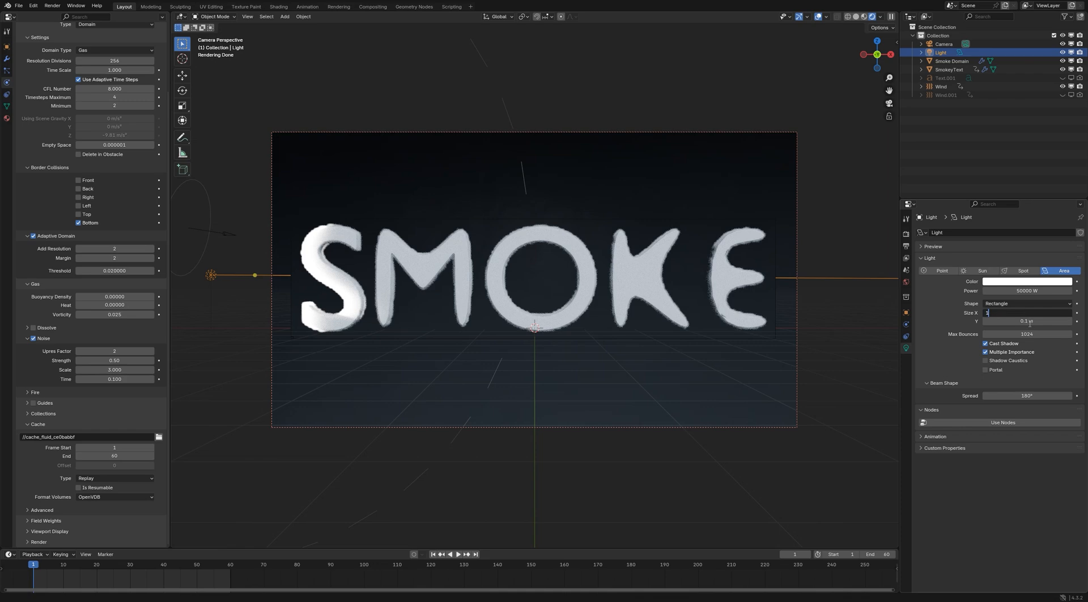
pyautogui.press('Return')
pyautogui.click(1029, 322)
pyautogui.write('1')
pyautogui.press('Return')
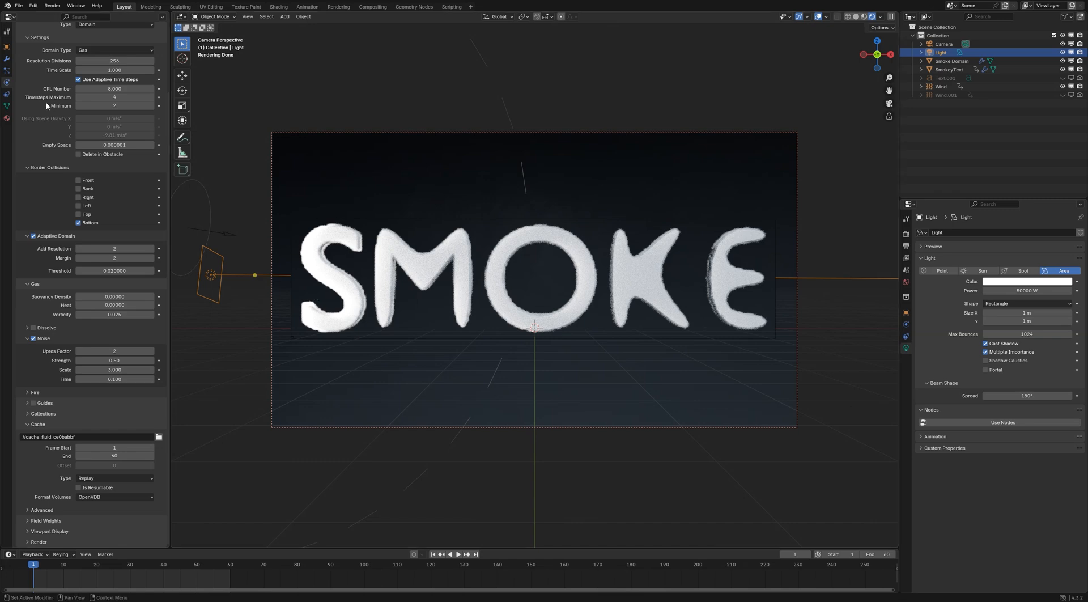
# Return the viewport to solid shading, set the render Max Samples to 1024, and render a test image of frame 1
pyautogui.click(906, 234)
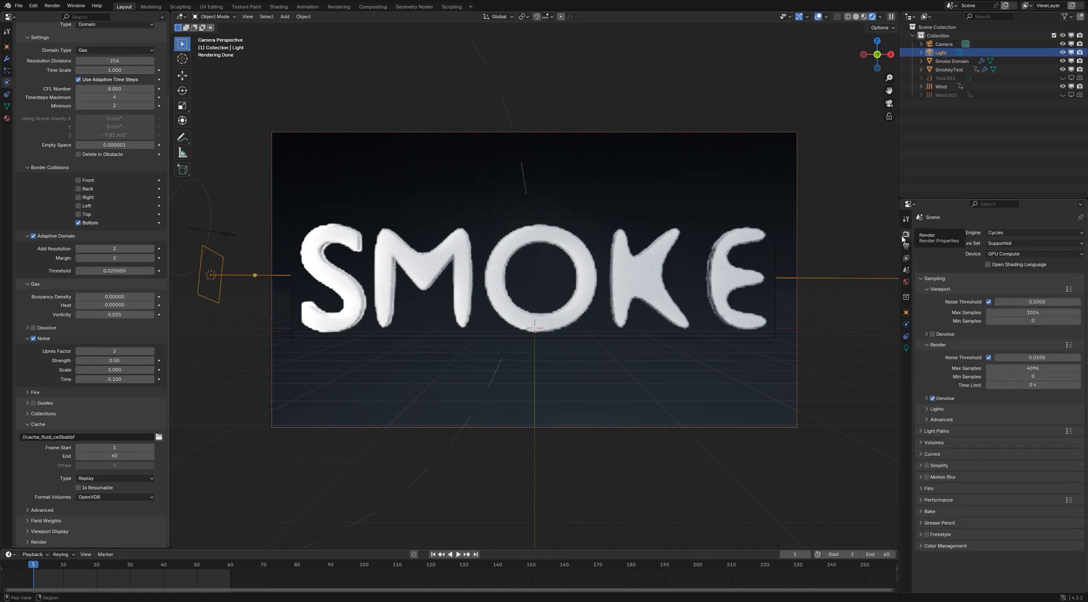
pyautogui.click(856, 18)
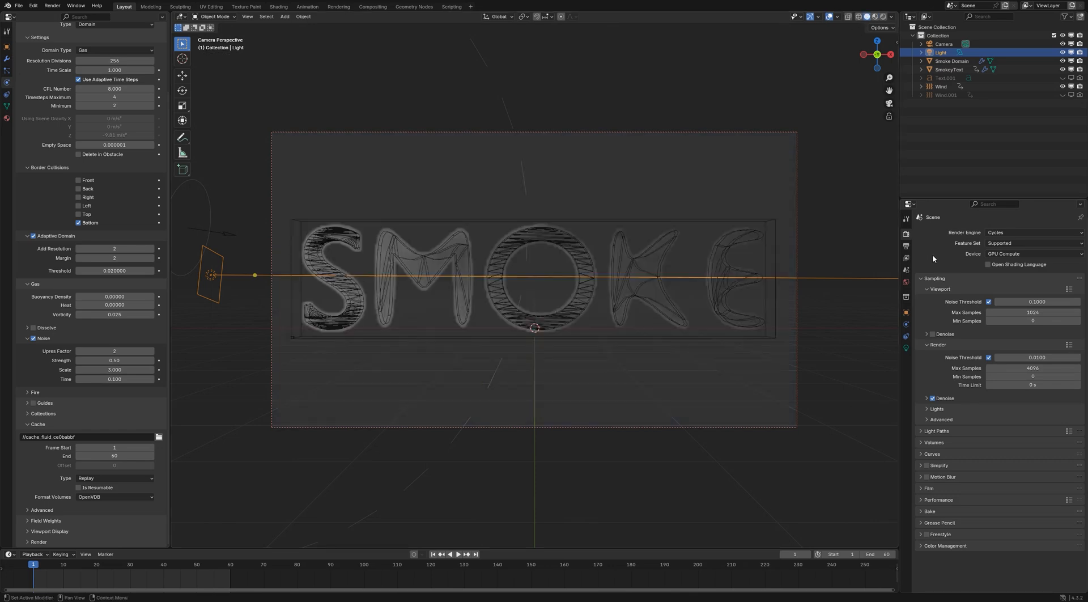
pyautogui.doubleClick(1030, 369)
pyautogui.write('1024')
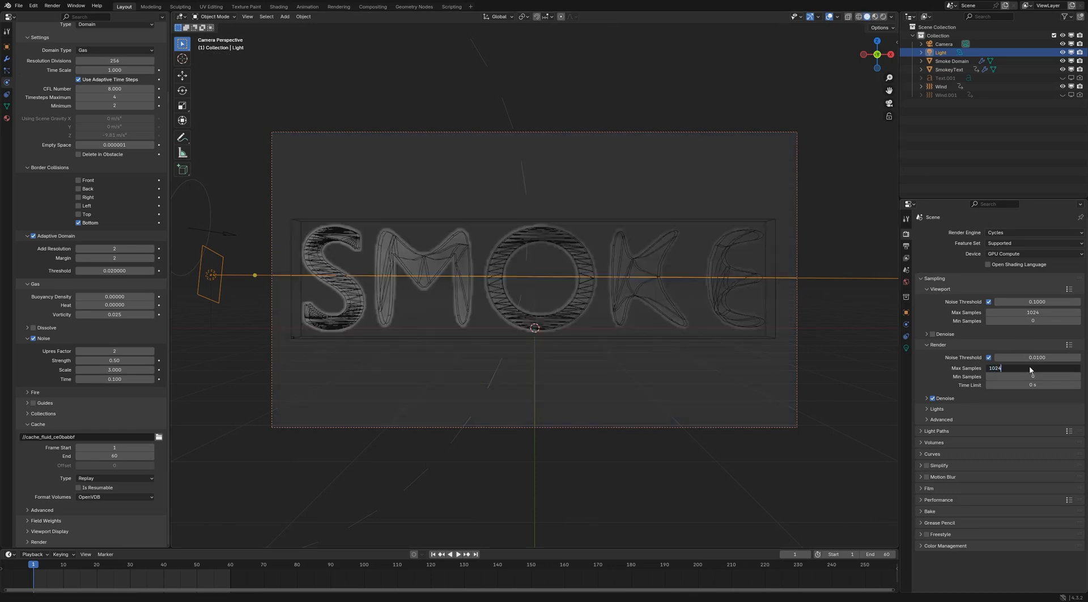
pyautogui.press('Return')
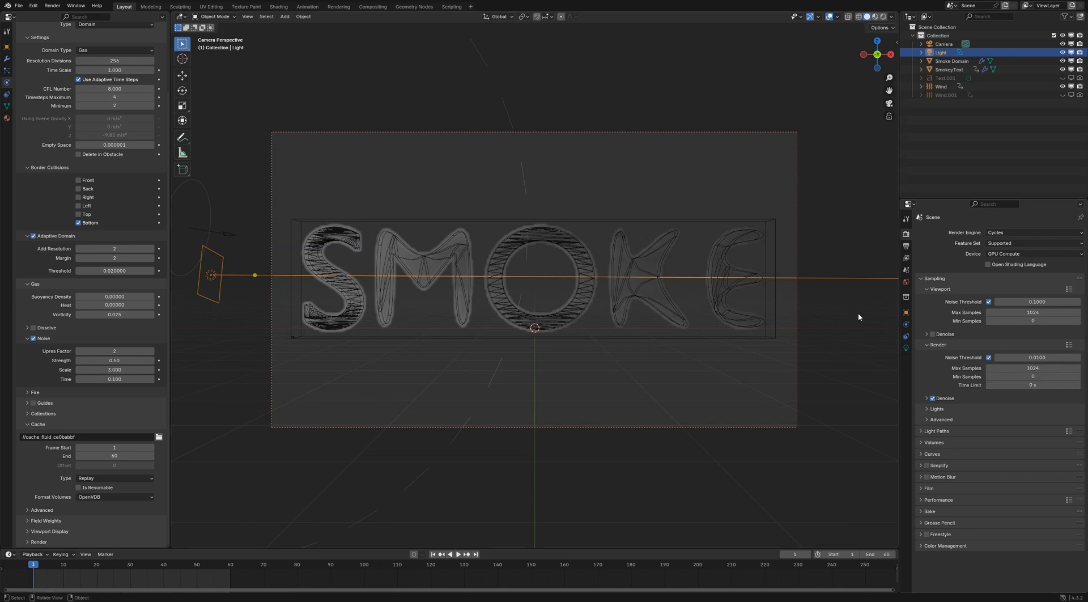
pyautogui.click(52, 5)
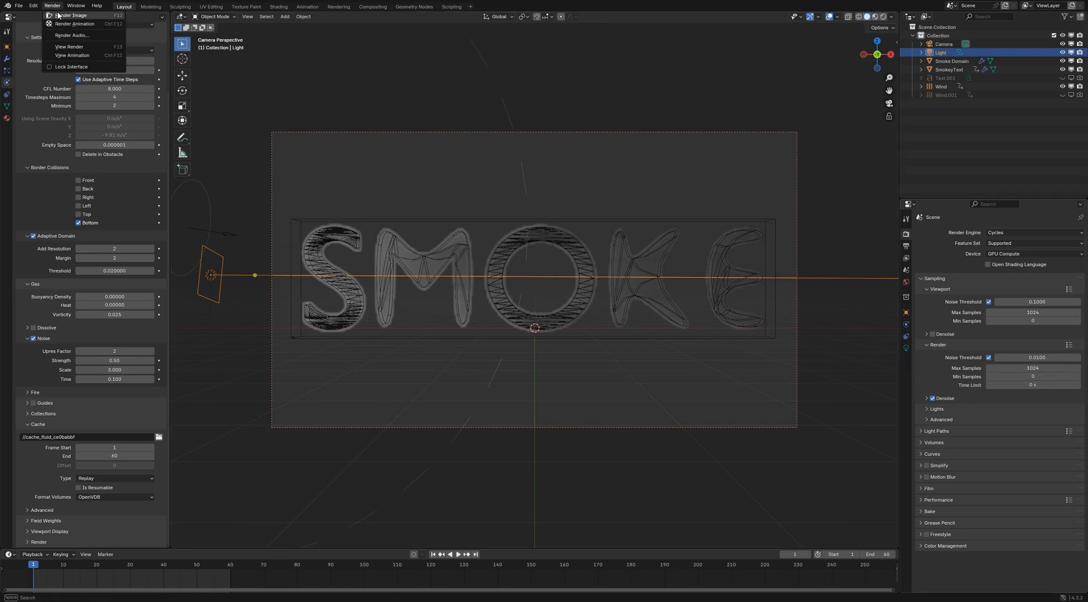
pyautogui.click(62, 17)
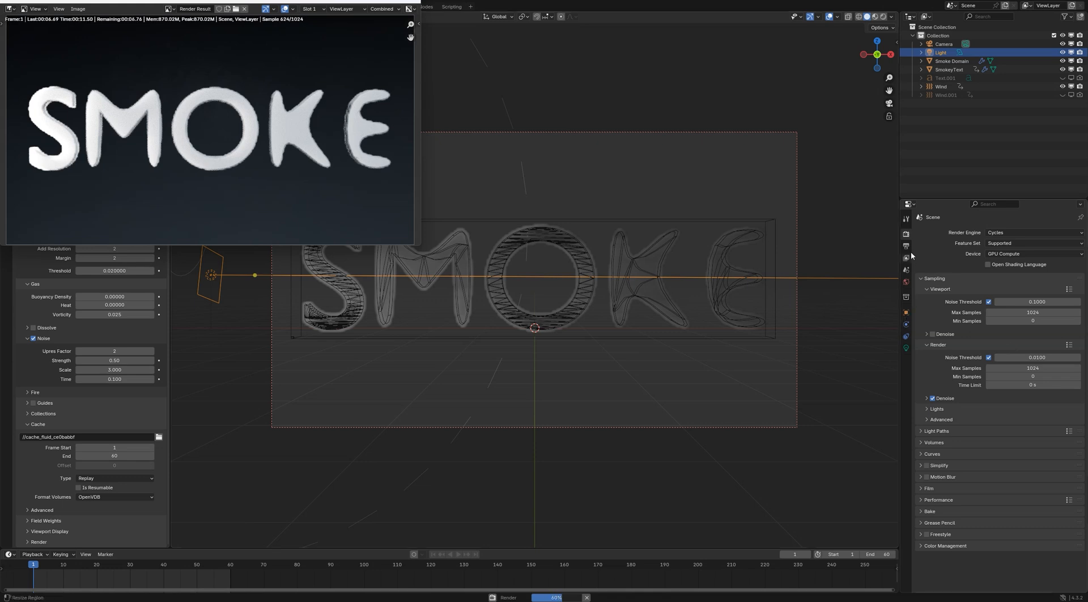
# Set the Volume max bounces to 0 under Light Paths, and render frame 1 again into Slot 2 for comparison
pyautogui.click(924, 434)
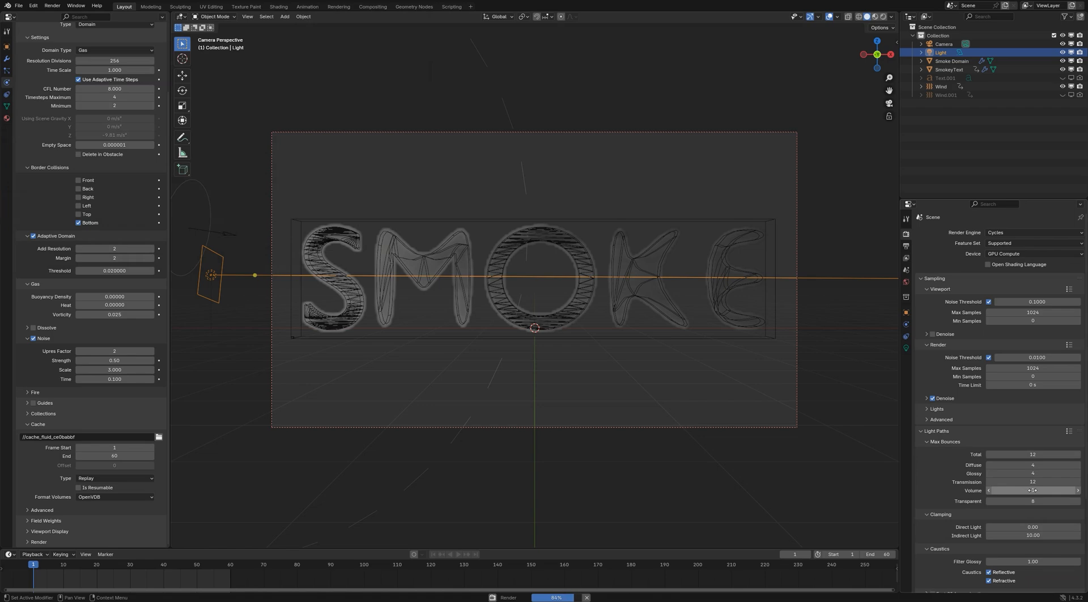
pyautogui.hotkey('alt', 'Tab')
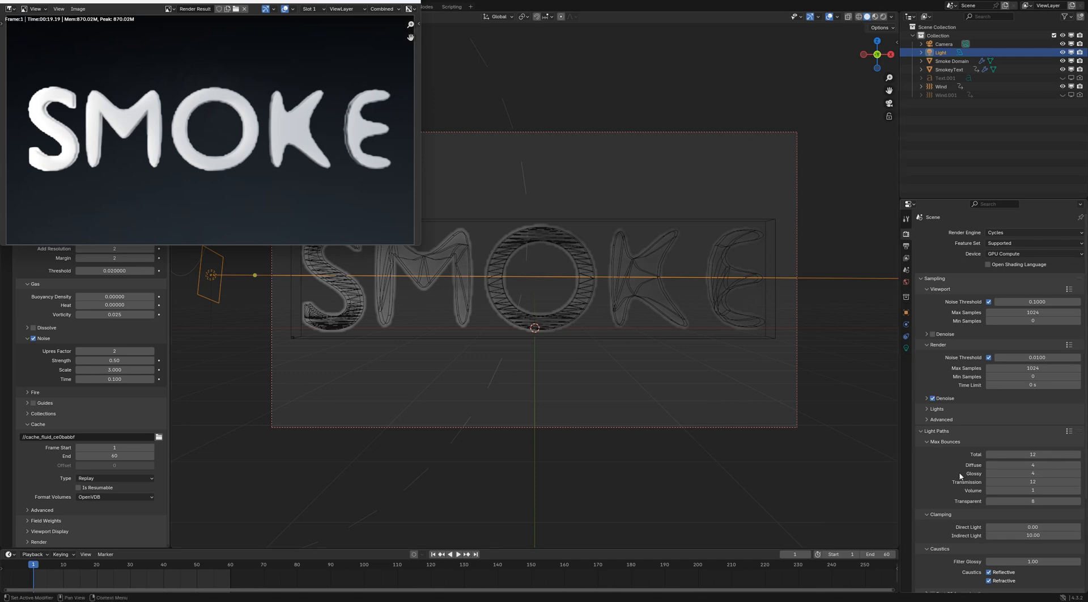
pyautogui.click(989, 492)
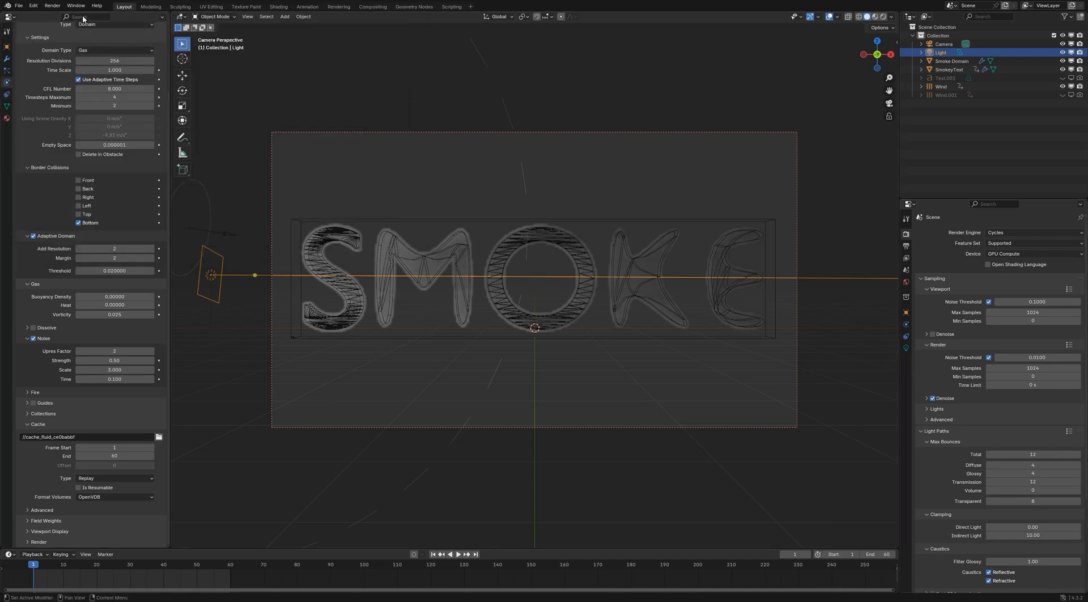
pyautogui.click(52, 5)
pyautogui.press('j')
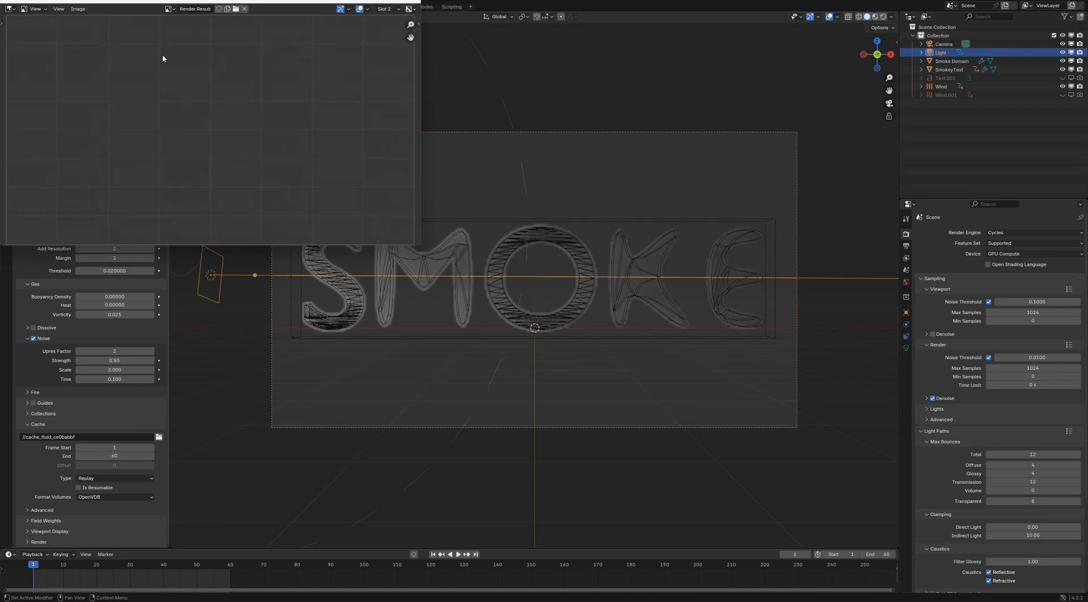
pyautogui.press('Escape')
pyautogui.click(53, 5)
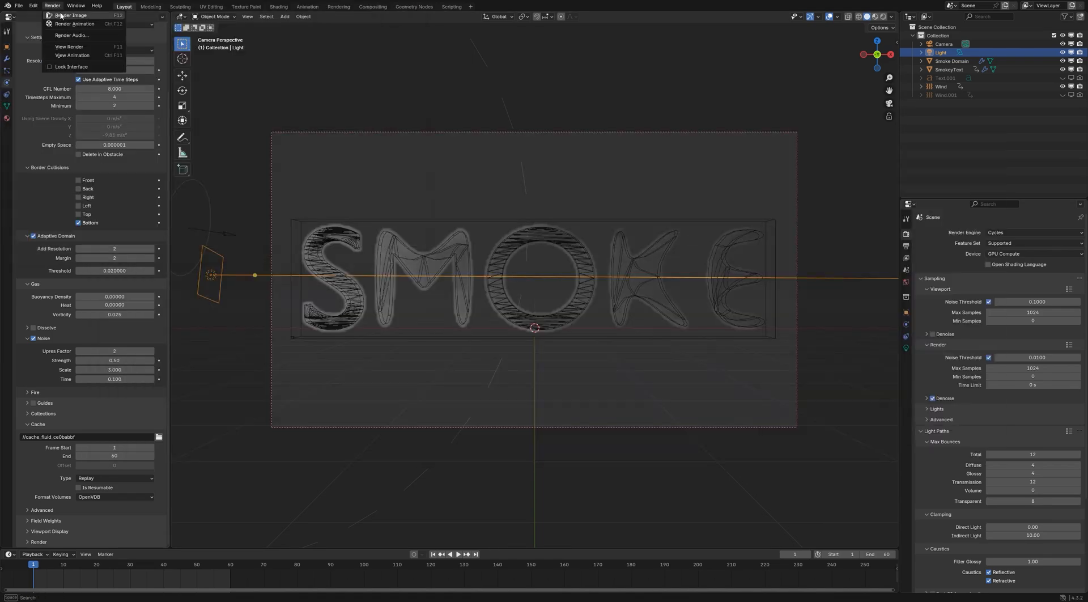
pyautogui.click(60, 16)
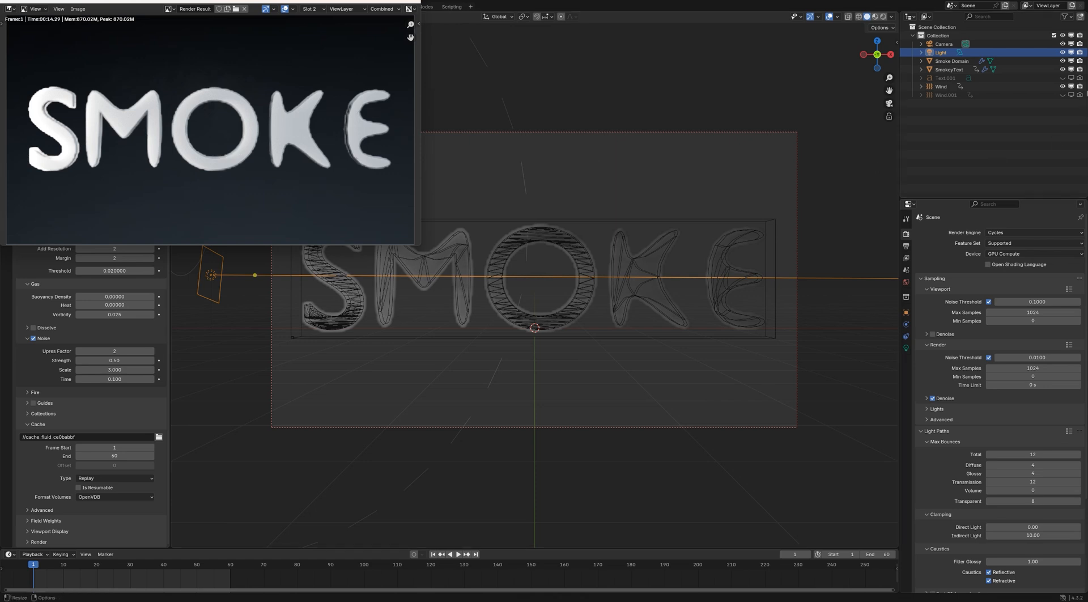
# Hide the SmokeyText object and render frame 1 into Slot 3
pyautogui.click(1062, 69)
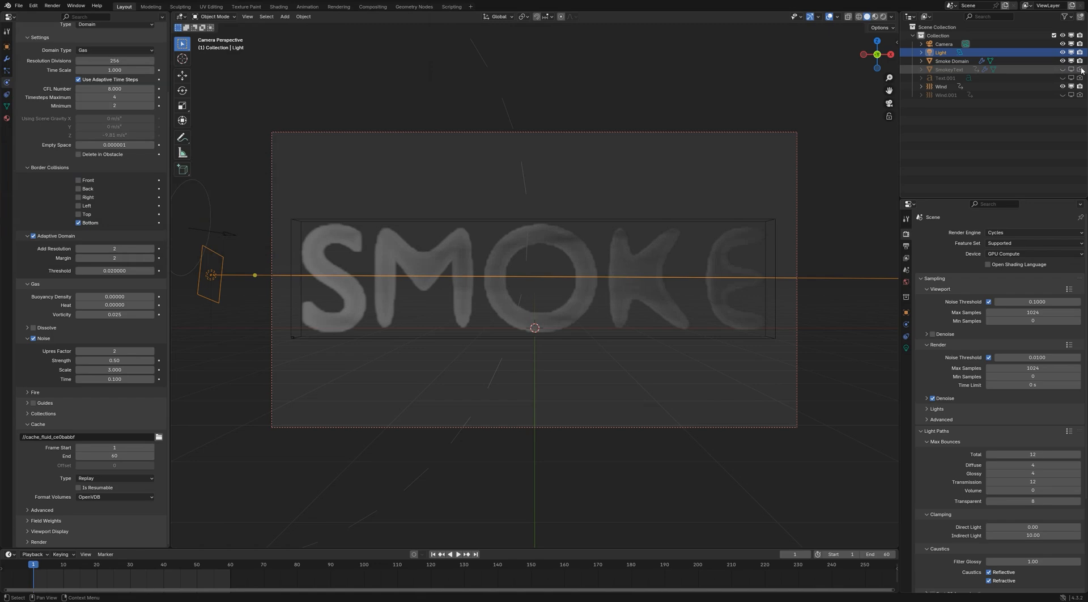
pyautogui.press('F11')
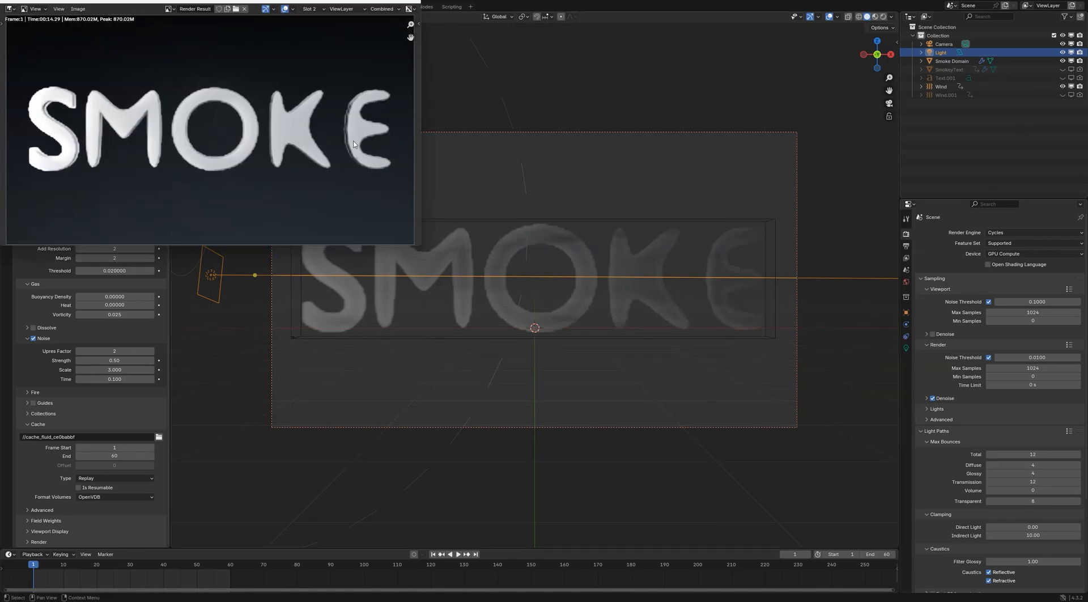
pyautogui.press('j')
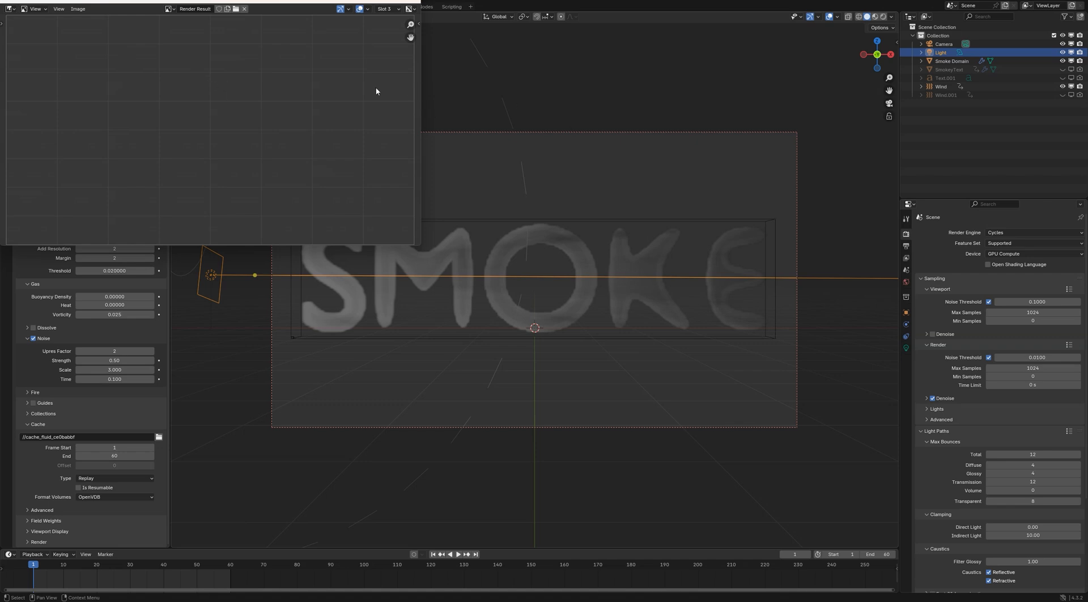
pyautogui.press('Escape')
pyautogui.click(55, 6)
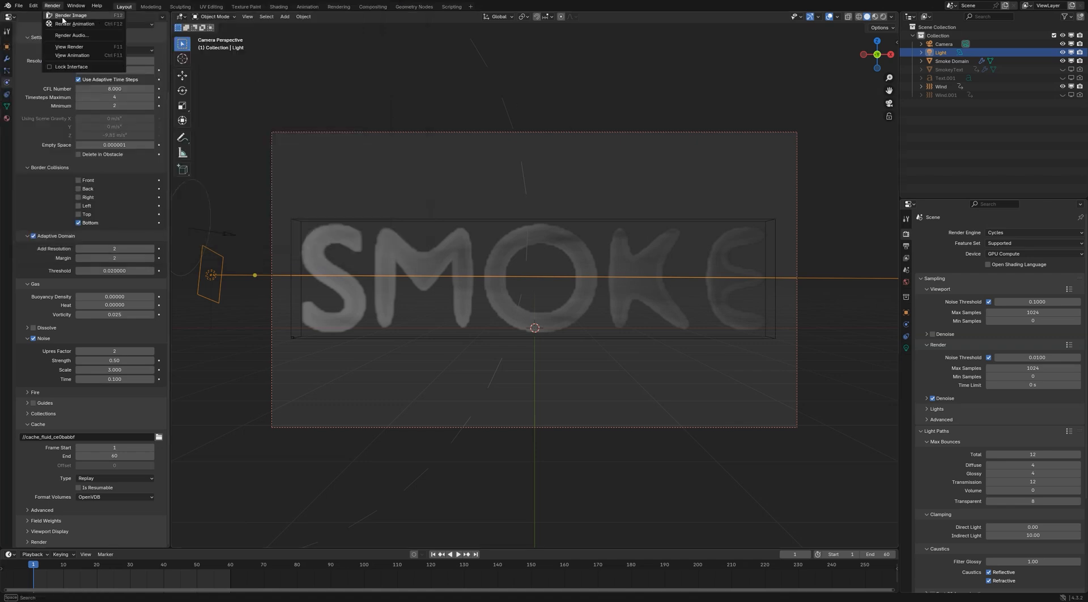
pyautogui.click(70, 16)
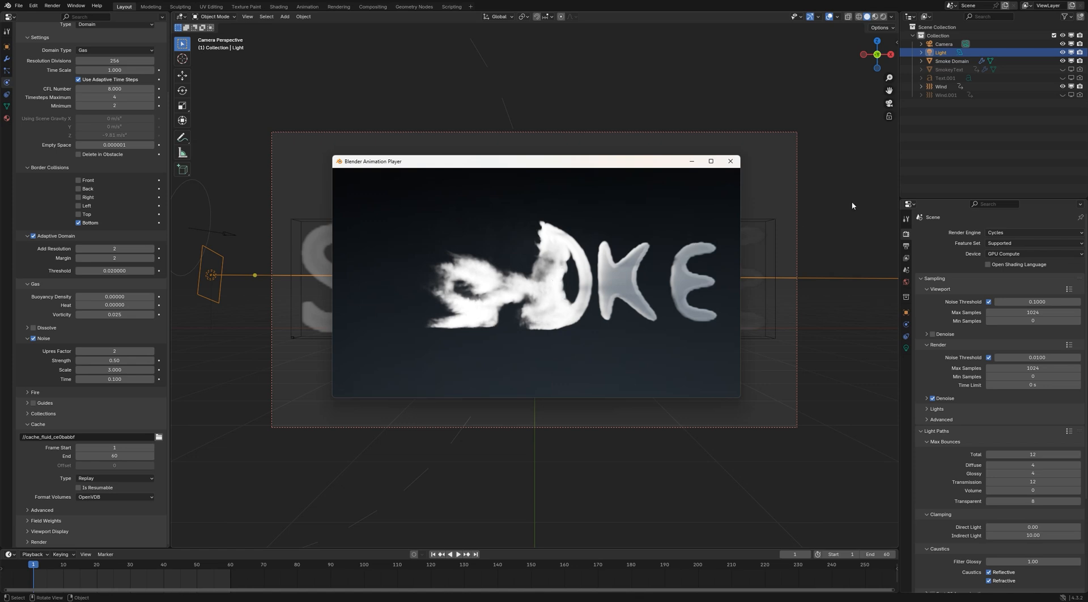
# Keyframe the Wind force field's Strength and Noise Amount at 0 on frame 36
pyautogui.click(920, 171)
pyautogui.click(940, 86)
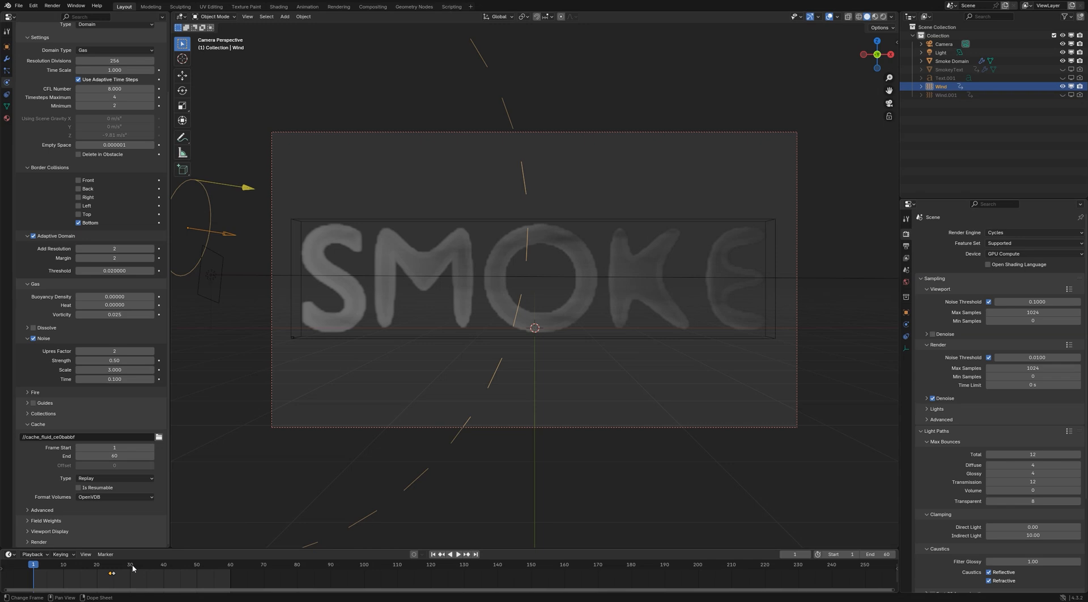
pyautogui.moveTo(137, 564); pyautogui.dragTo(150, 565)
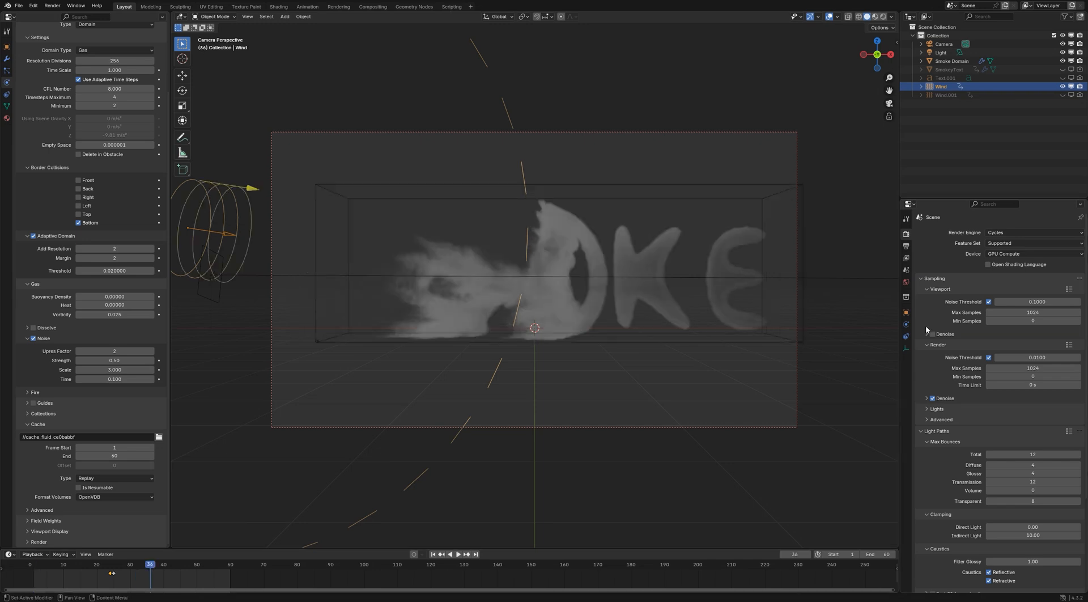
pyautogui.click(905, 324)
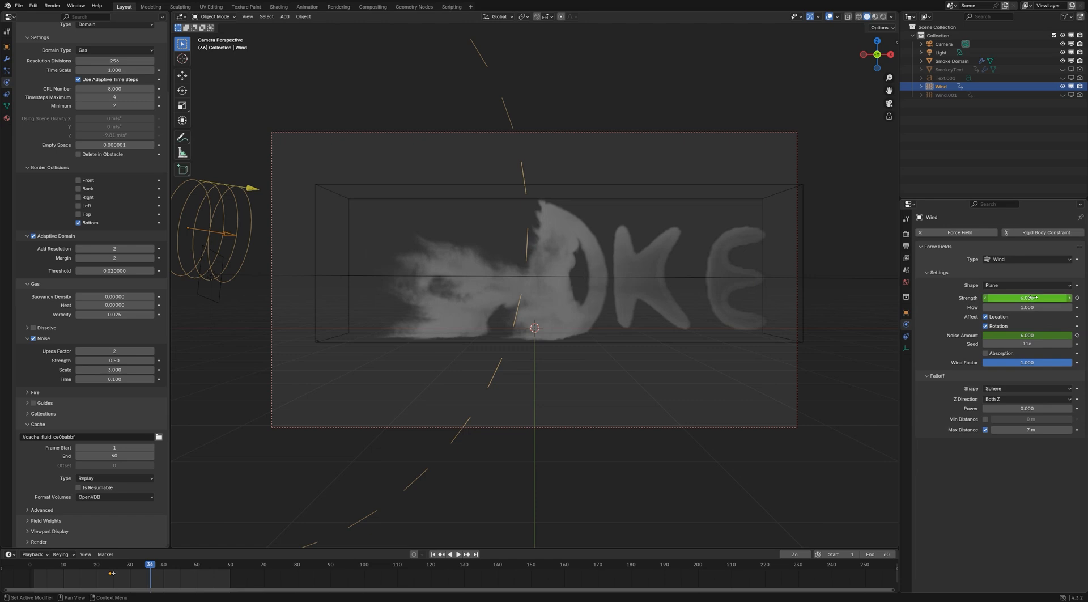
pyautogui.click(1033, 298)
pyautogui.press('Return')
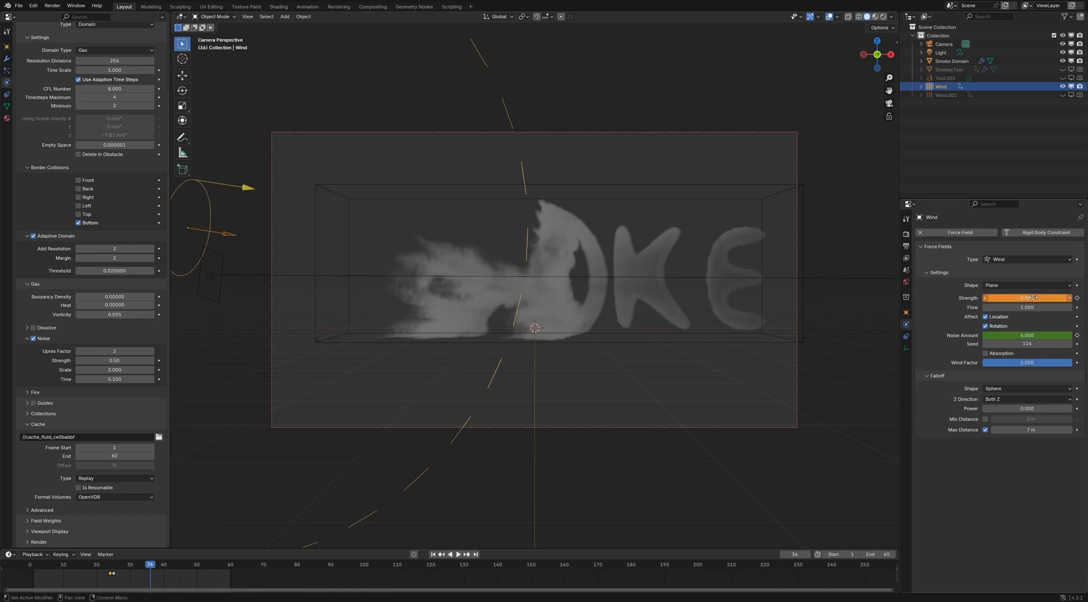
pyautogui.press('i')
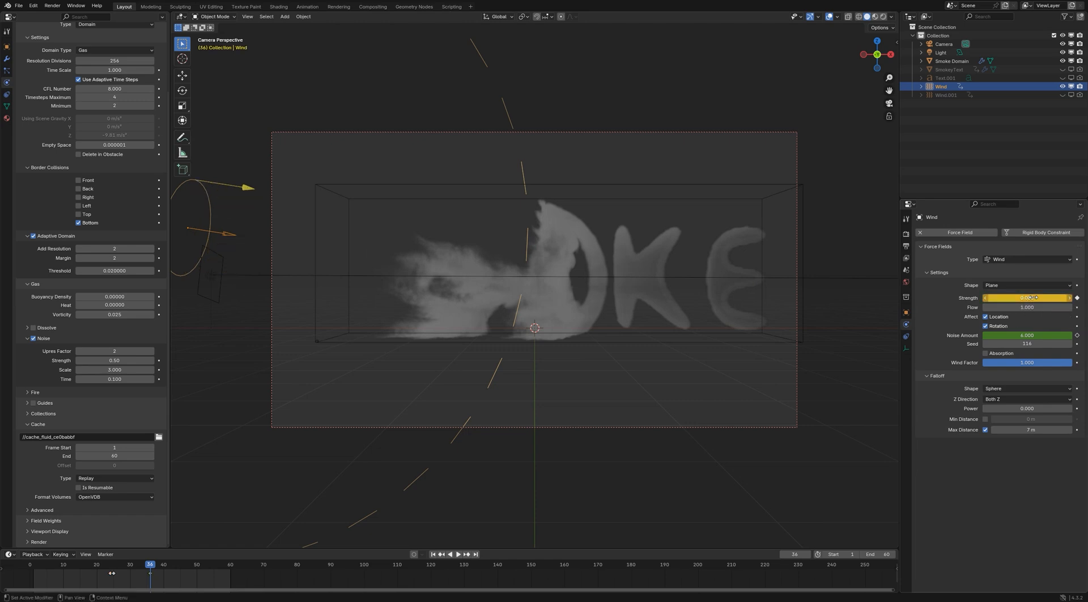
pyautogui.click(1022, 335)
pyautogui.write('0')
pyautogui.press('Return')
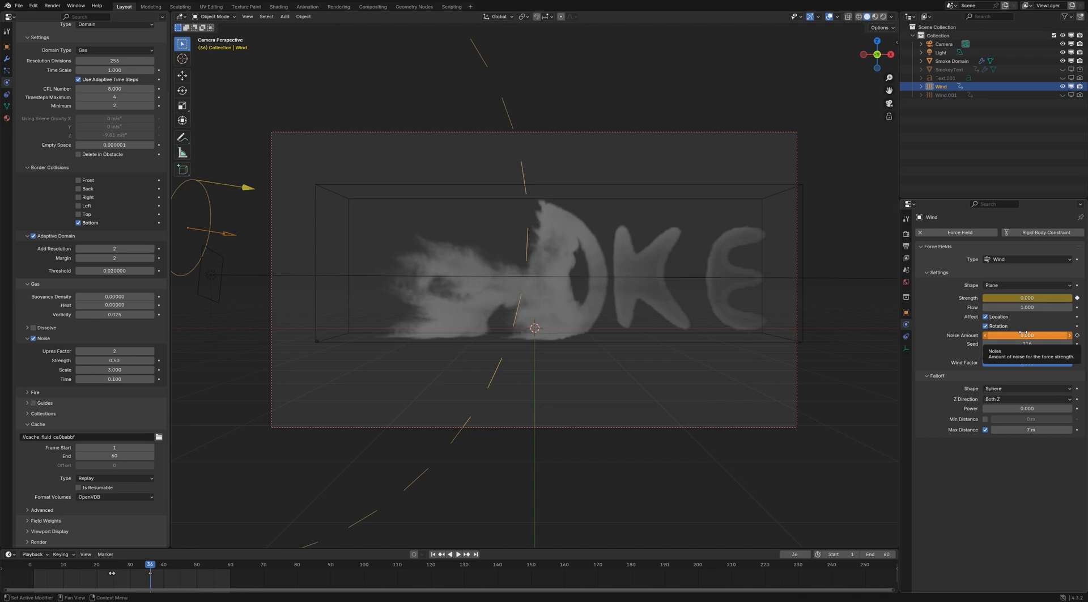
pyautogui.press('i')
# Keyframe the Wind's Strength and Noise Amount at 6 on frame 35
pyautogui.press('Left')
pyautogui.click(1039, 298)
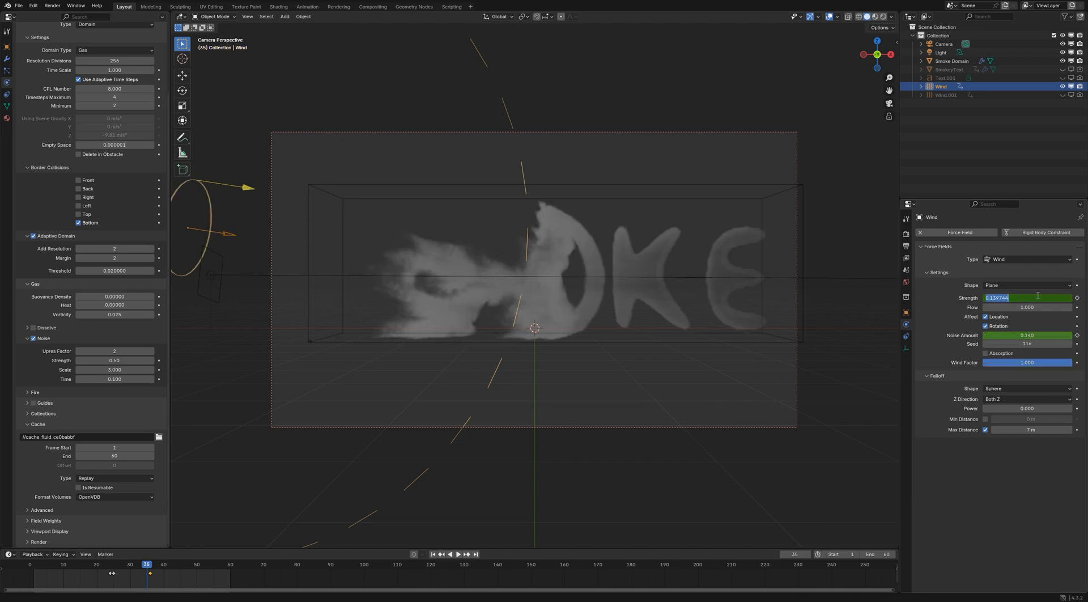
pyautogui.write('6')
pyautogui.press('Return')
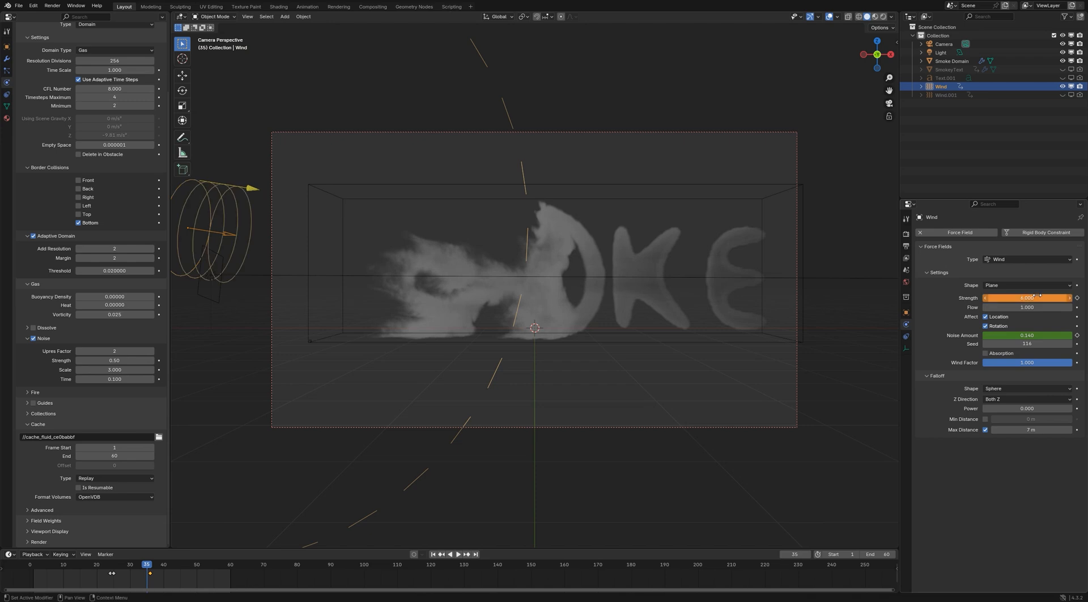
pyautogui.press('i')
pyautogui.click(1020, 335)
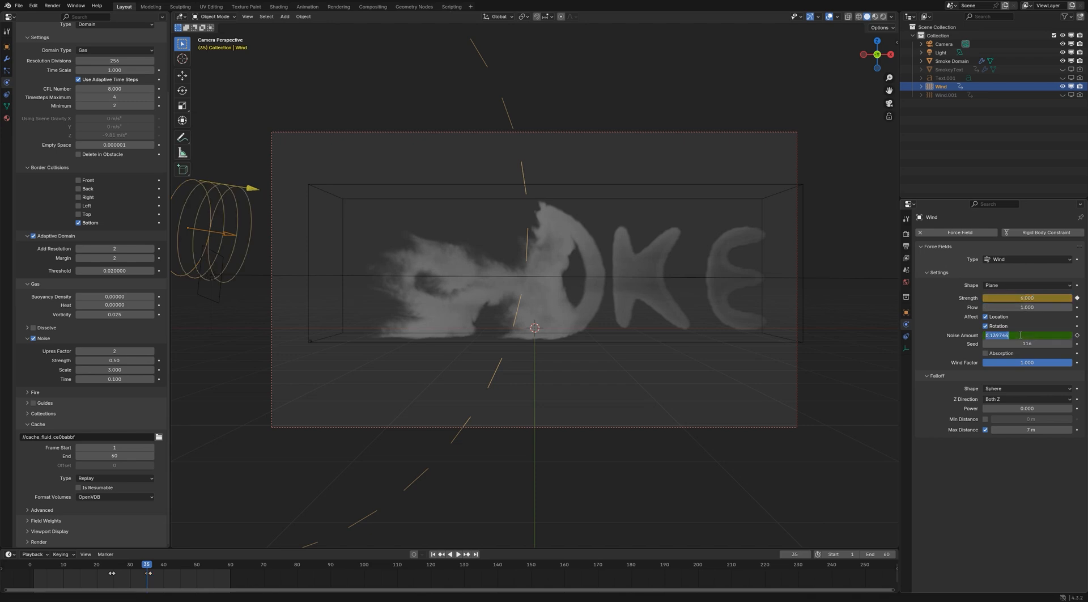
pyautogui.write('6')
pyautogui.press('Return')
pyautogui.press('i')
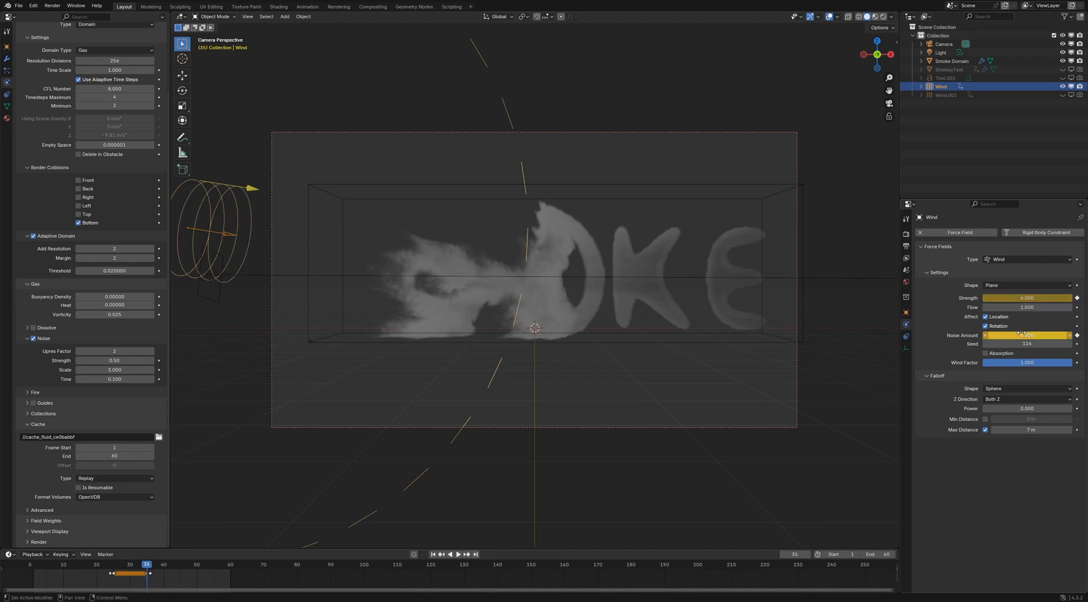
# Return to frame 1 and open the fluid cache's Type choices
pyautogui.click(433, 554)
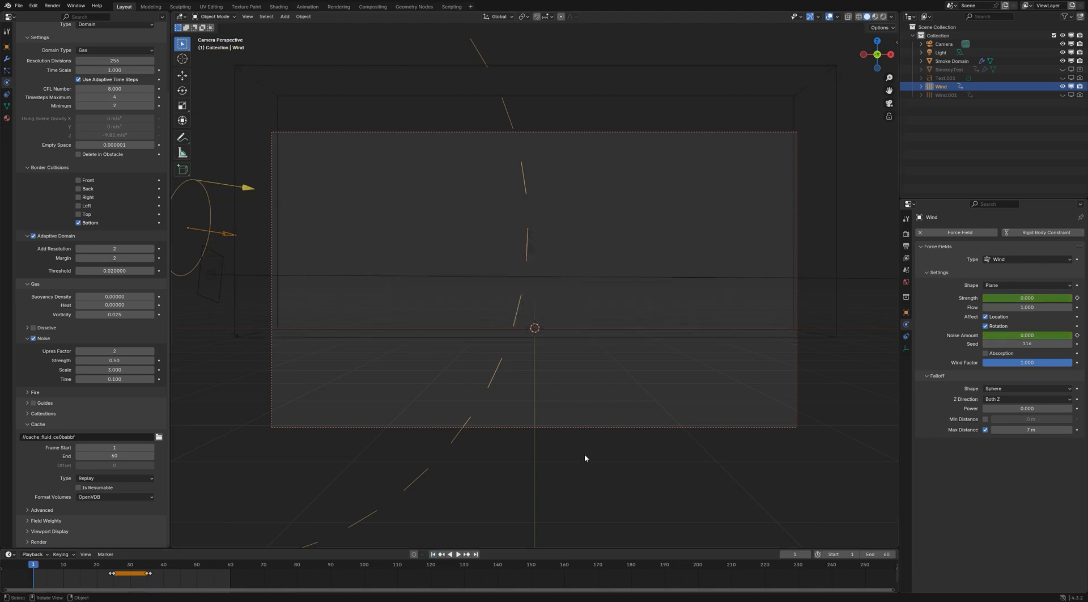
pyautogui.click(583, 456)
pyautogui.click(108, 479)
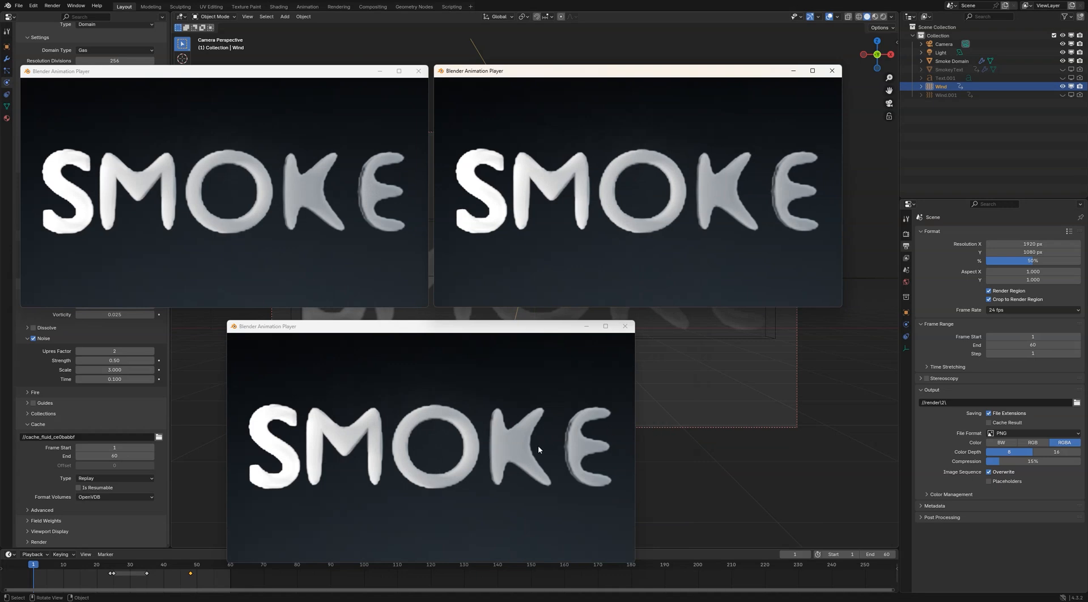
# Play back the rendered smoke animations to compare them, and examine the Wind's effect at its keyframes on frames 35 and 48
pyautogui.click(369, 472)
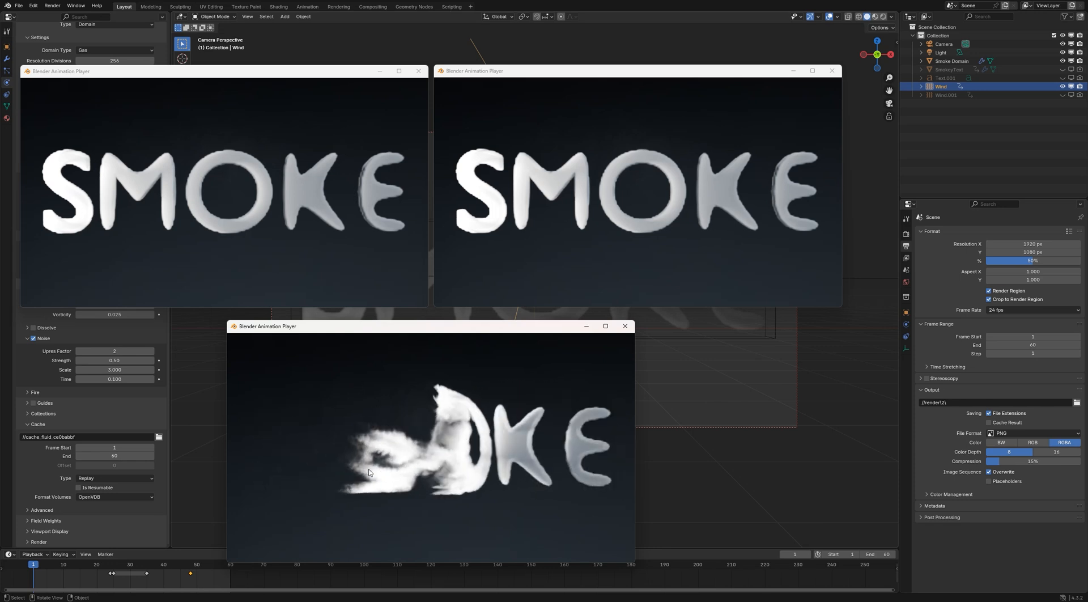
pyautogui.click(512, 249)
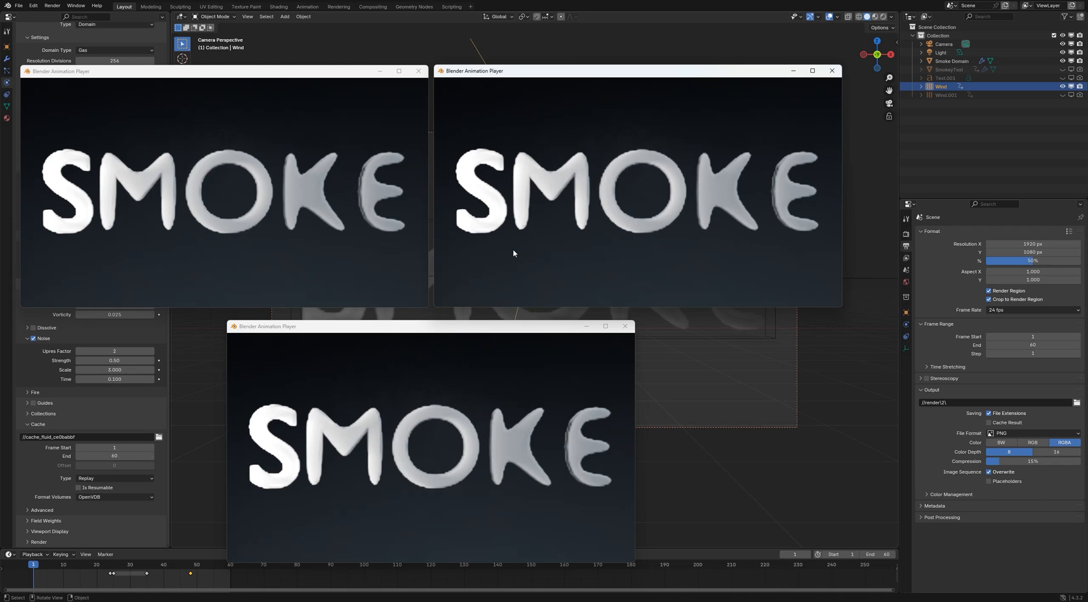
pyautogui.press('space')
pyautogui.click(181, 246)
pyautogui.press('space')
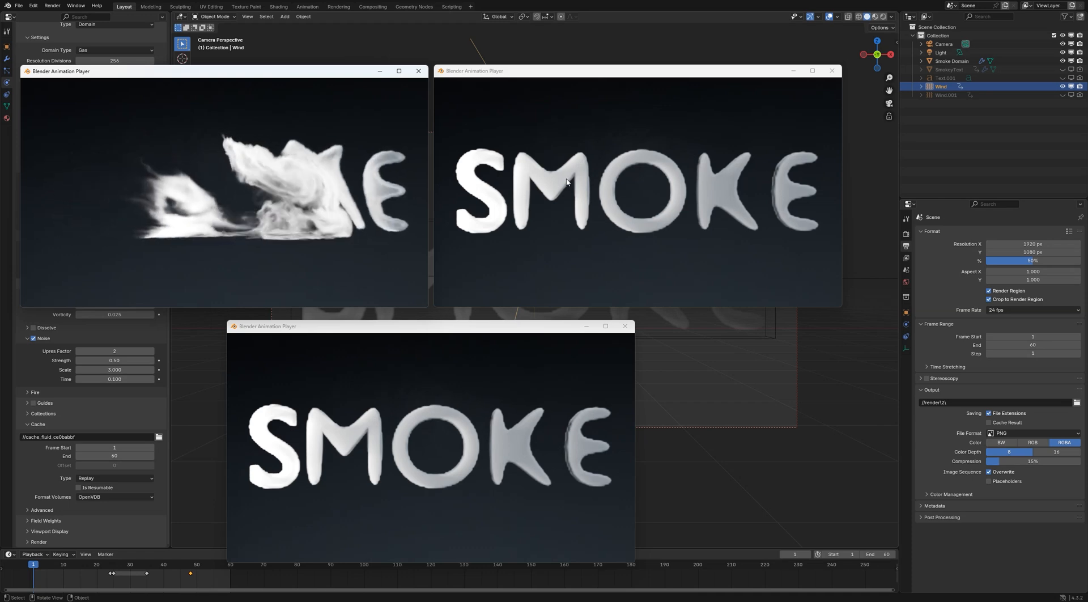
pyautogui.click(146, 570)
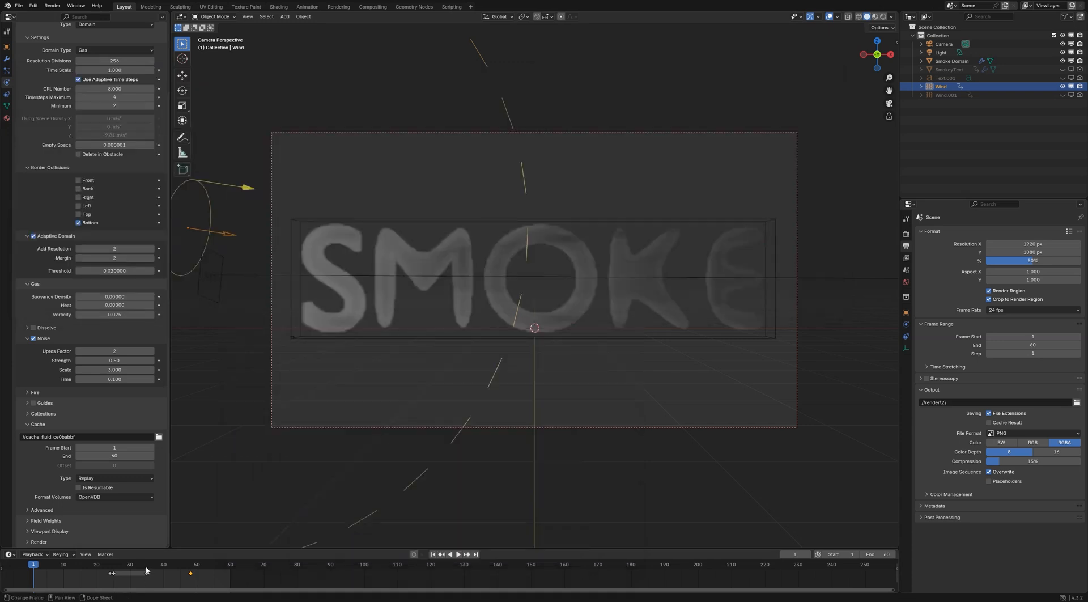
pyautogui.click(191, 566)
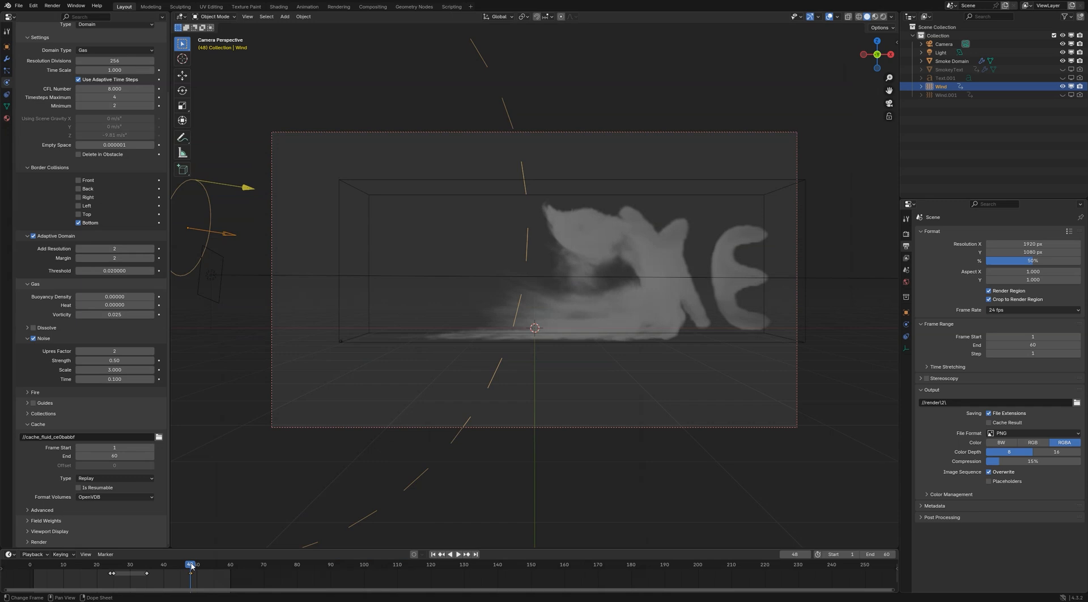